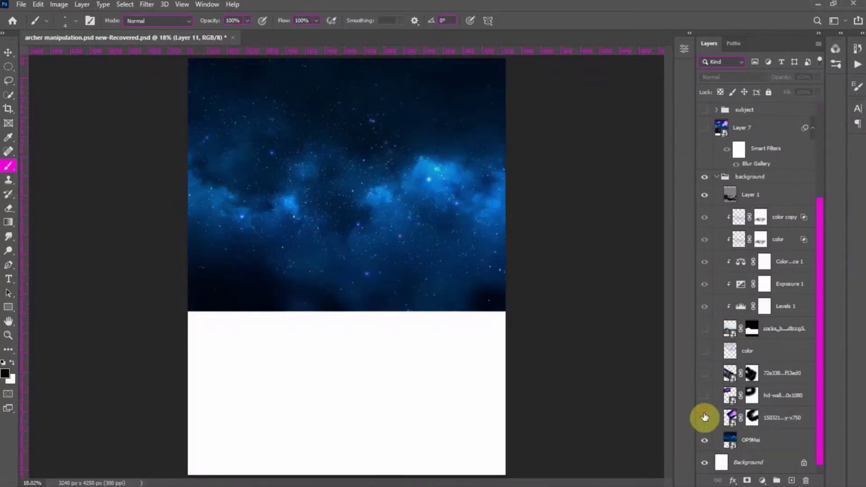
Step: Expand the Layers panel to reveal the full layer stack of the finished archer composite
drag(706, 412, 705, 112)
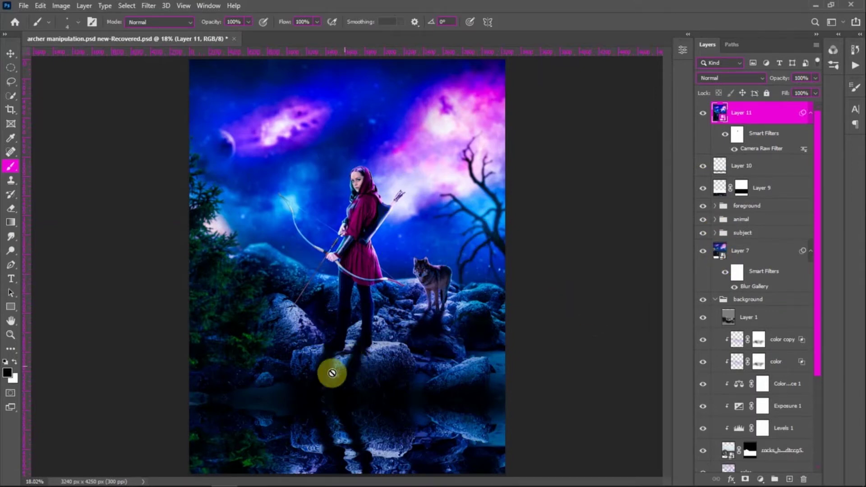
scroll(708, 203, down, 3)
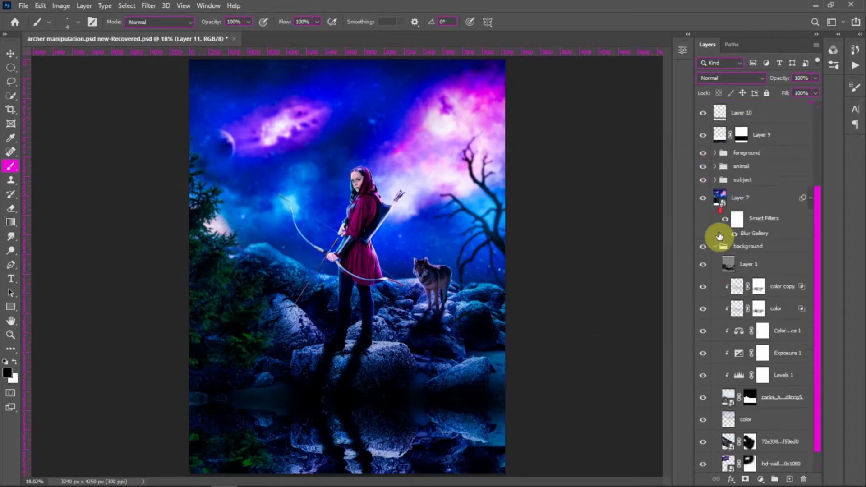
click(22, 6)
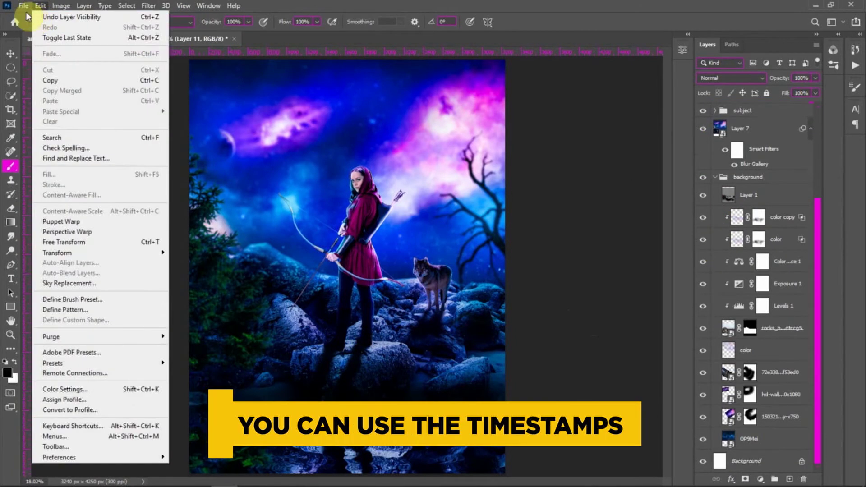
mouse_move(40, 5)
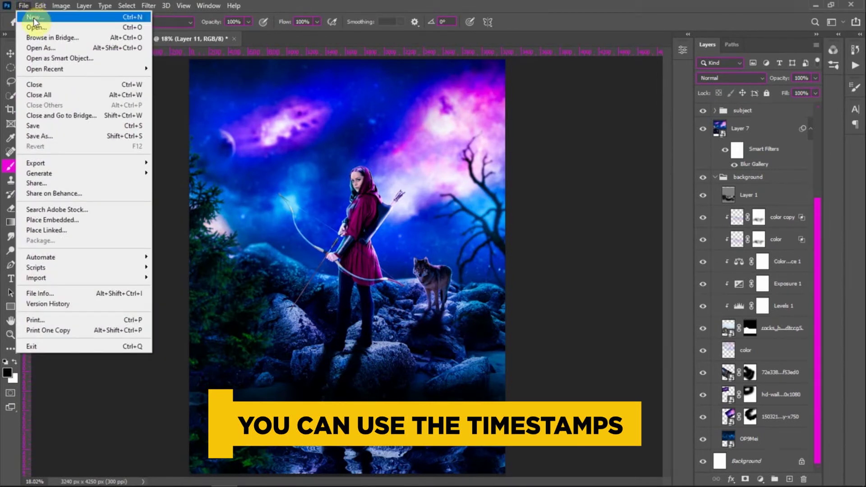
click(32, 16)
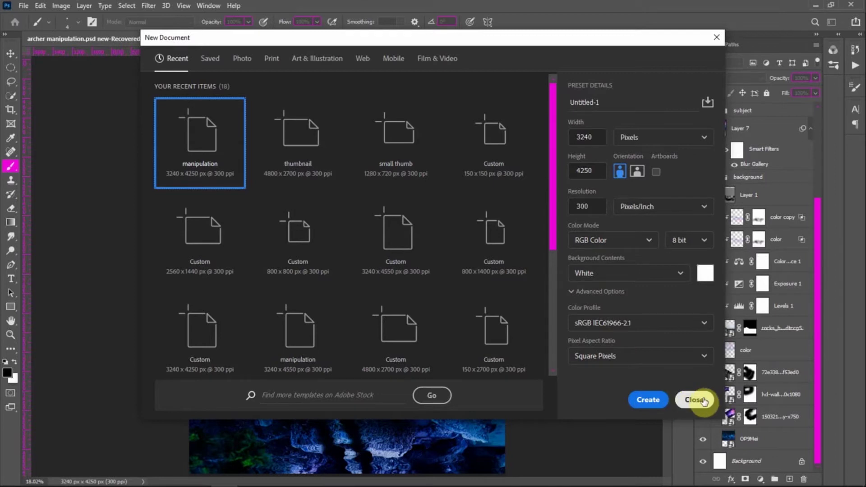
key(Escape)
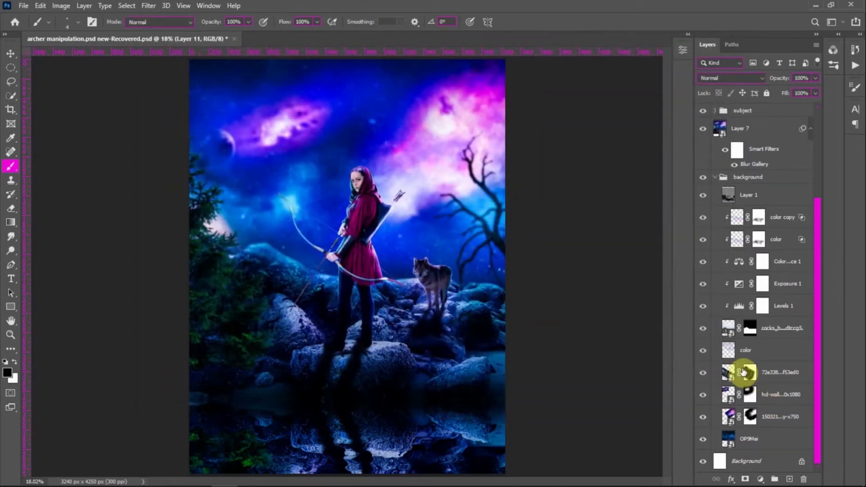
alt+click(744, 372)
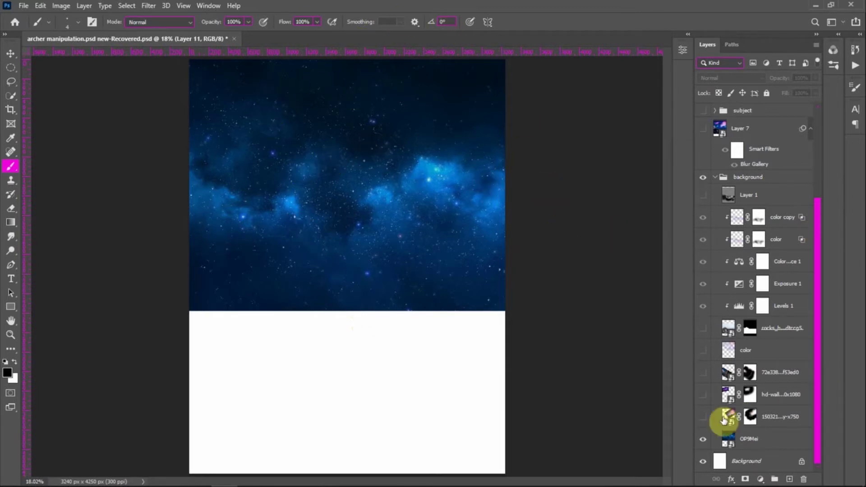
Step: Show the purple galaxy layer, preview its old mask, then delete that mask
click(703, 418)
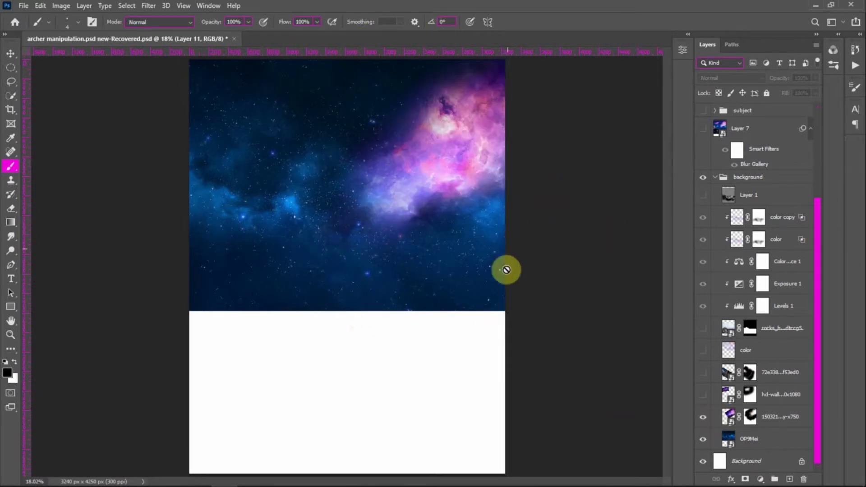
shift+click(749, 418)
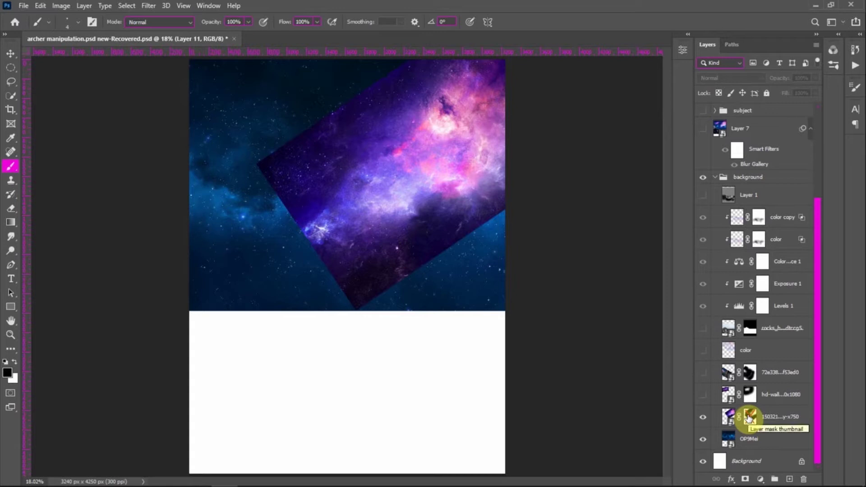
shift+click(749, 418)
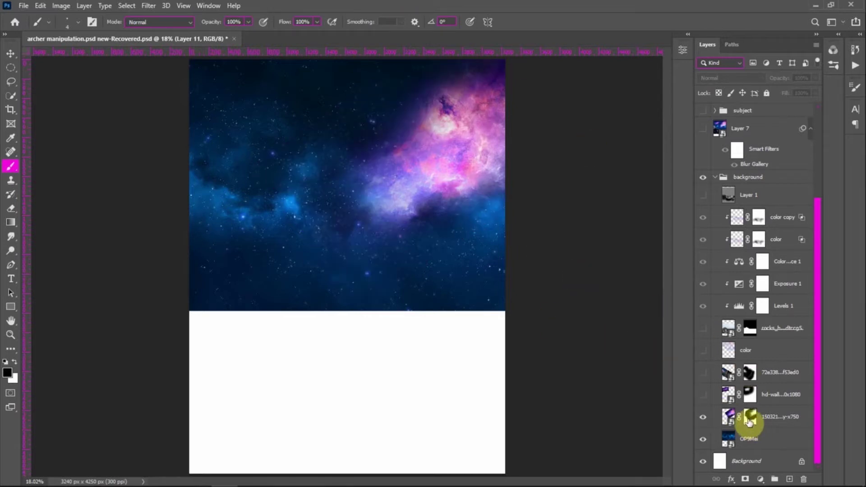
drag(750, 418, 803, 479)
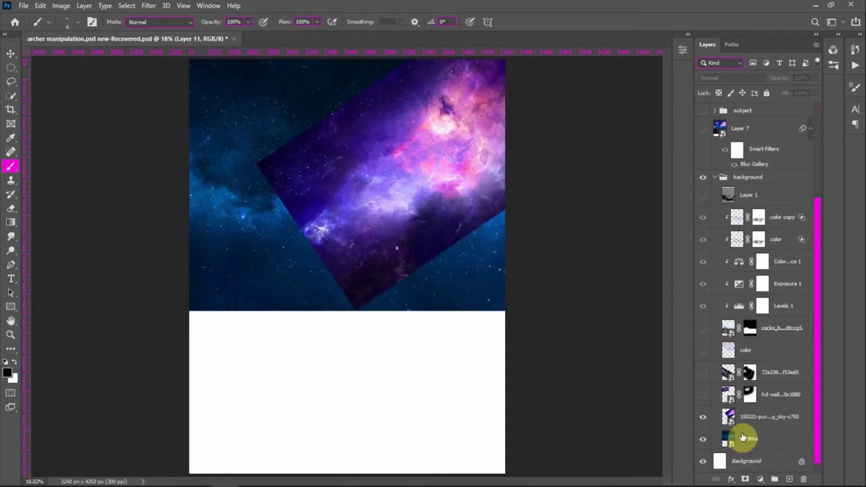
Step: Give the purple galaxy layer a fresh white layer mask
click(746, 480)
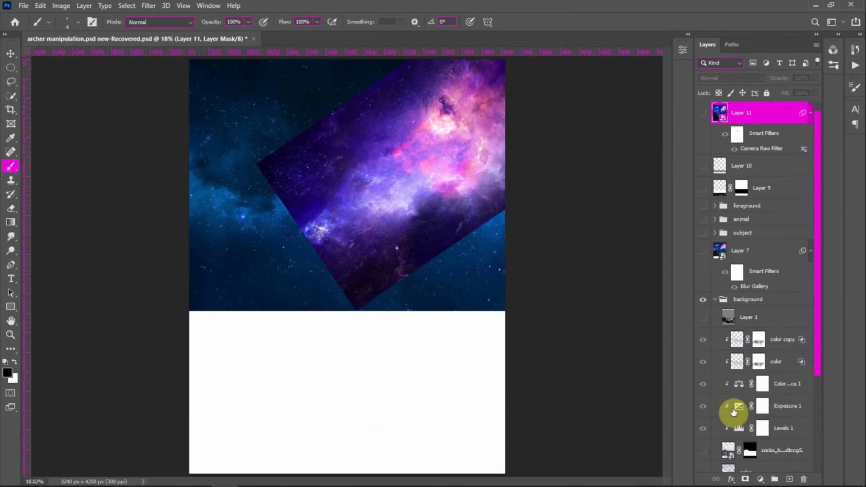
scroll(731, 404, down, 3)
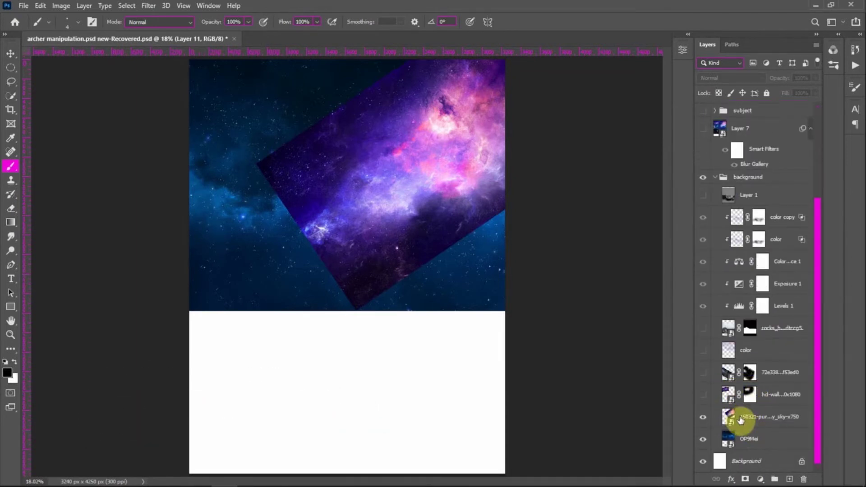
click(741, 415)
click(745, 480)
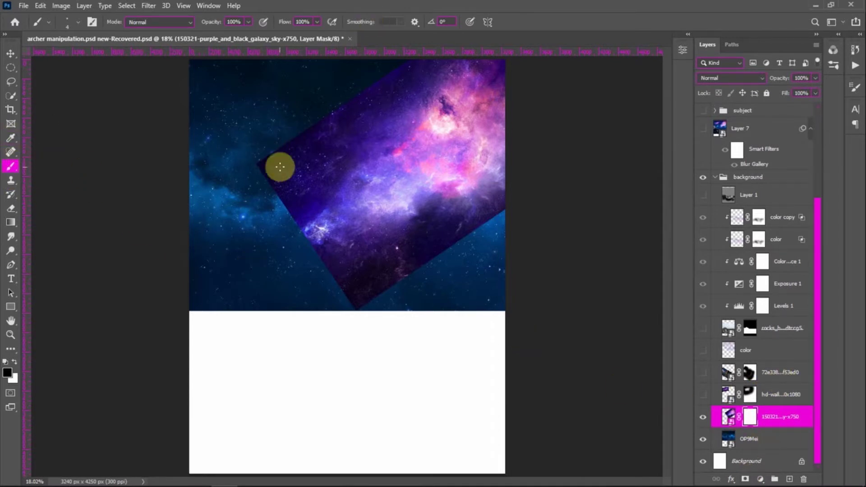
Step: Paint out the galaxy's upper-left edge with a larger brush, then show the planet nebula layer
key(bracketright)
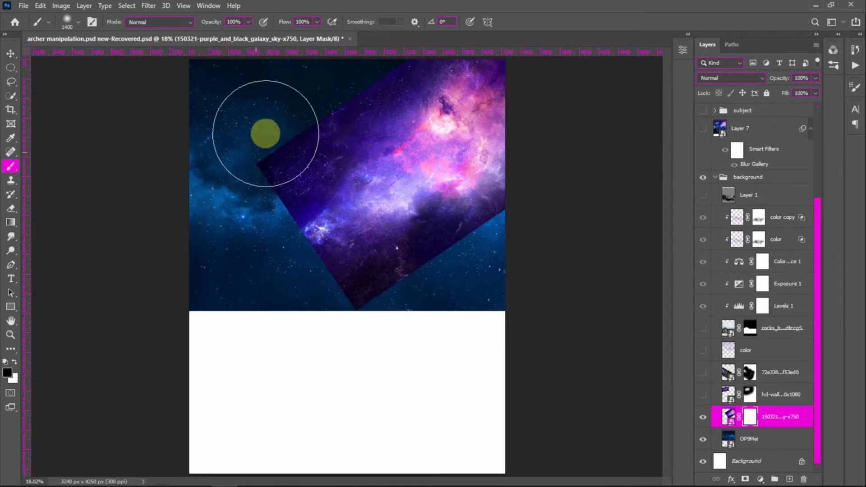
mouse_move(310, 137)
mouse_down()
mouse_move(237, 190)
mouse_move(264, 143)
mouse_move(248, 179)
mouse_move(296, 108)
mouse_move(359, 49)
mouse_move(321, 79)
mouse_move(242, 189)
mouse_move(271, 203)
mouse_move(326, 284)
mouse_move(374, 303)
mouse_move(491, 264)
mouse_move(547, 233)
mouse_move(454, 282)
mouse_move(316, 282)
mouse_move(447, 268)
mouse_move(559, 192)
mouse_move(499, 228)
mouse_move(319, 195)
mouse_move(370, 130)
mouse_move(341, 121)
mouse_up()
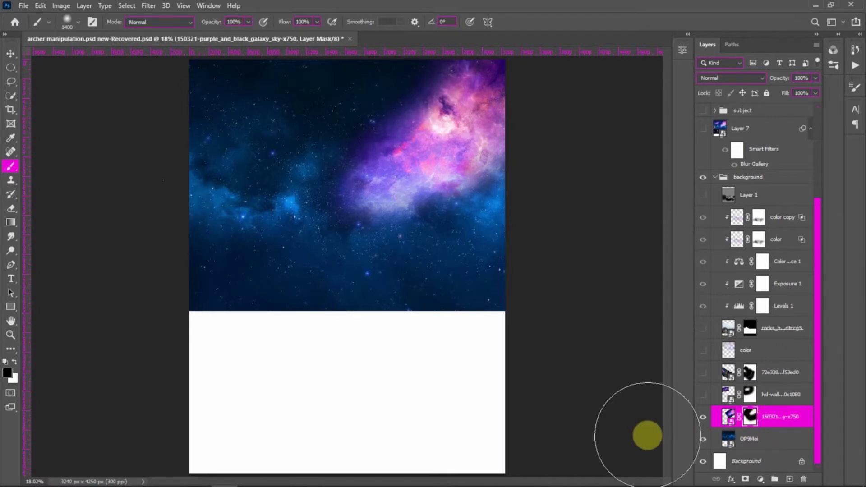
click(702, 395)
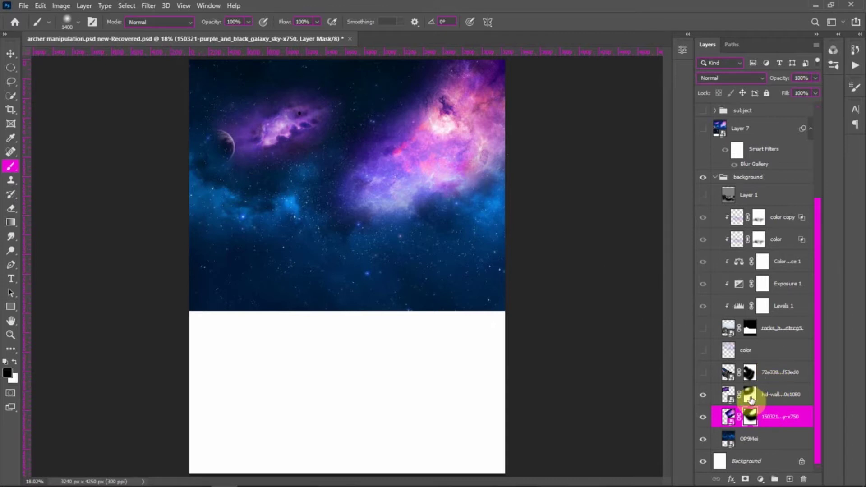
Step: Preview the planet layer's mask, show the orange nebula layer and preview its mask
shift+click(750, 398)
shift+click(750, 398)
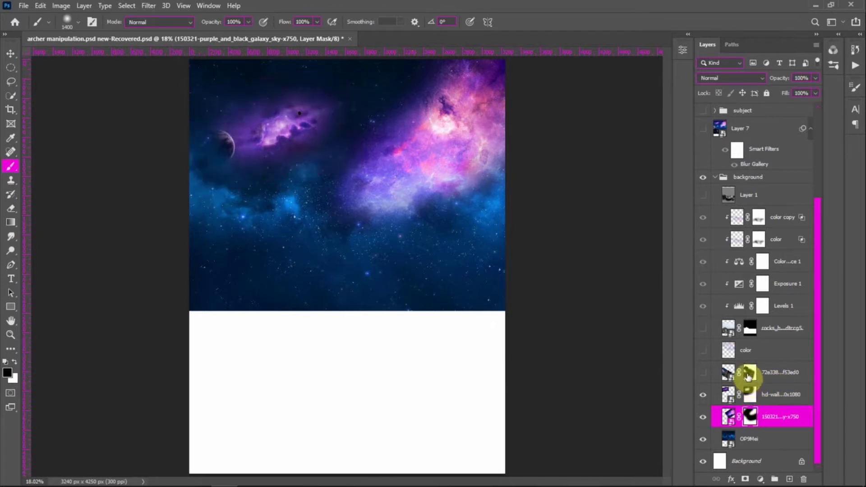
click(703, 374)
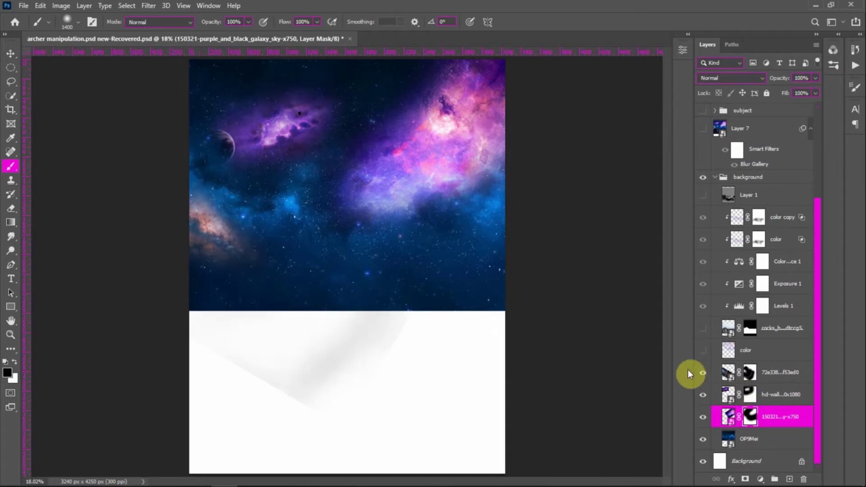
shift+click(750, 374)
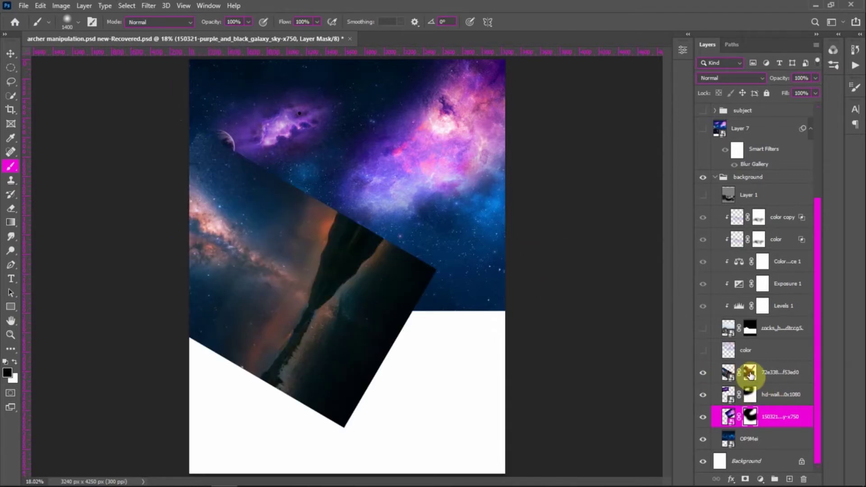
shift+click(750, 374)
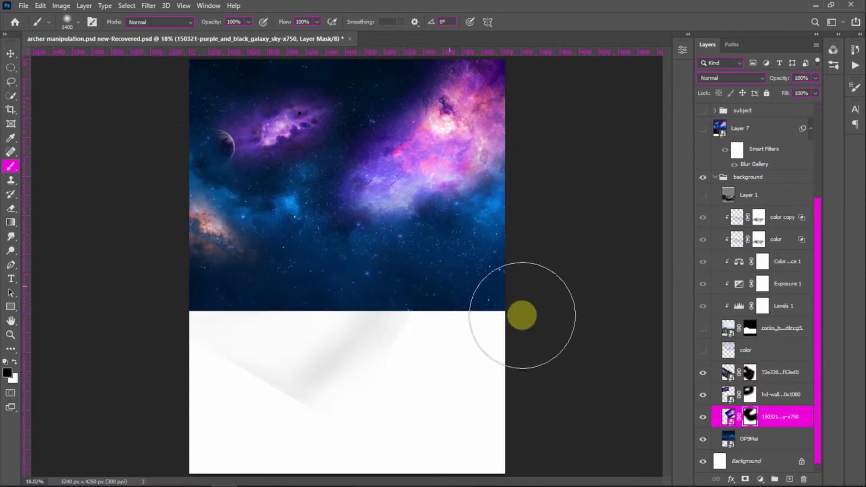
Step: Compare the cyan color layer on and off, leave it hidden, and select the orange nebula
click(703, 352)
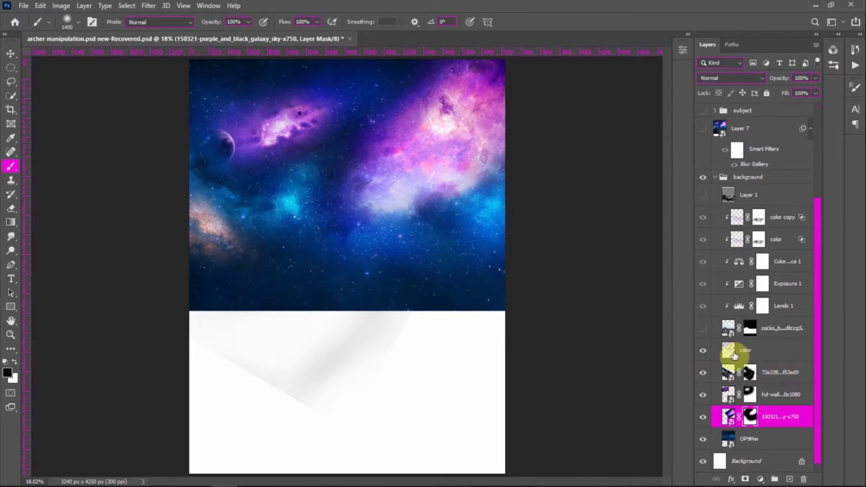
click(703, 353)
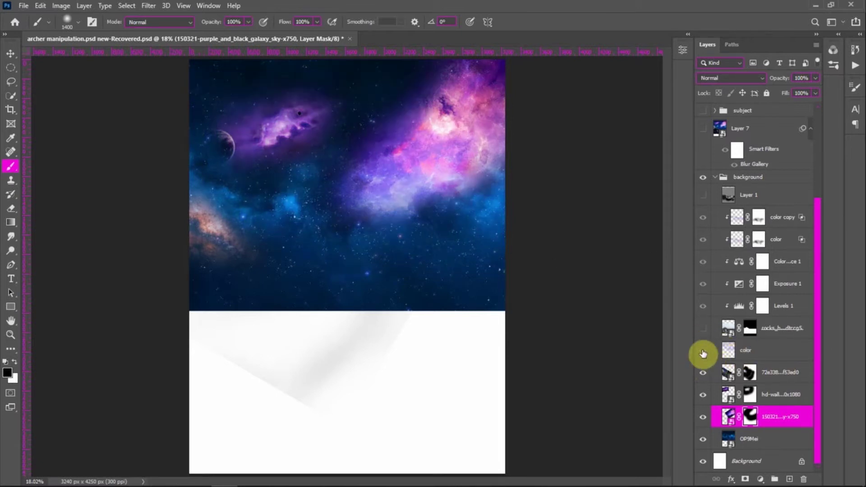
click(703, 351)
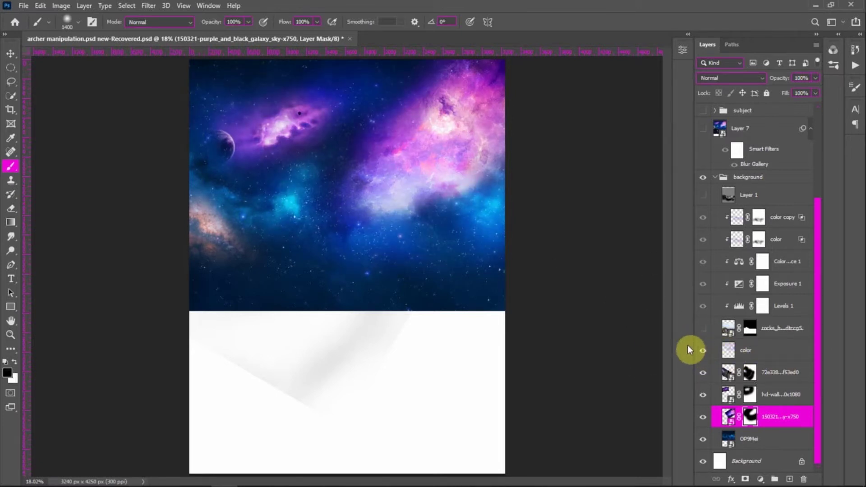
click(704, 352)
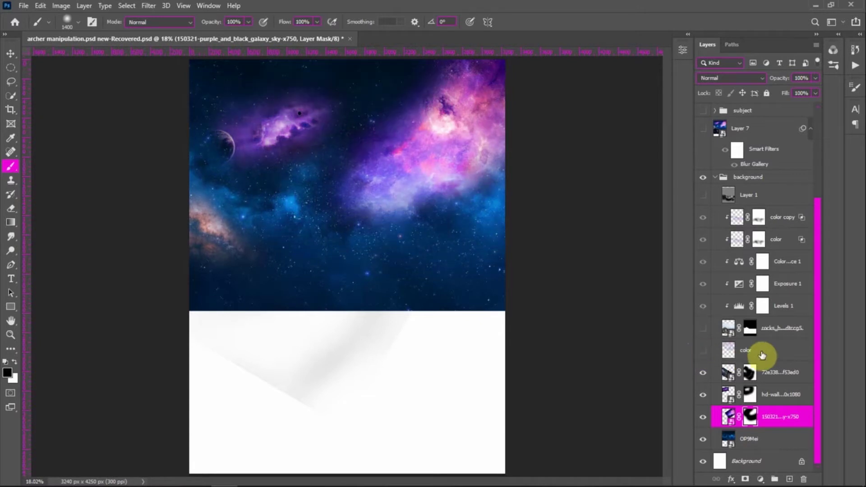
click(772, 372)
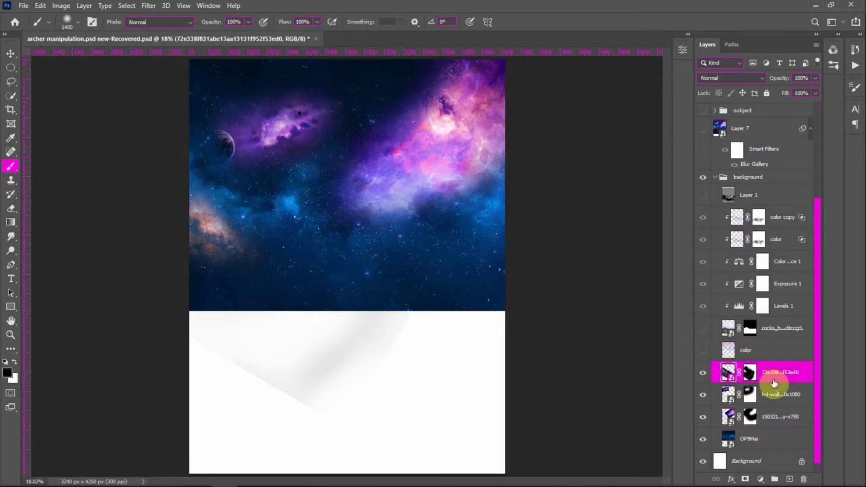
Step: Add a new Color Dodge layer above the orange nebula and undo a test stroke
mouse_move(779, 469)
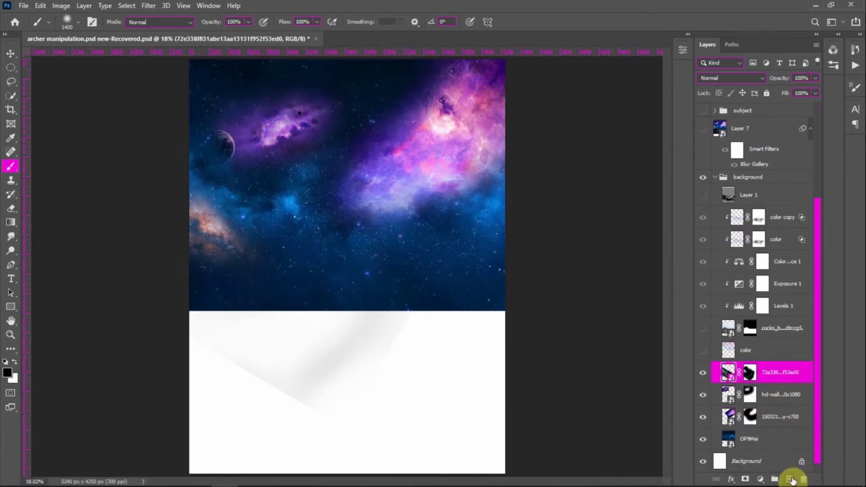
click(790, 479)
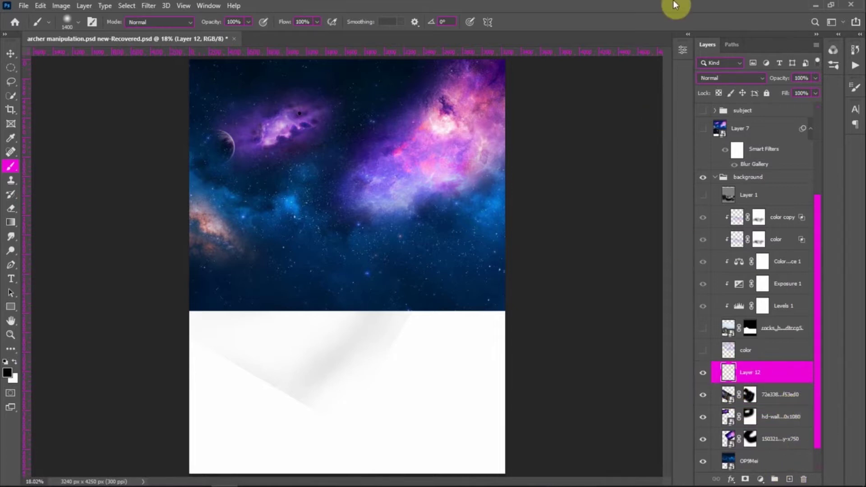
click(755, 79)
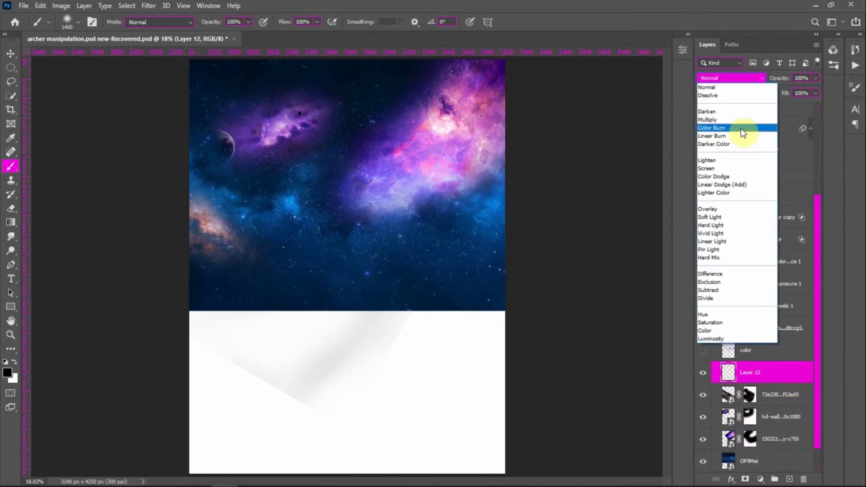
click(721, 177)
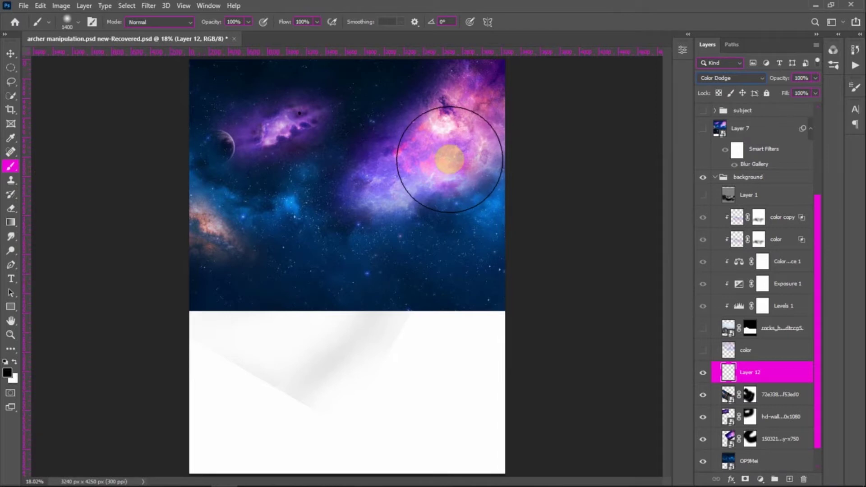
key(alt)
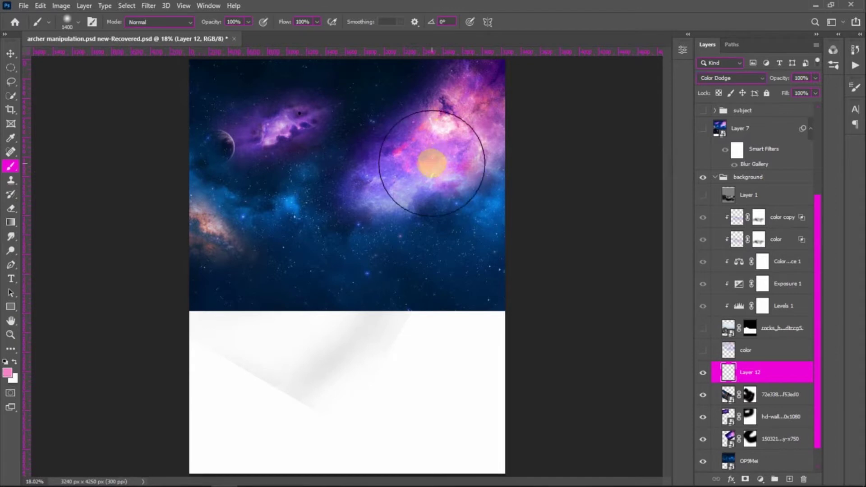
mouse_move(423, 159)
mouse_down()
mouse_move(410, 168)
mouse_move(460, 155)
mouse_up()
key(ctrl+z)
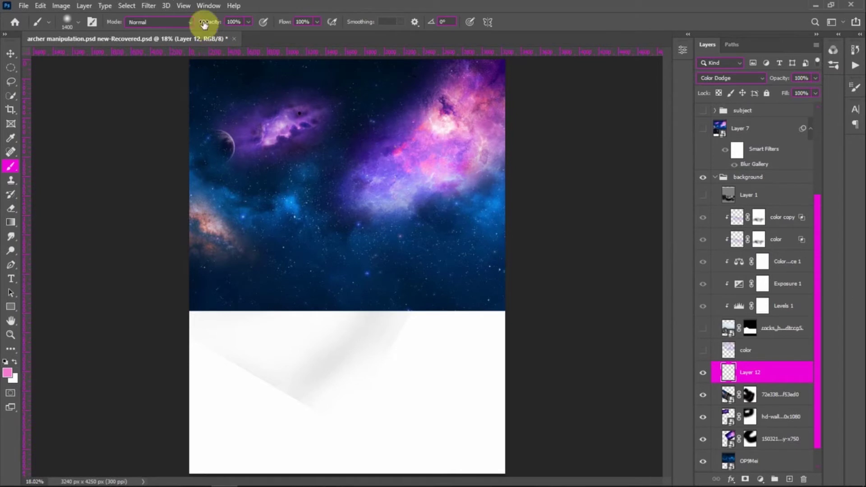
Step: Lower brush flow to 13% and sample pink and blue tones from the nebula
click(315, 20)
click(275, 33)
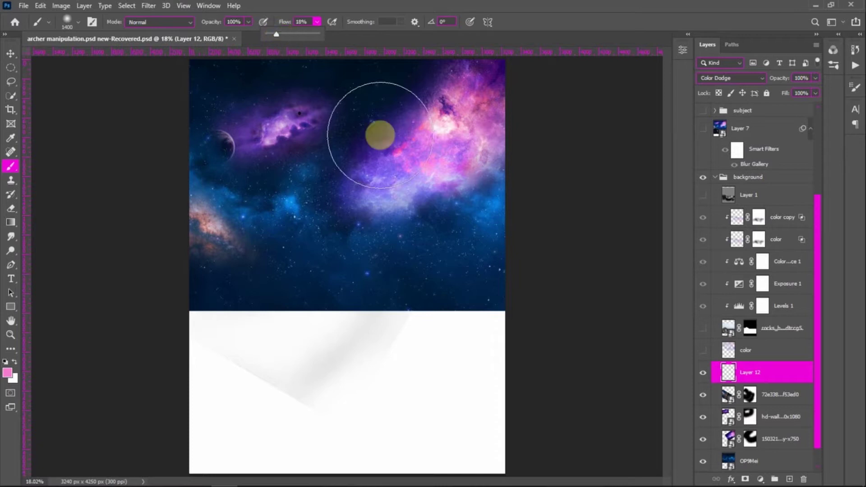
alt+click(448, 149)
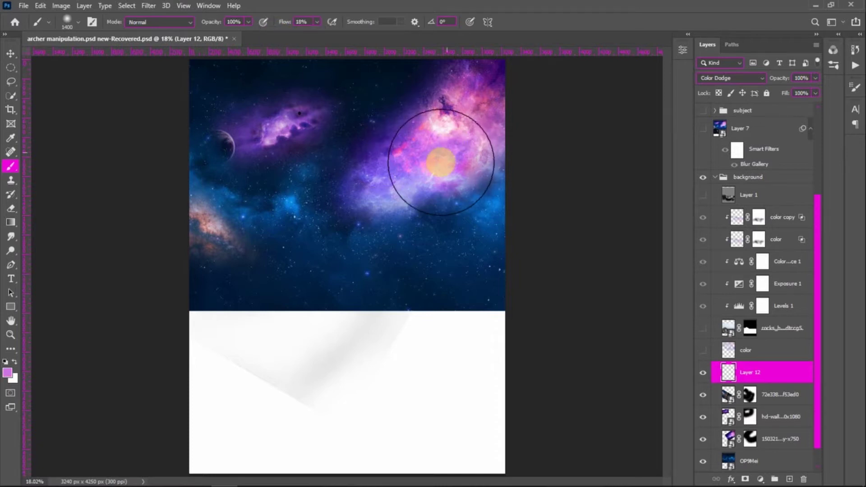
alt+click(475, 133)
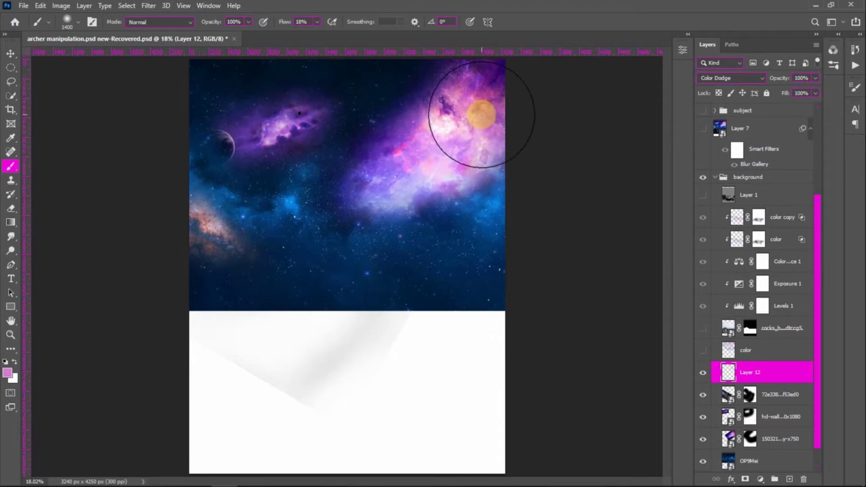
alt+click(466, 94)
alt+click(470, 83)
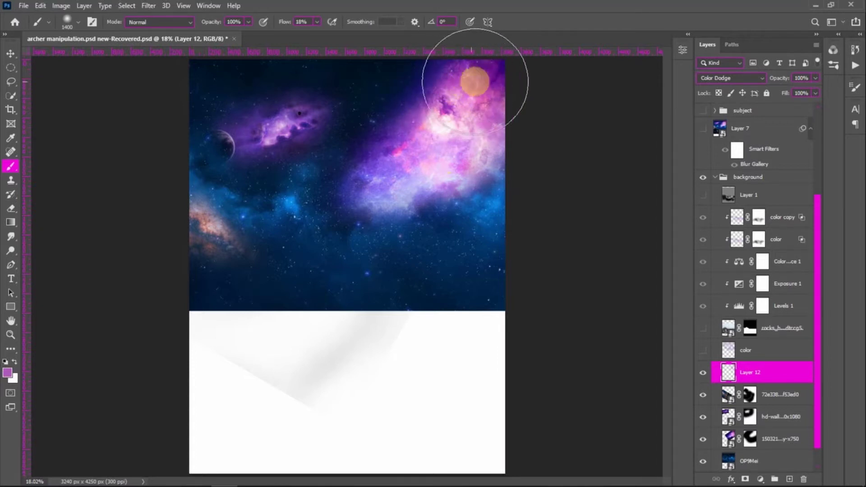
alt+click(499, 203)
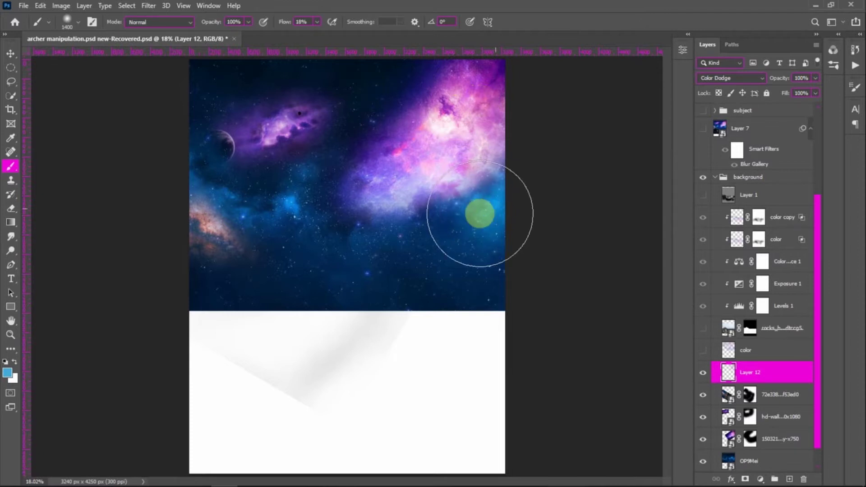
Step: Sample purple and blue tones, brush a soft star-field glow, then delete Layer 12
alt+click(274, 131)
alt+click(230, 231)
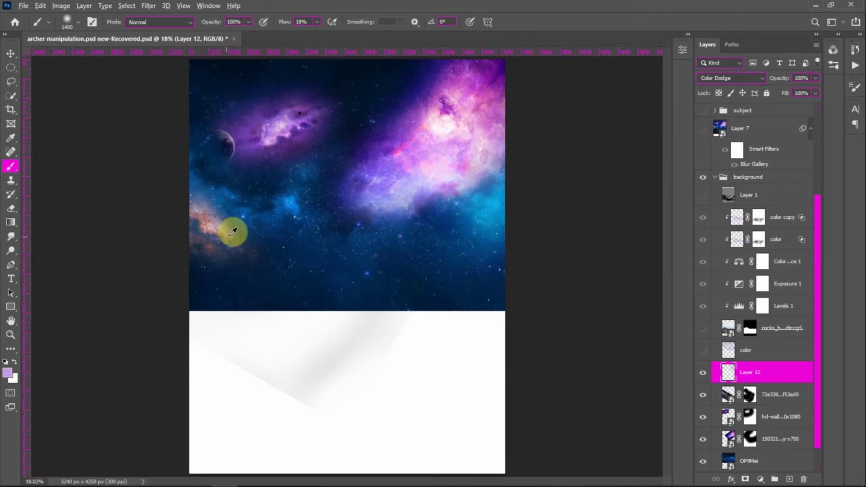
alt+click(246, 139)
alt+click(299, 205)
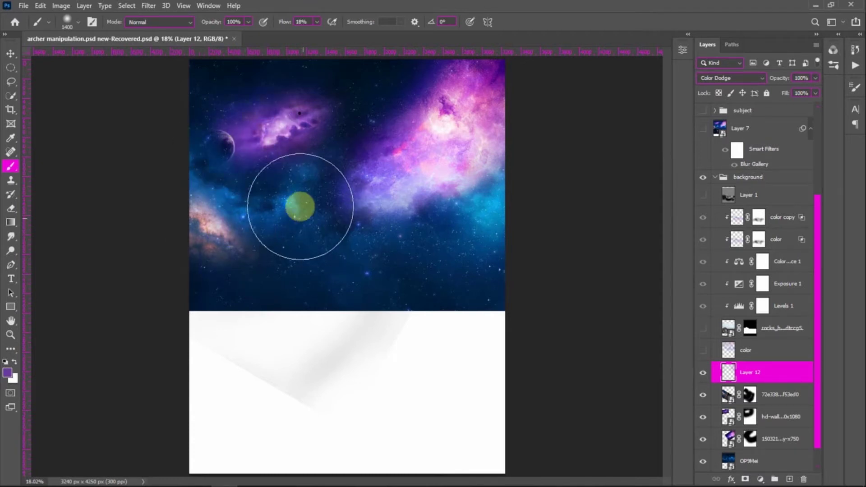
drag(299, 205, 291, 205)
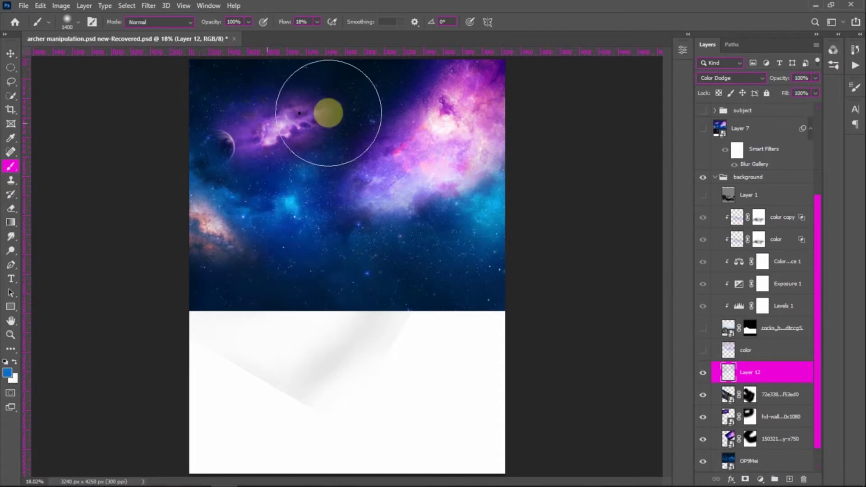
drag(768, 382, 804, 479)
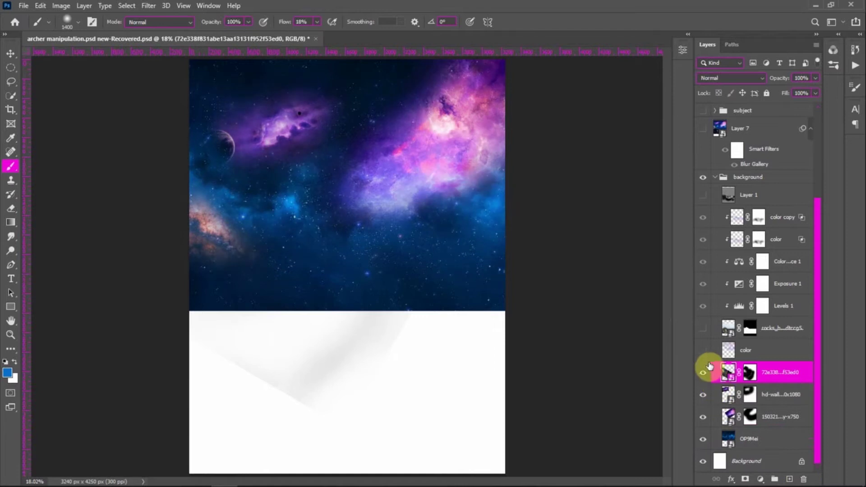
Step: Turn on the color layer and the rocks_by_venom_stock layer, then select the rocks layer
click(704, 352)
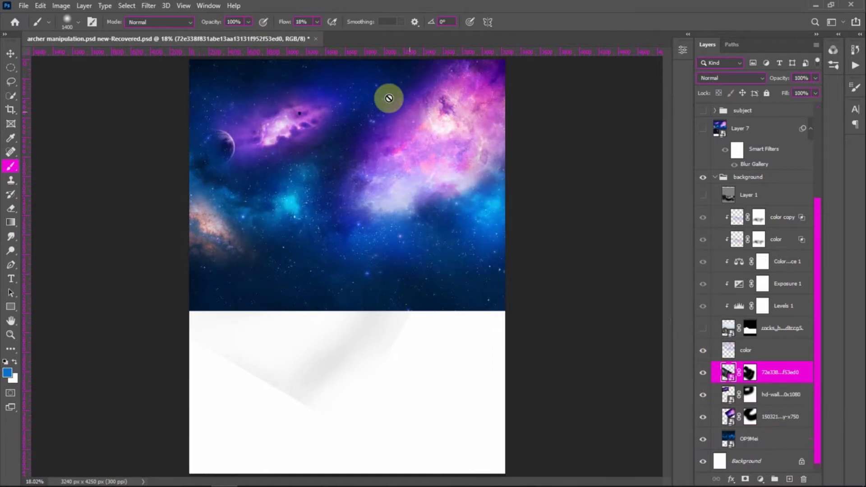
click(702, 328)
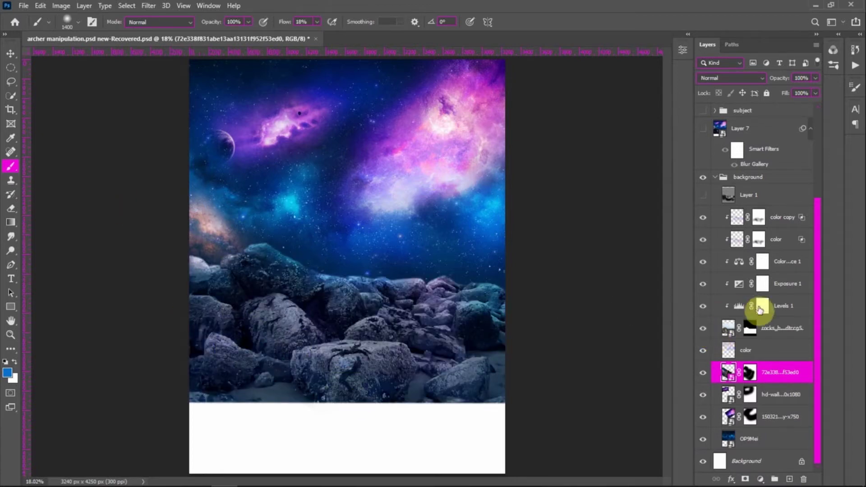
click(733, 328)
click(749, 328)
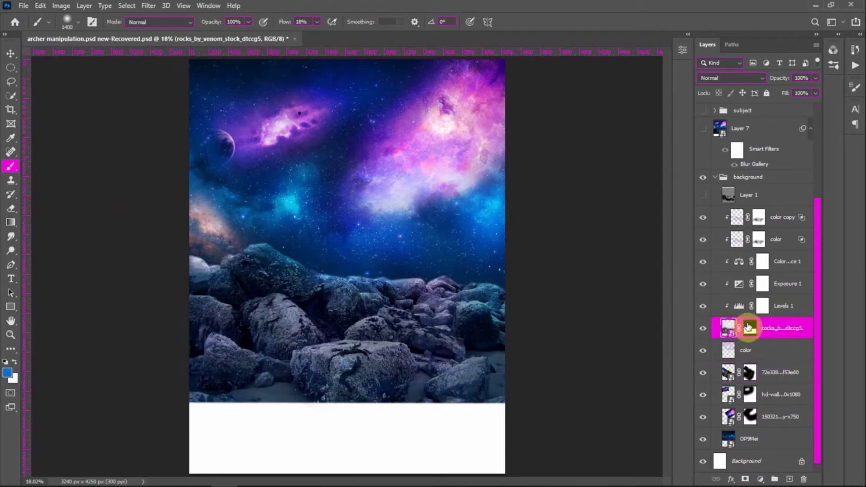
Step: Disable the rocks layer mask to reveal the full original rock photo
alt+click(755, 333)
alt+click(754, 333)
shift+click(754, 333)
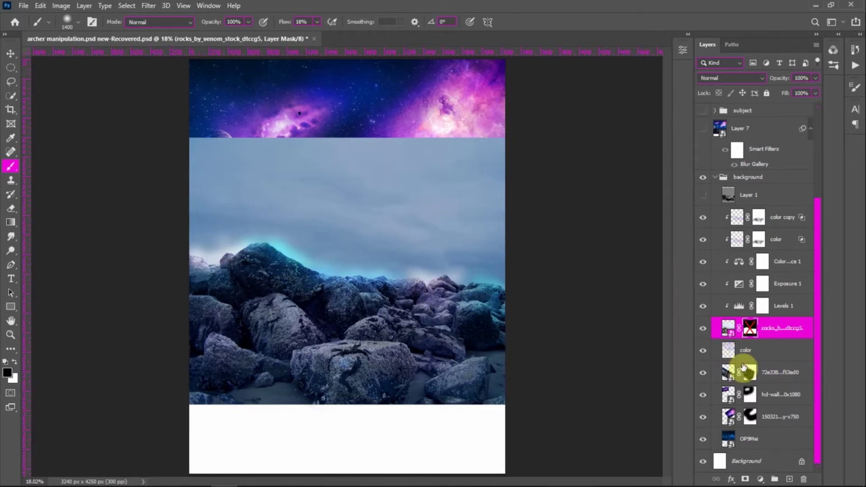
key(ctrl+2)
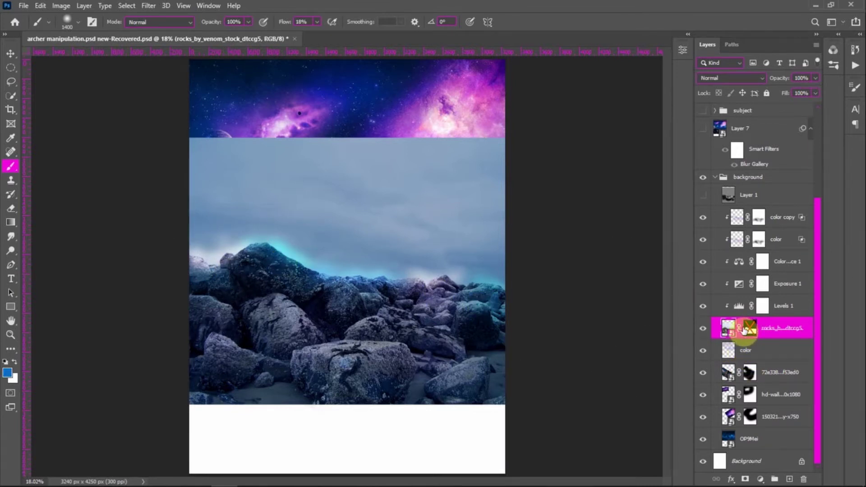
shift+click(750, 331)
shift+click(751, 332)
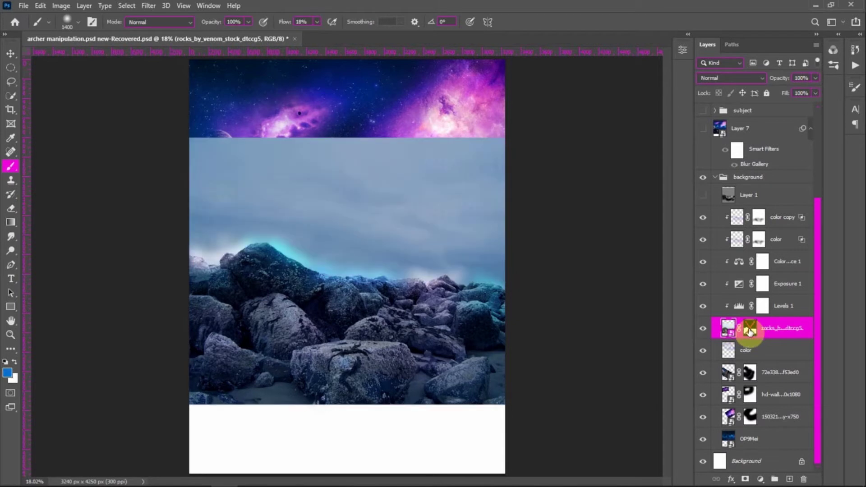
Step: Run Select > Subject on the rocks photo
click(149, 6)
mouse_move(127, 5)
click(158, 132)
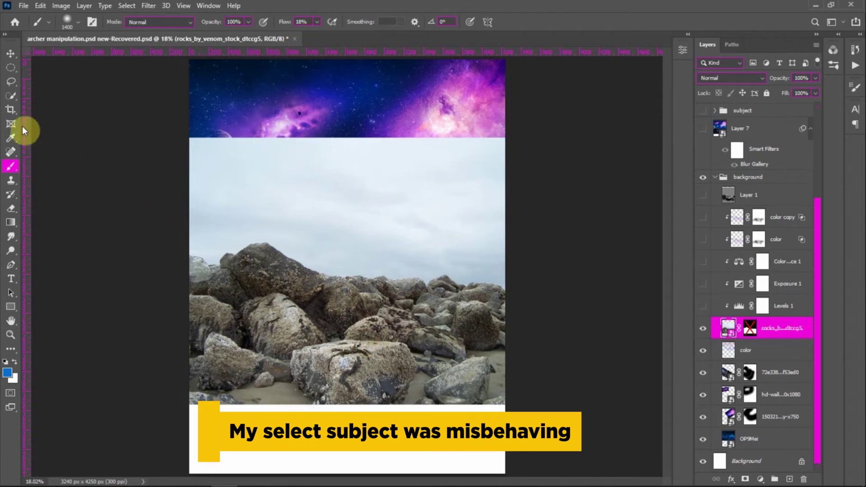
click(12, 97)
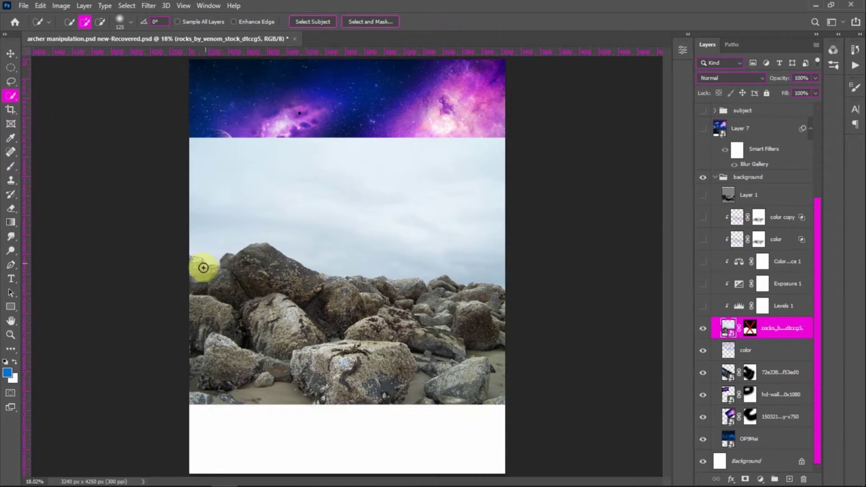
Step: Quick-select the boulders, add a mask from the selection, and delete the old rocks masks
mouse_move(203, 268)
mouse_down()
mouse_move(252, 360)
mouse_move(321, 384)
mouse_move(472, 378)
mouse_move(503, 345)
mouse_move(499, 302)
mouse_move(309, 292)
mouse_move(283, 280)
mouse_move(480, 293)
mouse_move(446, 313)
mouse_up()
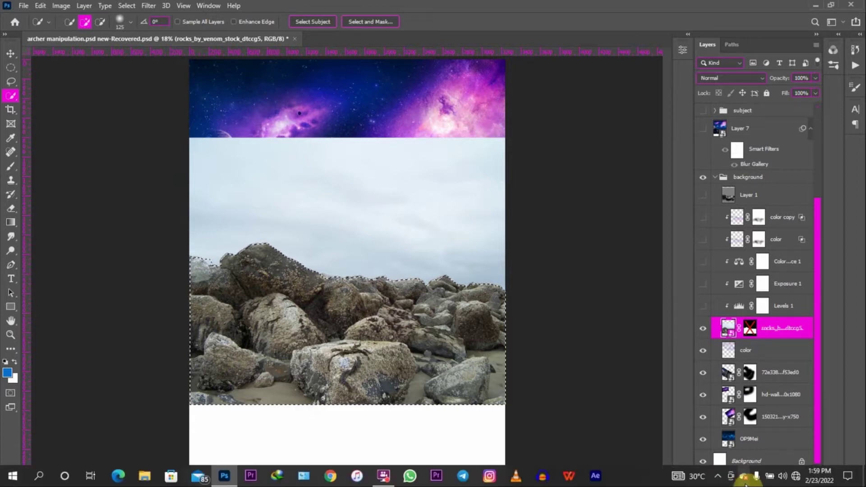
click(745, 479)
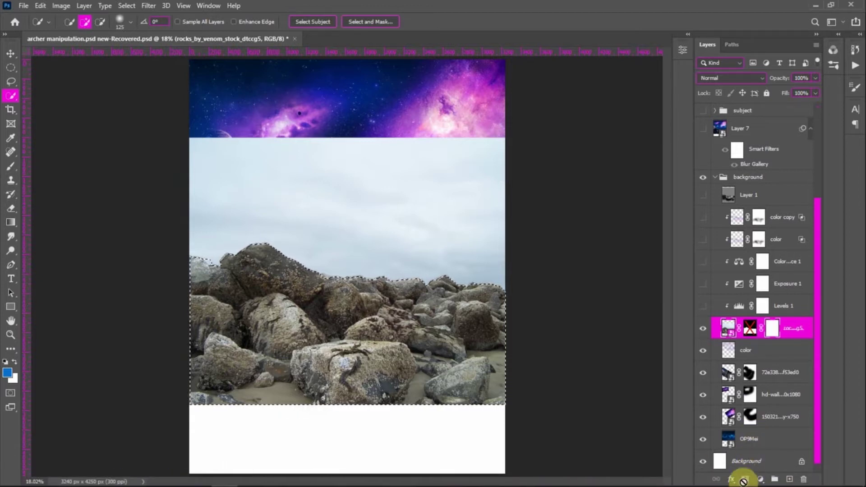
drag(748, 331, 803, 478)
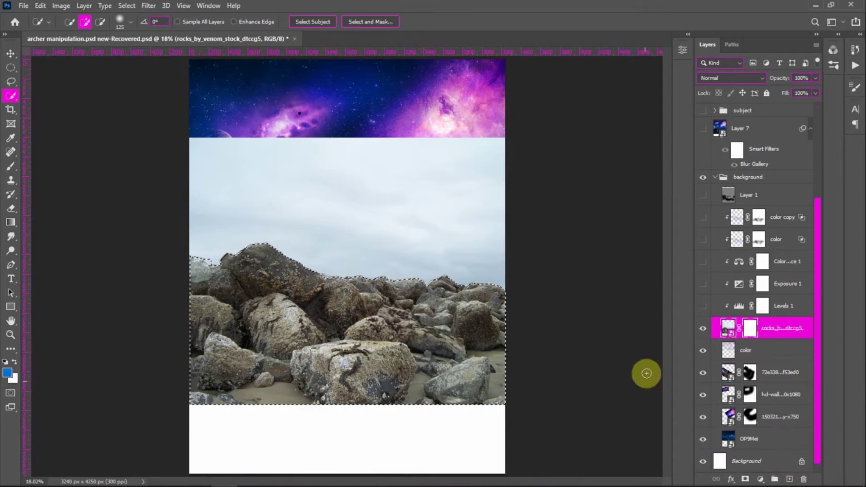
drag(747, 330, 802, 478)
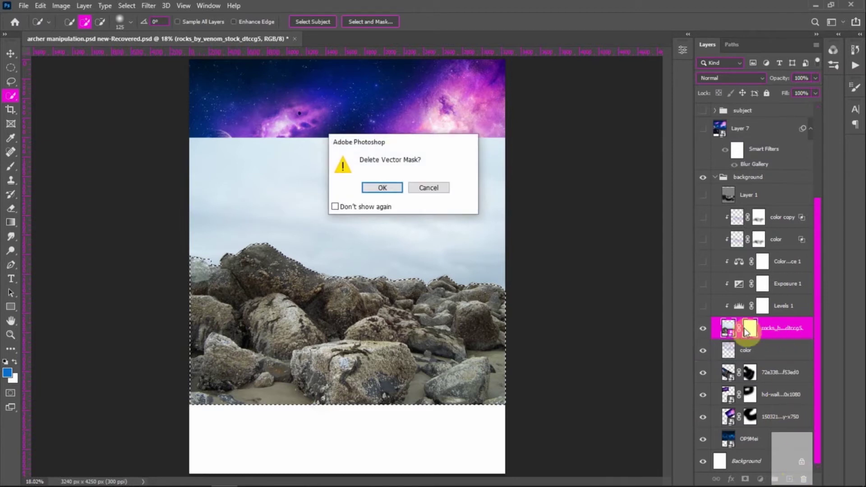
click(383, 186)
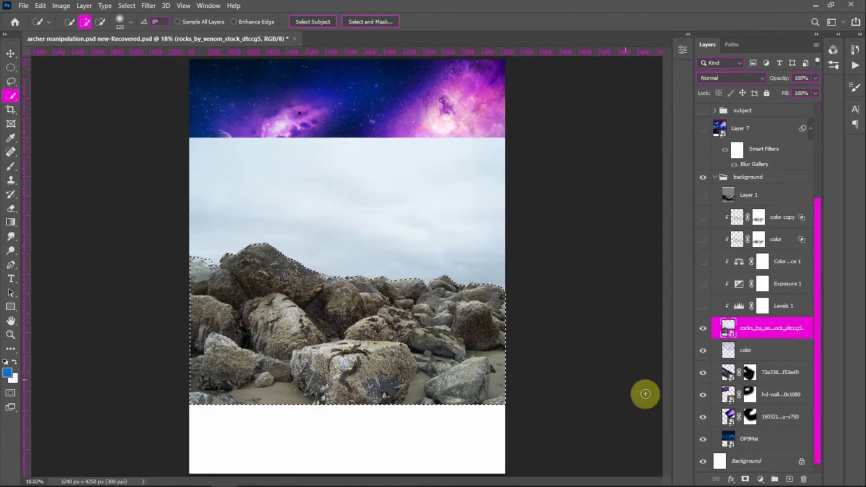
click(745, 479)
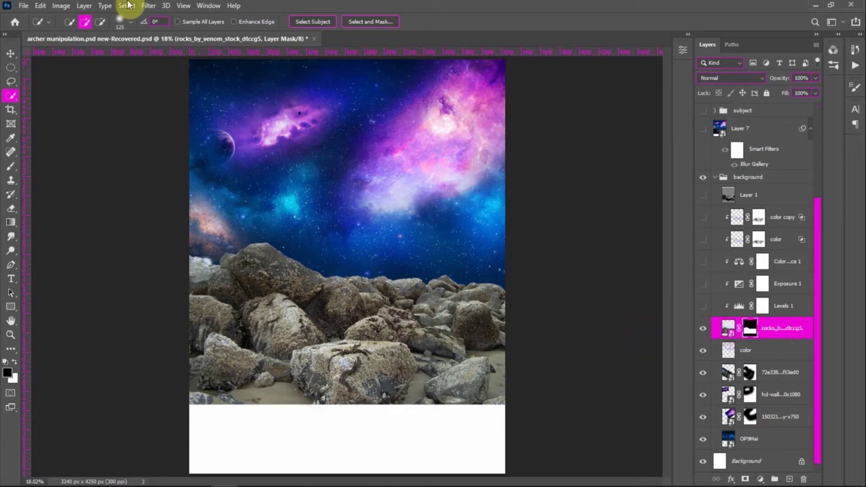
Step: Blur the rocks layer's mask with a 2.0-pixel Gaussian Blur
click(153, 6)
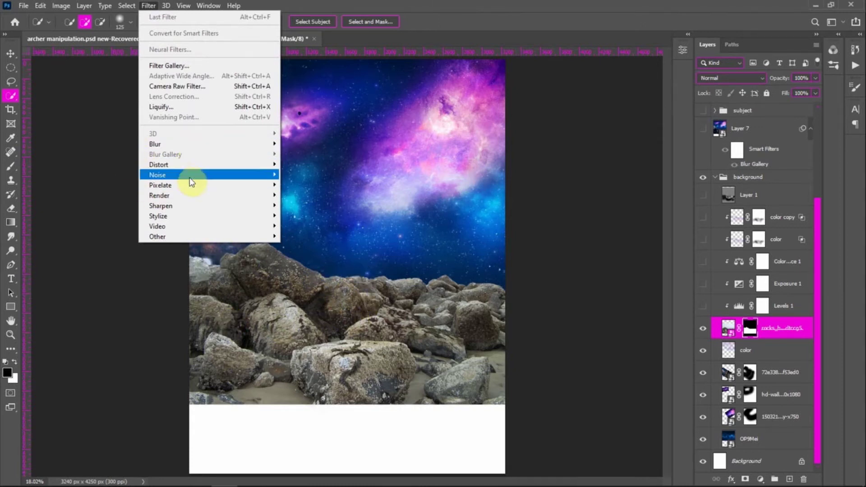
mouse_move(248, 147)
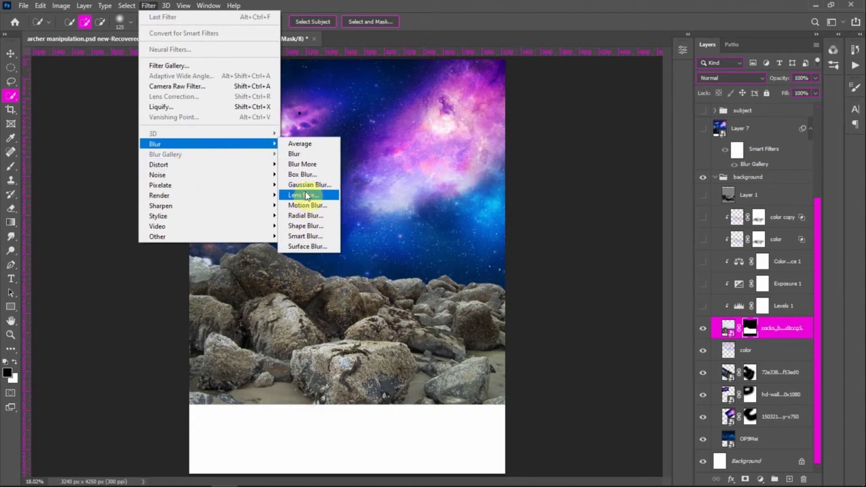
click(306, 164)
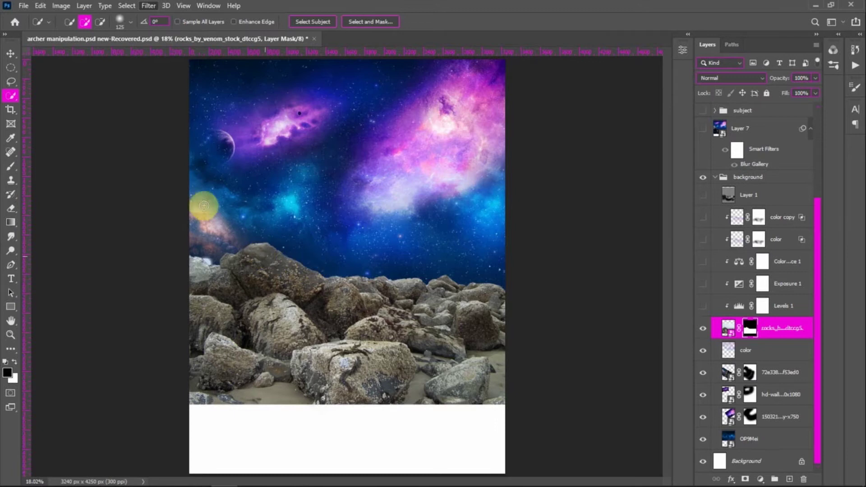
click(142, 6)
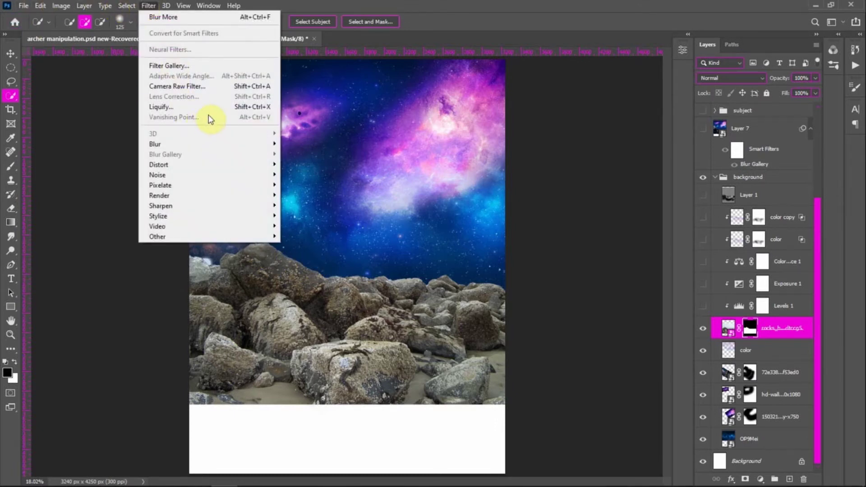
mouse_move(247, 144)
click(290, 188)
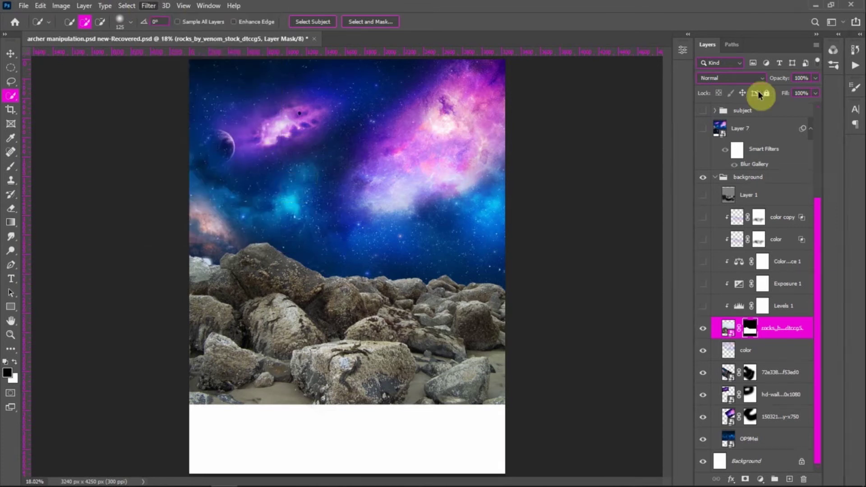
click(147, 5)
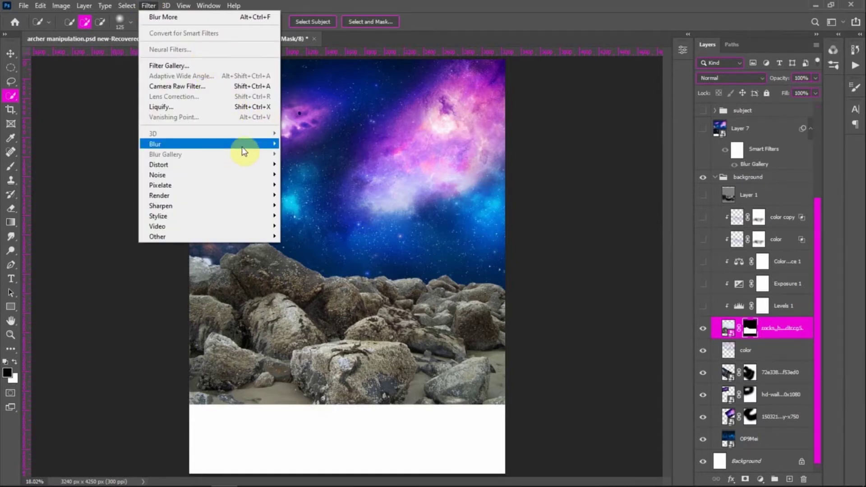
mouse_move(246, 144)
click(307, 185)
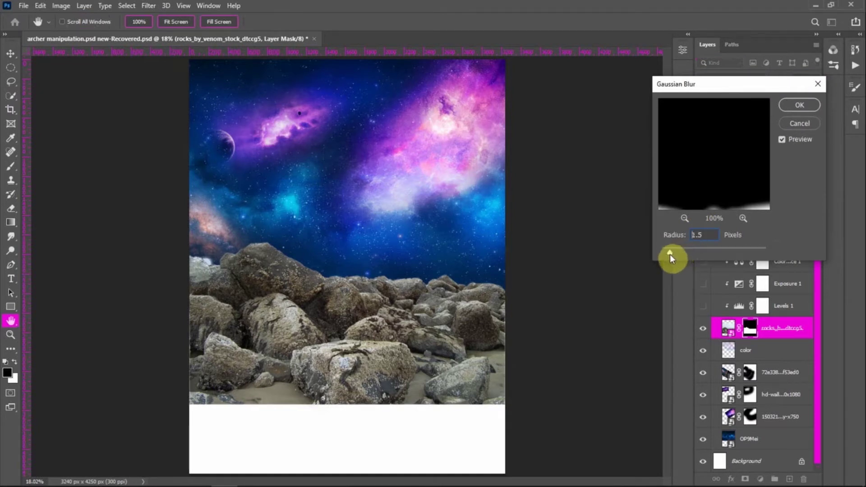
click(671, 254)
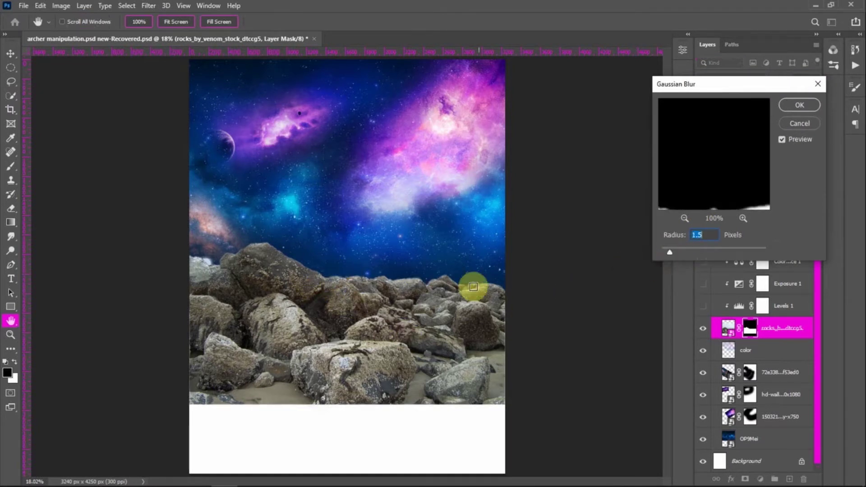
click(673, 251)
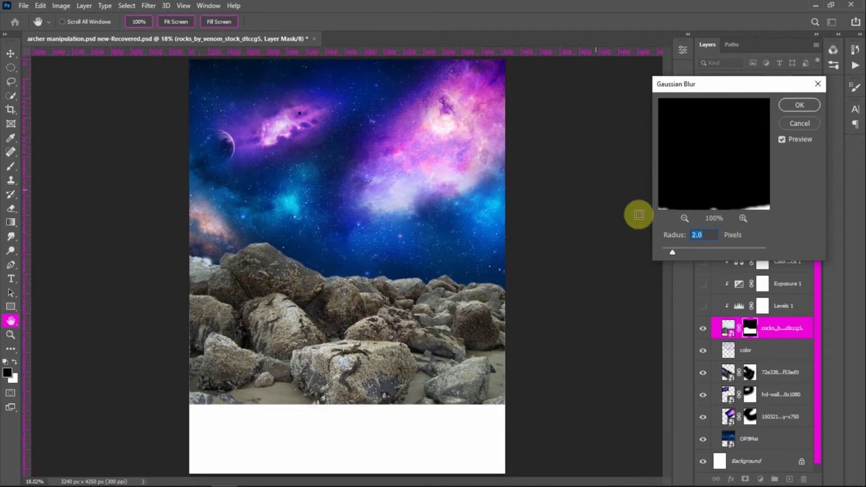
click(797, 108)
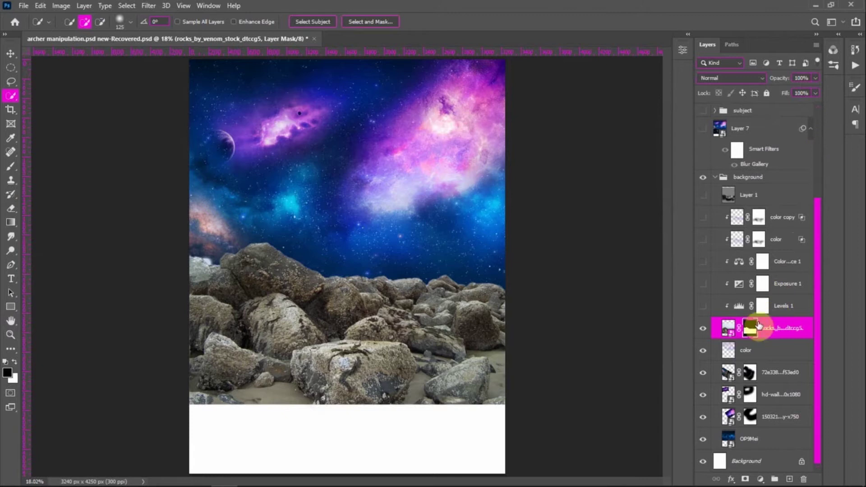
drag(750, 330, 804, 479)
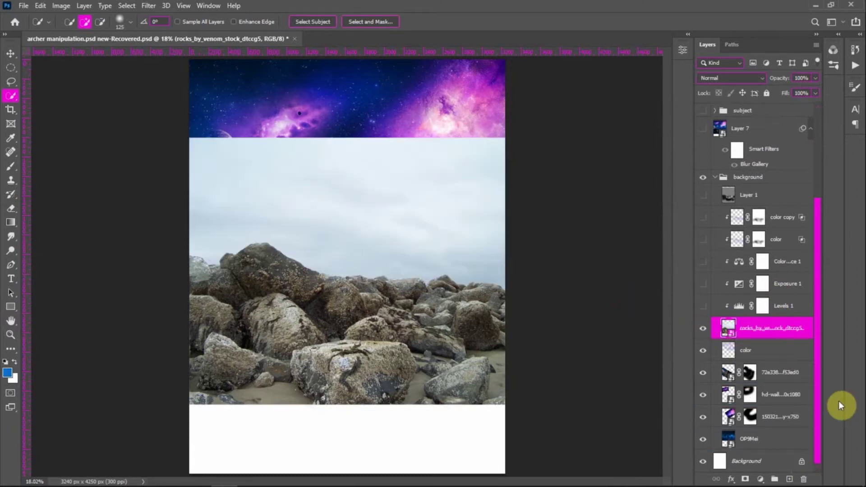
key(ctrl+z)
key(ctrl+z)
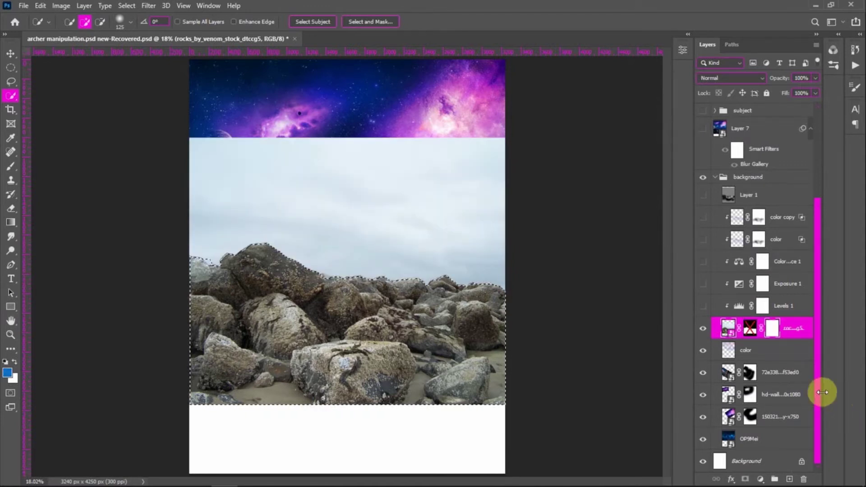
shift+click(750, 330)
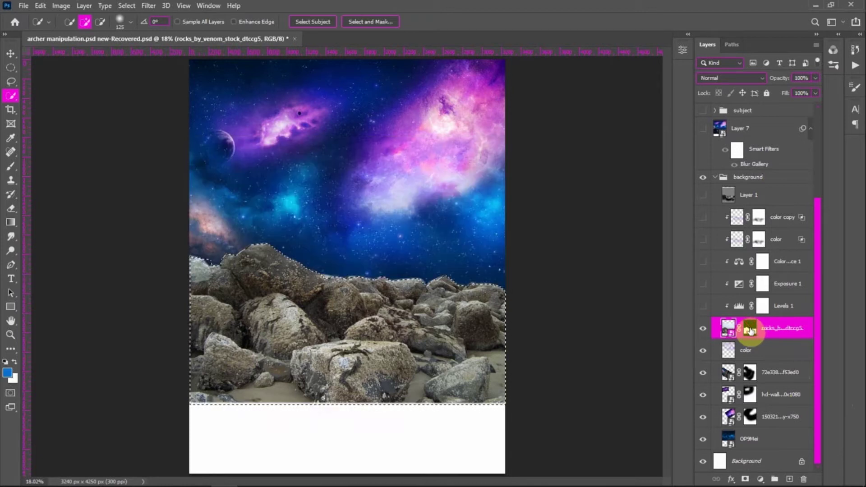
key(ctrl+d)
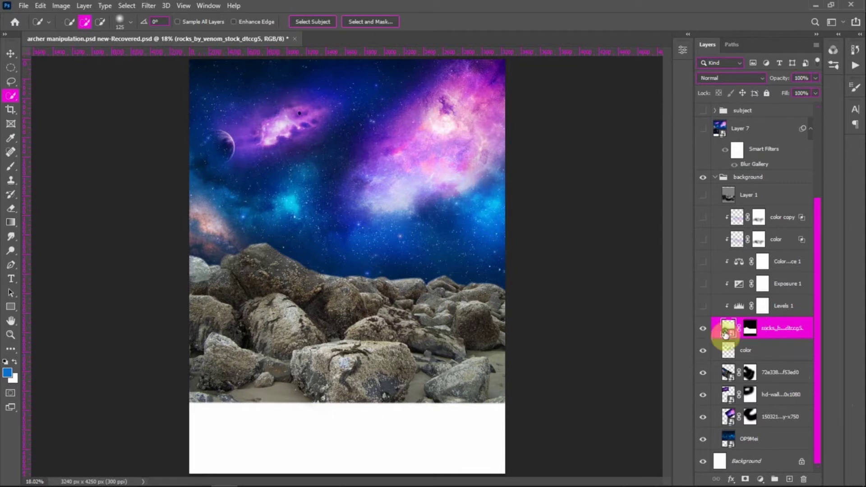
click(703, 306)
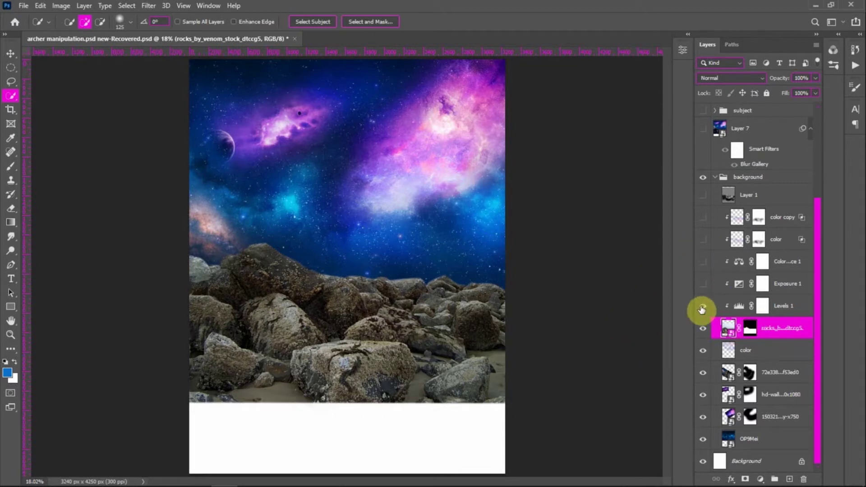
click(701, 311)
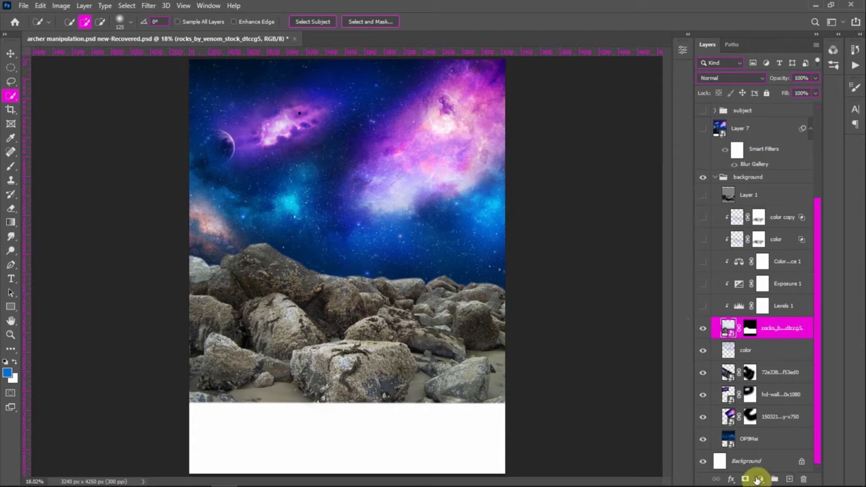
click(760, 479)
click(472, 131)
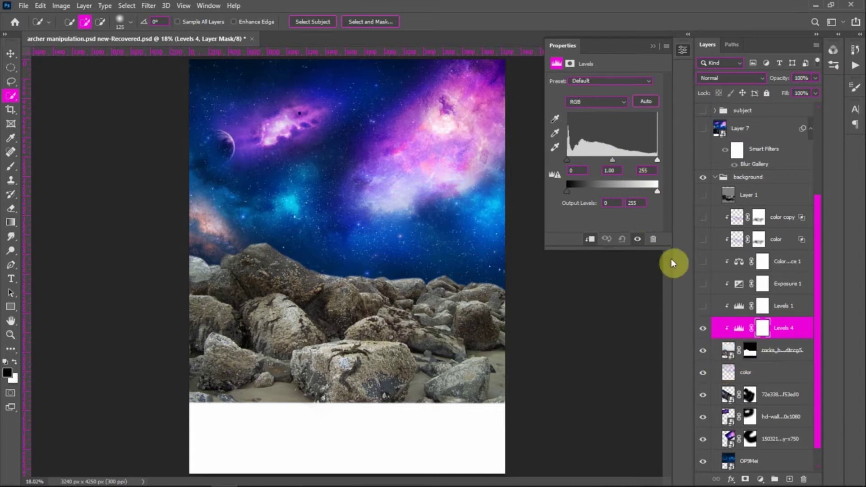
Step: Try a Levels 4 adjustment with lowered output white, delete it, and show Levels 1
mouse_move(770, 354)
mouse_down()
mouse_move(763, 326)
mouse_move(769, 344)
mouse_move(772, 337)
mouse_up()
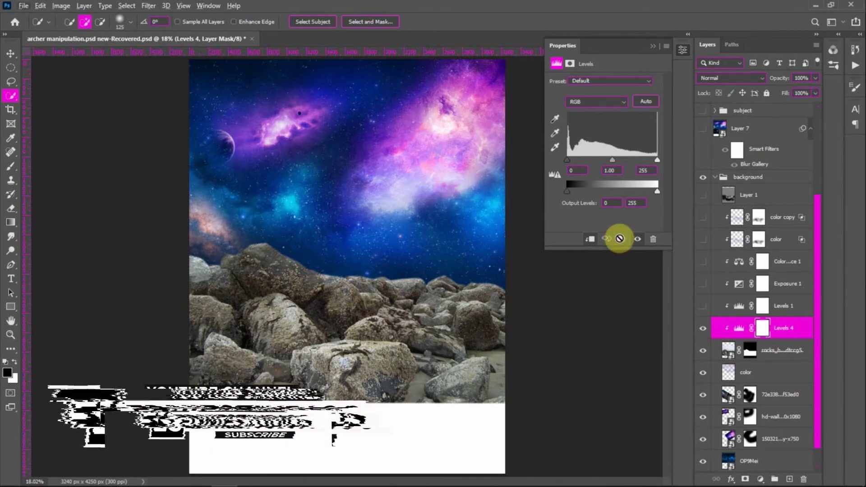
drag(659, 195, 653, 195)
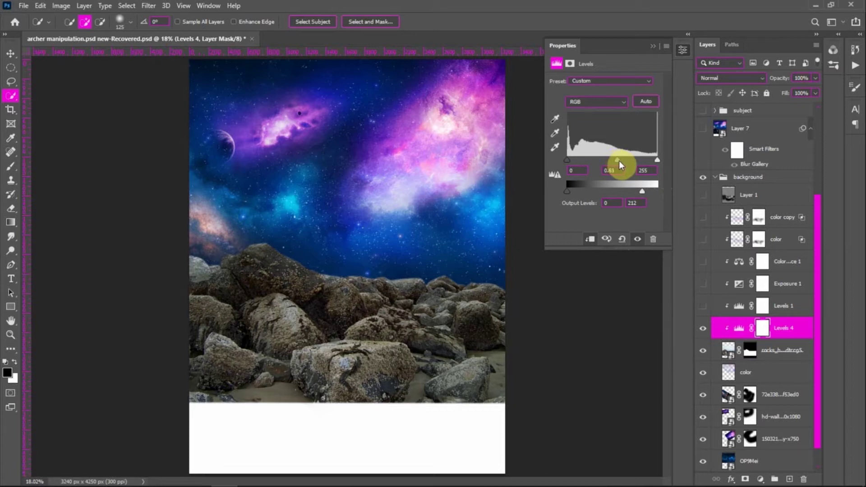
drag(620, 166, 621, 165)
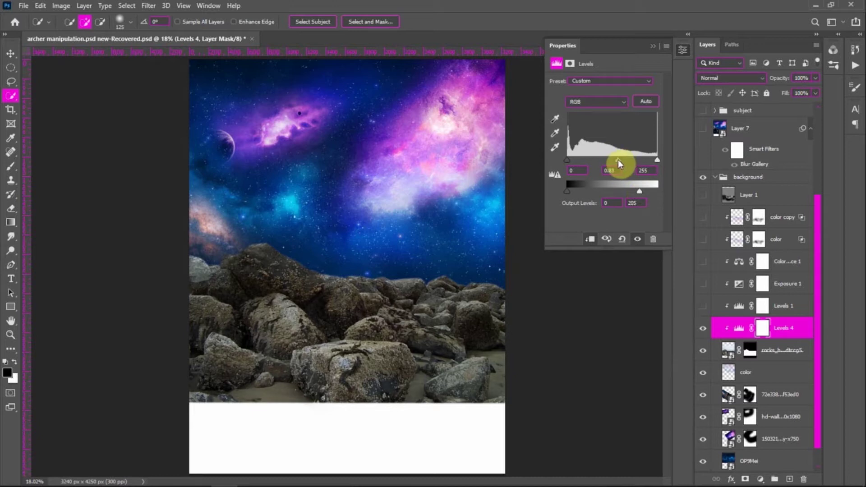
click(652, 47)
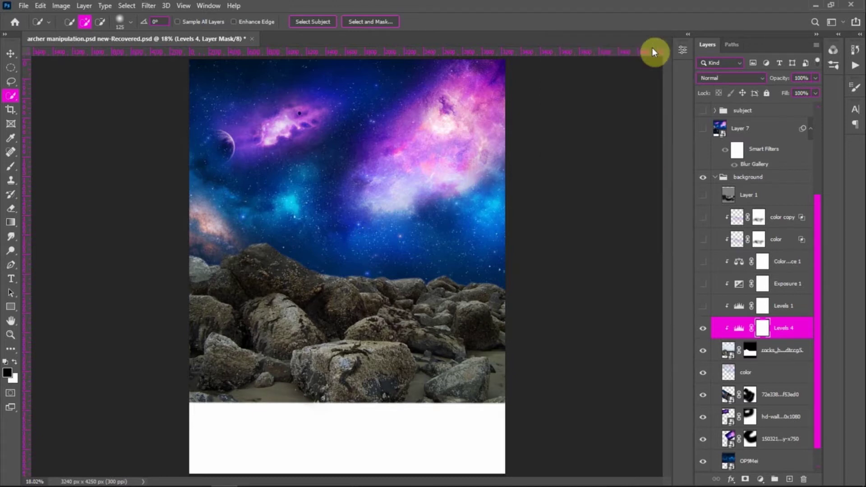
drag(787, 329, 803, 474)
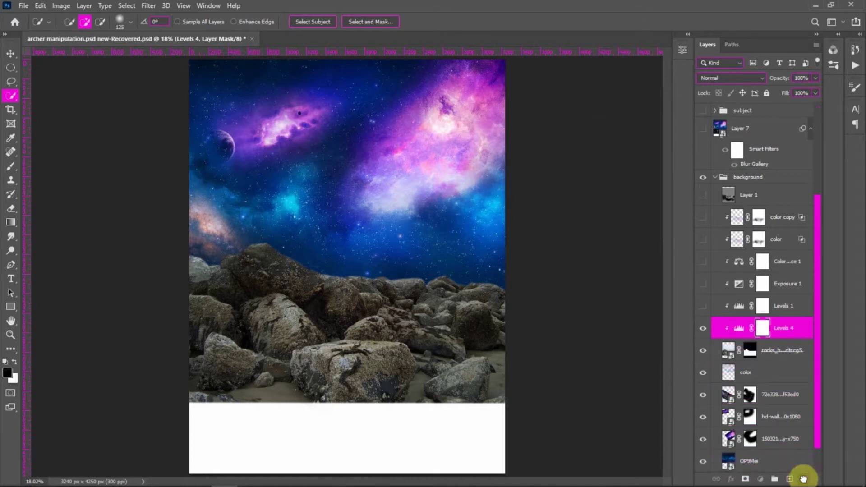
click(703, 306)
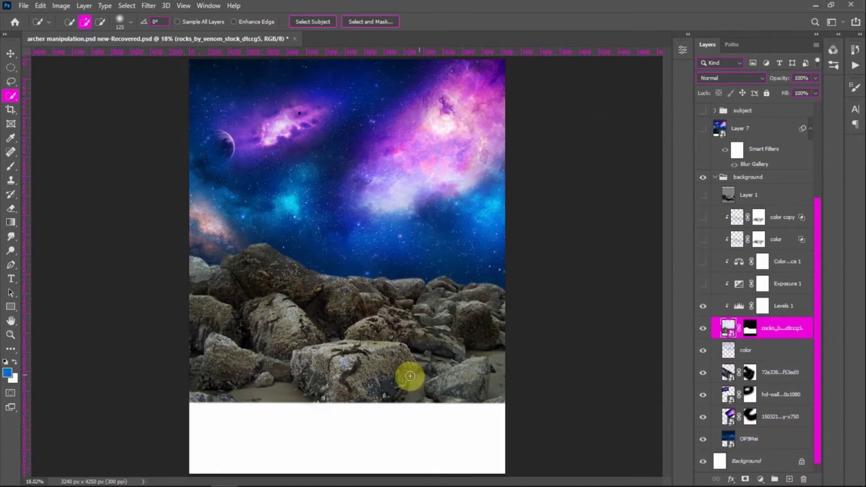
click(704, 284)
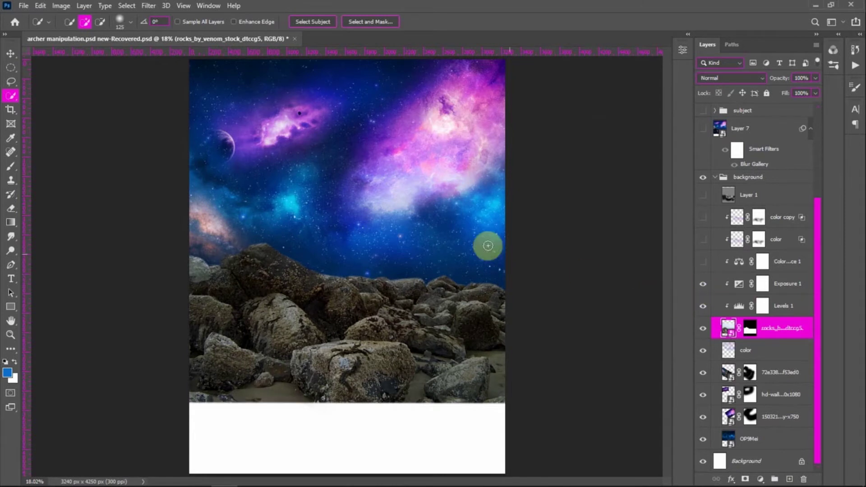
double_click(739, 286)
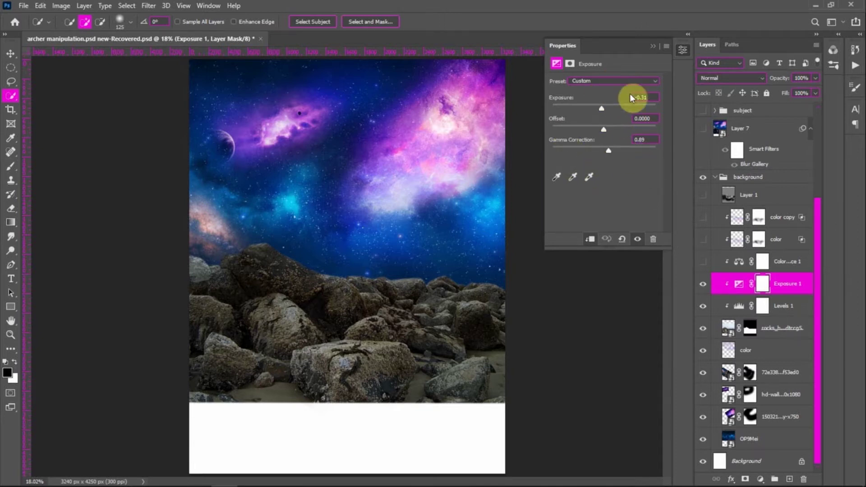
click(656, 47)
drag(703, 283, 784, 312)
click(761, 479)
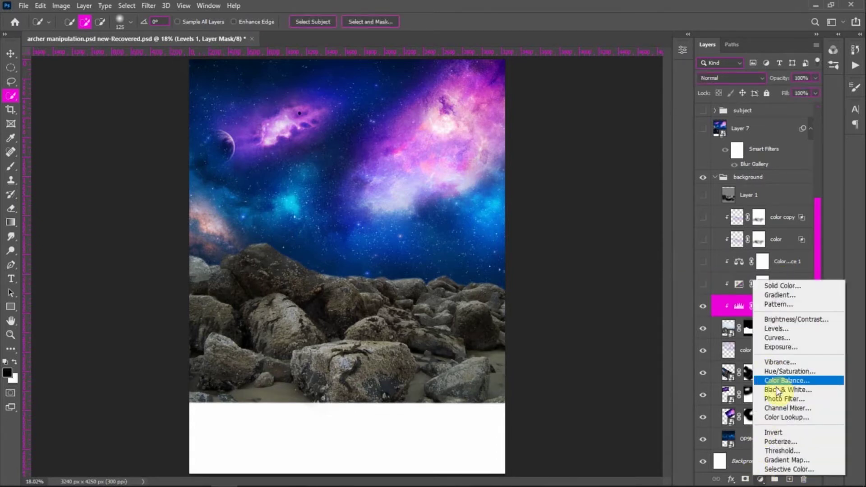
click(776, 347)
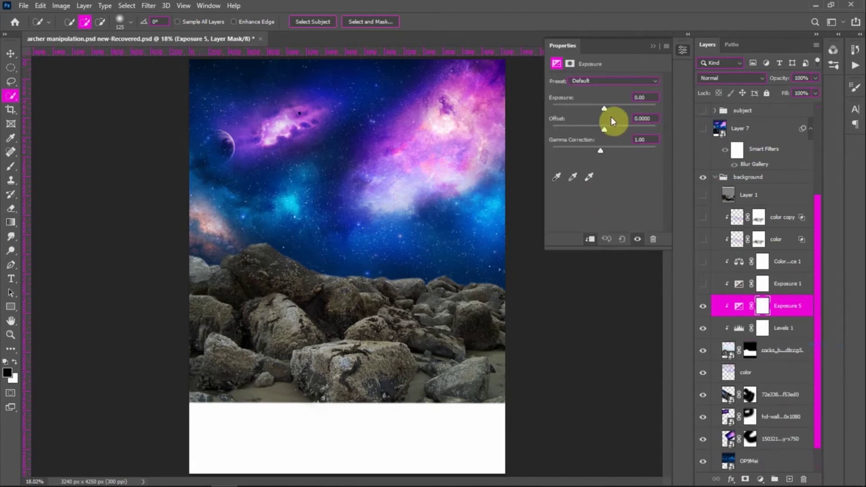
drag(604, 109, 600, 110)
drag(602, 110, 600, 110)
drag(601, 150, 605, 150)
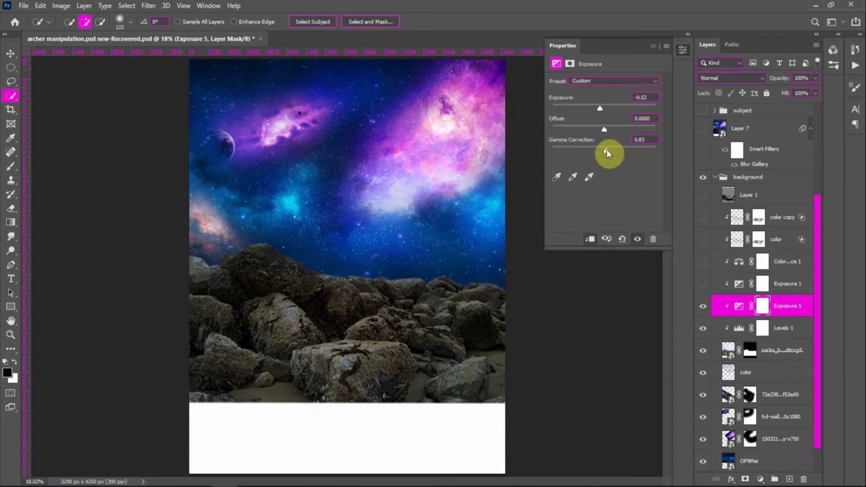
click(652, 46)
drag(806, 315, 803, 479)
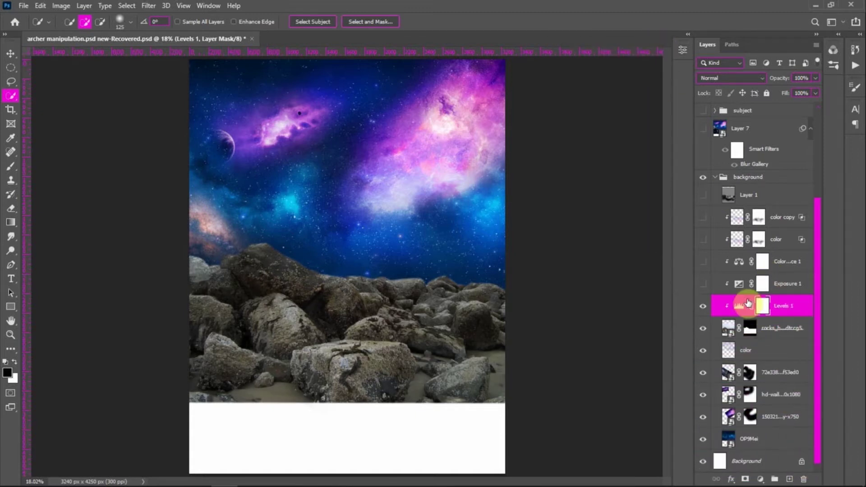
Step: Turn Exposure 1 back on, keep Color Balance 1 hidden, and select Exposure 1 for a new adjustment
click(702, 284)
click(702, 261)
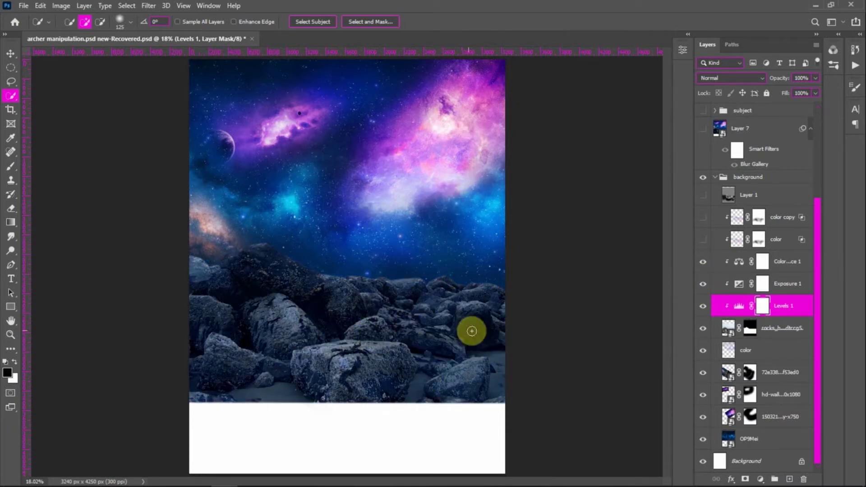
click(703, 263)
click(785, 283)
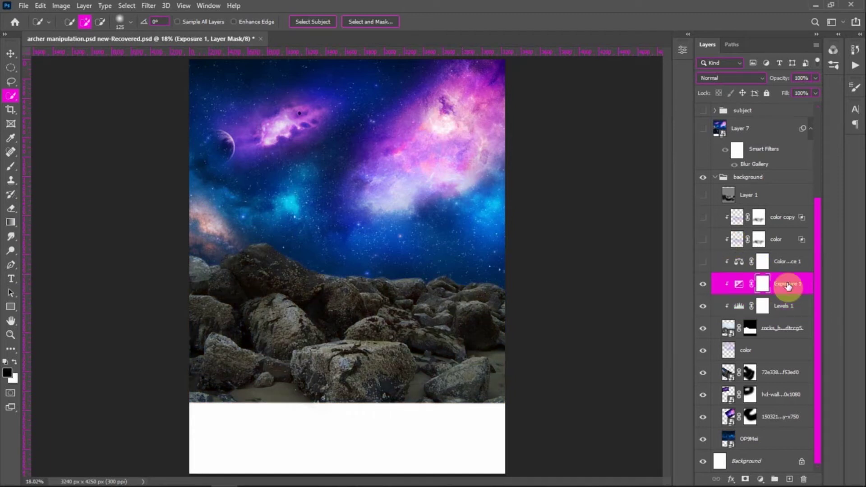
click(762, 479)
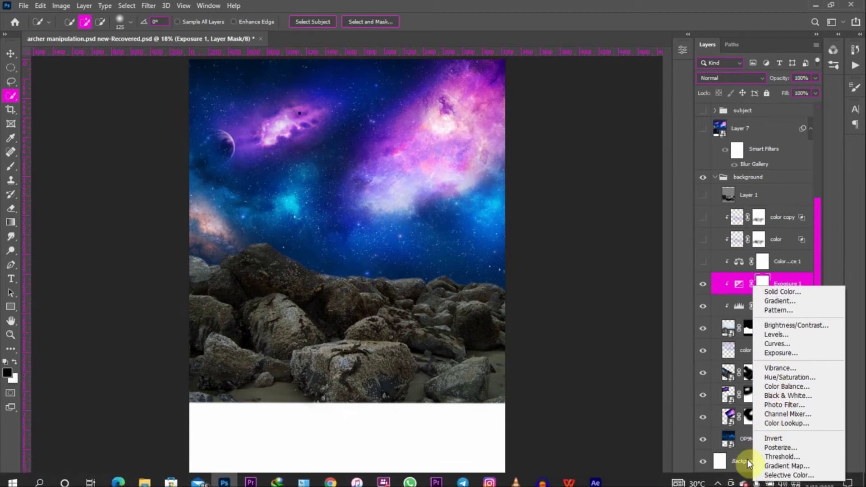
Step: Add a Color Balance 5 adjustment and test midtone tints toward blue, red, magenta and green
click(786, 388)
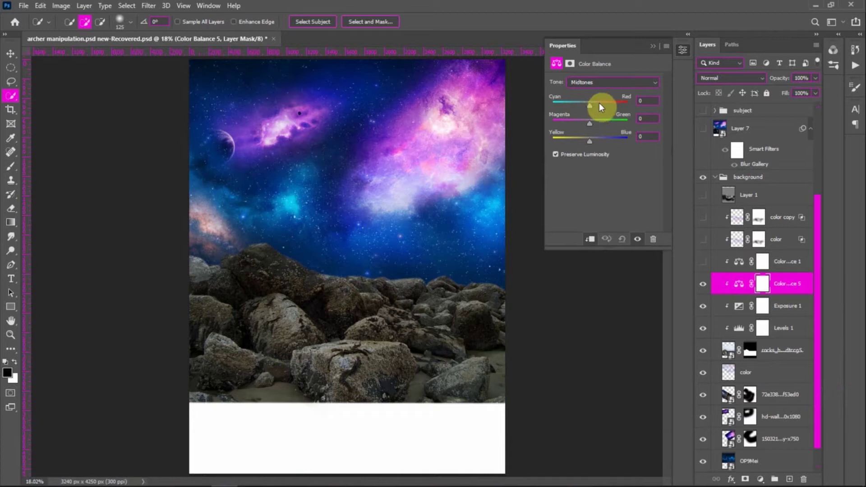
drag(589, 145, 596, 149)
drag(589, 105, 591, 107)
drag(590, 121, 582, 122)
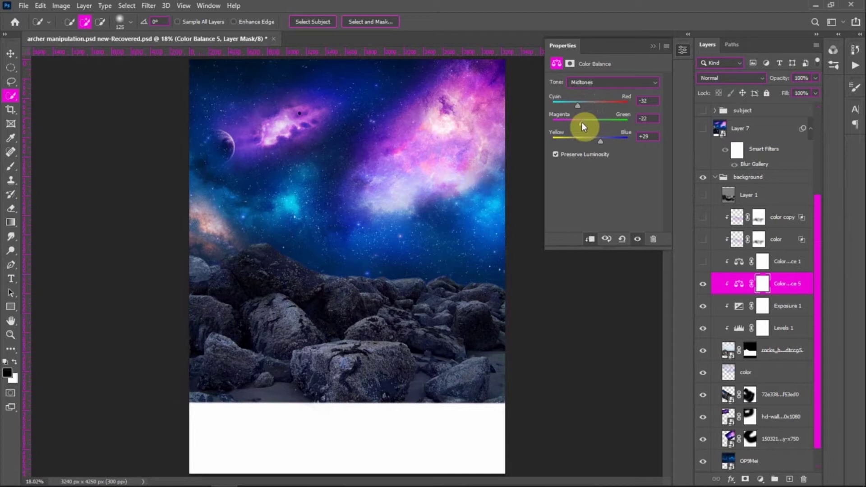
drag(599, 141, 610, 141)
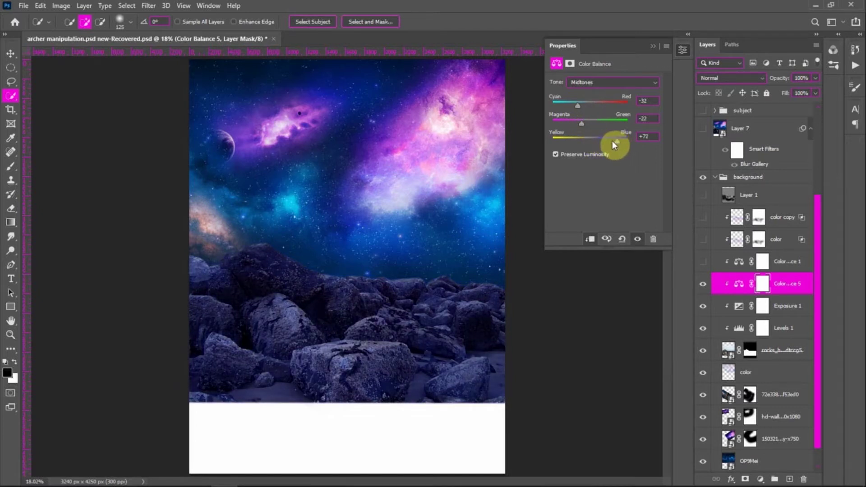
drag(586, 123, 586, 123)
drag(569, 106, 572, 106)
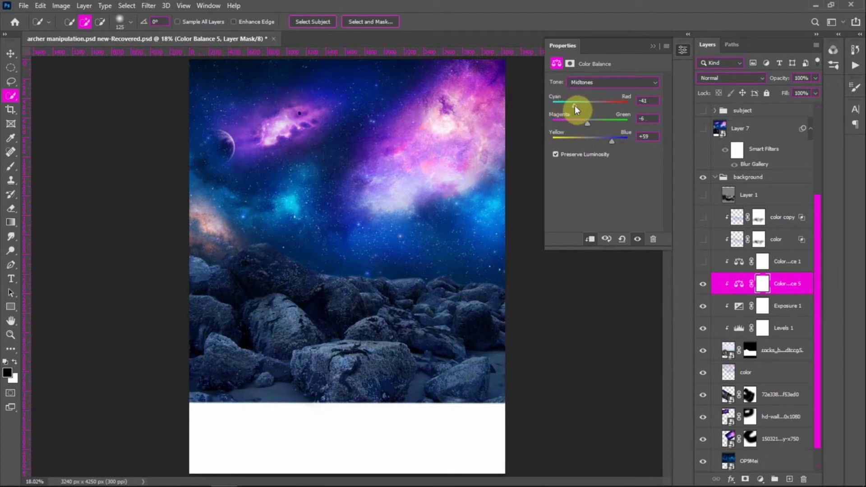
drag(589, 123, 589, 124)
drag(591, 126, 591, 123)
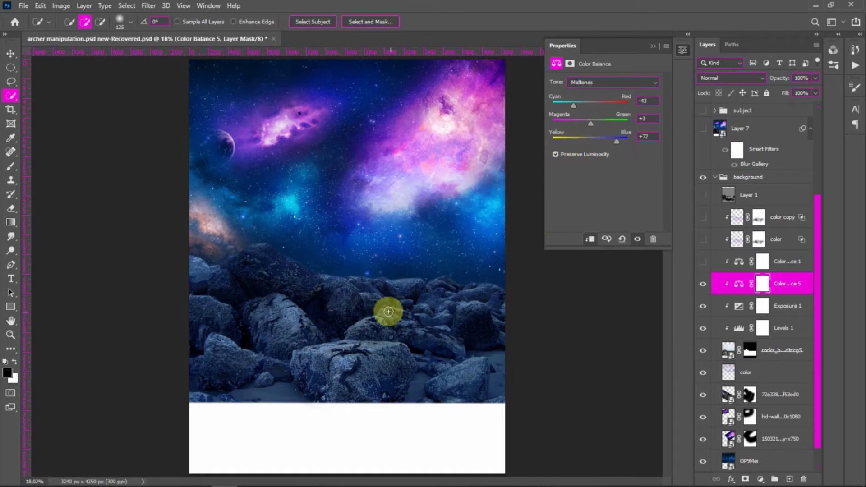
mouse_move(589, 123)
mouse_down()
mouse_move(581, 123)
mouse_move(588, 123)
mouse_up()
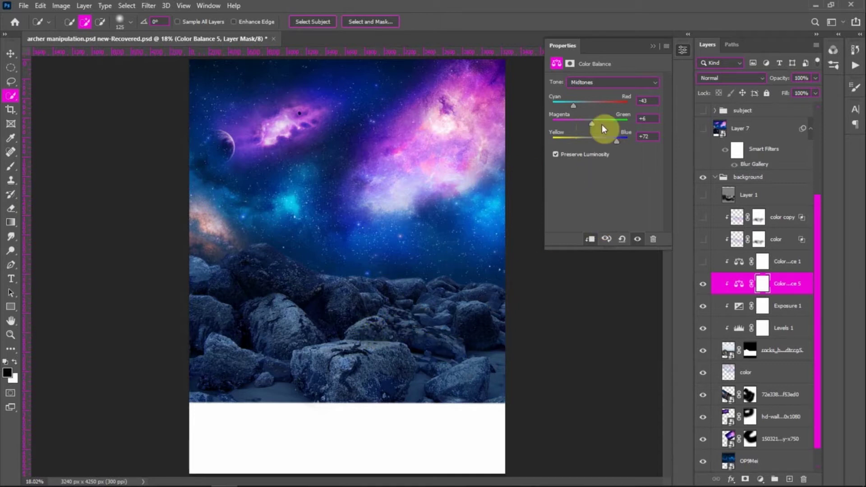
Step: Delete the trial Color Balance 5 layer and show Color Balance 1 again
click(650, 46)
drag(783, 282, 803, 479)
click(703, 261)
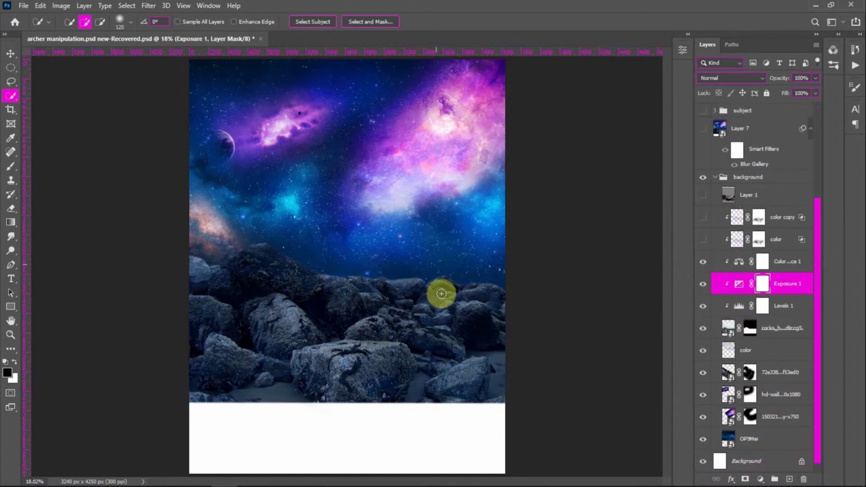
Step: Preview the color and color copy glow layers on the rocks, then leave both hidden
click(703, 242)
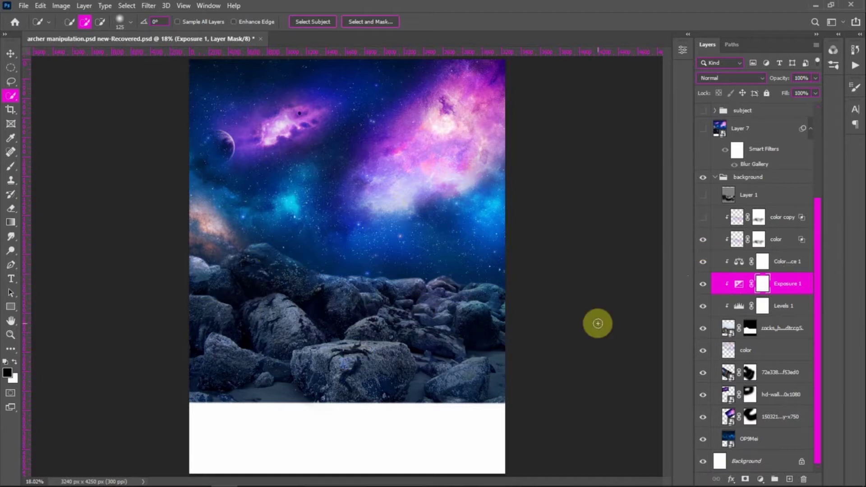
scroll(697, 282, up, 3)
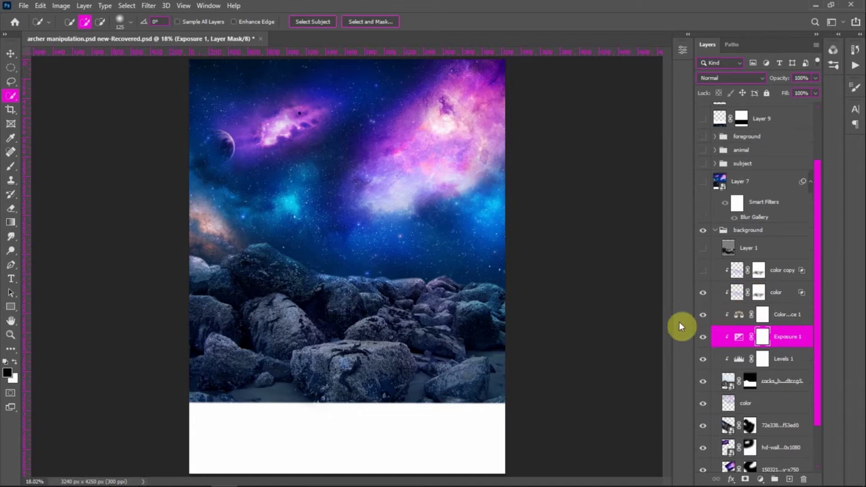
click(717, 294)
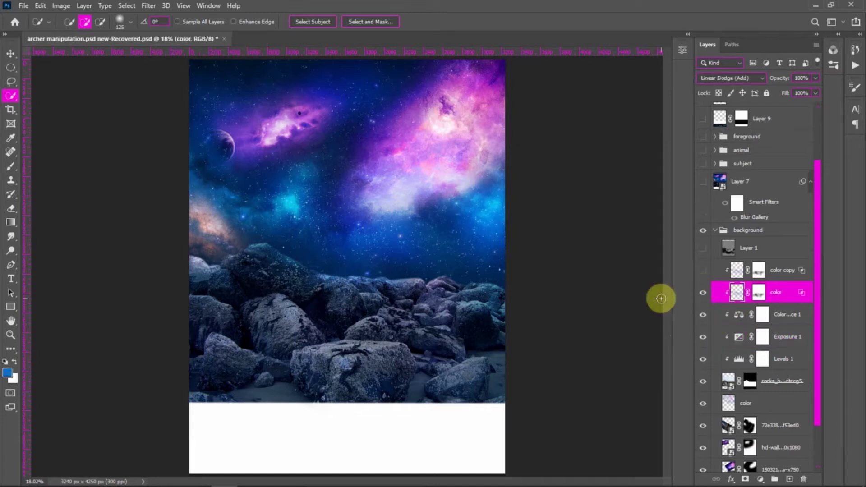
click(703, 270)
click(703, 271)
click(704, 294)
click(788, 315)
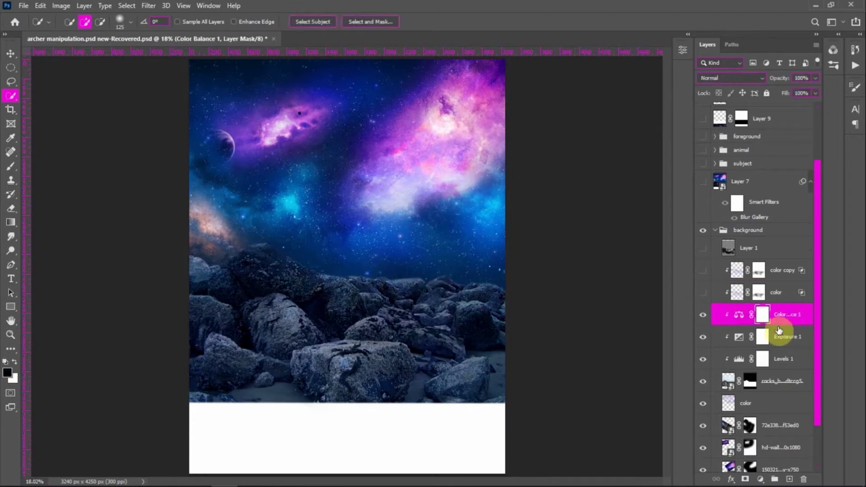
click(717, 297)
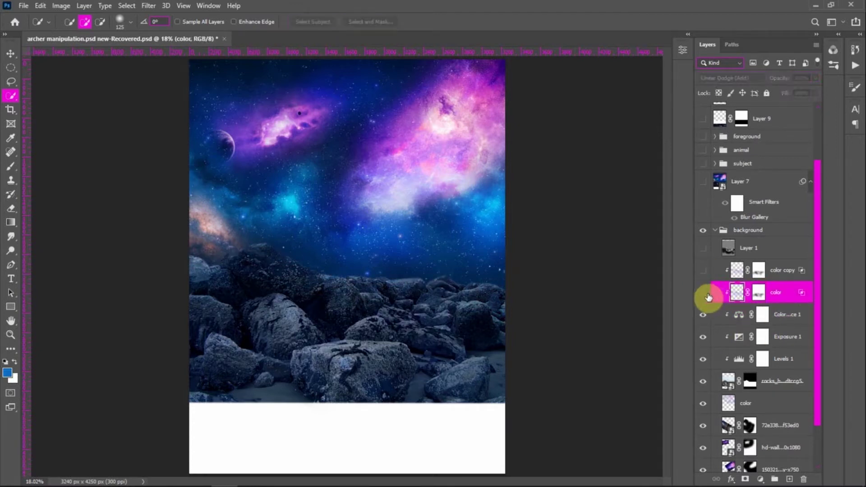
click(704, 295)
click(705, 294)
Step: Add a new empty Layer 12 above the Color Balance 1 adjustment
click(770, 316)
click(790, 482)
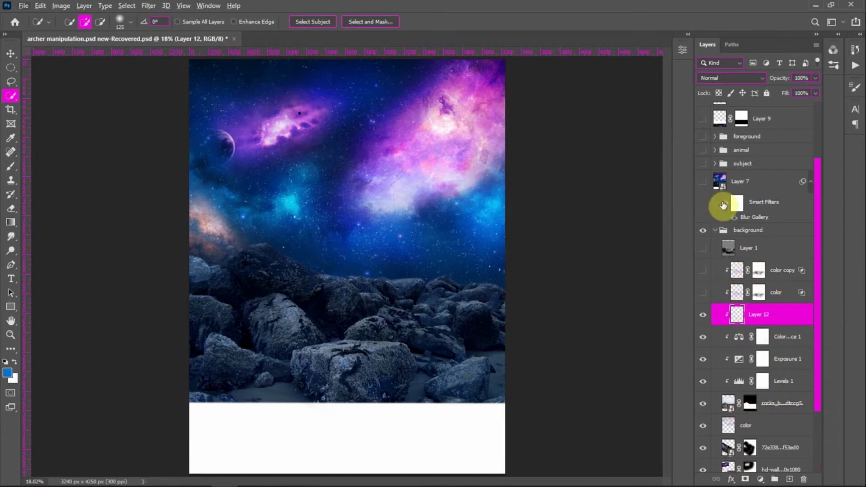
click(714, 81)
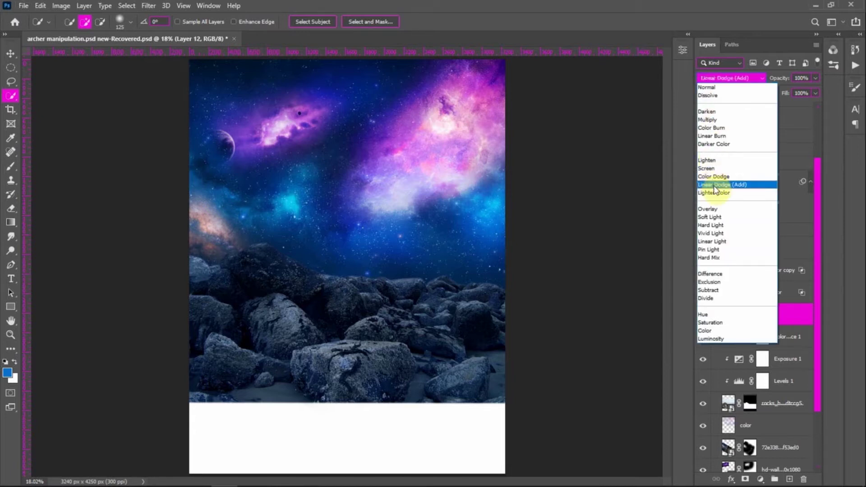
Step: Set Layer 12 to Linear Dodge (Add) and use a 400 px Brush
click(714, 185)
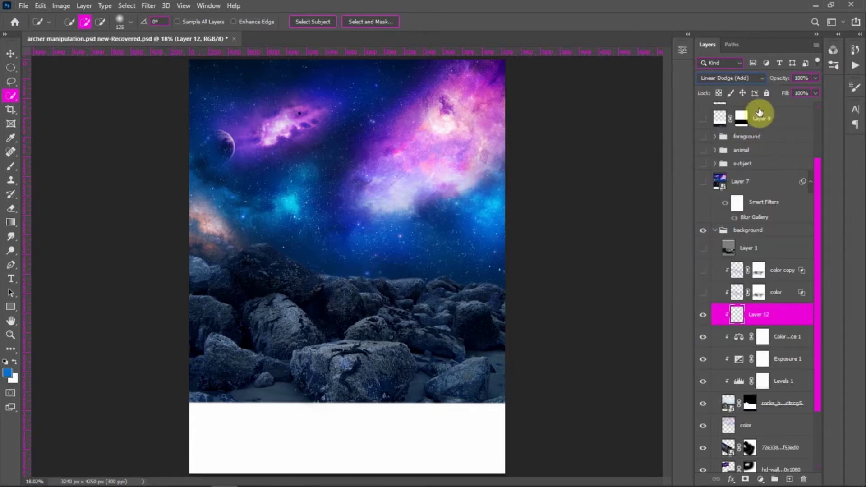
click(10, 166)
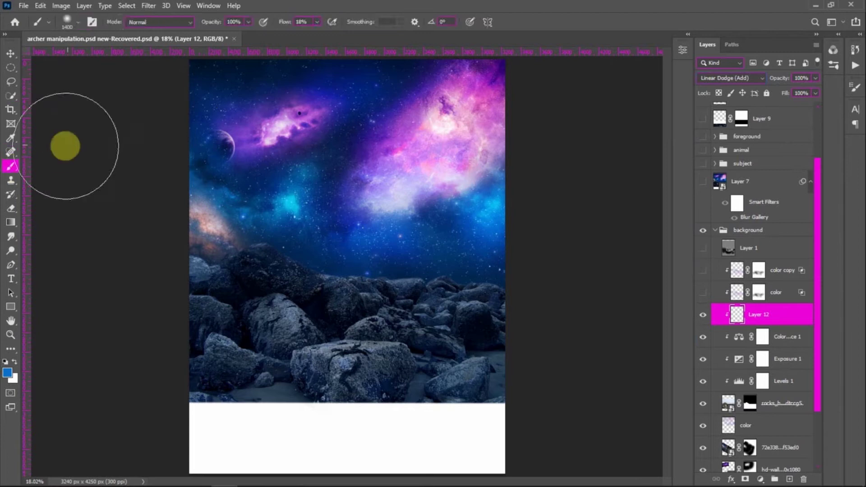
key(bracketleft)
key(bracketleft)
key(bracketleft)
key(bracketleft)
key(bracketleft)
key(bracketleft)
key(bracketleft)
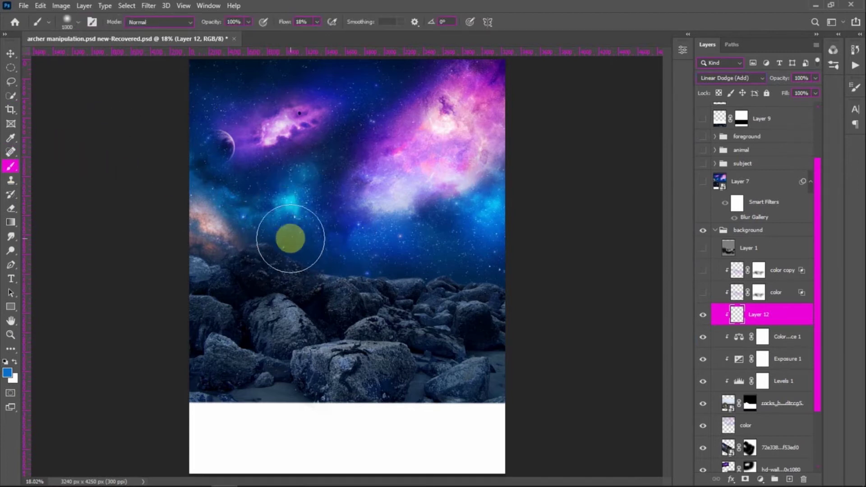
key(bracketleft)
key(bracketleft)
key(bracketleft)
key(bracketleft)
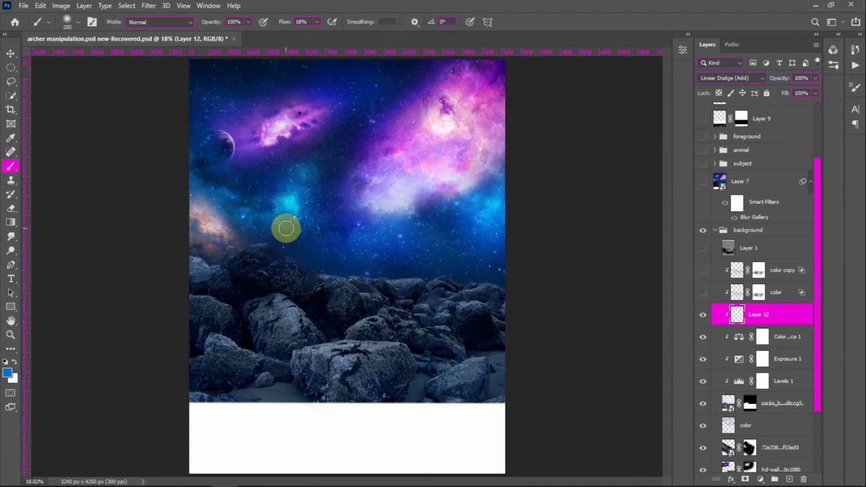
scroll(210, 242, up, 3)
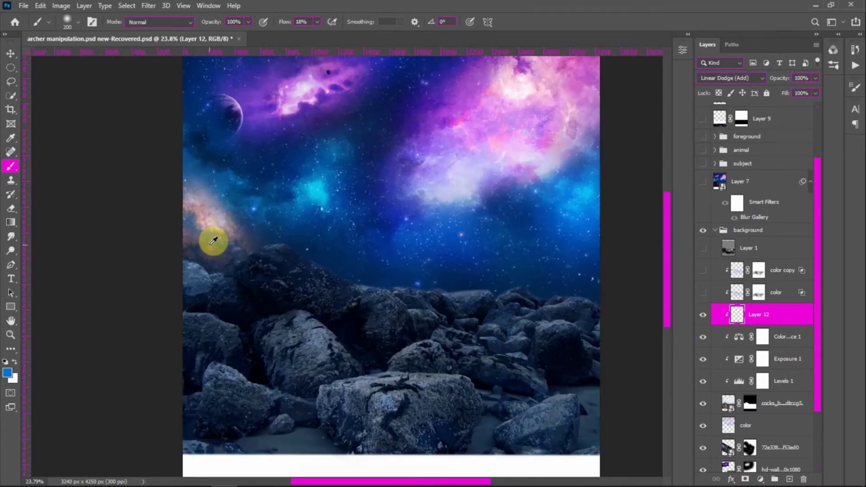
scroll(220, 263, up, 3)
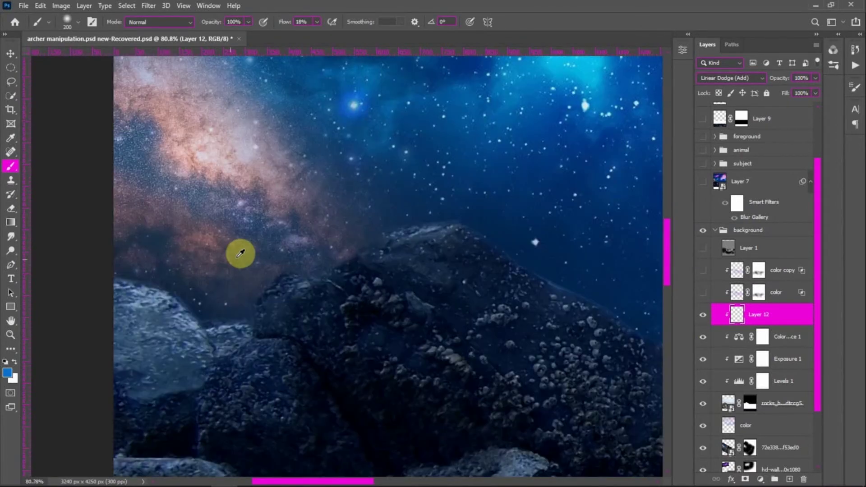
Step: Sample mauve from the nebula and paint a 150 px glow along the left rock edge
alt+click(216, 240)
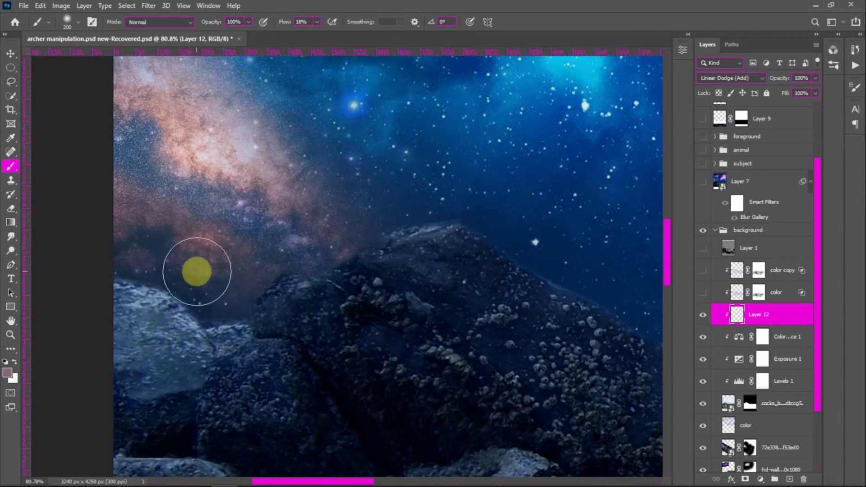
key(bracketleft)
key(bracketleft)
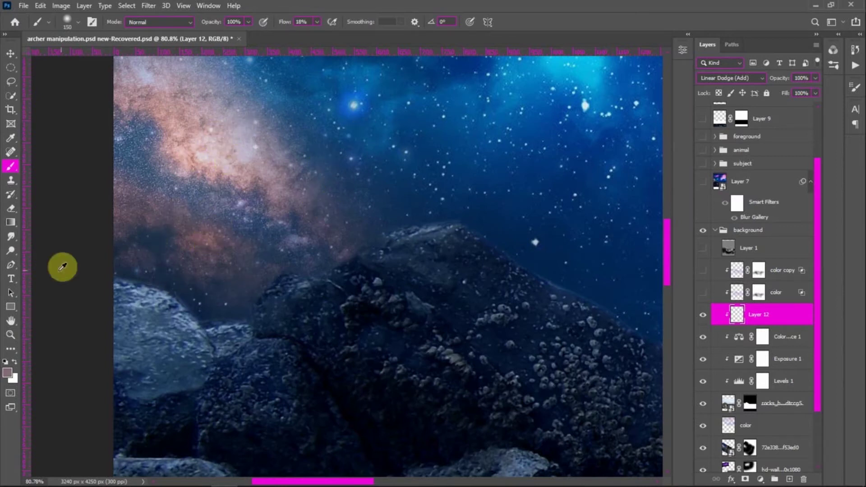
click(7, 374)
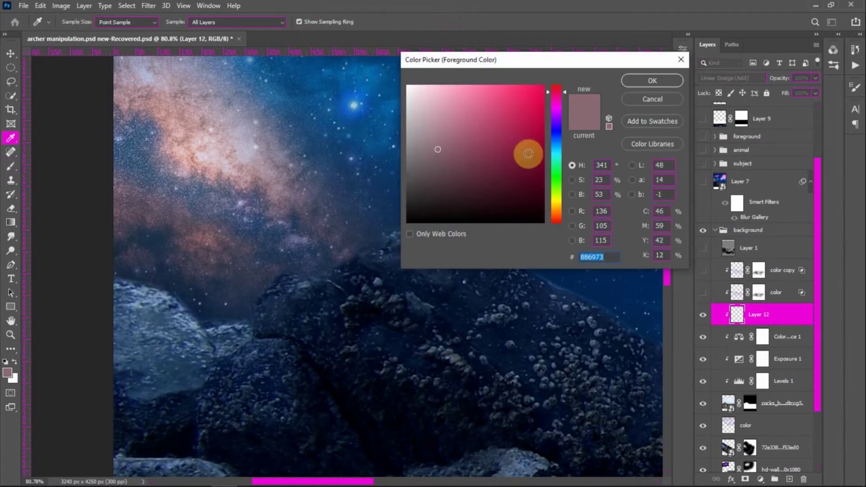
click(663, 82)
key(b)
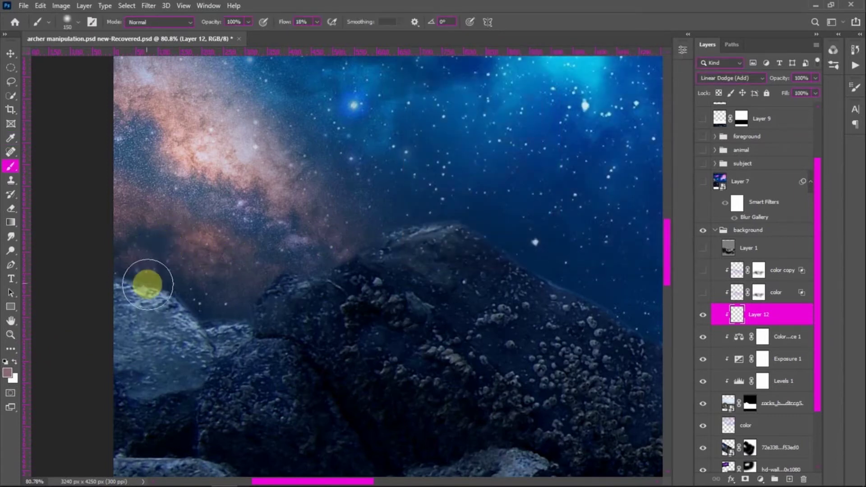
scroll(271, 230, down, 5)
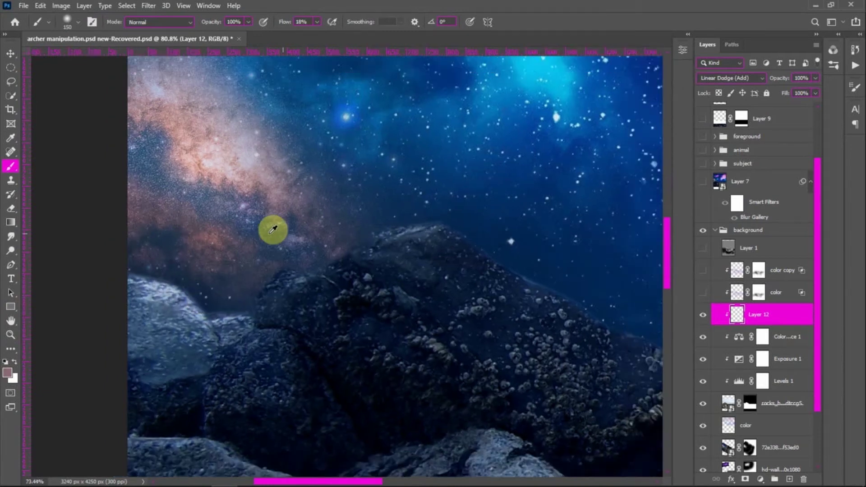
scroll(280, 236, down, 5)
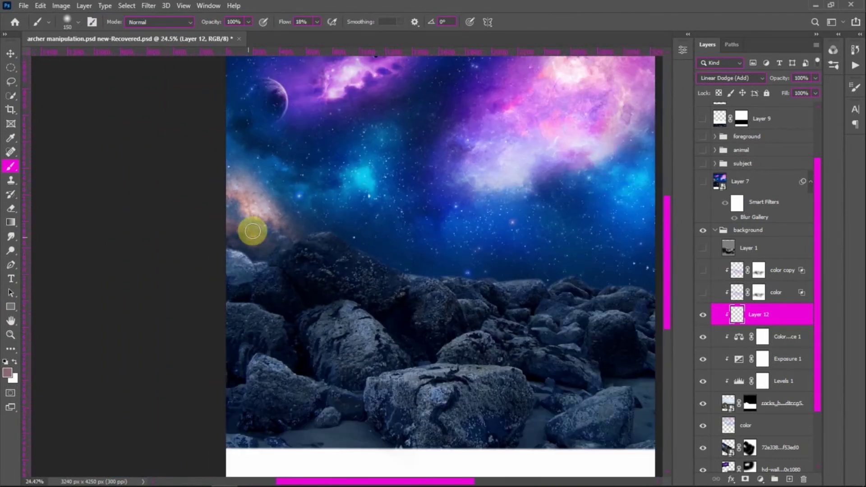
mouse_move(260, 224)
mouse_down()
mouse_move(260, 254)
mouse_move(249, 257)
mouse_move(258, 260)
mouse_move(240, 264)
mouse_move(233, 258)
mouse_move(300, 247)
mouse_move(360, 207)
mouse_move(277, 221)
mouse_move(279, 228)
mouse_move(283, 222)
mouse_move(245, 237)
mouse_move(278, 220)
mouse_move(257, 257)
mouse_move(246, 255)
mouse_move(267, 262)
mouse_move(381, 220)
mouse_up()
alt+click(376, 183)
Step: Paint a cyan rim glow on the ridge and a 500 px pink glow across middle-right rocks
drag(334, 235, 415, 264)
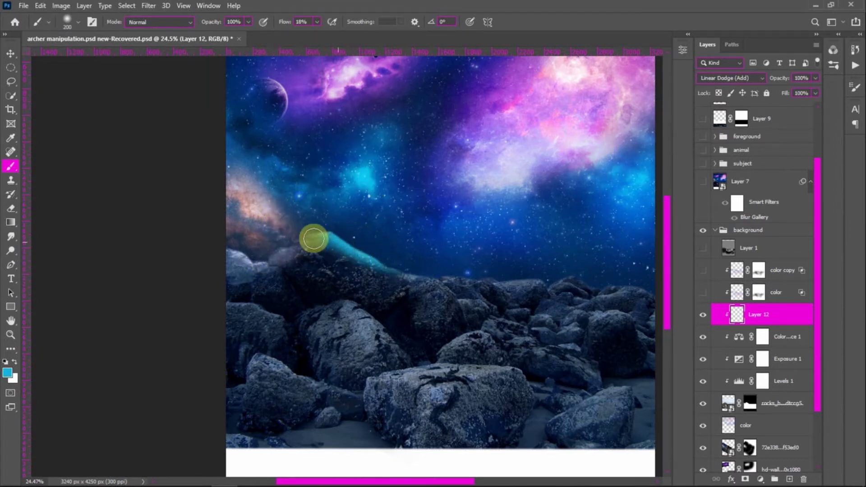
key(bracketright)
key(bracketright)
key(bracketright)
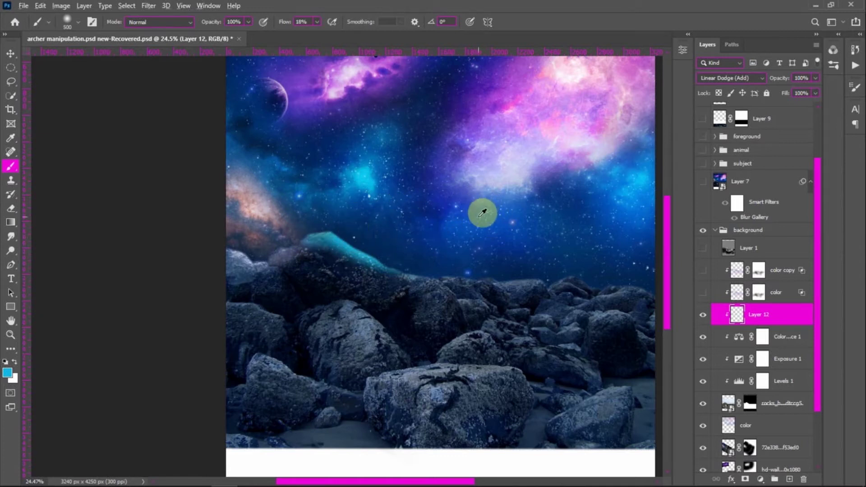
alt+click(501, 186)
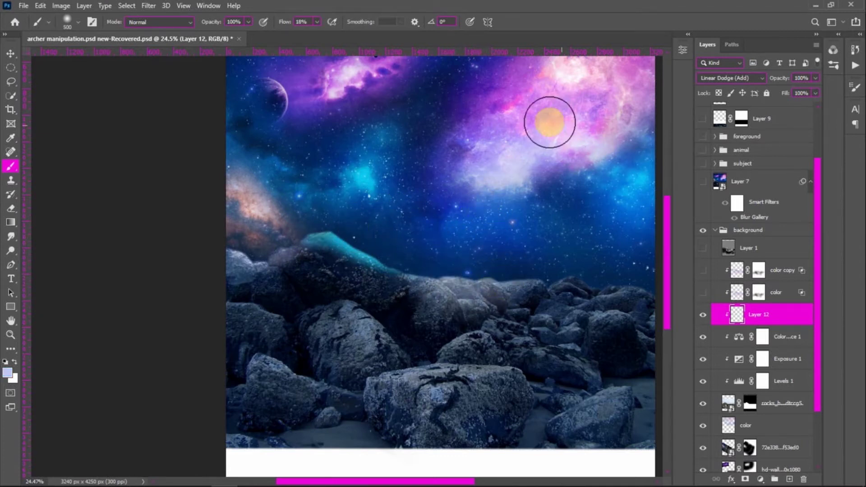
alt+click(555, 118)
mouse_move(457, 276)
mouse_down()
mouse_move(477, 302)
mouse_move(535, 294)
mouse_move(552, 308)
mouse_move(496, 320)
mouse_up()
Step: Sample blue from the sky and dab a soft cyan glow into the sky
scroll(484, 312, down, 2)
alt+click(596, 209)
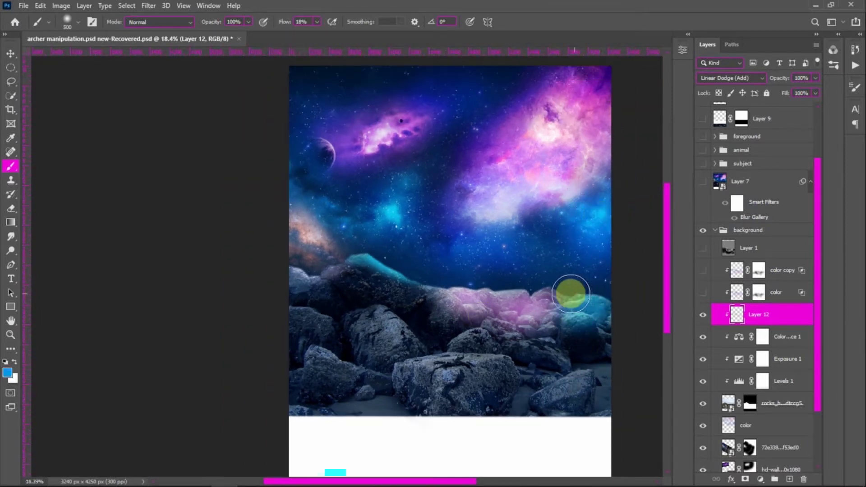
alt+click(395, 206)
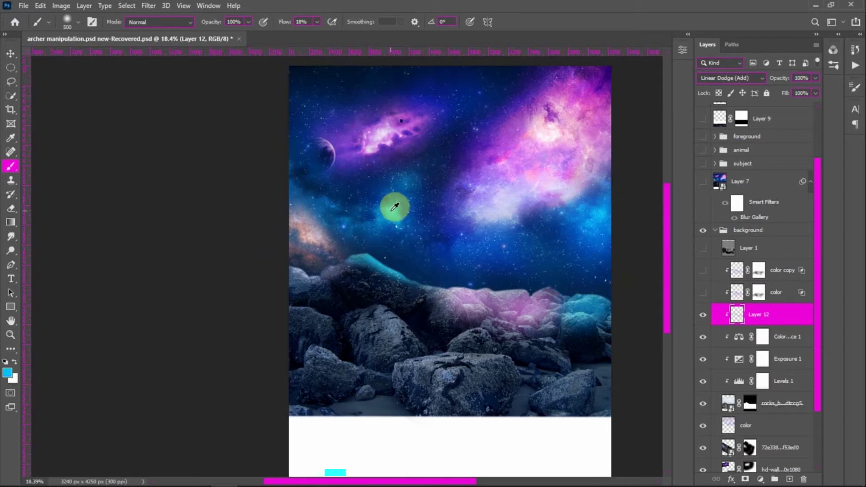
click(394, 208)
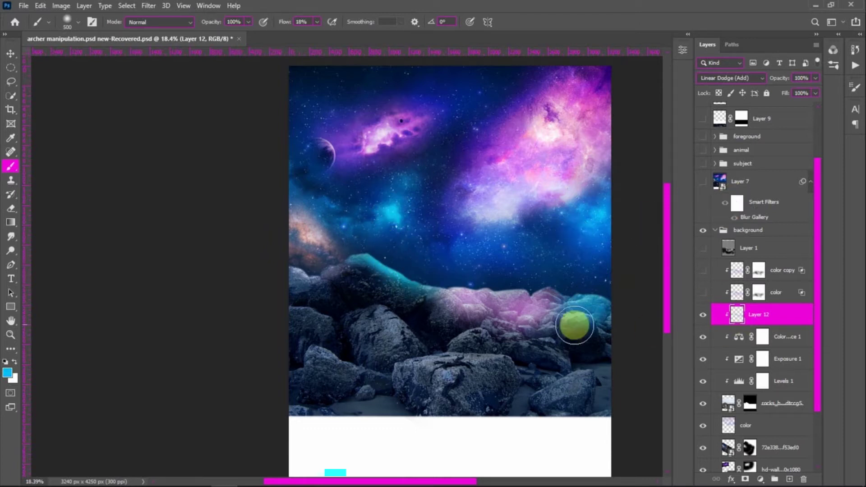
Step: Split Layer 12's Blend If Underlying Layer black slider to 10/104 in Blending Options
double_click(795, 320)
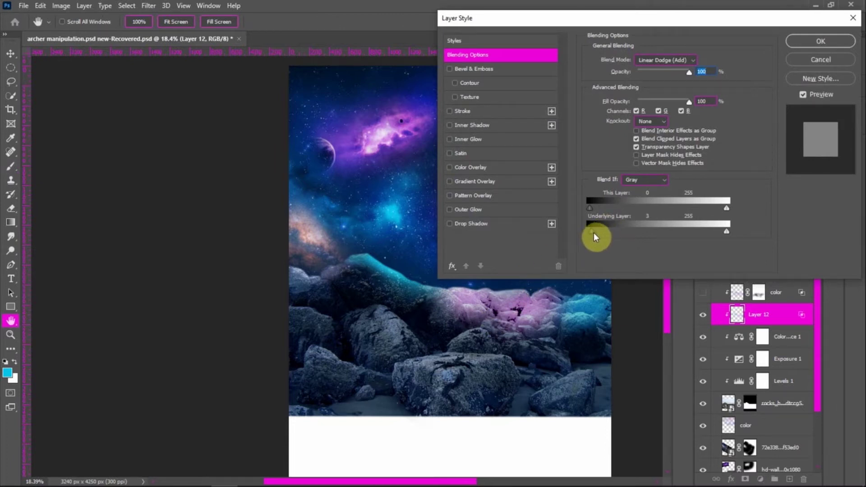
drag(606, 235, 609, 237)
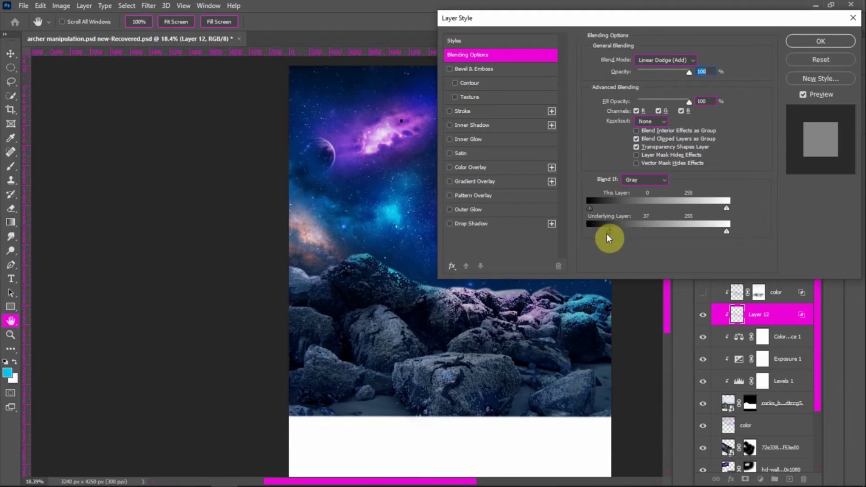
drag(599, 237, 592, 236)
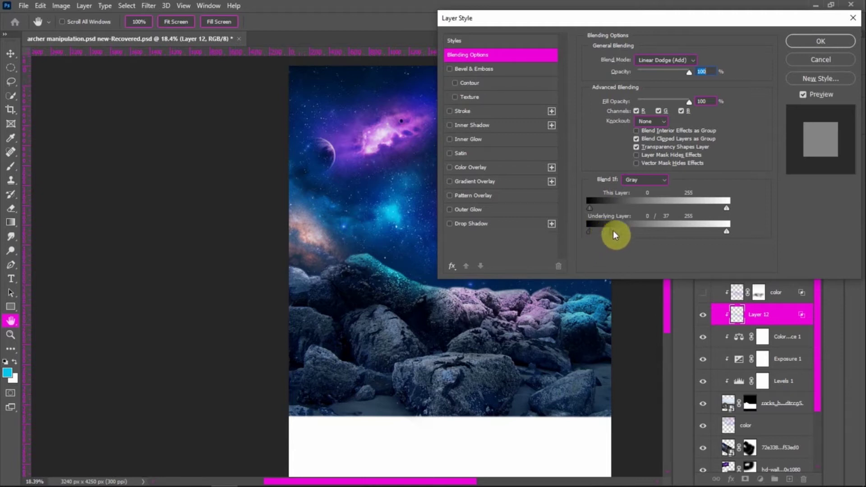
drag(621, 235, 645, 240)
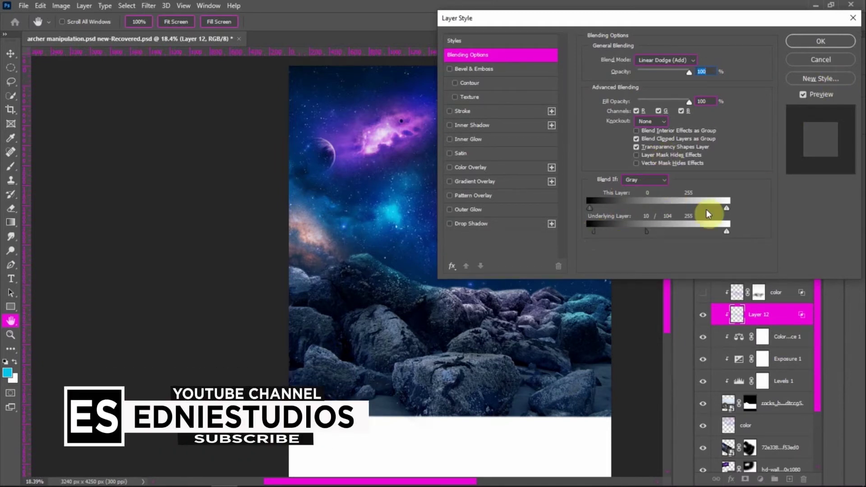
click(819, 42)
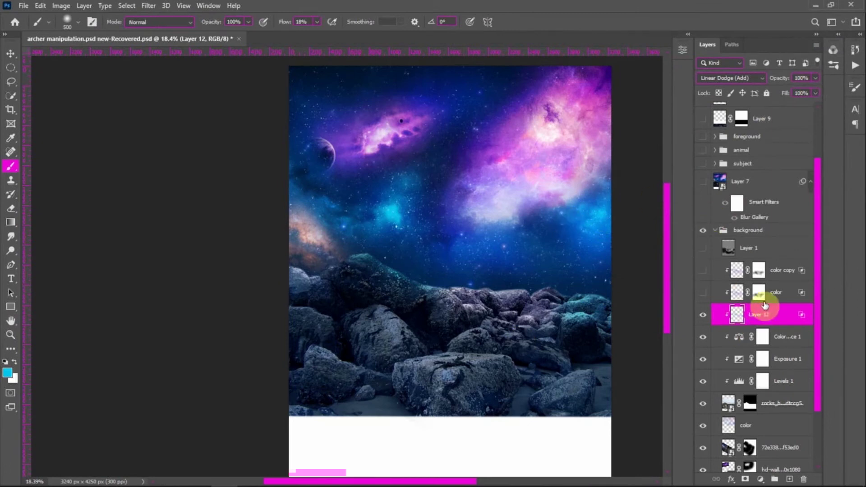
Step: Duplicate and clip Layer 12, then delete both Layer 12 and its copy
key(ctrl+j)
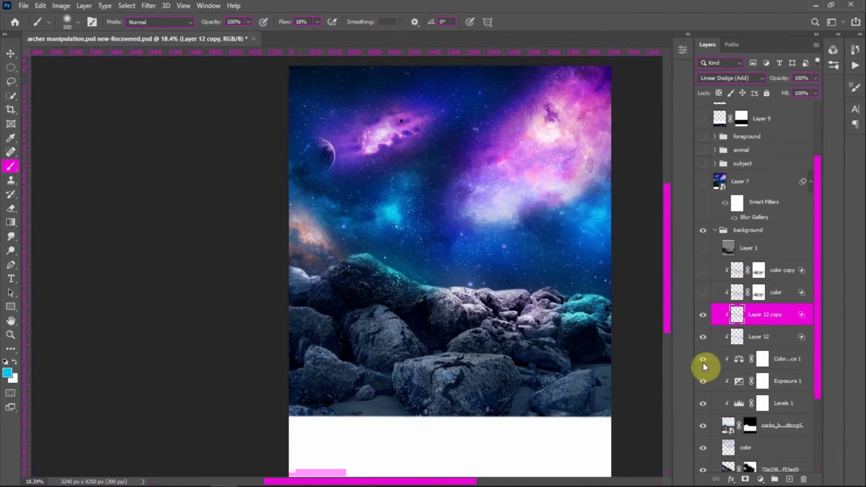
key(ctrl+alt+g)
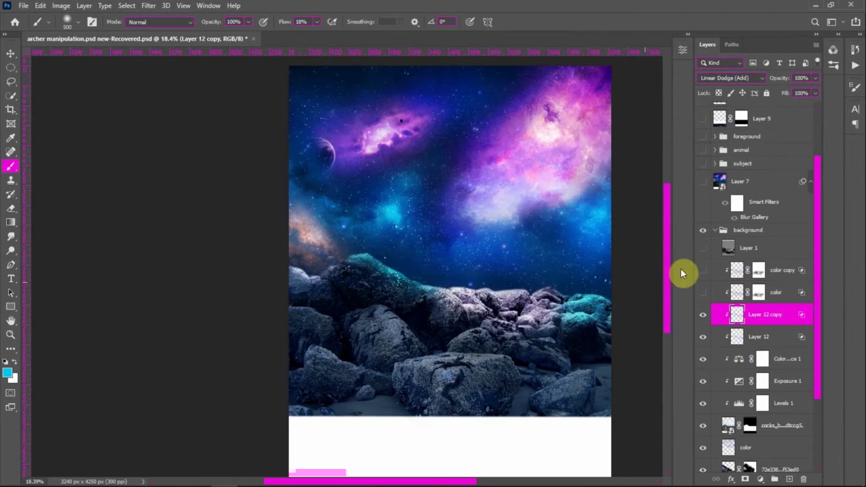
click(768, 326)
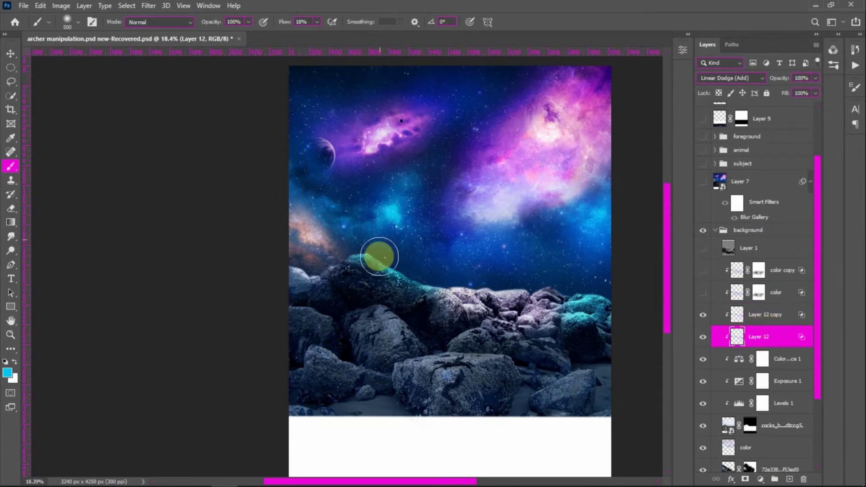
shift+click(762, 319)
key(Delete)
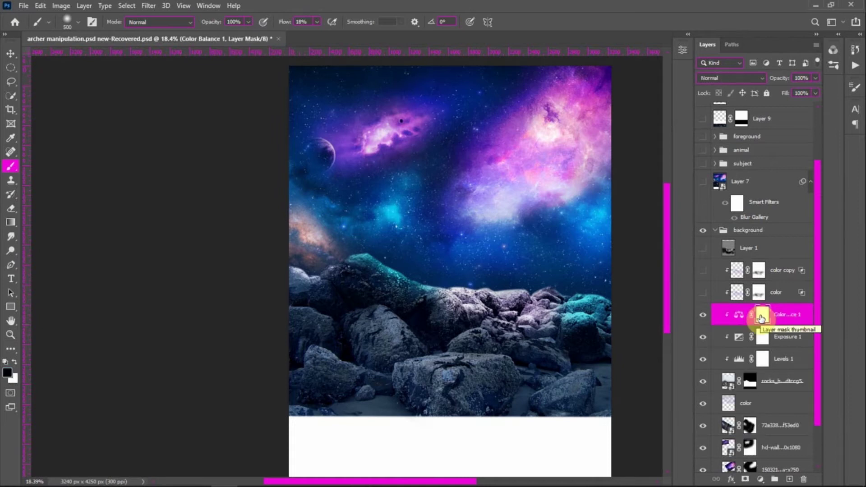
Step: Show the rock color layers and Layer 1, and select the color copy layer
click(703, 300)
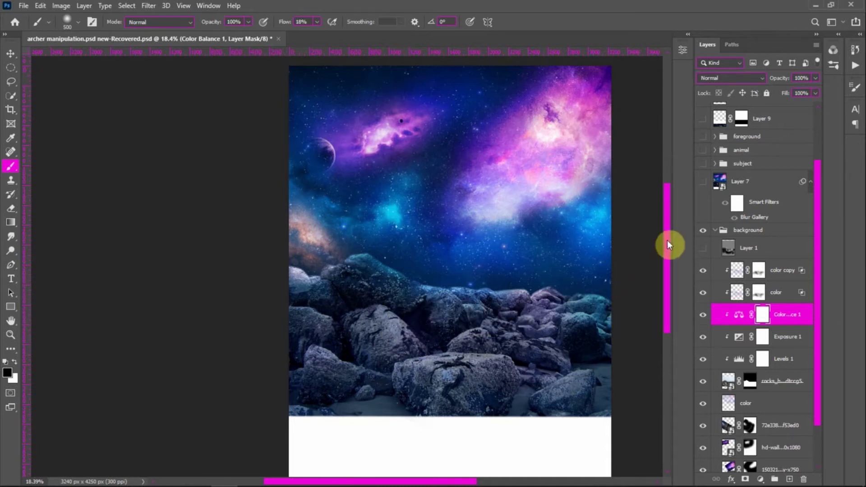
click(703, 251)
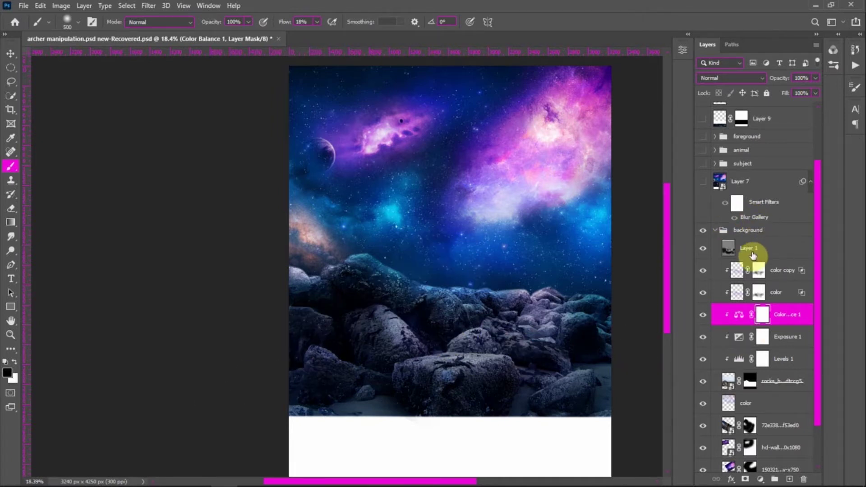
click(768, 272)
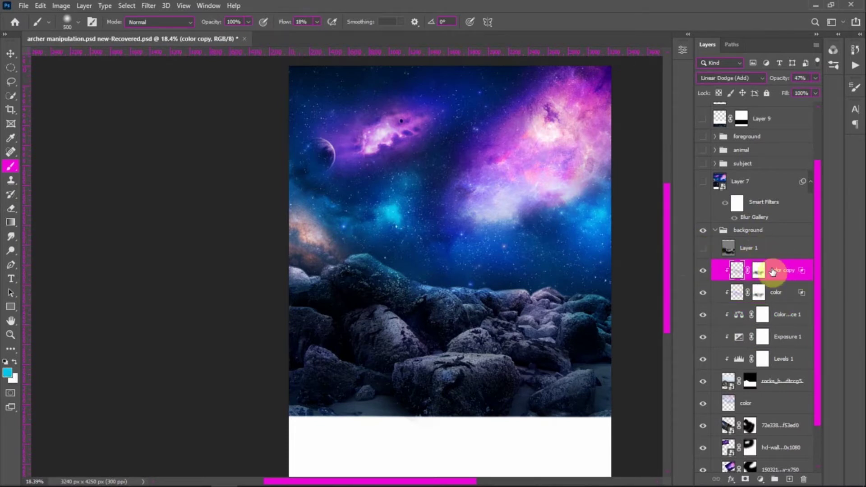
click(88, 5)
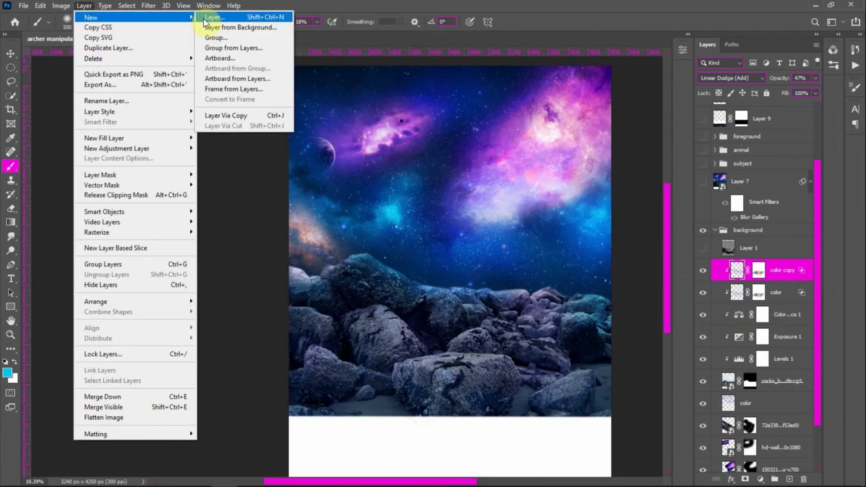
Step: Create a new Layer 12 in Soft Light mode filled with 50% gray
click(203, 18)
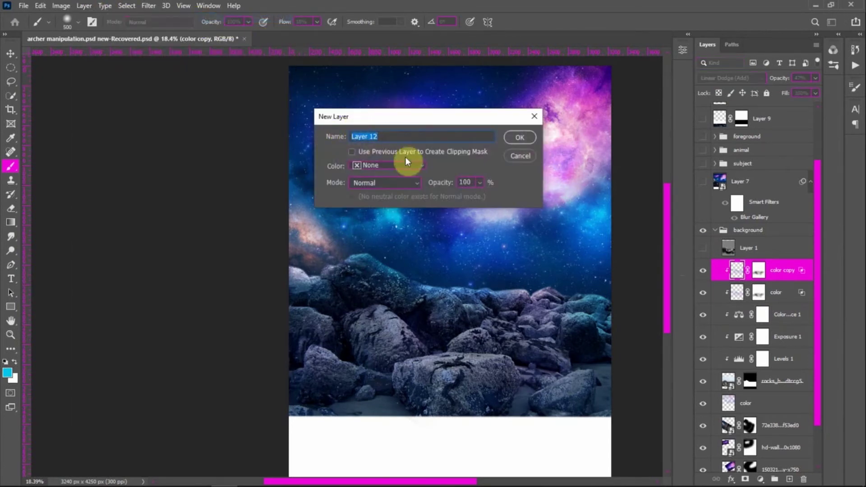
click(386, 183)
click(367, 337)
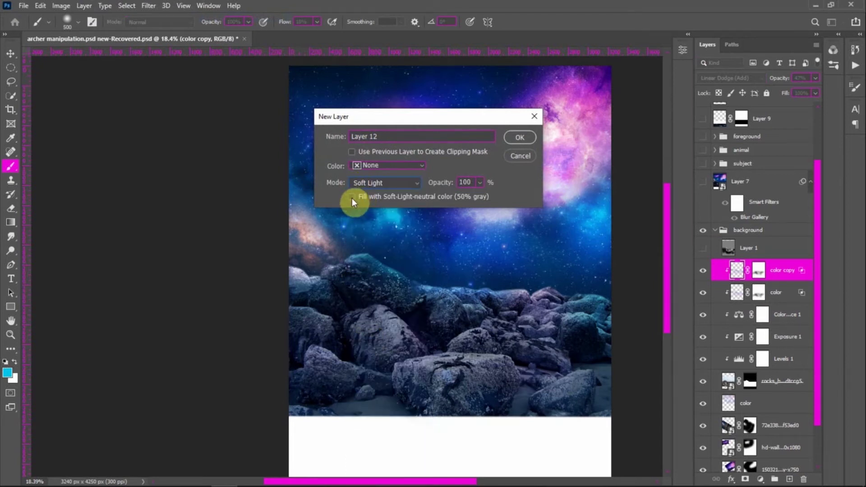
click(520, 137)
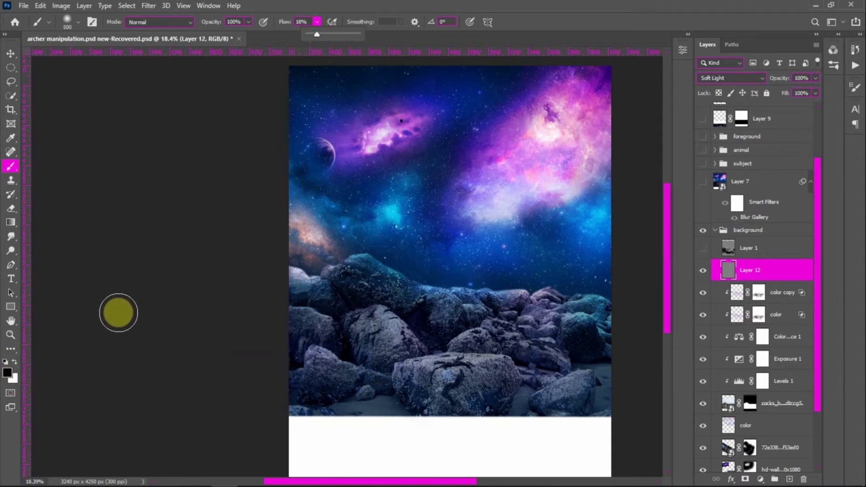
Step: Burn the left rock edge with black and dodge the central rocks with white on clipped Layer 12
click(283, 287)
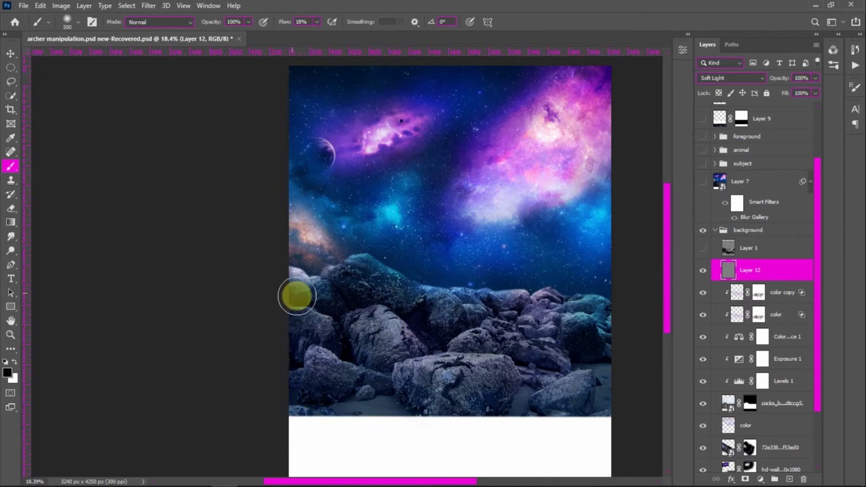
mouse_move(297, 298)
mouse_down()
mouse_move(320, 311)
mouse_move(311, 359)
mouse_move(290, 358)
mouse_move(299, 387)
mouse_move(306, 373)
mouse_move(362, 387)
mouse_move(327, 383)
mouse_move(400, 388)
mouse_move(328, 377)
mouse_move(307, 357)
mouse_move(332, 361)
mouse_move(313, 331)
mouse_move(327, 302)
mouse_move(316, 304)
mouse_move(300, 374)
mouse_move(291, 367)
mouse_move(401, 376)
mouse_move(418, 387)
mouse_move(400, 373)
mouse_move(447, 407)
mouse_move(369, 362)
mouse_move(388, 374)
mouse_move(320, 315)
mouse_move(378, 353)
mouse_move(345, 323)
mouse_move(424, 406)
mouse_move(408, 394)
mouse_move(468, 404)
mouse_move(512, 379)
mouse_move(515, 396)
mouse_move(565, 403)
mouse_move(536, 407)
mouse_move(572, 395)
mouse_move(599, 340)
mouse_move(577, 344)
mouse_move(600, 332)
mouse_move(591, 351)
mouse_move(544, 364)
mouse_move(477, 340)
mouse_move(530, 355)
mouse_move(571, 356)
mouse_move(601, 343)
mouse_move(434, 324)
mouse_move(431, 311)
mouse_move(438, 334)
mouse_move(388, 300)
mouse_move(355, 295)
mouse_move(307, 307)
mouse_move(411, 307)
mouse_move(479, 354)
mouse_move(532, 360)
mouse_move(609, 343)
mouse_move(591, 305)
mouse_move(610, 327)
mouse_move(572, 405)
mouse_move(587, 391)
mouse_move(456, 406)
mouse_move(470, 391)
mouse_move(439, 399)
mouse_move(437, 408)
mouse_move(304, 350)
mouse_move(139, 383)
mouse_up()
key(x)
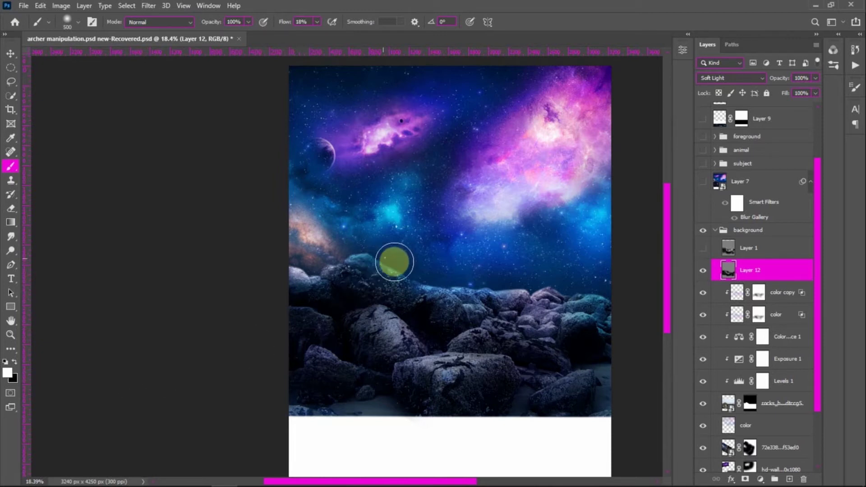
alt+click(760, 282)
mouse_move(462, 237)
mouse_down()
mouse_move(424, 324)
mouse_move(337, 289)
mouse_move(348, 273)
mouse_move(404, 286)
mouse_up()
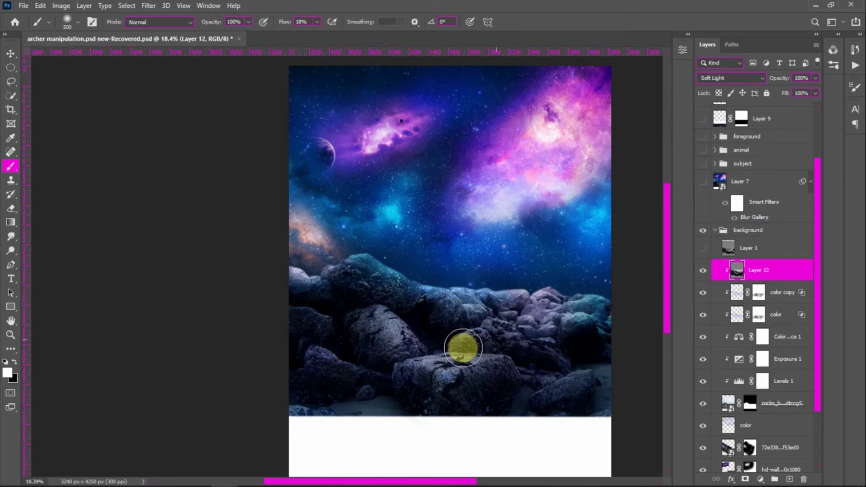
mouse_move(416, 337)
mouse_down()
mouse_move(396, 310)
mouse_move(407, 290)
mouse_move(478, 292)
mouse_up()
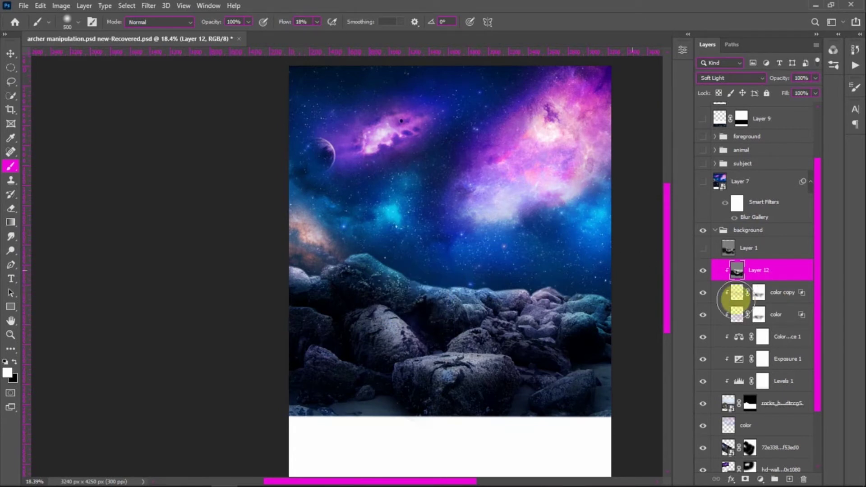
Step: Compare the dodge and burn effect on and off, then delete Layer 12
click(703, 274)
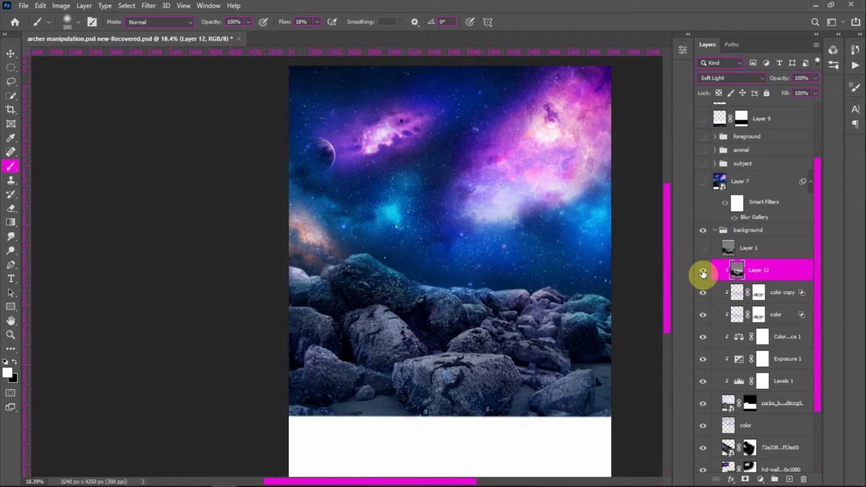
click(703, 274)
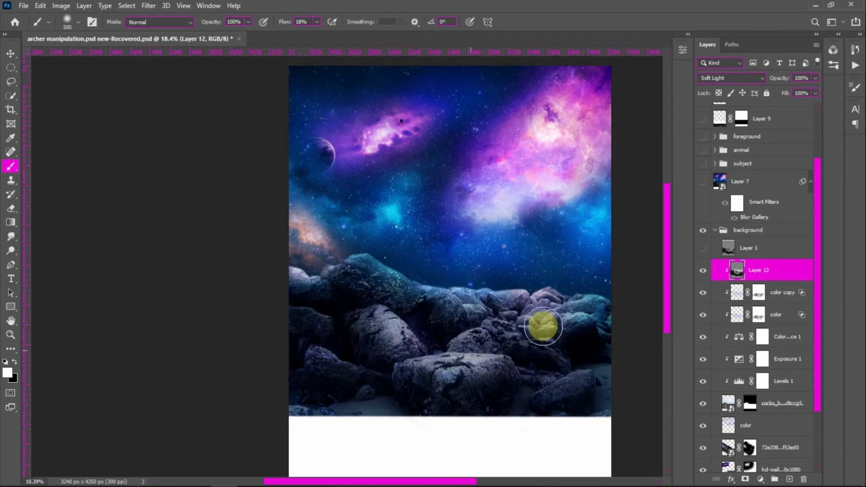
click(701, 277)
drag(763, 271, 804, 479)
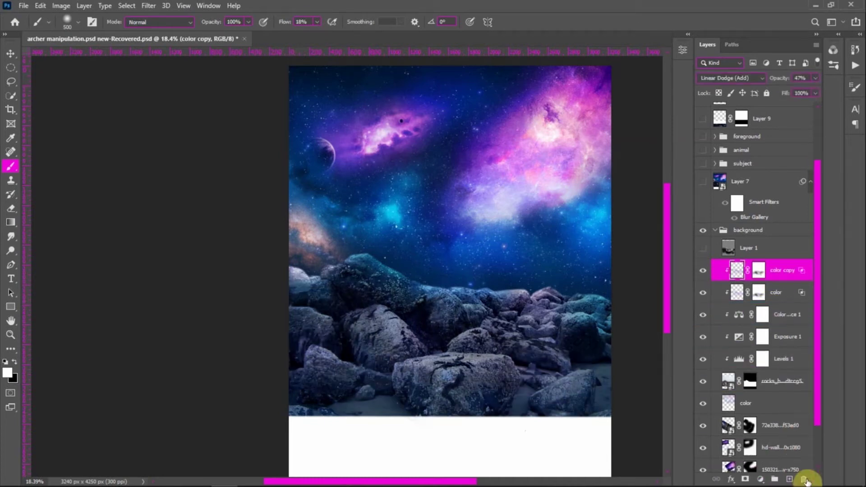
Step: Show Layer 1, group then ungroup the background layers, and collapse the background group
click(703, 249)
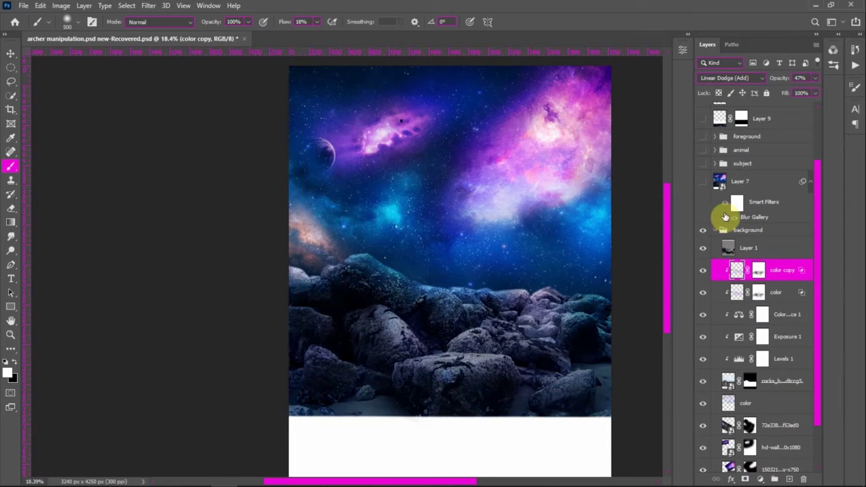
click(765, 253)
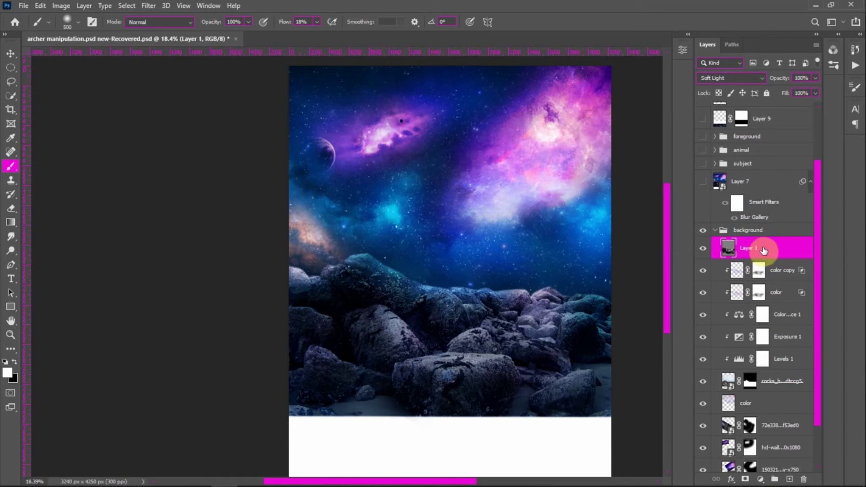
scroll(772, 252, down, 2)
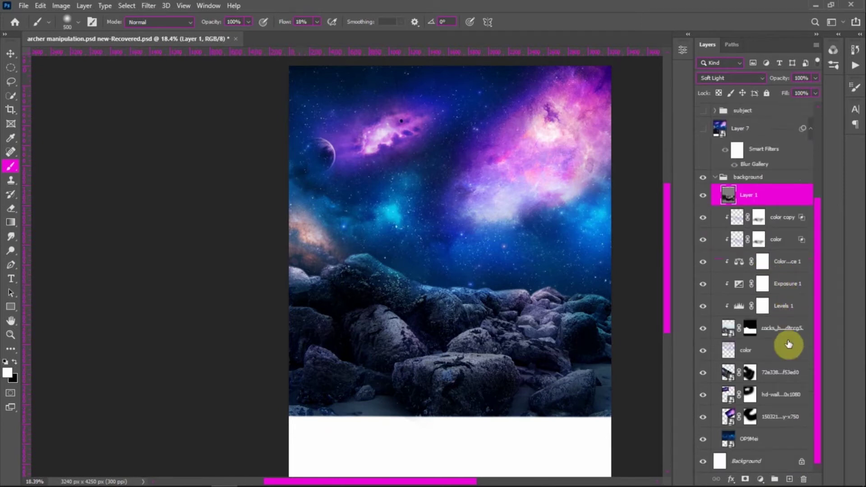
shift+click(761, 439)
drag(761, 441, 747, 169)
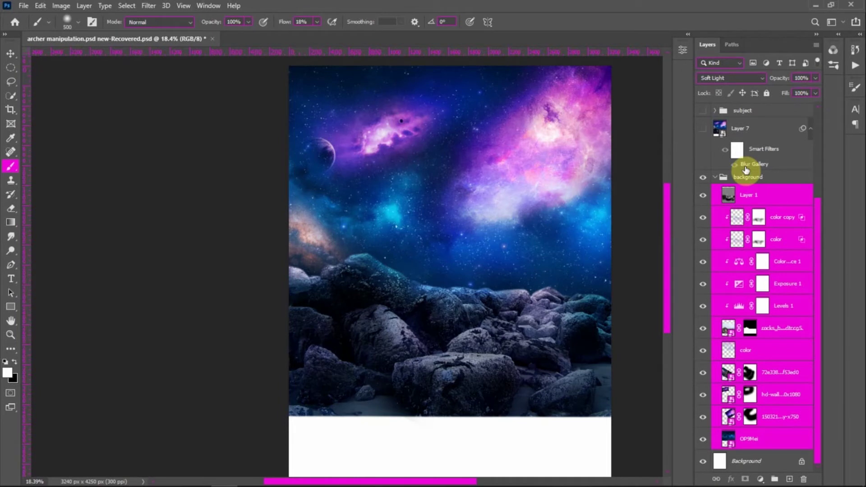
key(ctrl+g)
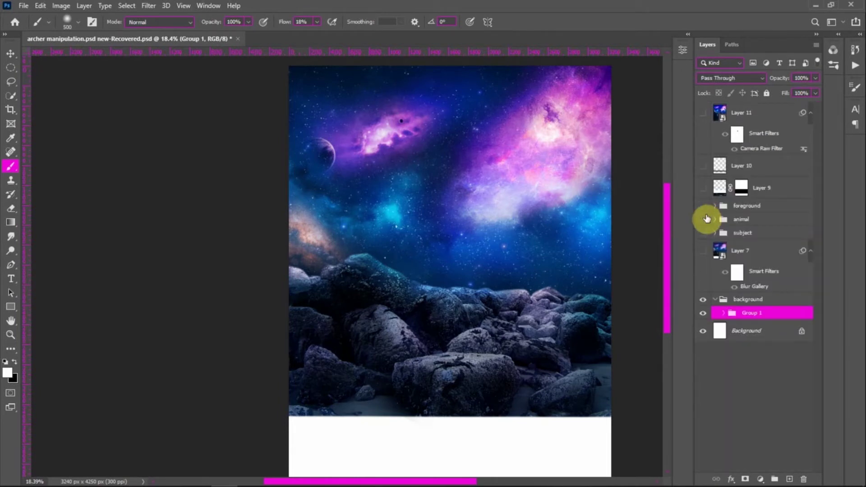
key(ctrl+z)
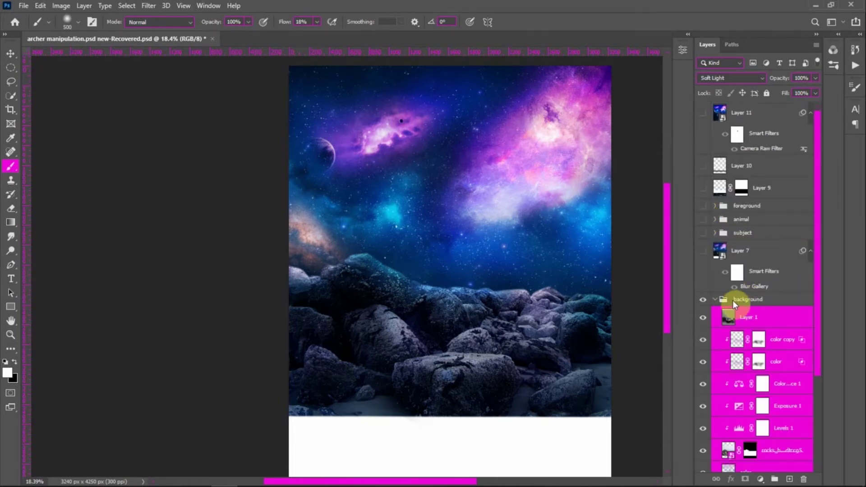
click(715, 300)
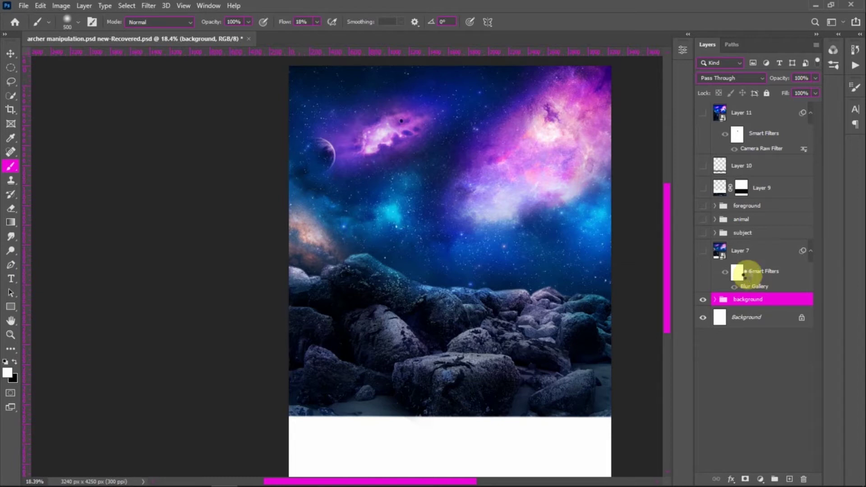
Step: Stamp a merged copy of the image into a new Layer 12, then delete it
key(ctrl+shift+alt+n)
key(ctrl+shift+alt+e)
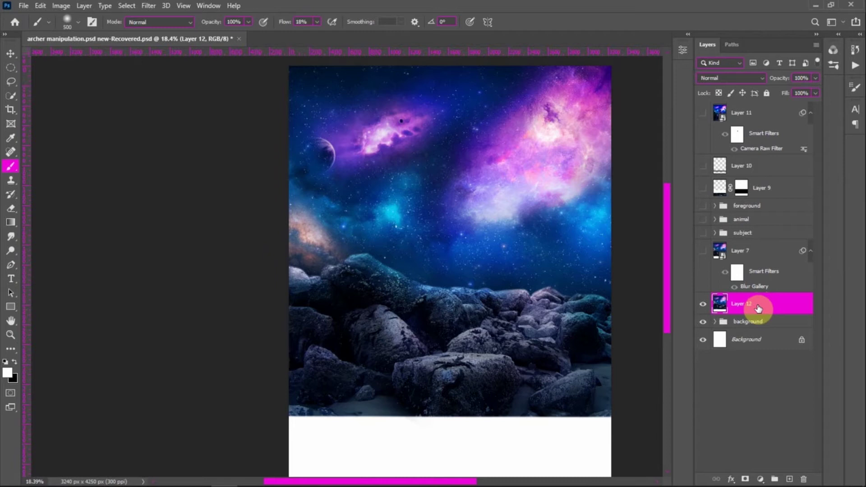
drag(758, 308, 707, 232)
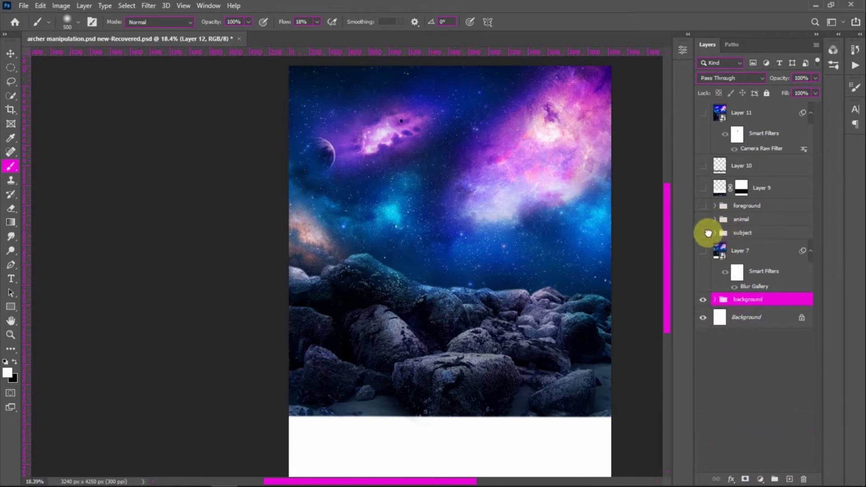
Step: Make the subject group visible and expand it in the Layers panel
click(731, 233)
click(714, 233)
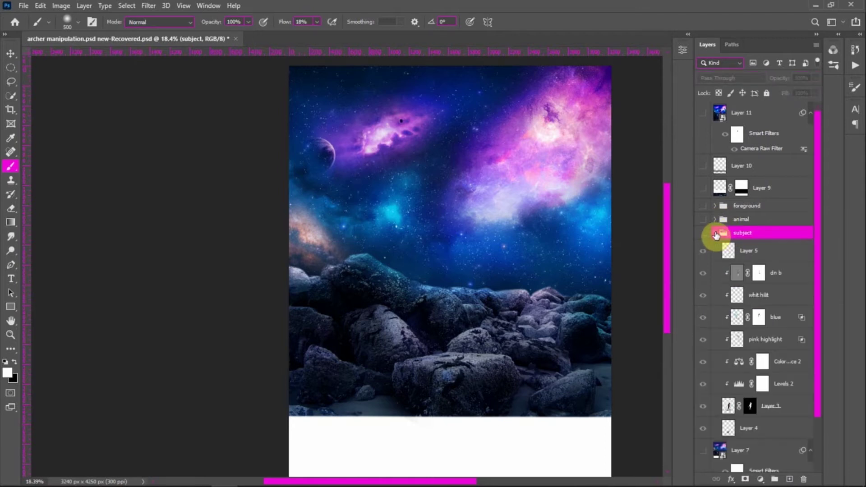
click(703, 233)
scroll(722, 316, down, 1)
click(703, 373)
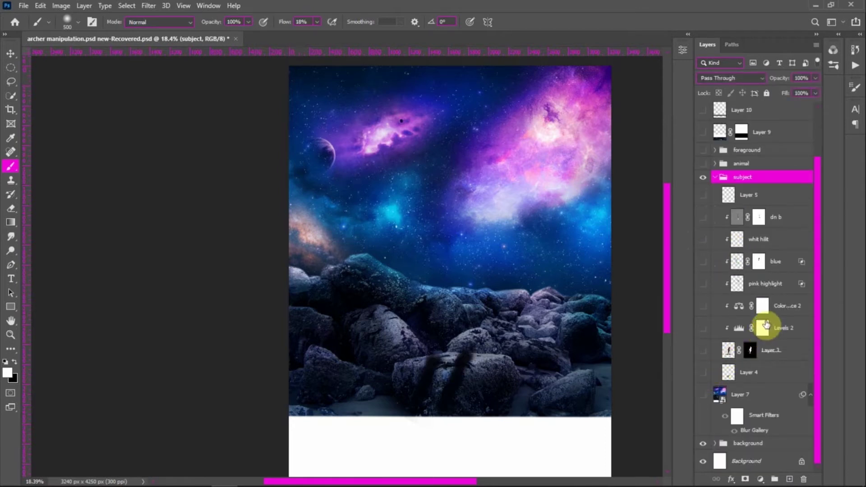
Step: Preview Layer 4's dark strokes, then show Layer 3 with its mask disabled
click(702, 377)
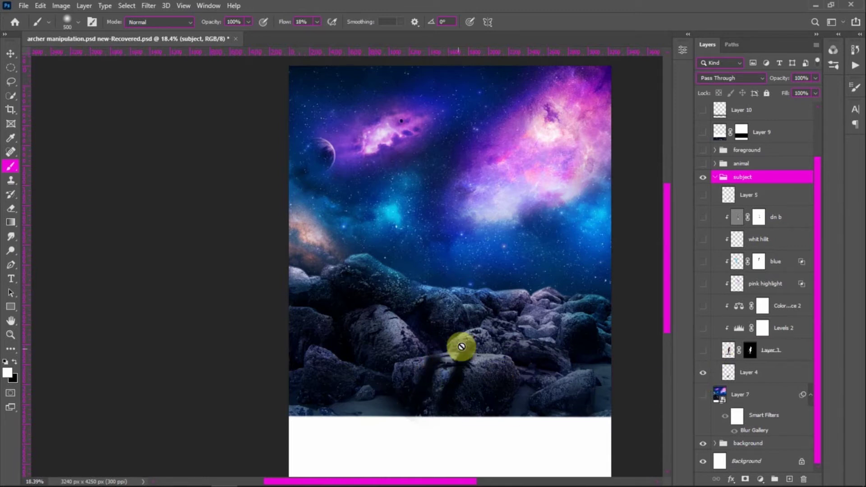
click(702, 375)
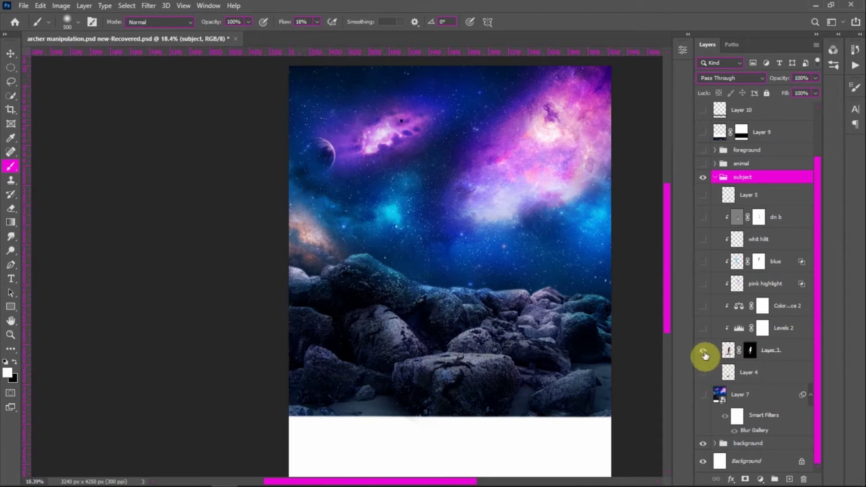
click(703, 351)
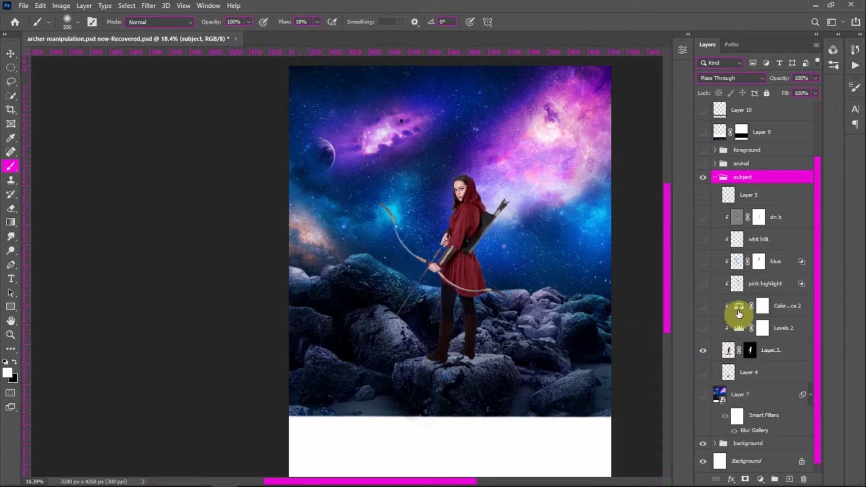
shift+click(749, 351)
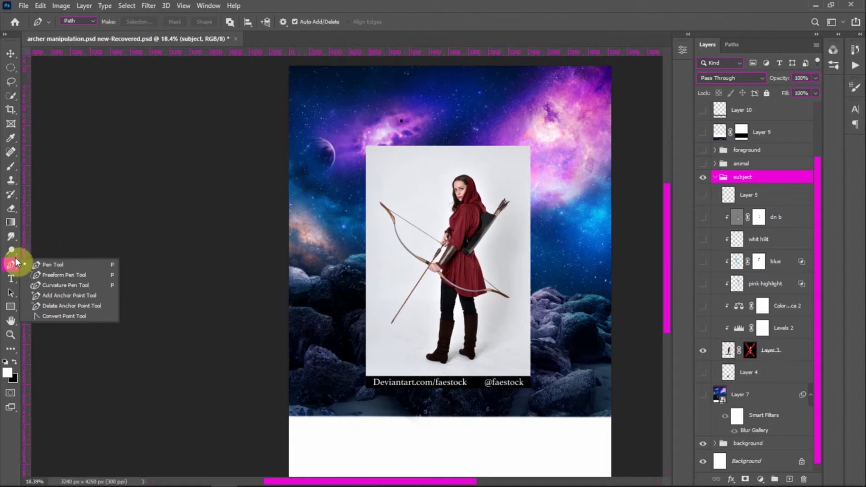
Step: Draw a stray three-point path with the Pen Tool and discard it
click(50, 265)
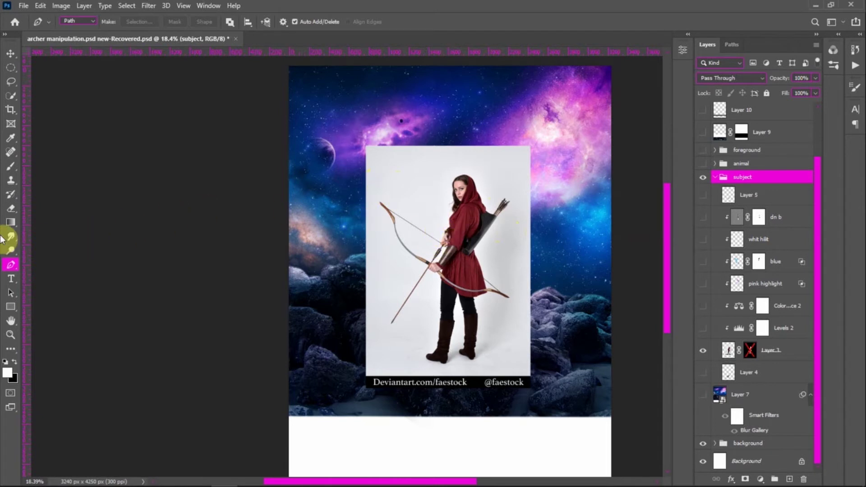
click(25, 263)
click(48, 256)
click(89, 247)
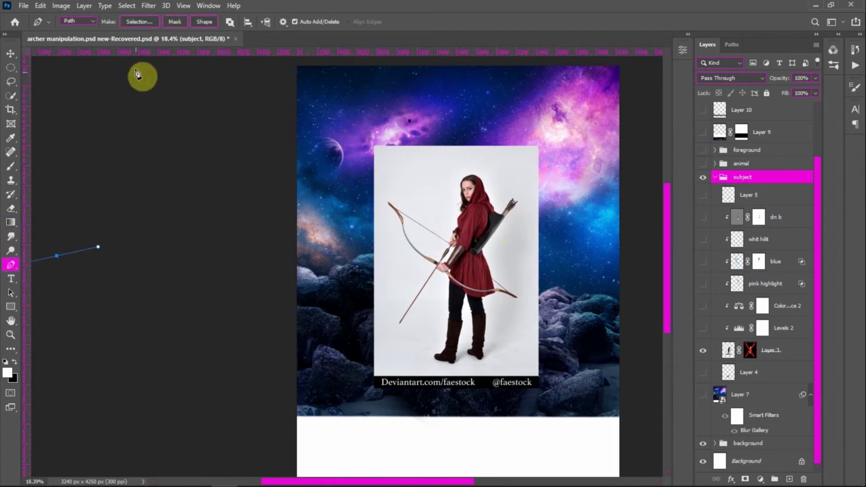
key(Escape)
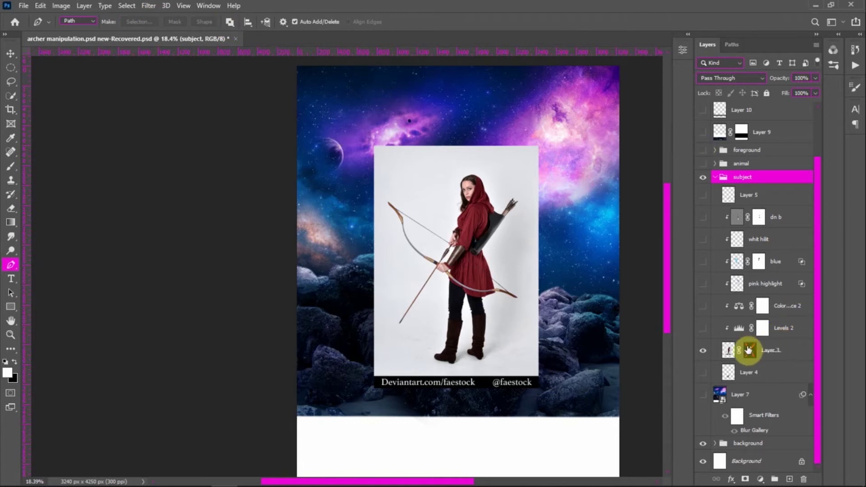
Step: Run Select > Subject on the Layer 3 archer photo
click(777, 352)
click(127, 5)
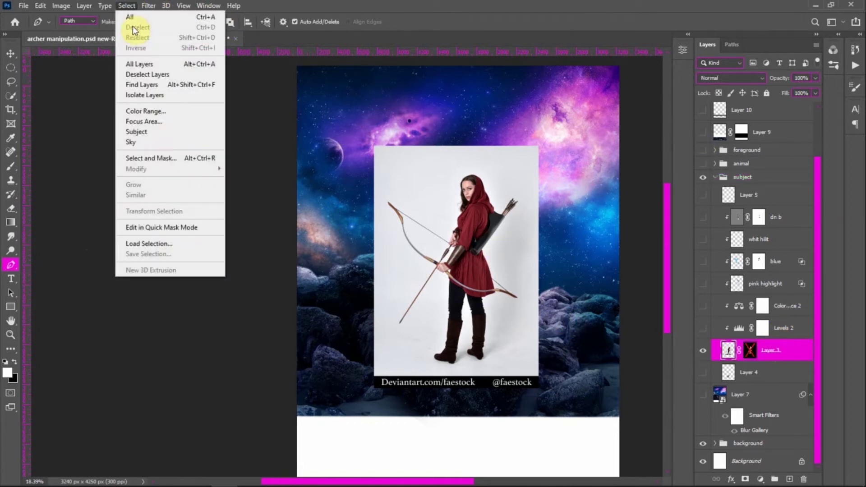
click(152, 136)
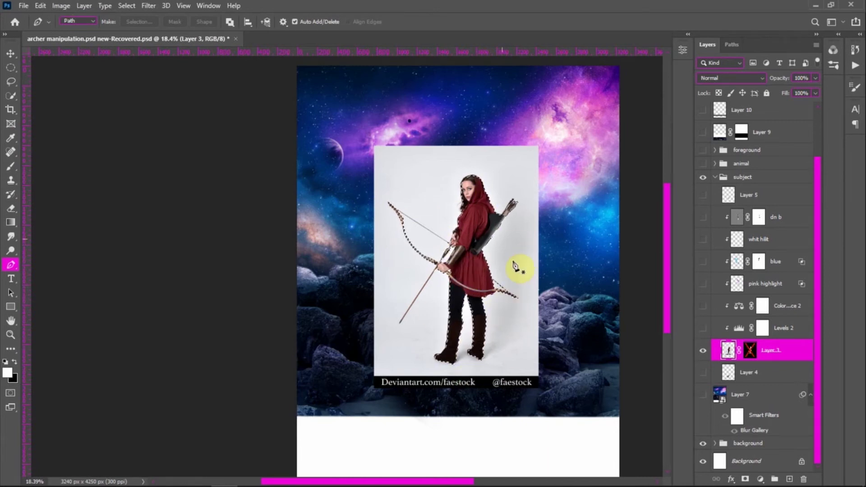
click(11, 95)
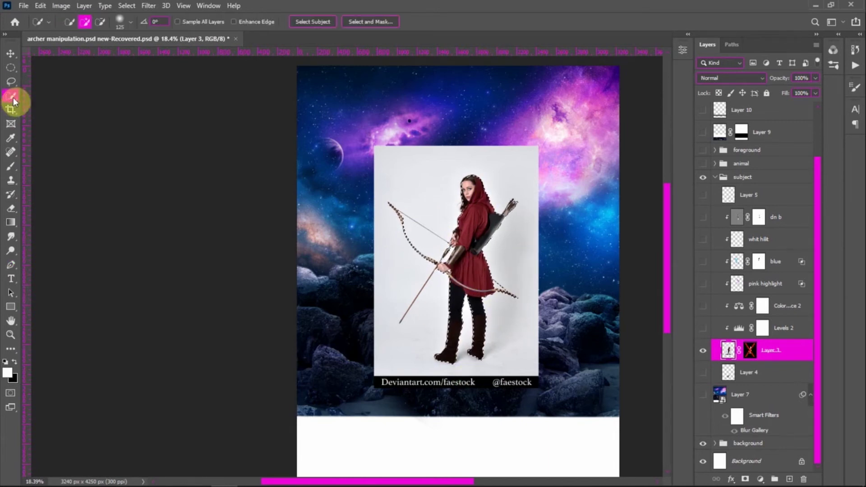
Step: Add the lower arrow shaft to the selection with a size-30 Quick Selection brush
scroll(422, 236, up, 2)
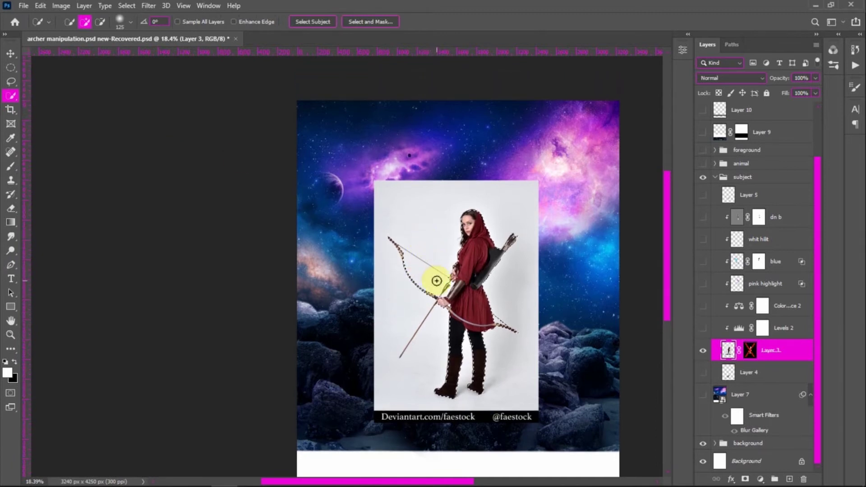
scroll(444, 296, up, 3)
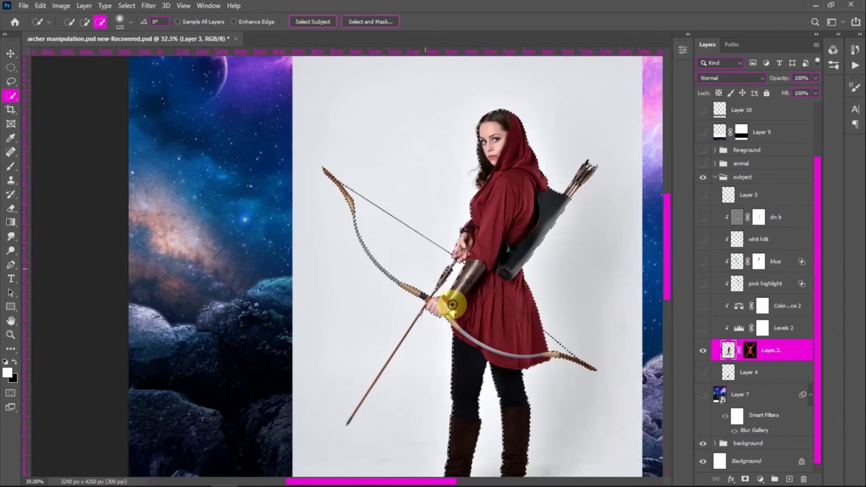
scroll(452, 305, up, 4)
scroll(410, 312, up, 2)
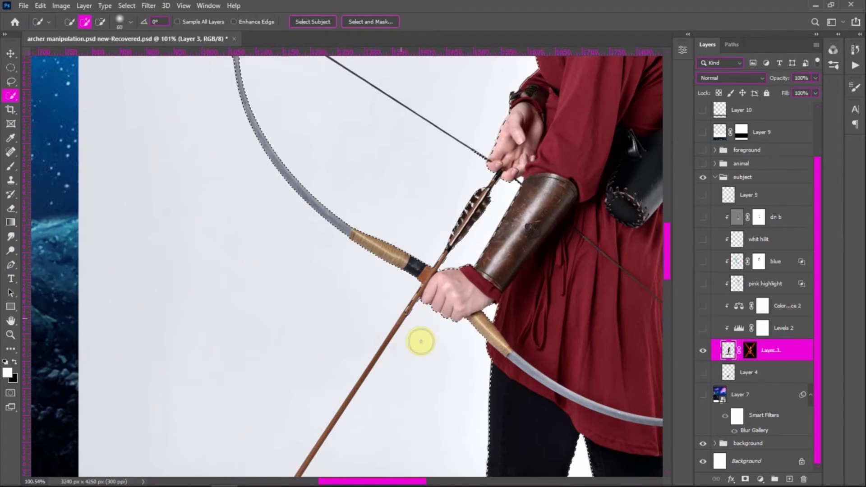
key(bracketleft)
key(bracketleft)
key(bracketleft)
drag(408, 316, 362, 377)
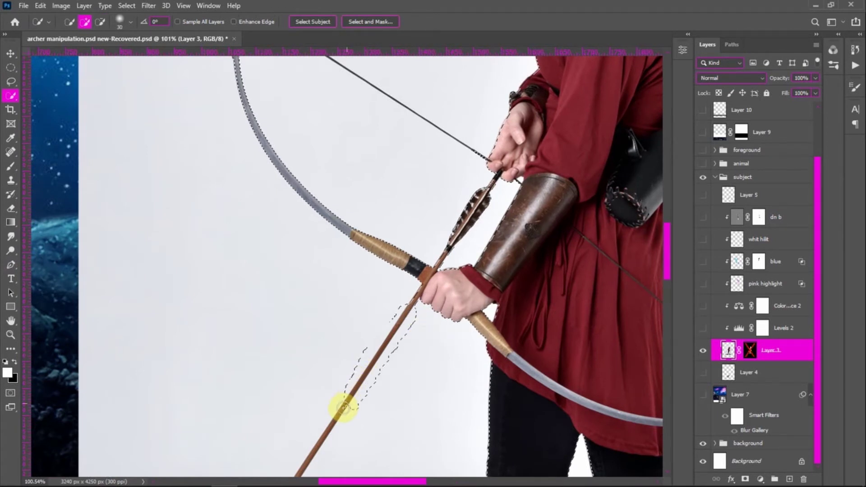
Step: Zoom back out and deselect
scroll(410, 335, down, 3)
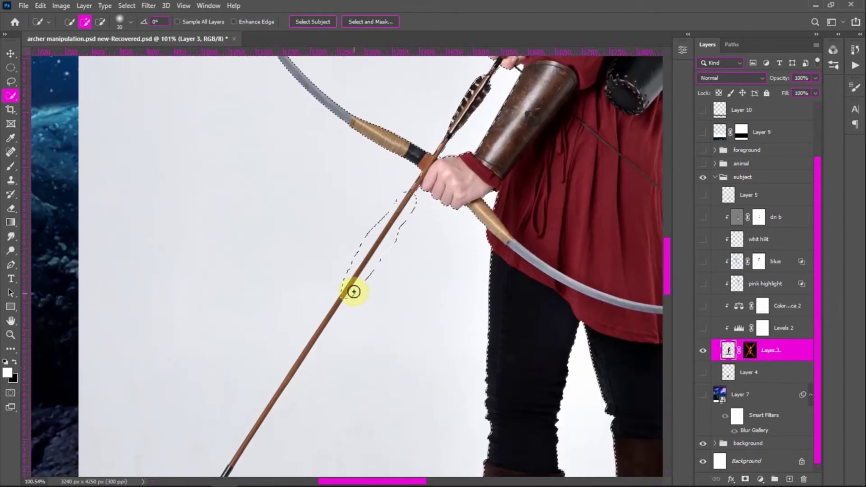
scroll(353, 292, down, 5)
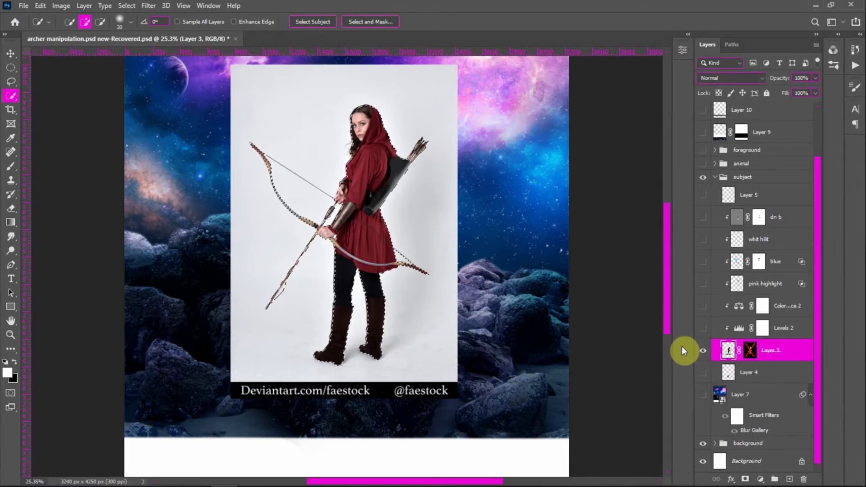
key(ctrl+d)
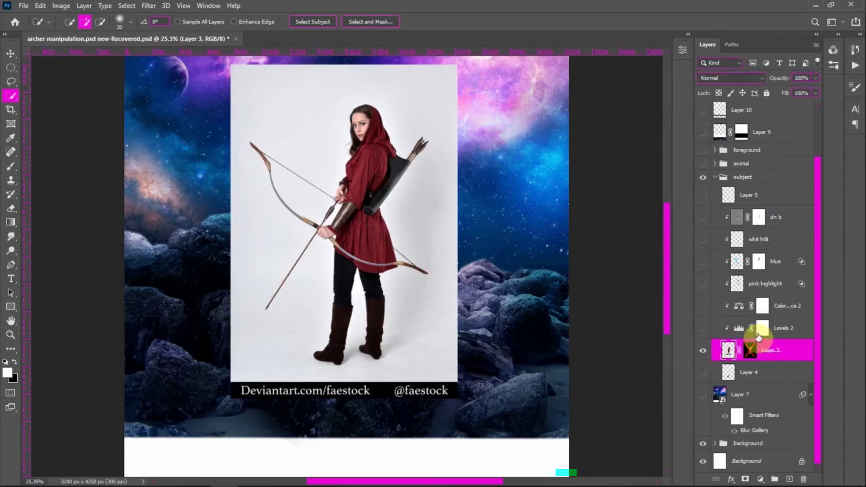
Step: Re-enable Layer 3's mask and compare the archer with Levels 2 on and off
shift+click(749, 350)
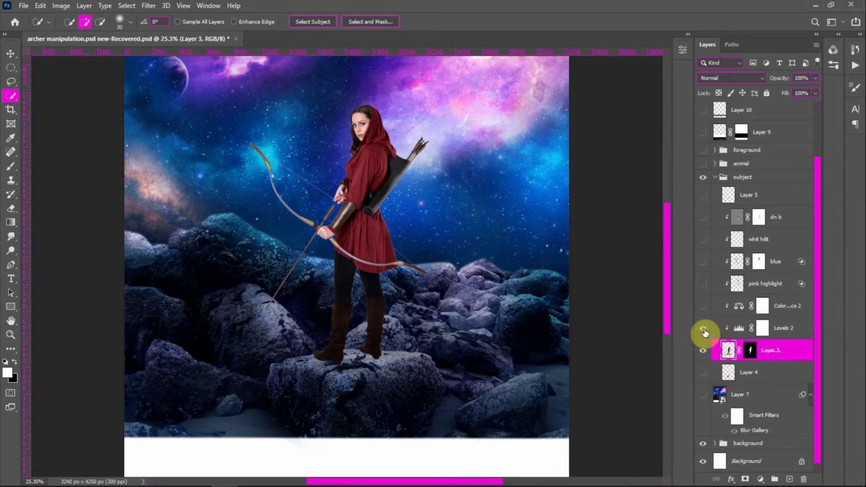
click(704, 328)
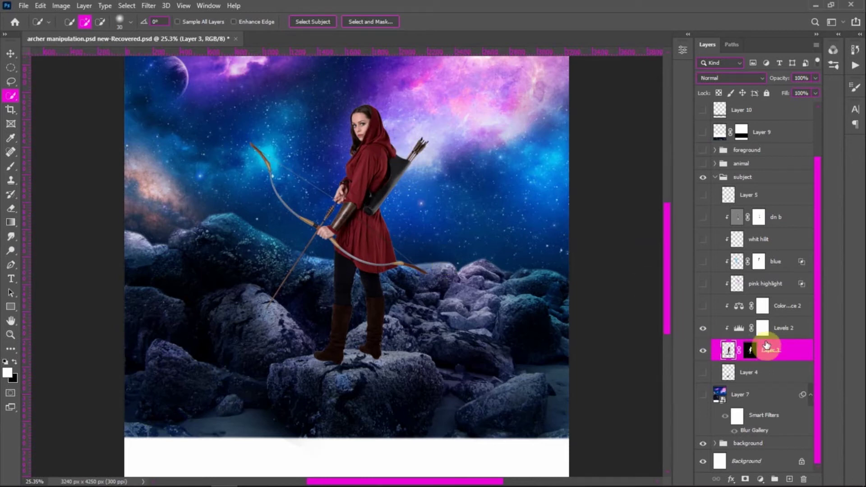
click(703, 330)
click(703, 331)
click(703, 330)
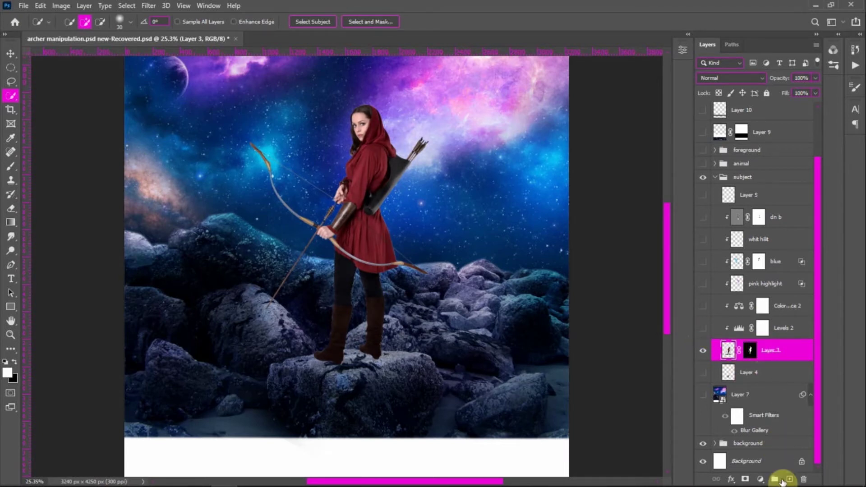
click(760, 480)
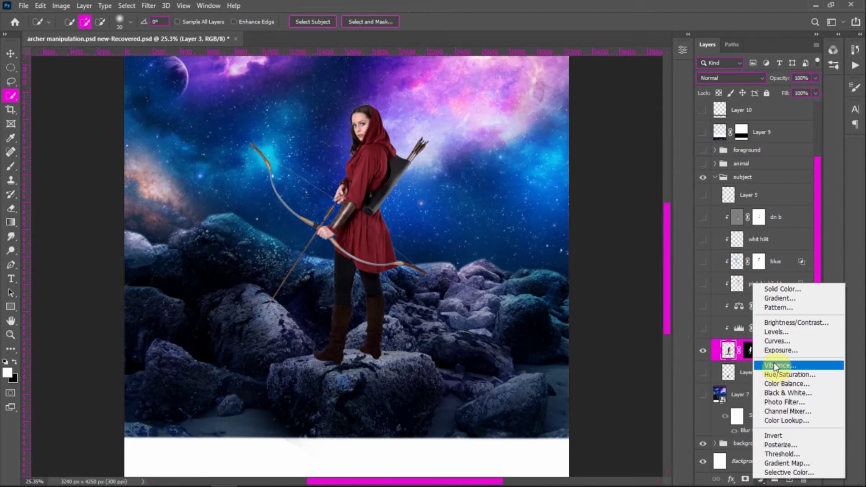
Step: Try a Levels 4 adjustment with midtone gamma 0.83 on the archer, then delete it
click(776, 331)
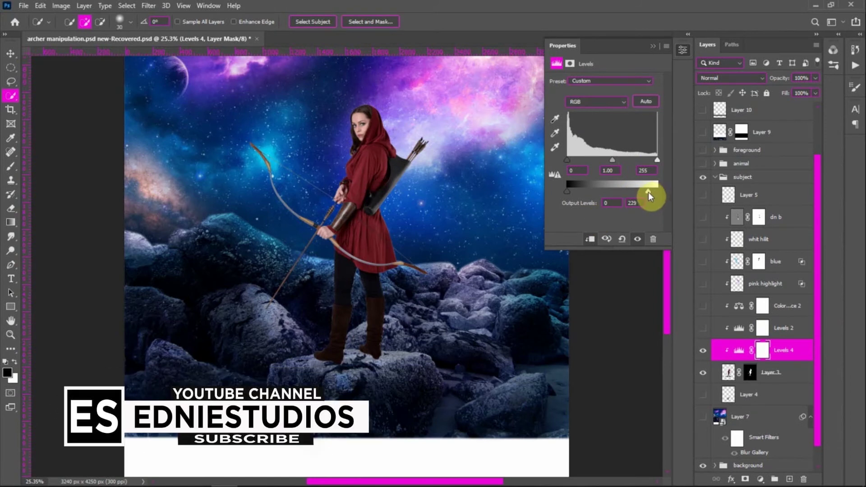
drag(613, 160, 618, 161)
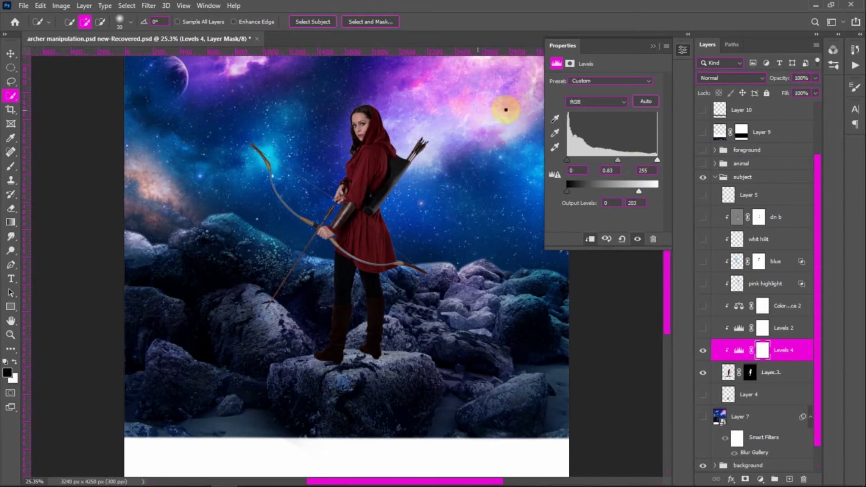
click(653, 46)
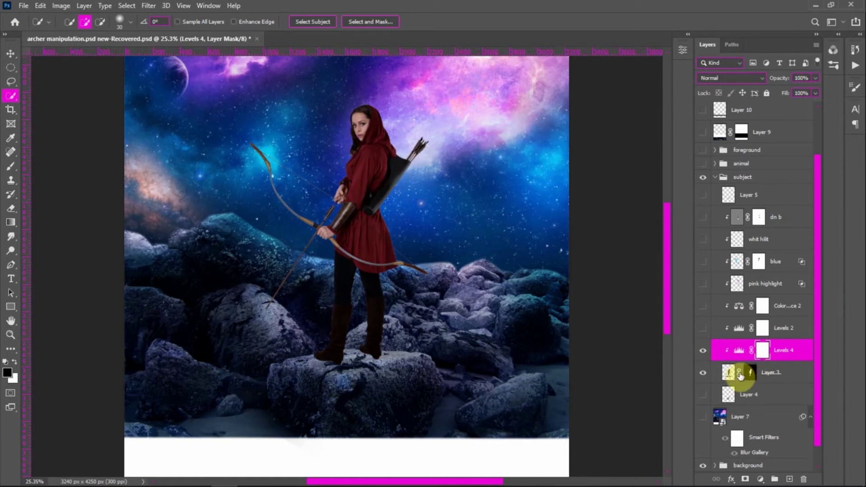
drag(790, 355, 802, 480)
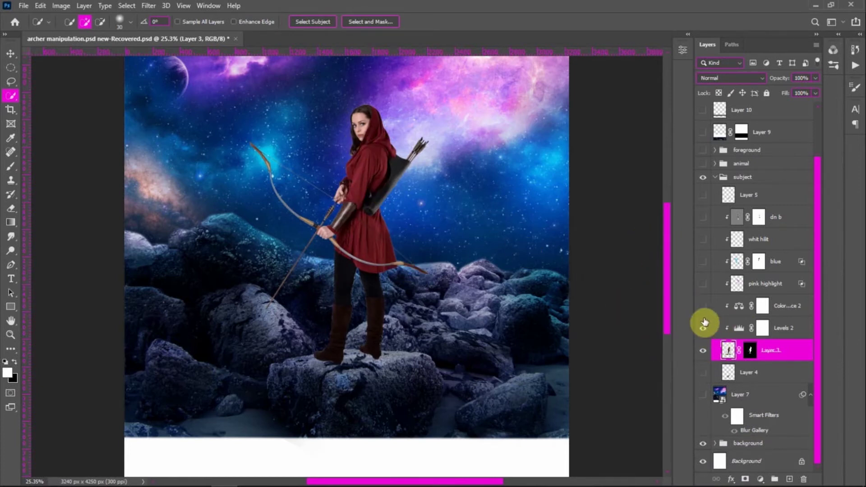
click(702, 307)
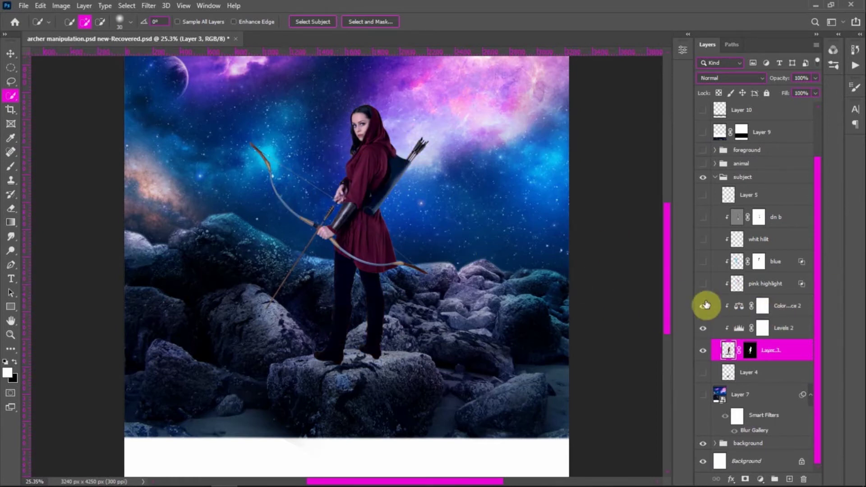
click(703, 311)
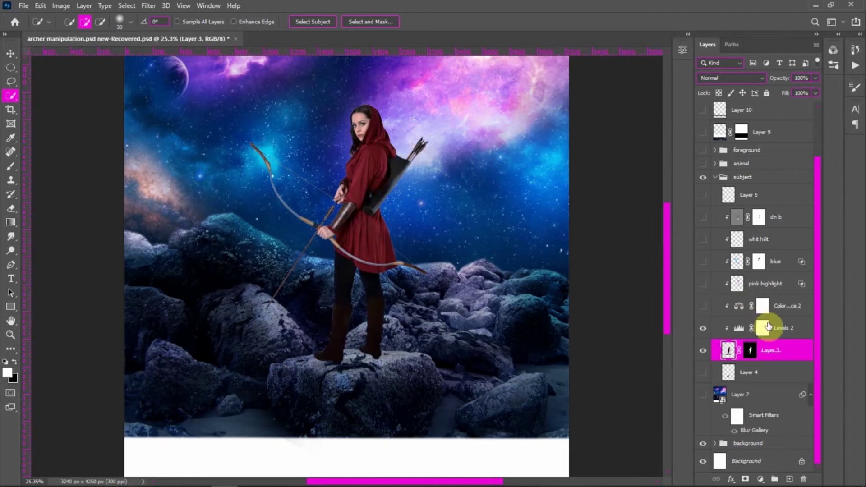
click(781, 333)
key(x)
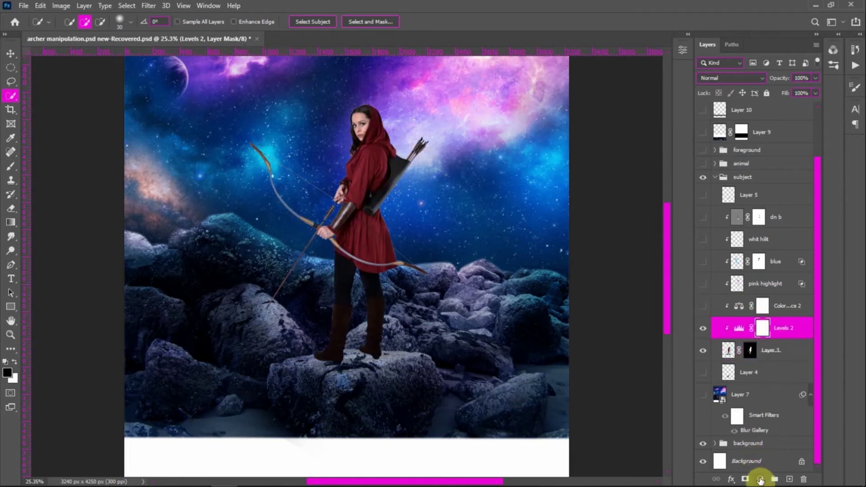
click(761, 480)
click(776, 384)
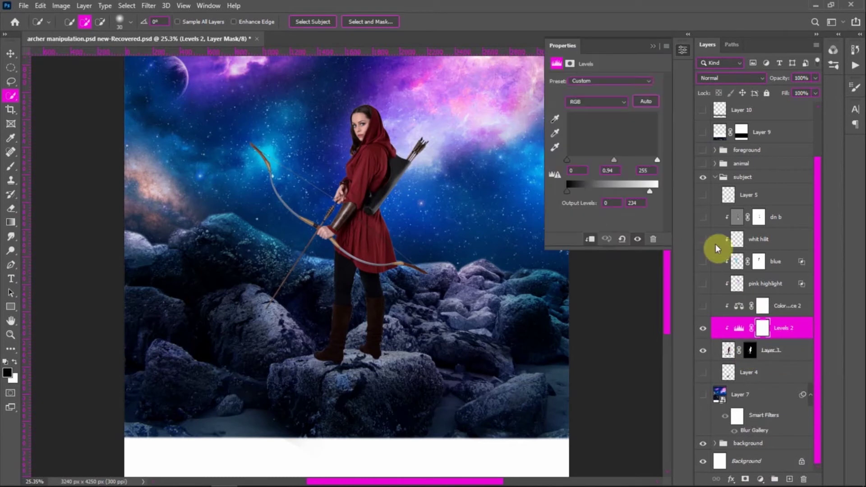
drag(590, 105, 588, 103)
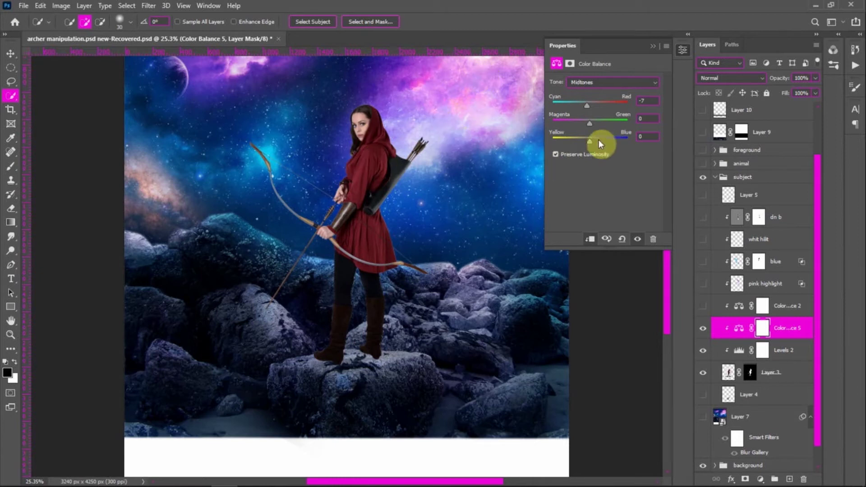
drag(591, 141, 598, 141)
drag(577, 106, 586, 124)
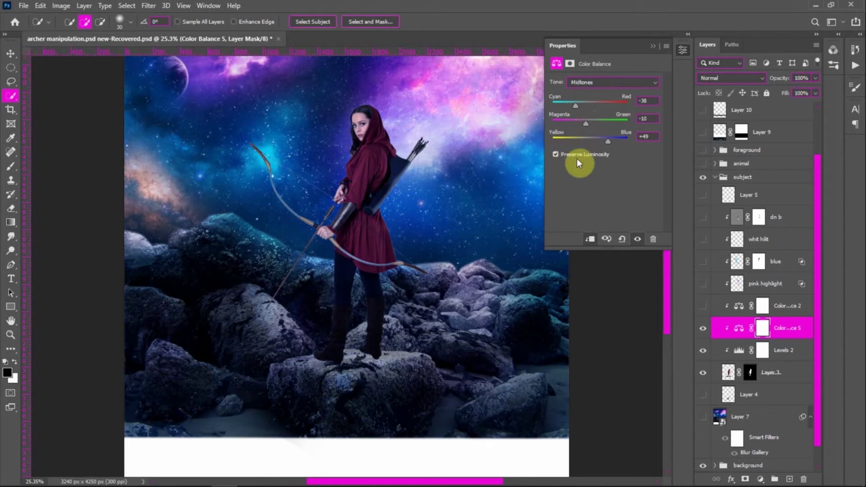
drag(605, 139, 610, 139)
drag(747, 330, 803, 476)
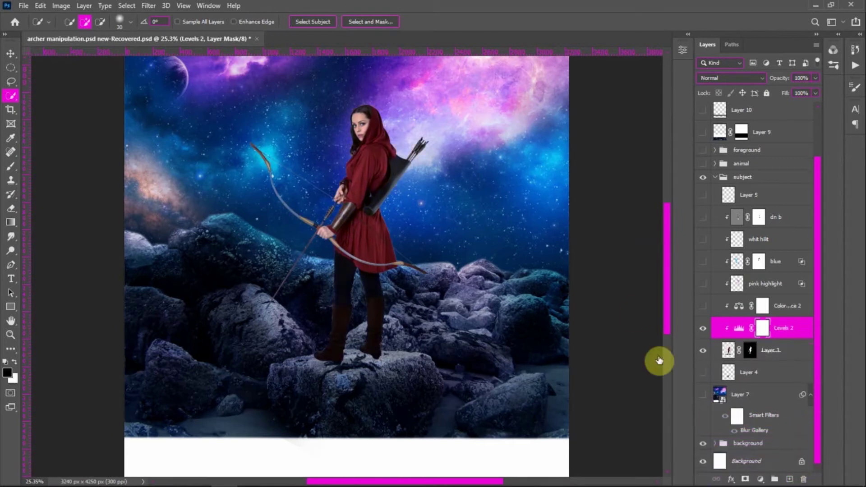
click(702, 308)
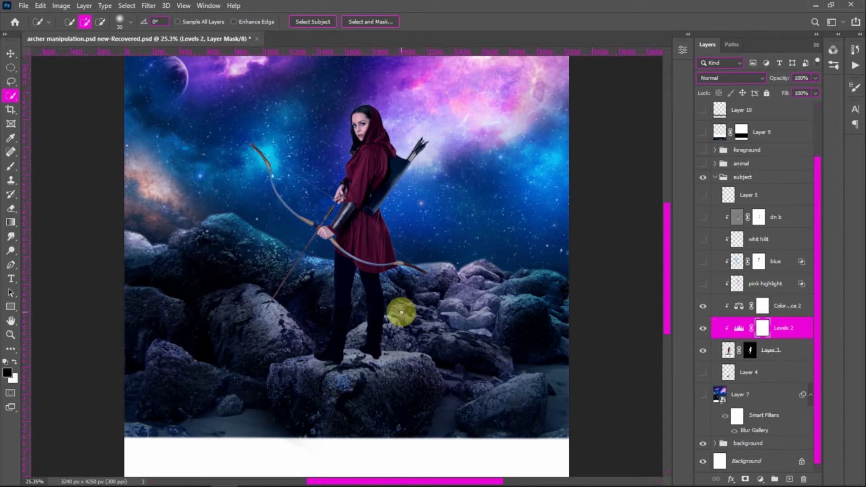
Step: Show Color Balance 2 and add a clipped Layer 12 above it in Linear Dodge (Add)
drag(703, 284, 702, 263)
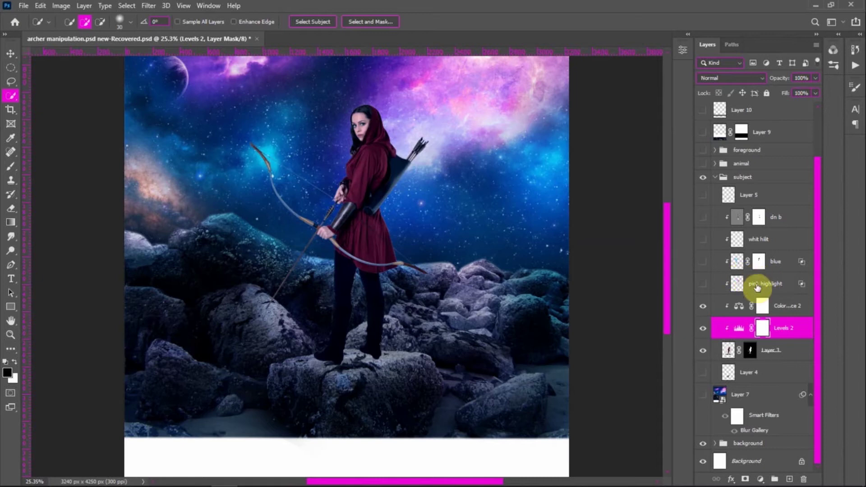
click(779, 311)
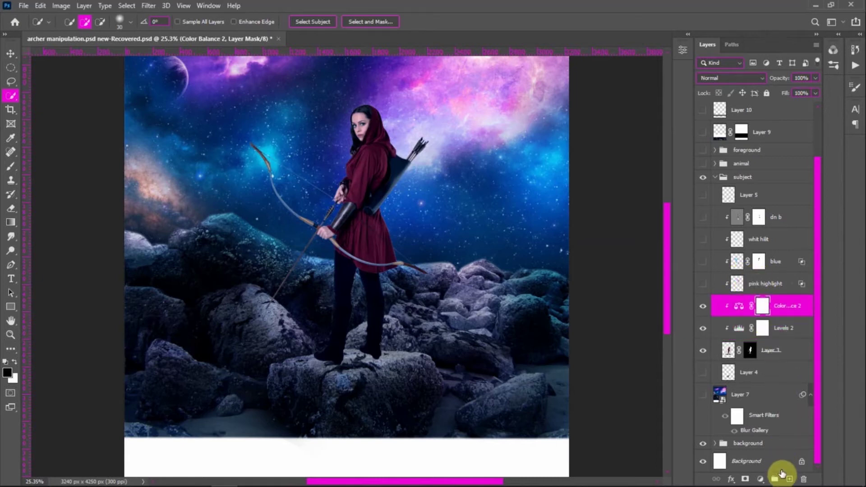
click(787, 478)
key(x)
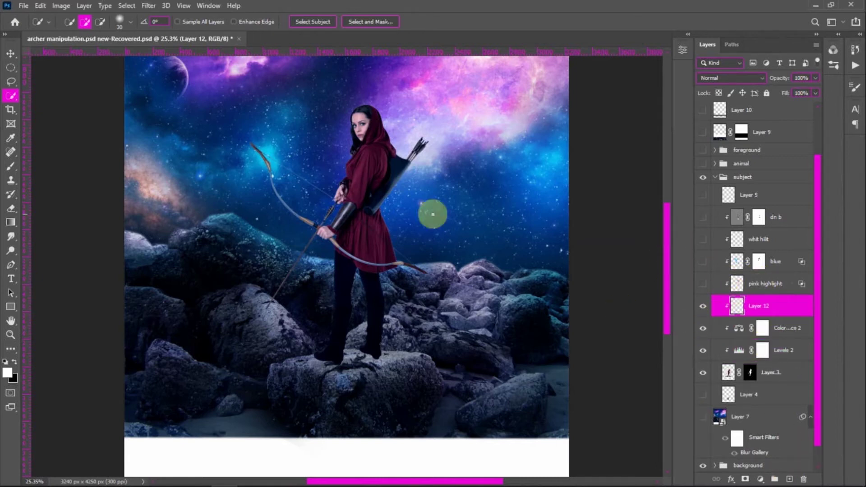
click(709, 77)
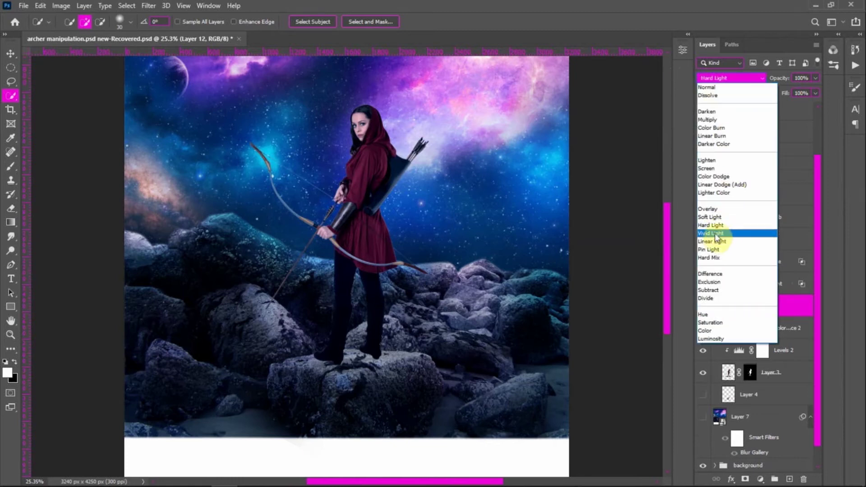
click(722, 185)
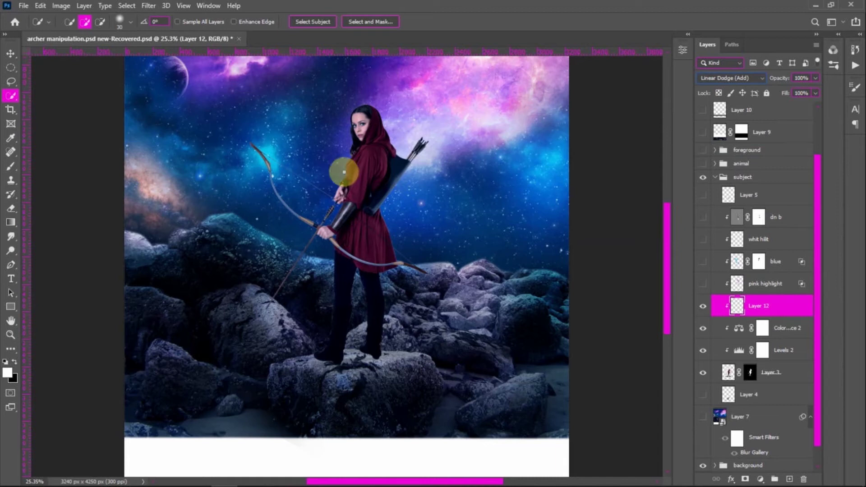
click(11, 168)
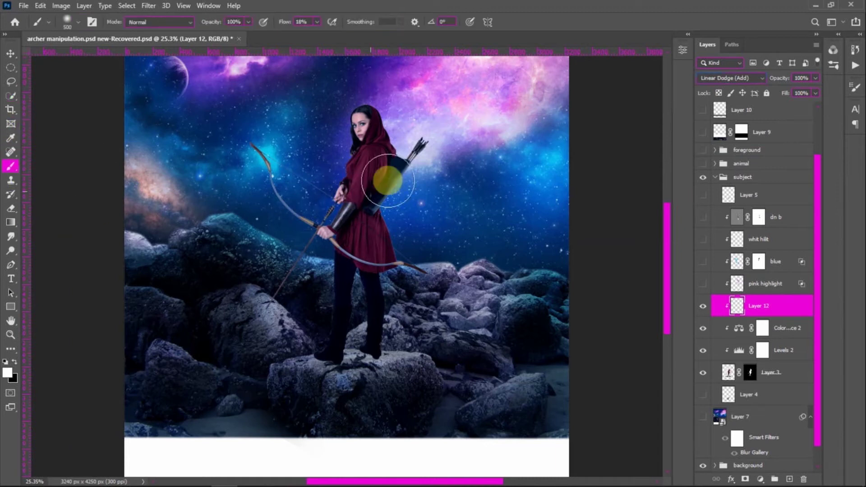
Step: Paint pink and lilac sky-sampled glow along the hood's edges
scroll(381, 104, up, 4)
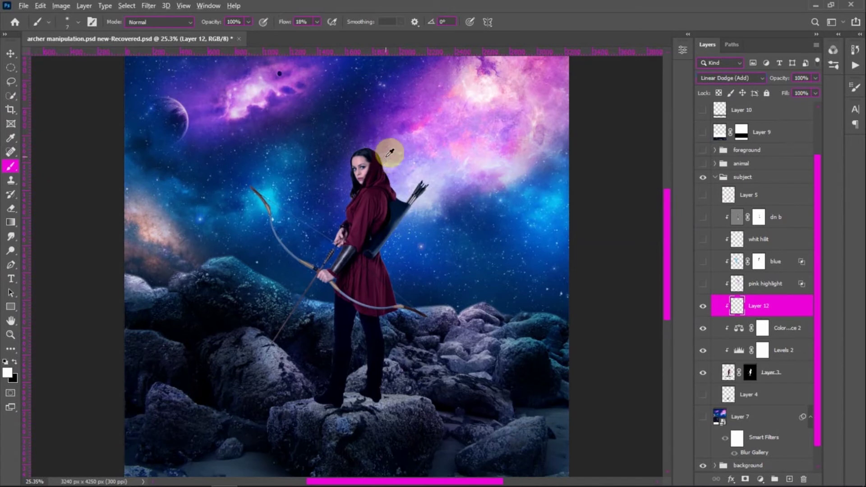
scroll(390, 153, up, 5)
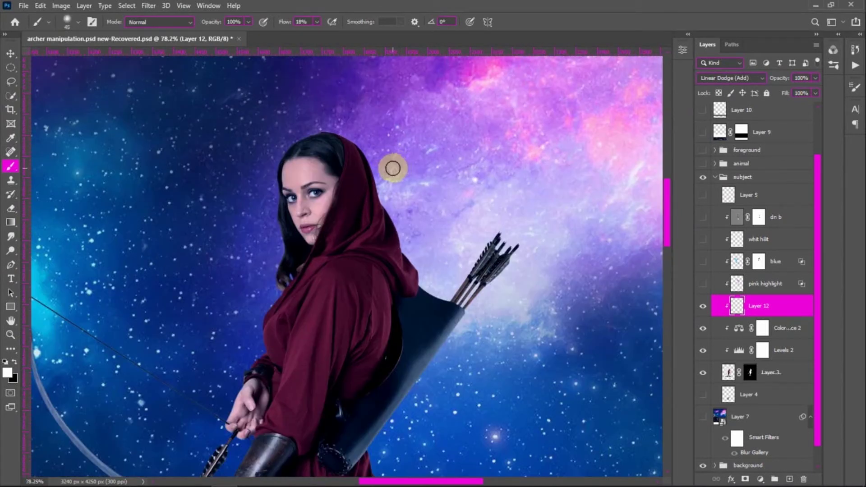
scroll(416, 106, up, 6)
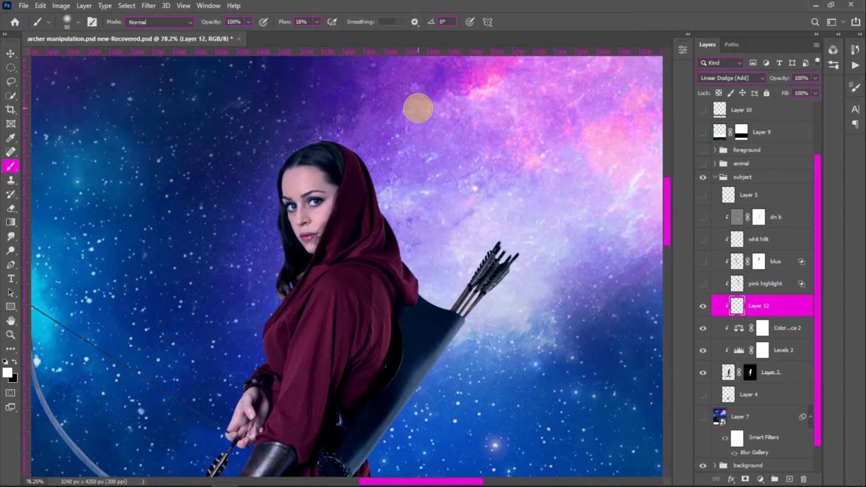
click(473, 148)
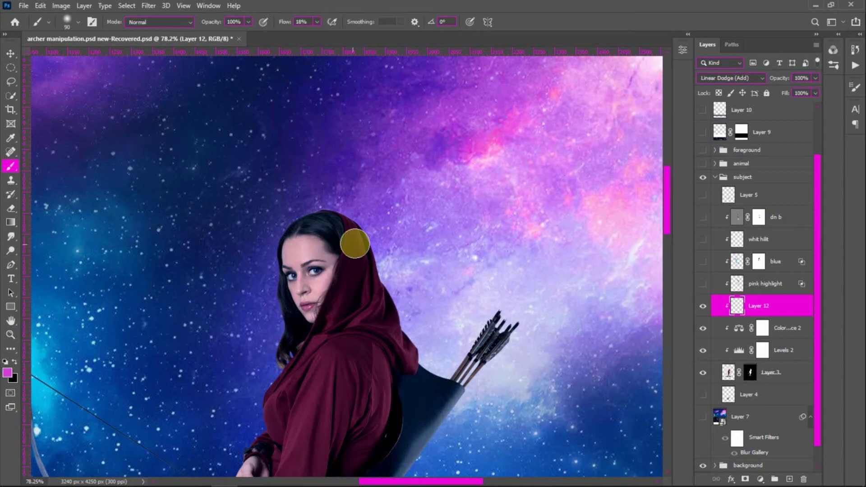
drag(410, 325, 394, 313)
alt+click(486, 151)
alt+click(502, 152)
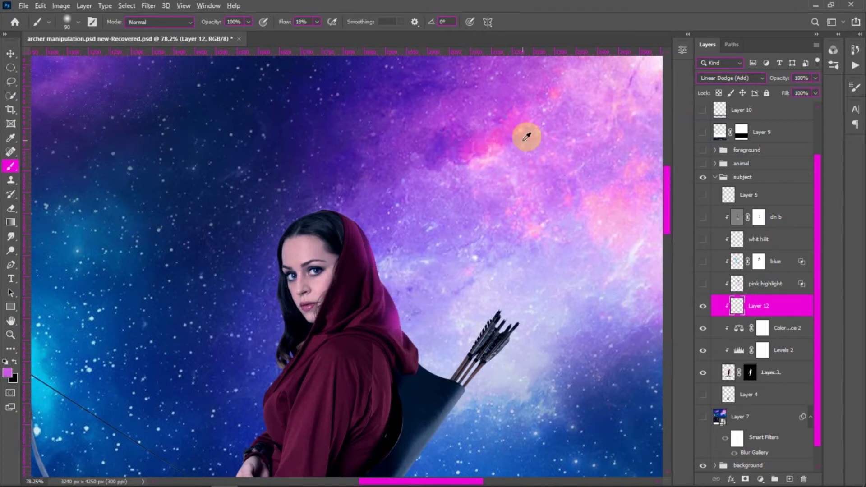
drag(350, 222, 413, 344)
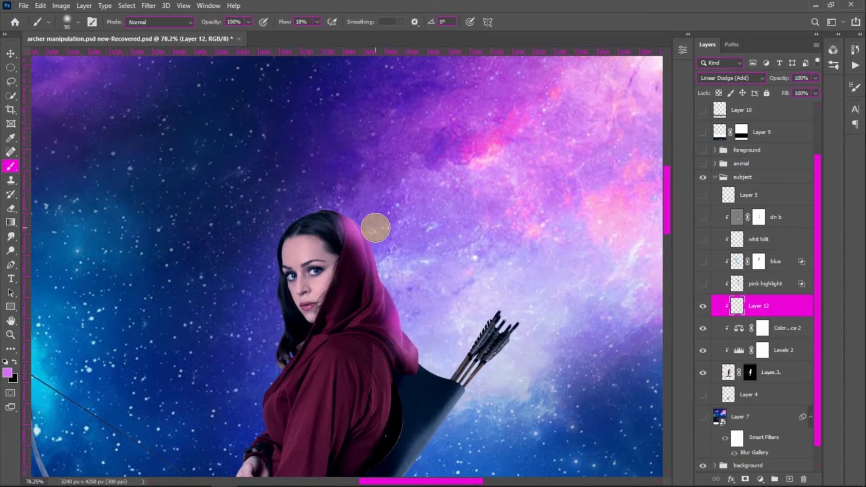
scroll(368, 219, down, 4)
Step: Sample deeper purples from the sky and nebula and brighten the top of the hood
alt+click(457, 177)
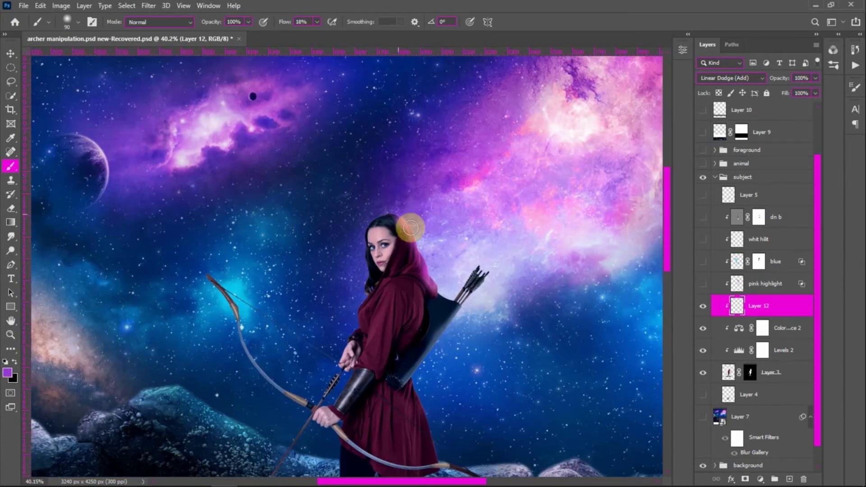
scroll(465, 298, up, 5)
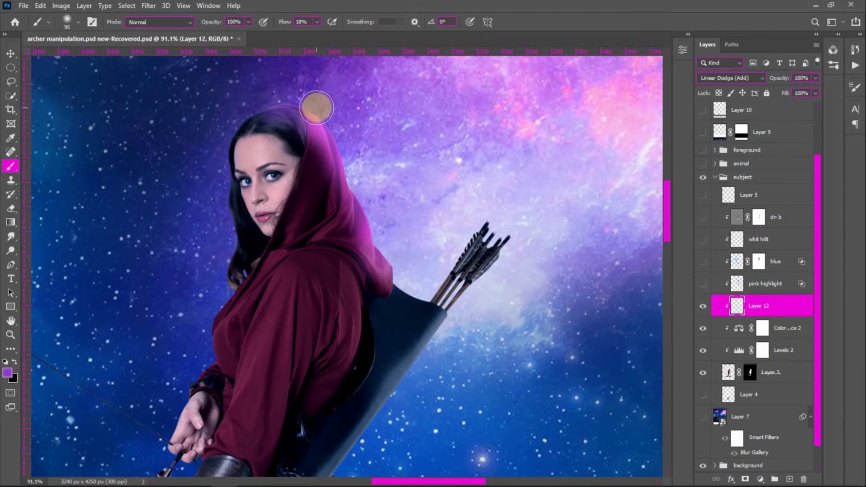
scroll(318, 116, up, 5)
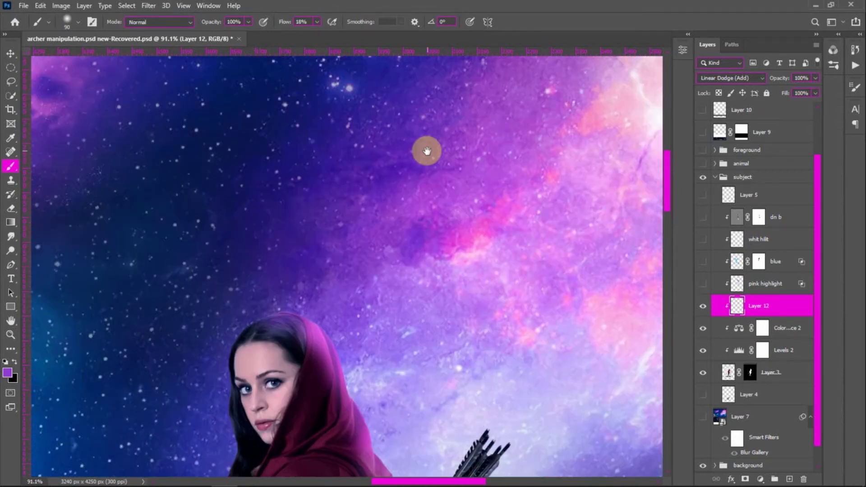
scroll(425, 158, down, 5)
scroll(397, 179, down, 2)
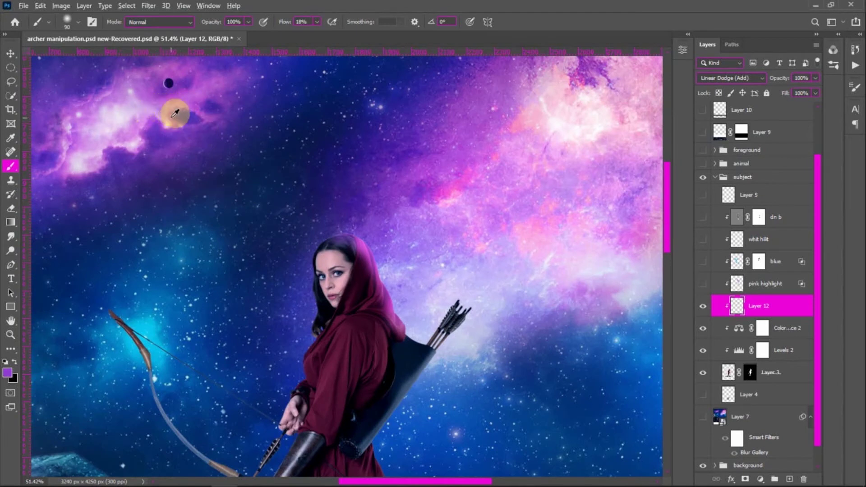
alt+click(178, 107)
mouse_move(325, 244)
mouse_down()
mouse_move(348, 232)
mouse_move(377, 255)
mouse_move(326, 232)
mouse_move(356, 246)
mouse_move(402, 325)
mouse_move(403, 311)
mouse_up()
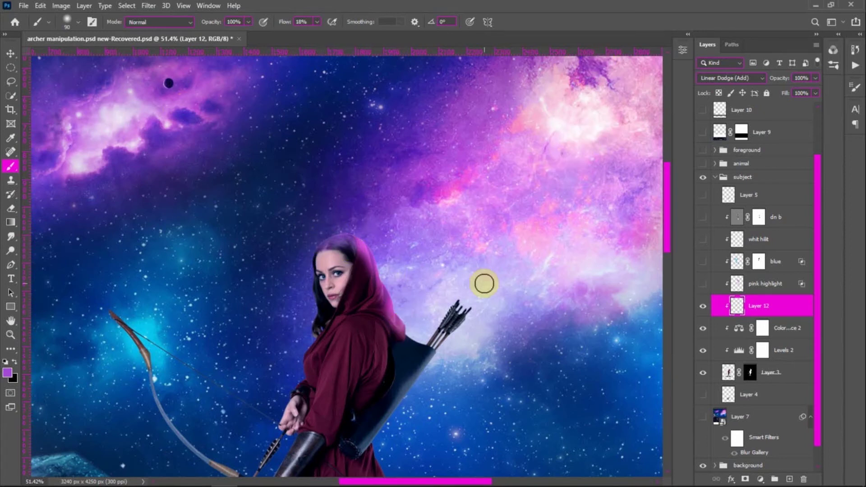
alt+click(528, 192)
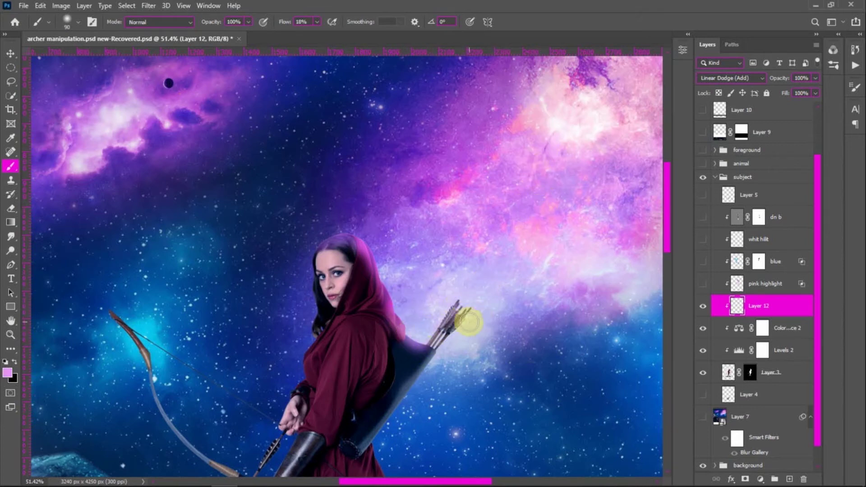
scroll(451, 353, down, 5)
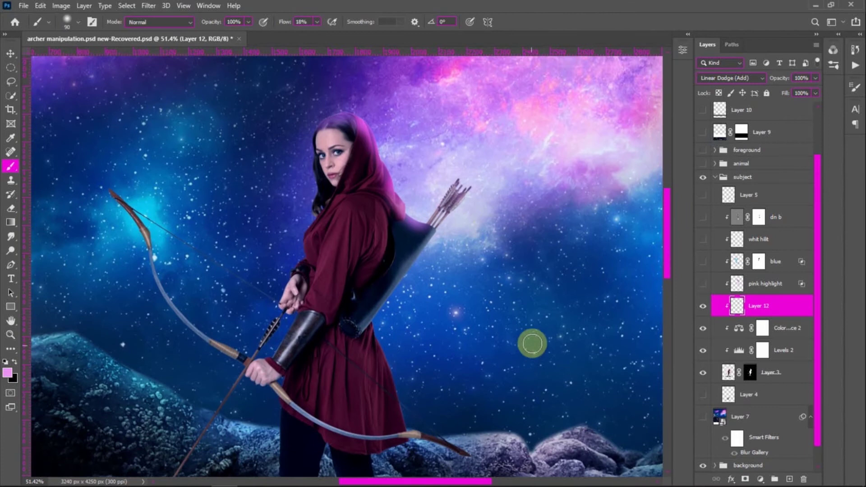
scroll(348, 184, up, 3)
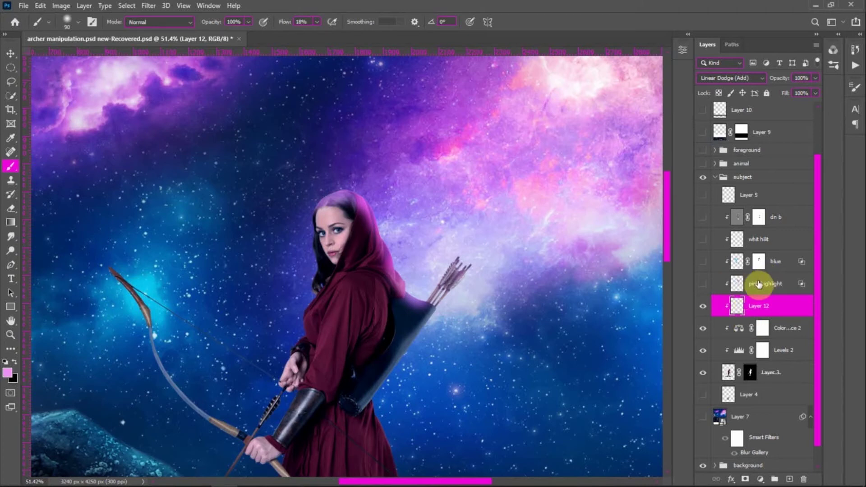
Step: Split Layer 12's Blend If Underlying Layer black slider to 0/50
double_click(799, 314)
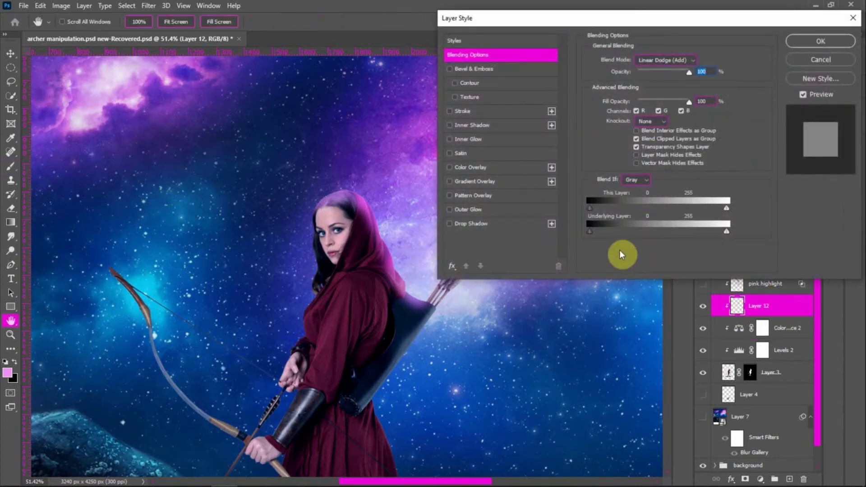
drag(595, 231, 601, 232)
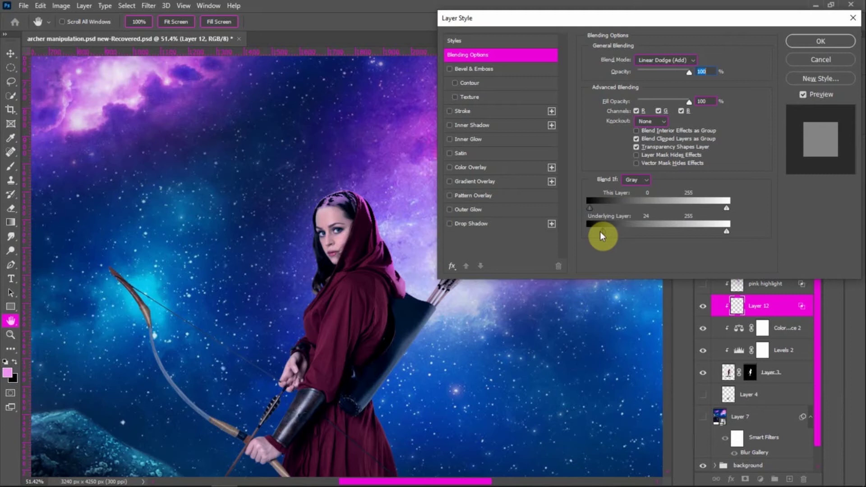
alt+drag(602, 232, 589, 232)
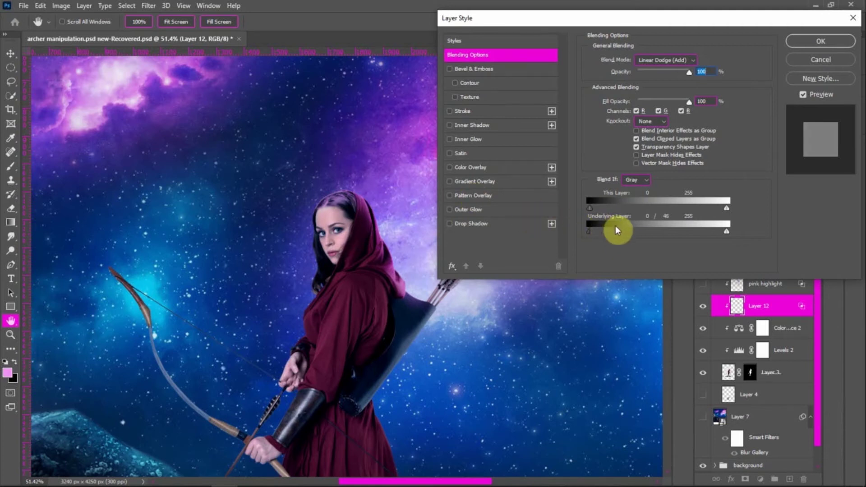
click(798, 42)
Step: Toggle Layer 12's pink glow off and back on to compare
key(b)
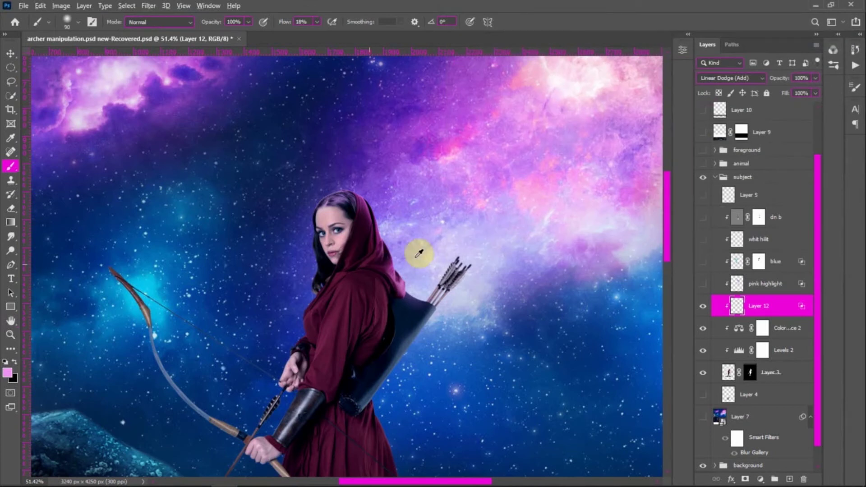
scroll(417, 248, down, 2)
scroll(421, 254, down, 2)
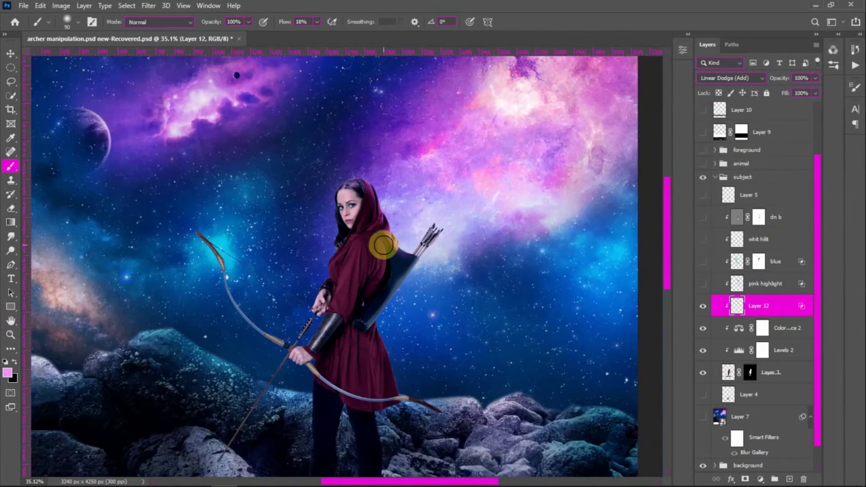
scroll(383, 245, down, 4)
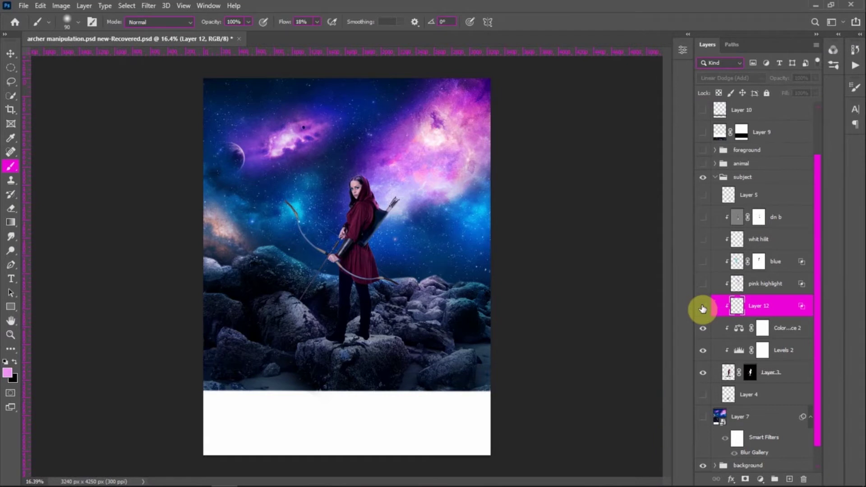
click(702, 309)
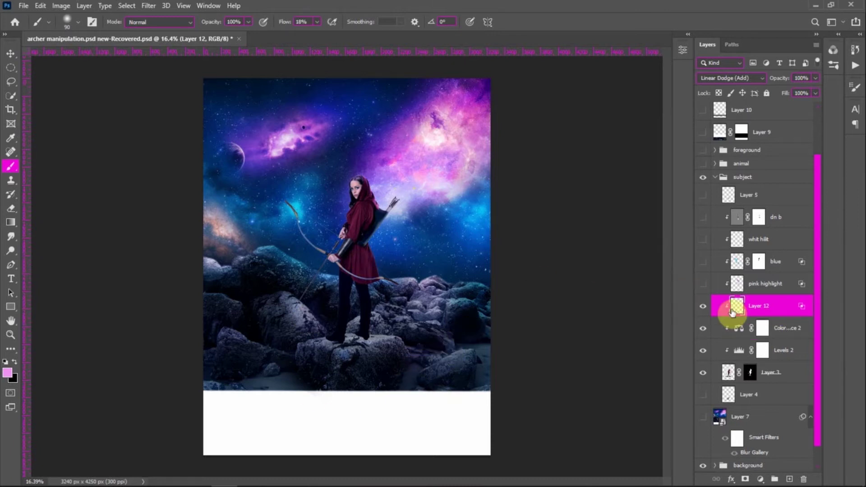
click(773, 303)
click(781, 300)
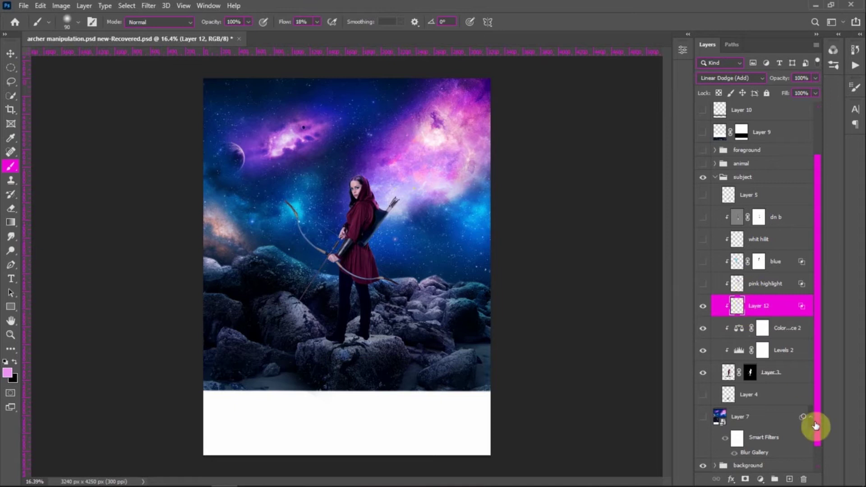
Step: Add clipped Layer 13 in Linear Dodge (Add) and paint sky-blue glow along the quiver and dress
click(789, 479)
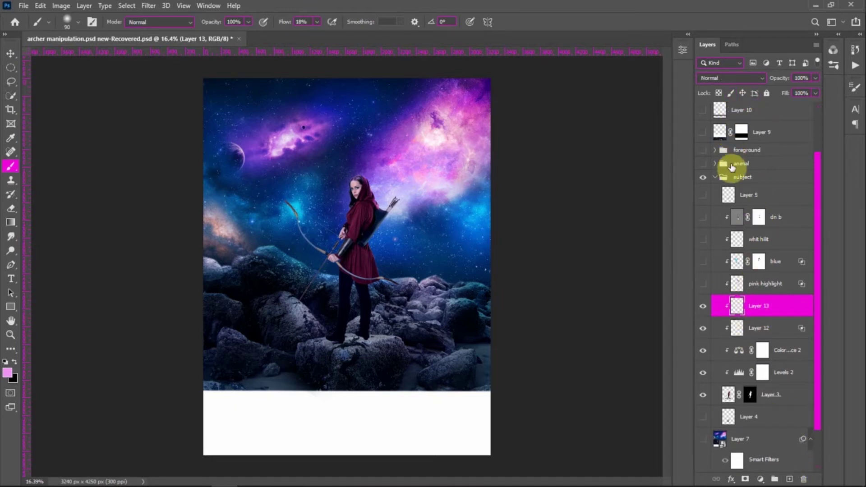
click(730, 77)
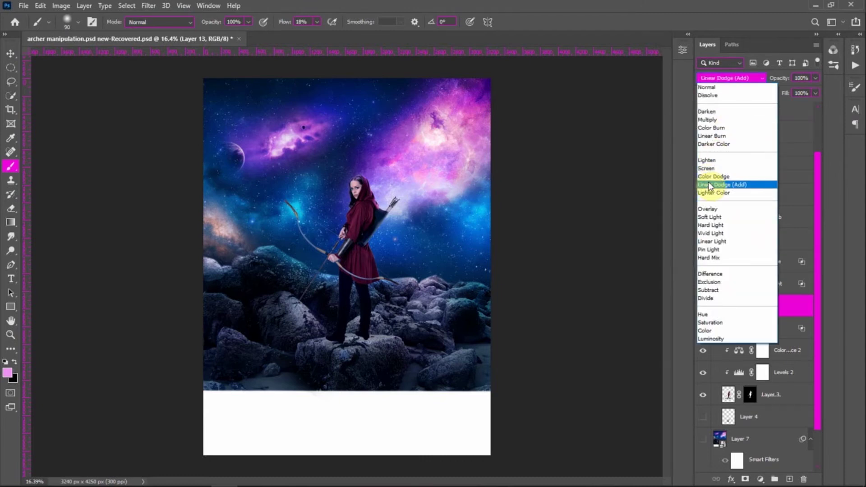
click(732, 186)
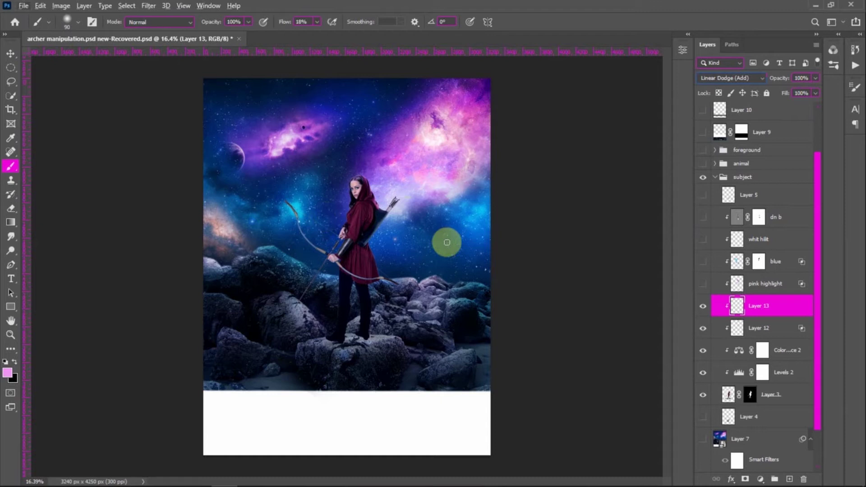
scroll(449, 239, up, 5)
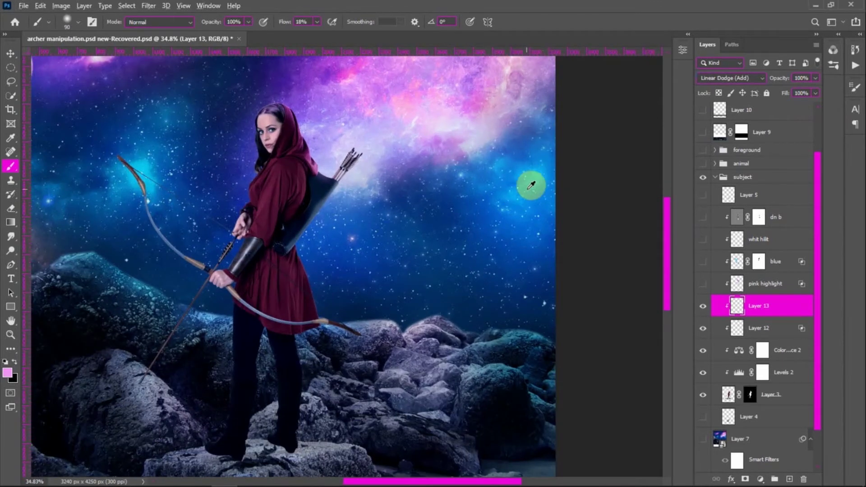
alt+click(528, 185)
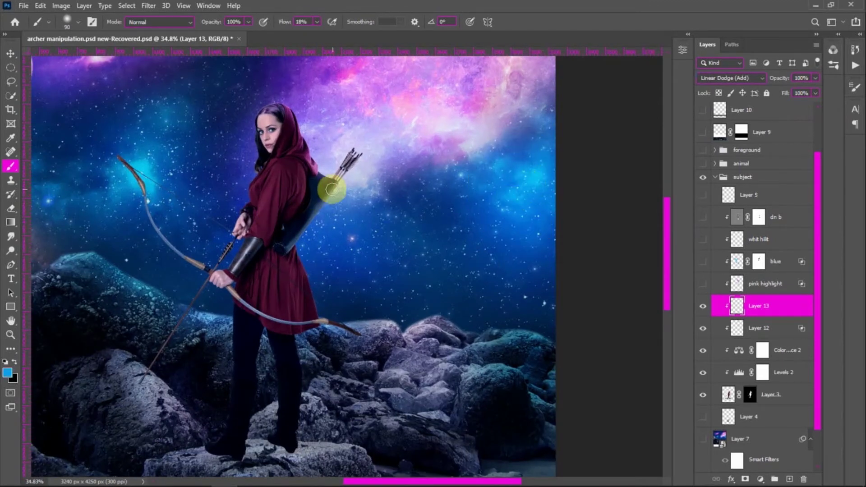
scroll(328, 207, up, 3)
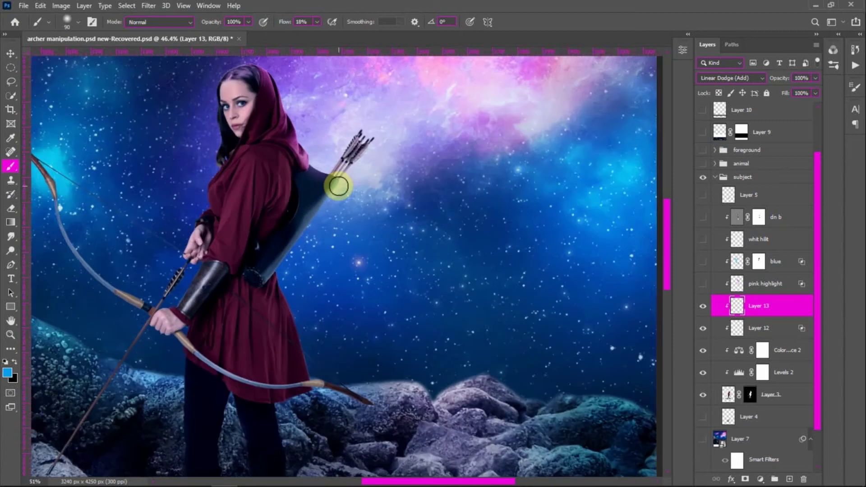
mouse_move(324, 210)
mouse_down()
mouse_move(278, 276)
mouse_move(269, 304)
mouse_move(304, 389)
mouse_move(264, 339)
mouse_up()
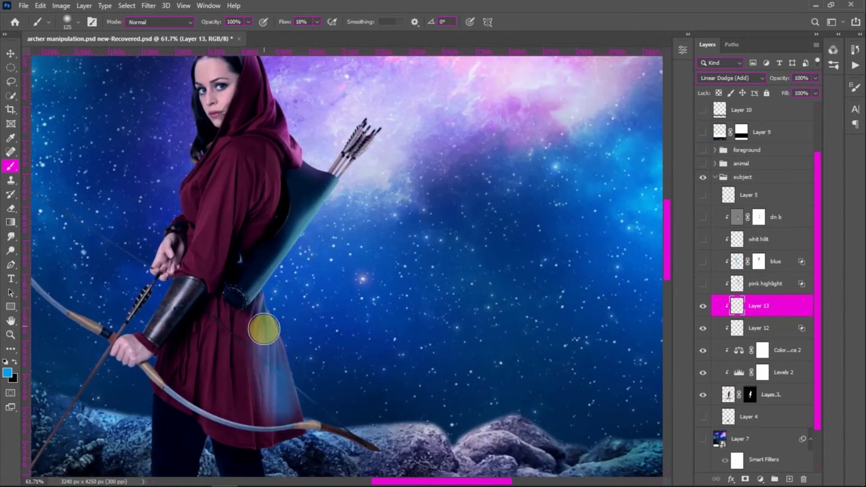
Step: Paint cyan glow on the dress's right edge and hair at size 175, the bracer at 90
scroll(613, 221, down, 3)
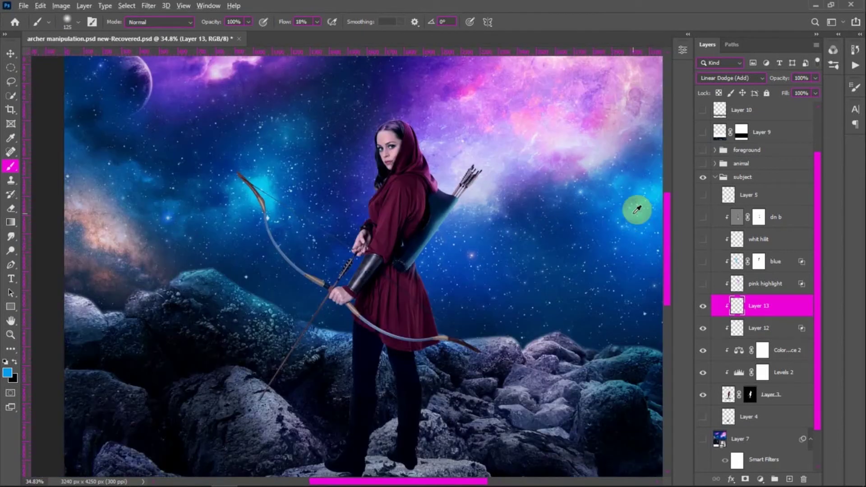
key(bracketright)
key(bracketright)
mouse_move(424, 287)
mouse_down()
mouse_move(435, 329)
mouse_move(426, 311)
mouse_move(465, 332)
mouse_move(413, 242)
mouse_up()
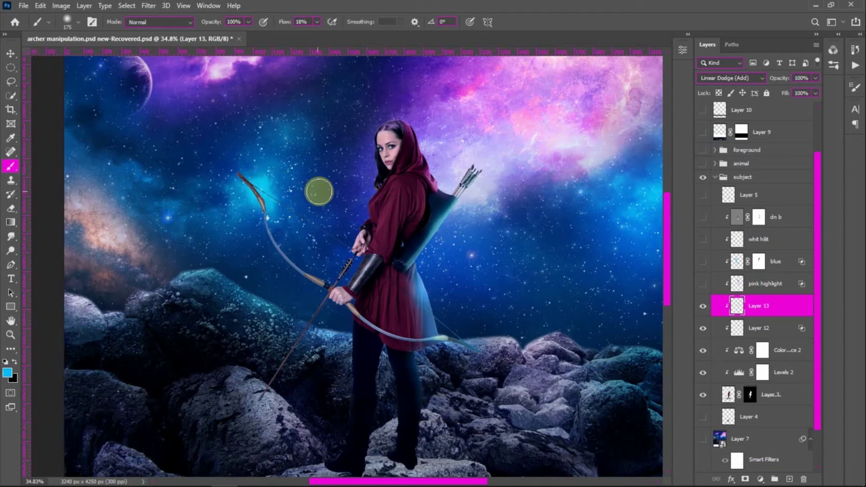
scroll(364, 156, up, 3)
mouse_move(371, 132)
mouse_down()
mouse_move(377, 203)
mouse_move(359, 227)
mouse_move(363, 261)
mouse_move(369, 252)
mouse_move(320, 327)
mouse_move(367, 305)
mouse_up()
key(bracketleft)
key(bracketleft)
key(bracketleft)
key(bracketleft)
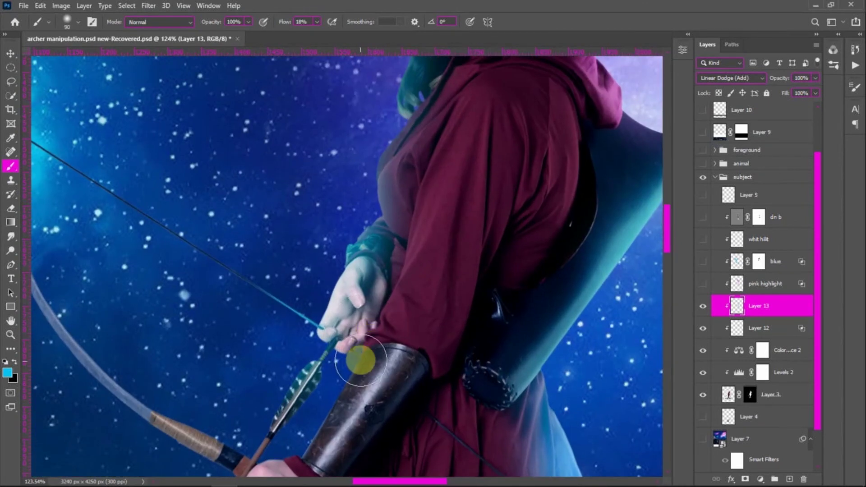
mouse_move(358, 360)
mouse_down()
mouse_move(302, 429)
mouse_move(306, 440)
mouse_move(341, 385)
mouse_up()
Step: Add faint cyan glow to the leg edge and the bow's upper tip
scroll(340, 386, down, 5)
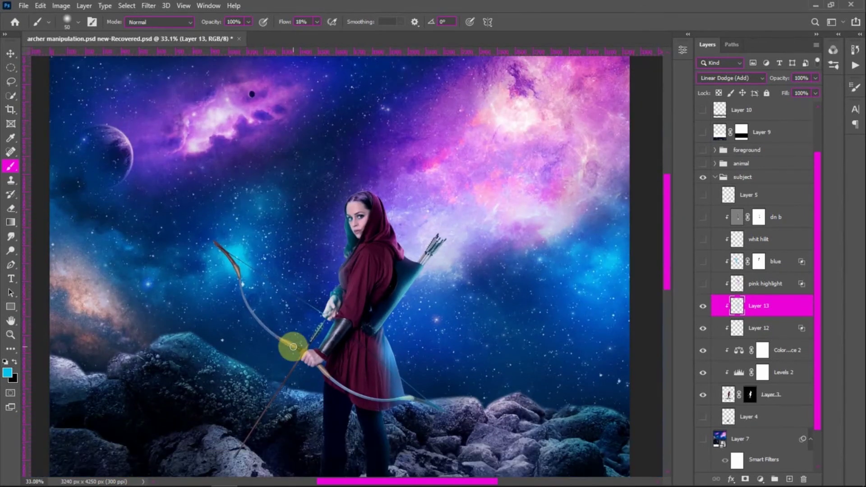
scroll(310, 342, up, 3)
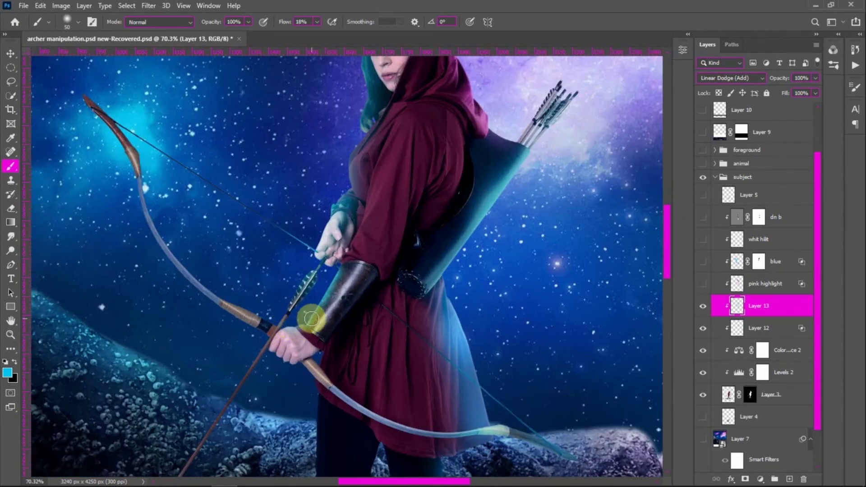
scroll(312, 319, down, 4)
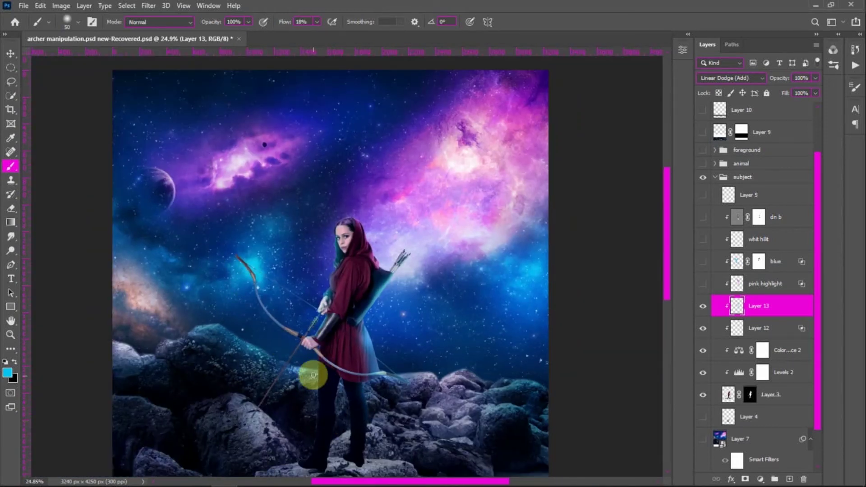
scroll(313, 375, up, 3)
mouse_move(331, 325)
mouse_down()
mouse_move(322, 410)
mouse_move(320, 389)
mouse_move(373, 402)
mouse_move(380, 394)
mouse_move(393, 441)
mouse_move(371, 399)
mouse_move(376, 392)
mouse_move(371, 416)
mouse_up()
mouse_move(139, 96)
mouse_down()
mouse_move(177, 145)
mouse_move(150, 95)
mouse_move(134, 100)
mouse_move(172, 172)
mouse_move(182, 141)
mouse_move(227, 166)
mouse_up()
key(ctrl+0)
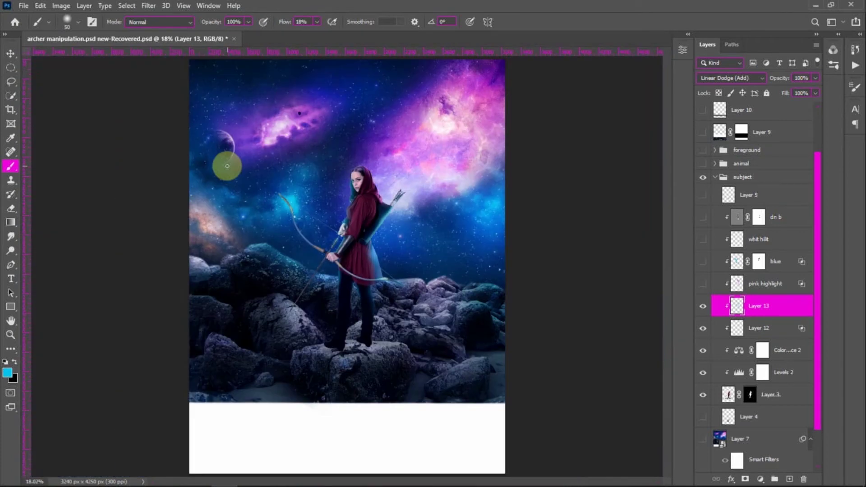
Step: Raise Layer 13's split Blend If Underlying Layer black slider to 0/56
double_click(794, 302)
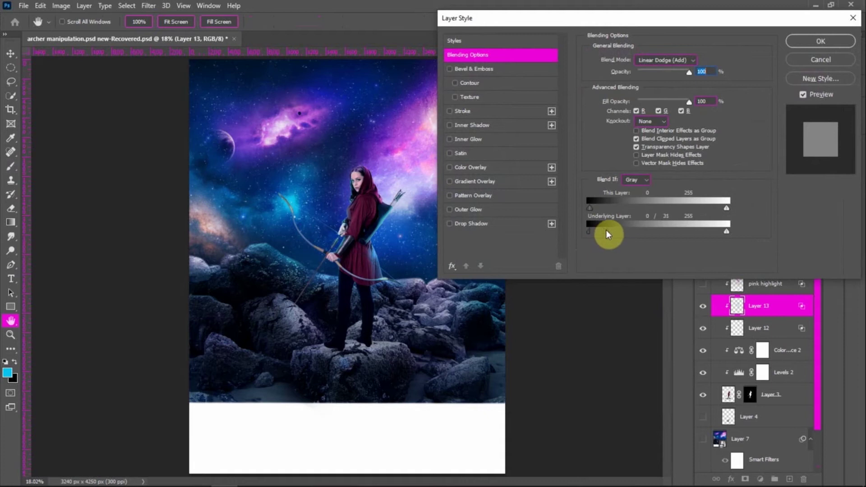
drag(619, 234, 622, 235)
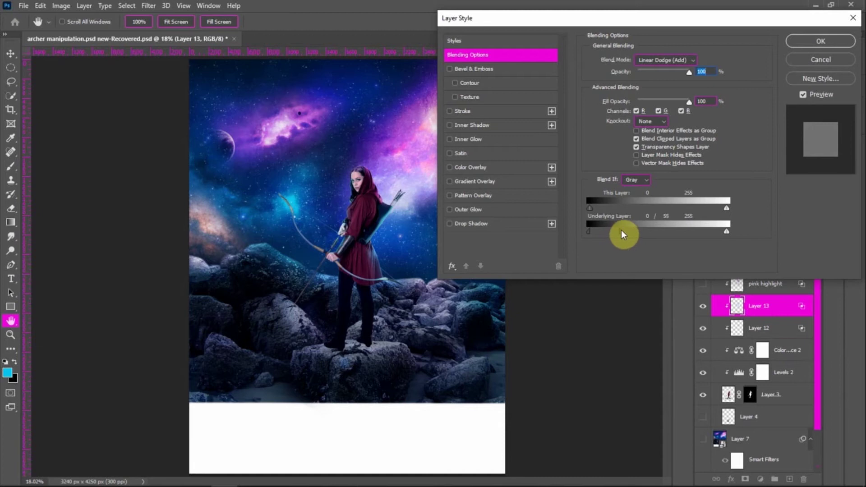
click(821, 41)
key(b)
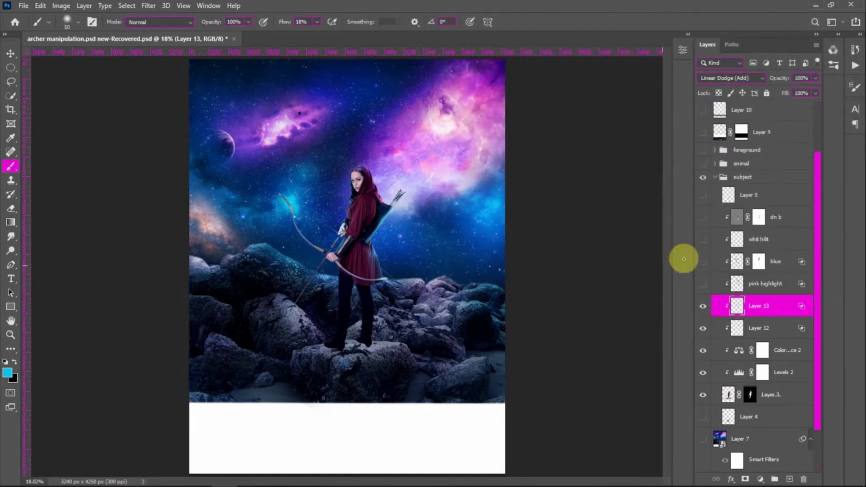
Step: Compare the archer with and without Layer 13's cyan glow, then show the blue glow and pink highlight
click(702, 306)
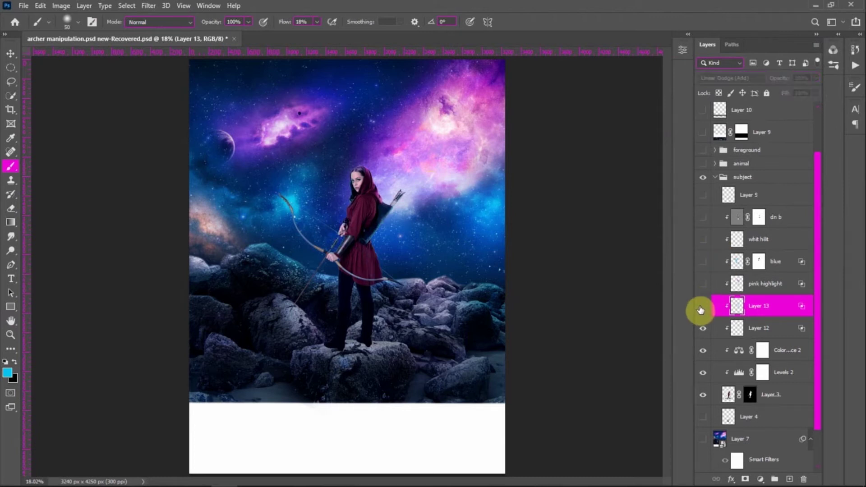
click(703, 308)
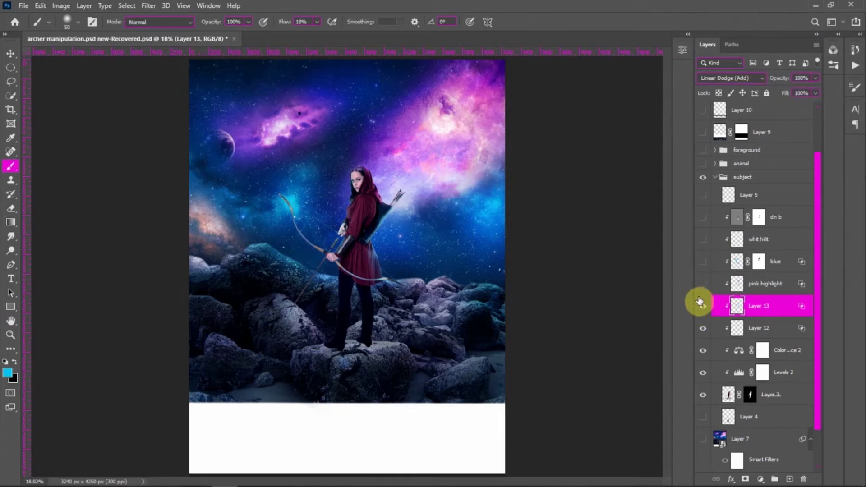
click(703, 310)
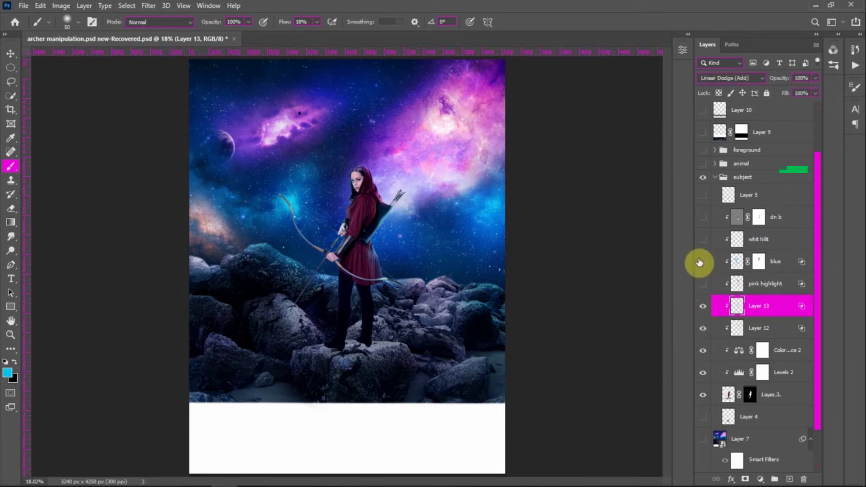
click(703, 310)
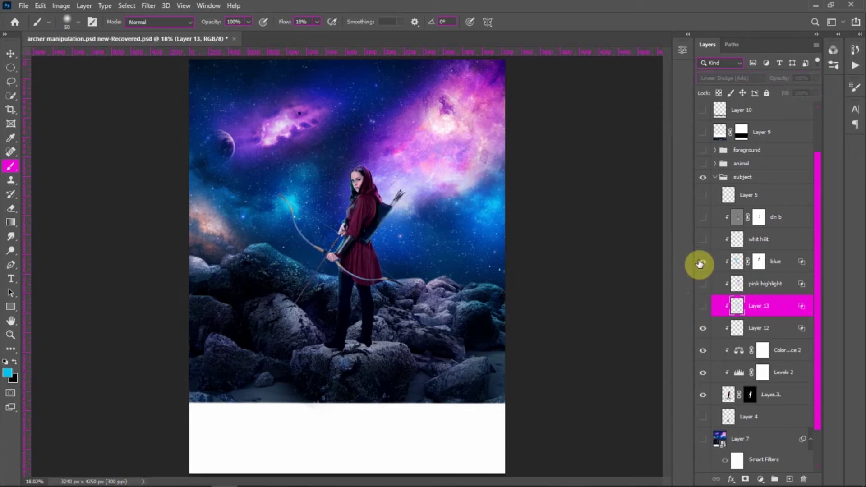
click(702, 262)
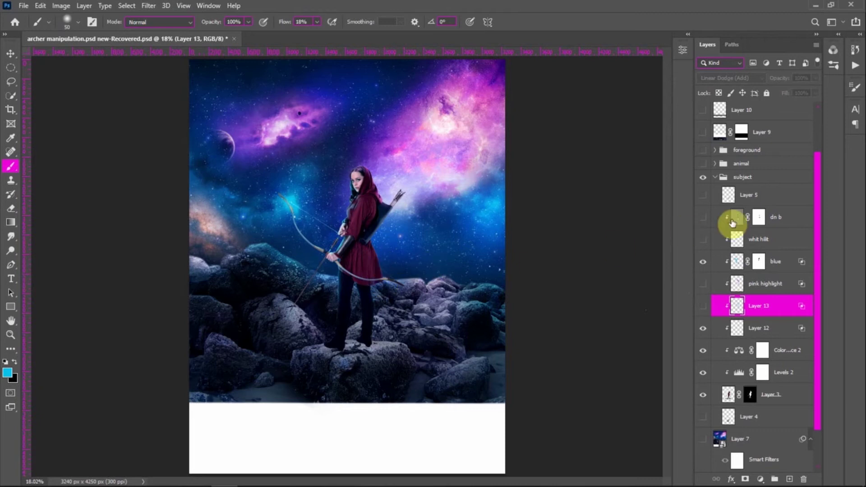
click(703, 284)
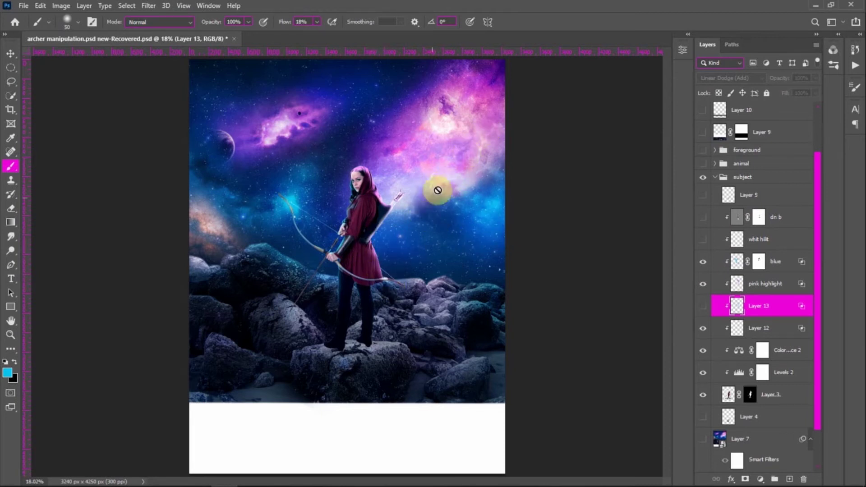
Step: Leave the blue layer and Layer 12 visible with Layer 13 and pink highlight hidden, and select blue
click(703, 306)
click(703, 262)
click(703, 285)
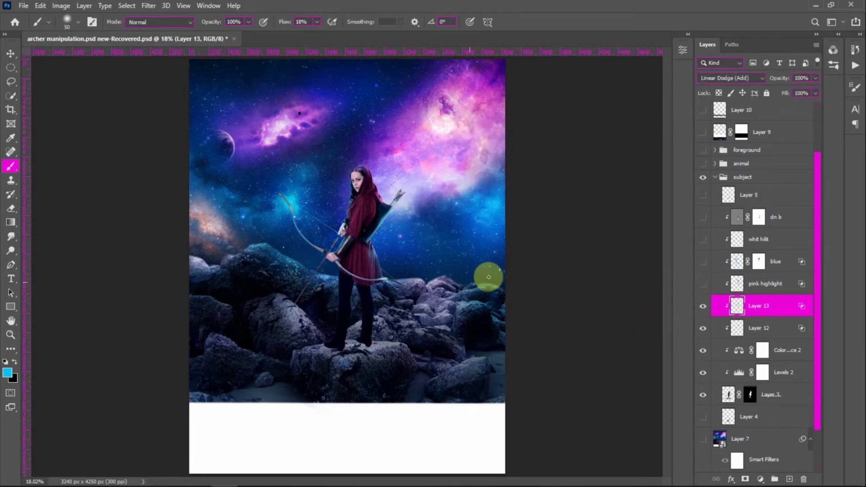
click(703, 263)
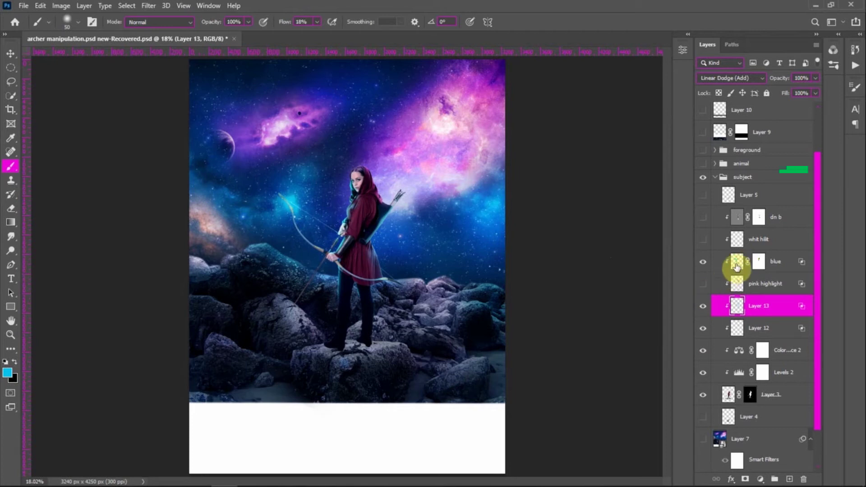
click(703, 306)
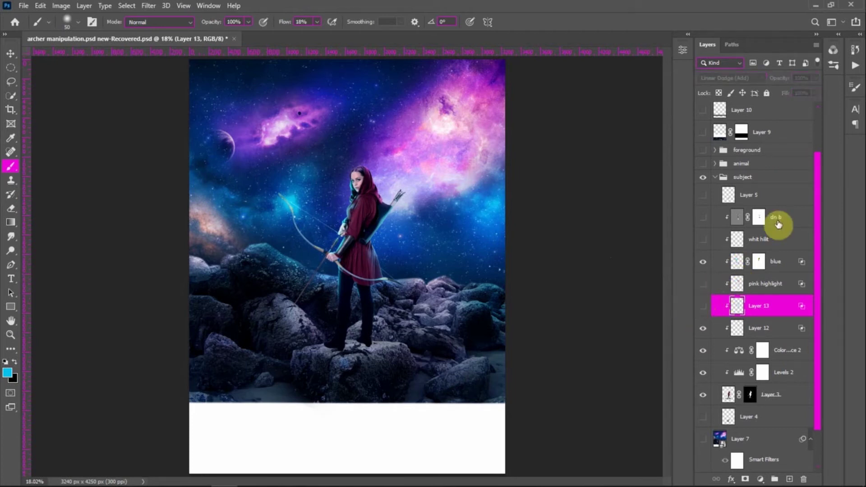
click(703, 328)
click(736, 266)
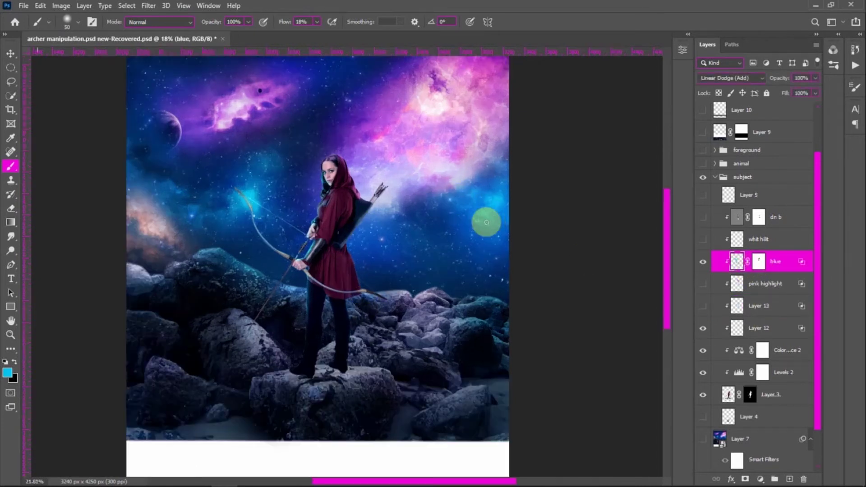
Step: Paint a sampled cyan glow with a 175 brush along the skirt's right edge, then reshow pink highlight
scroll(495, 218, up, 5)
alt+click(488, 201)
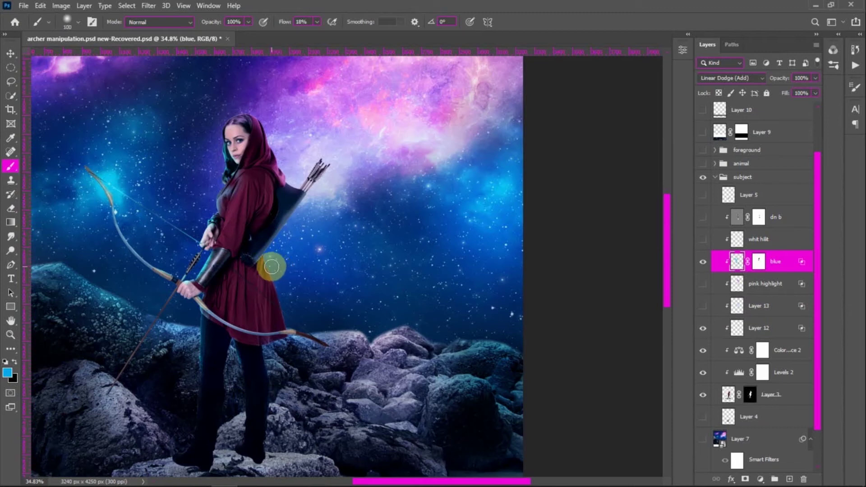
key(bracketright)
key(bracketright)
key(bracketright)
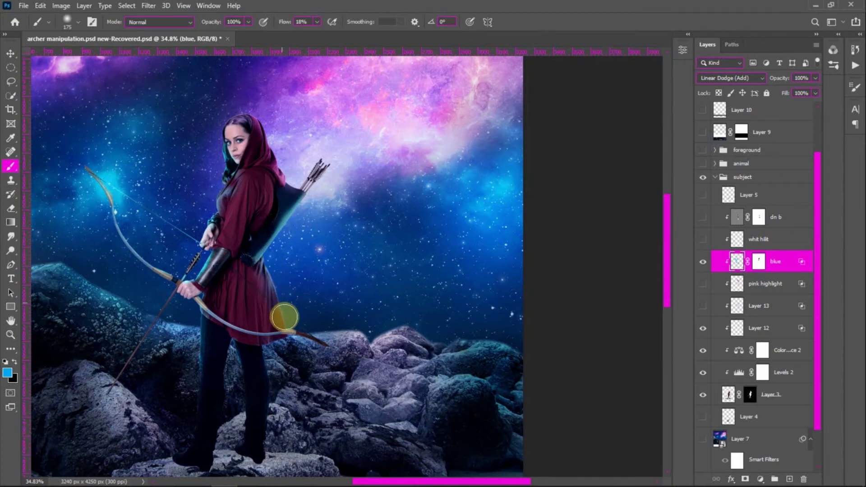
mouse_move(274, 312)
mouse_down()
mouse_move(268, 262)
mouse_move(319, 190)
mouse_move(267, 267)
mouse_move(289, 349)
mouse_move(273, 361)
mouse_move(269, 353)
mouse_move(273, 400)
mouse_move(264, 344)
mouse_move(250, 381)
mouse_move(275, 355)
mouse_move(275, 394)
mouse_move(252, 314)
mouse_move(277, 363)
mouse_up()
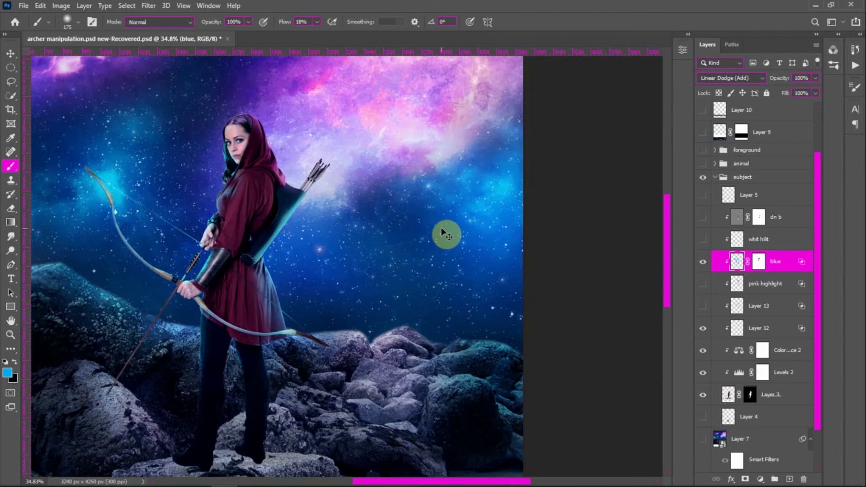
scroll(442, 232, down, 3)
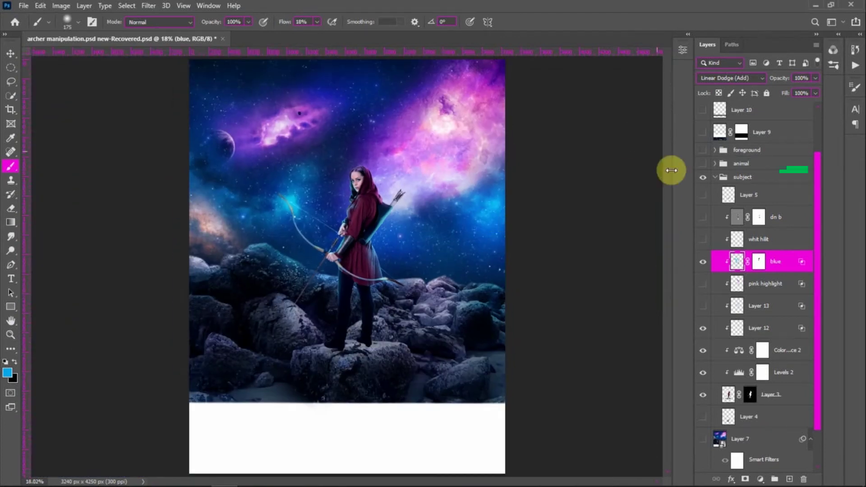
click(702, 284)
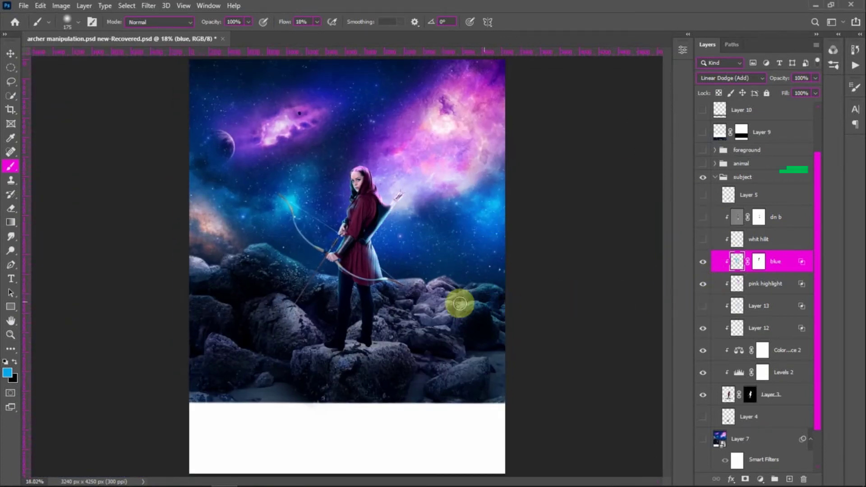
Step: Add a layer mask to pink highlight and paint black to remove it from the archer's back
click(753, 290)
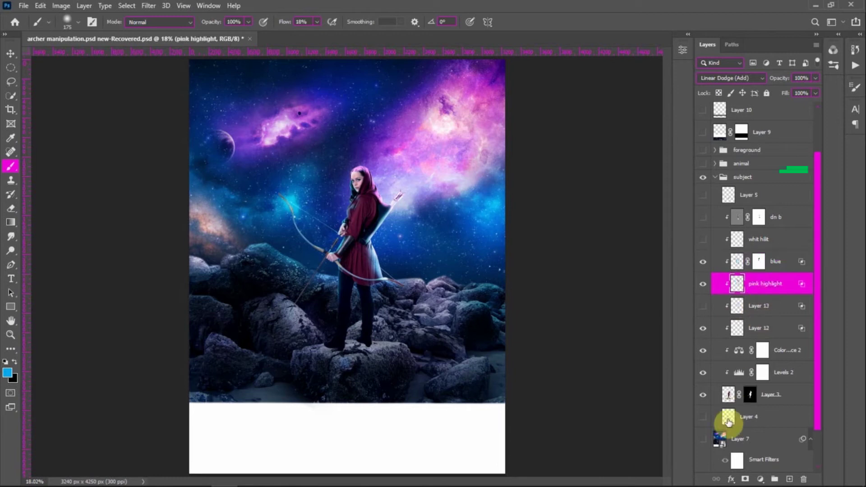
click(742, 480)
key(d)
key(x)
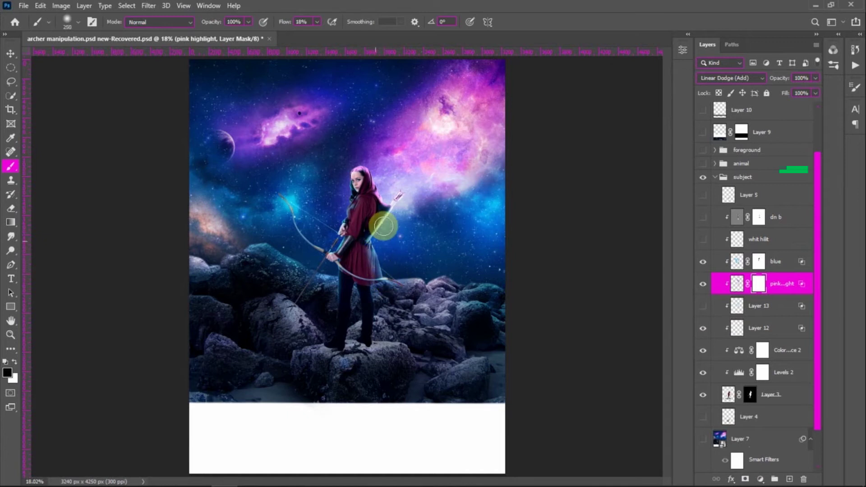
mouse_move(387, 228)
mouse_down()
mouse_move(381, 220)
mouse_move(381, 266)
mouse_move(367, 237)
mouse_move(375, 240)
mouse_move(400, 210)
mouse_move(390, 237)
mouse_move(402, 201)
mouse_move(372, 253)
mouse_move(396, 311)
mouse_move(422, 315)
mouse_up()
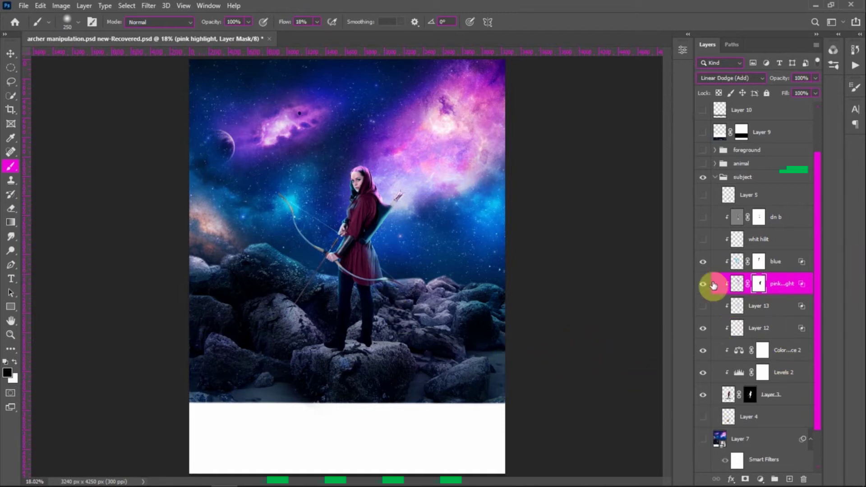
Step: Preview Layer 13's teal tint once more, then delete Layer 12 and Layer 13
click(704, 307)
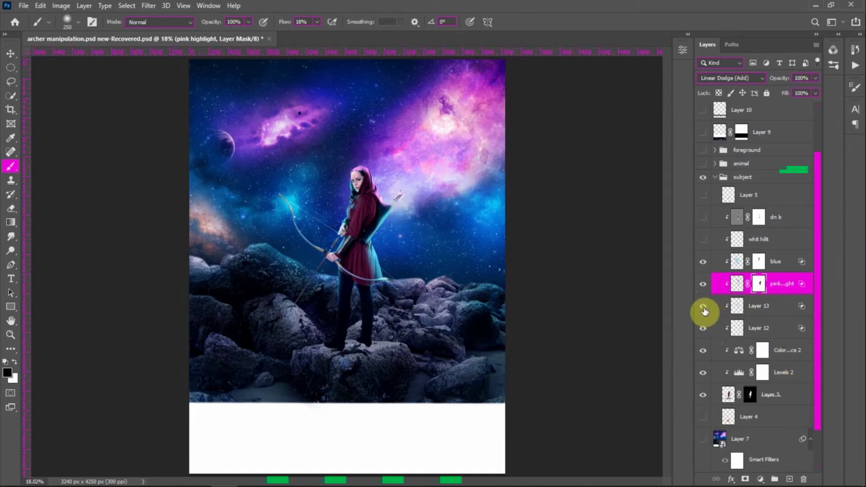
click(703, 308)
click(771, 329)
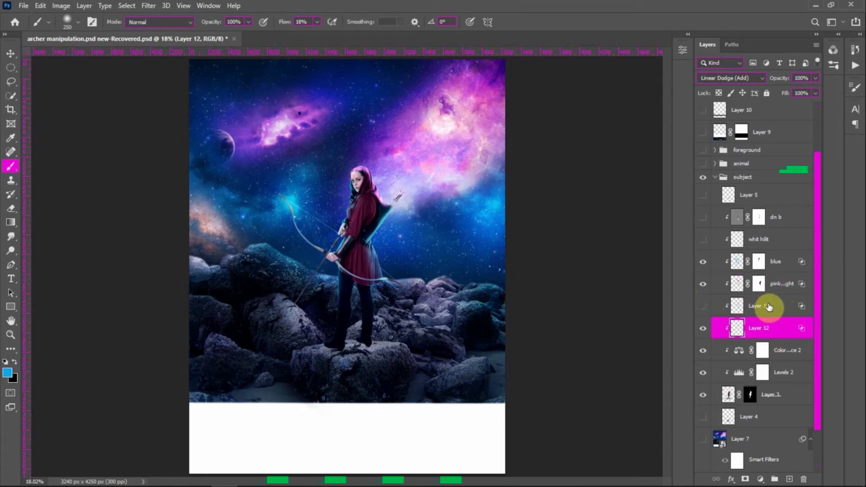
shift+click(769, 307)
drag(773, 315, 803, 478)
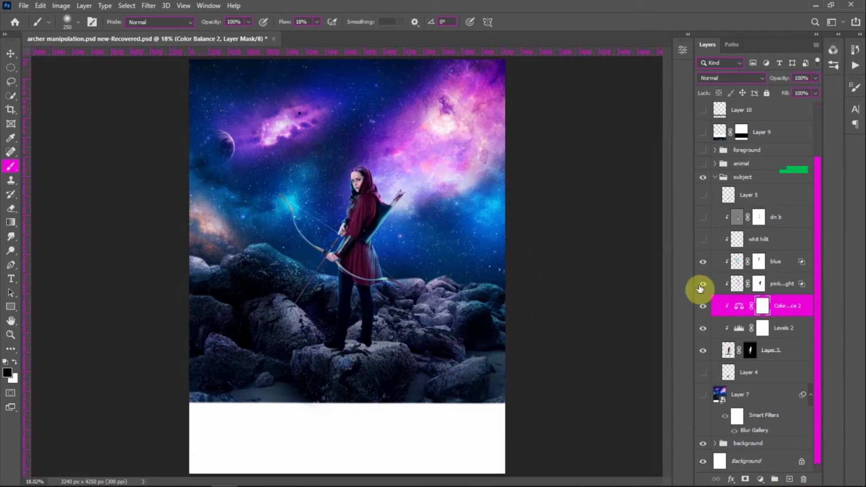
Step: Toggle the blue glow and pink highlight off and back on, then make the whit hilt layer visible
click(702, 265)
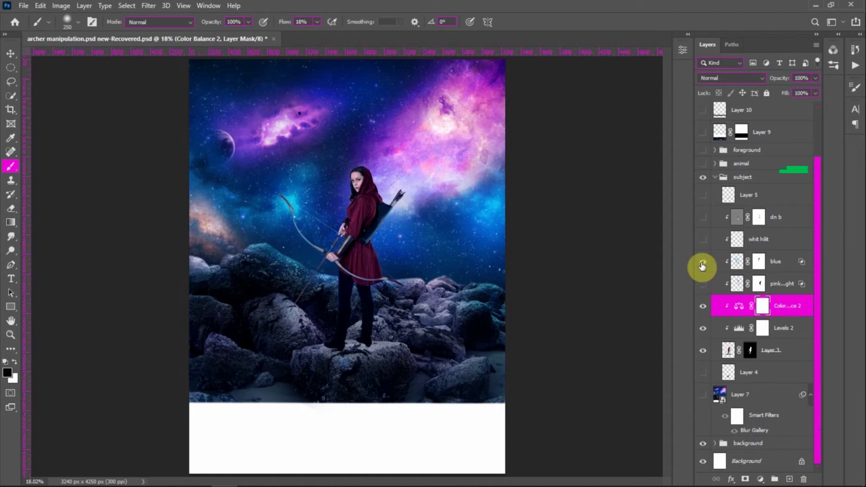
click(702, 265)
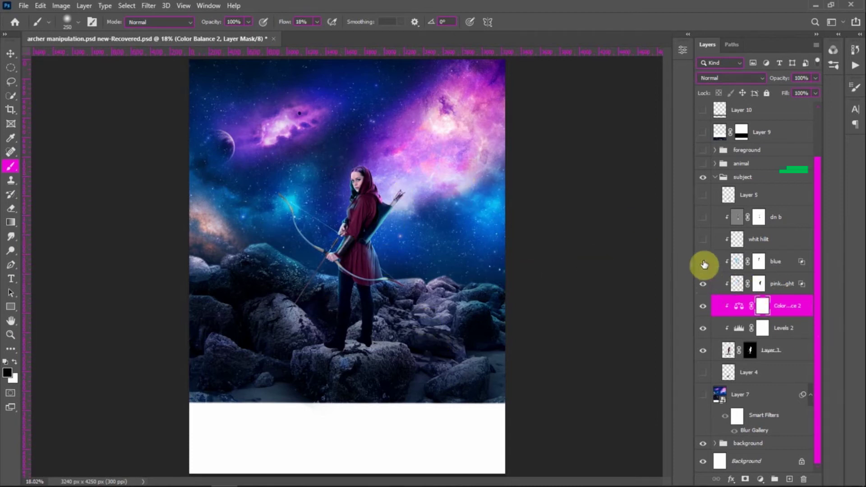
click(702, 283)
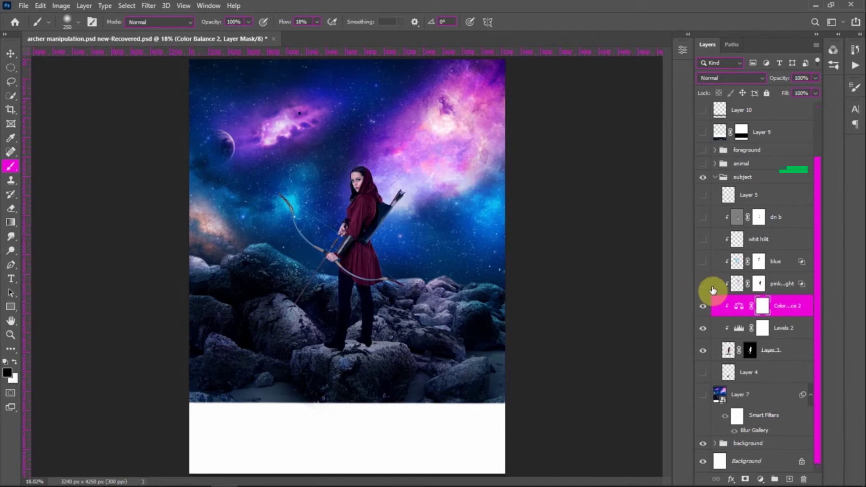
click(703, 284)
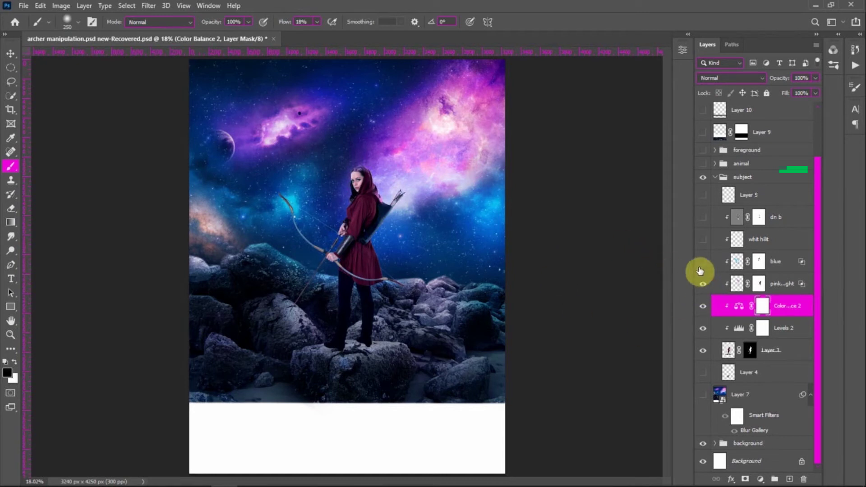
click(702, 263)
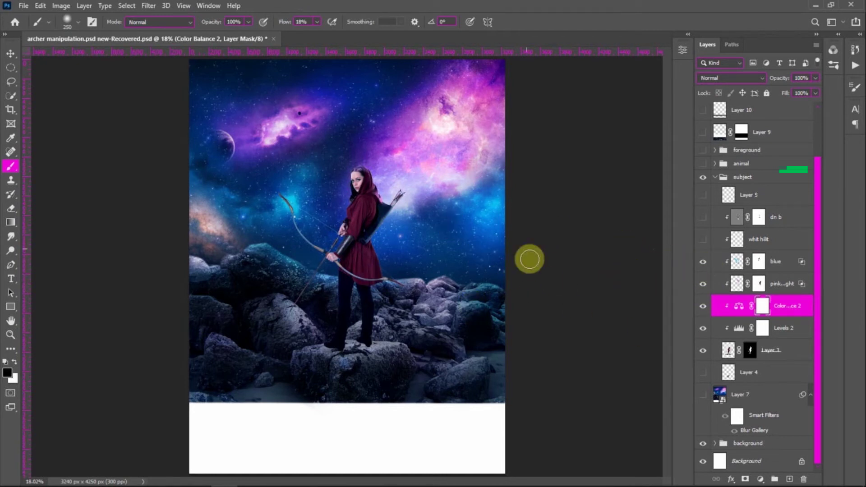
click(703, 239)
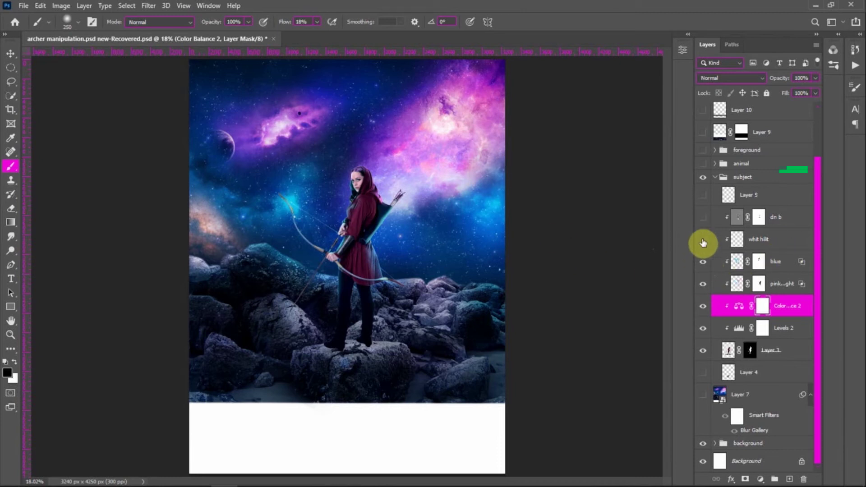
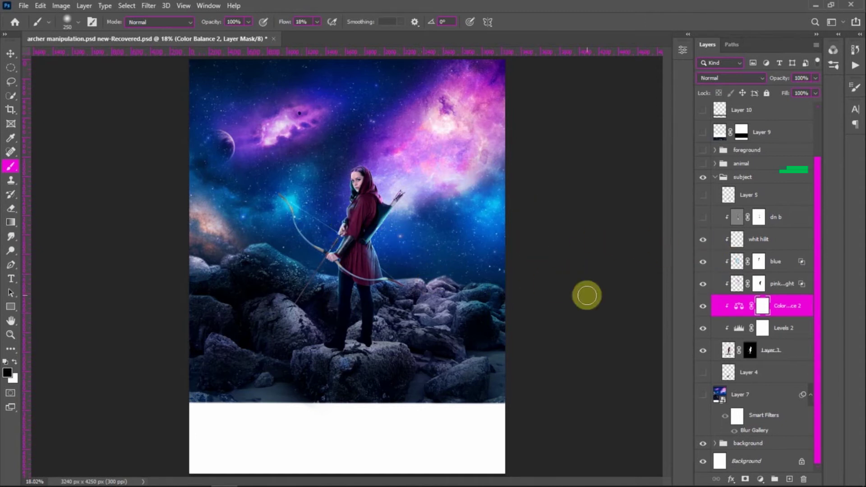
Step: Hide whit hilit, add a new layer above blue, and set white as the painting colour
click(699, 244)
click(774, 261)
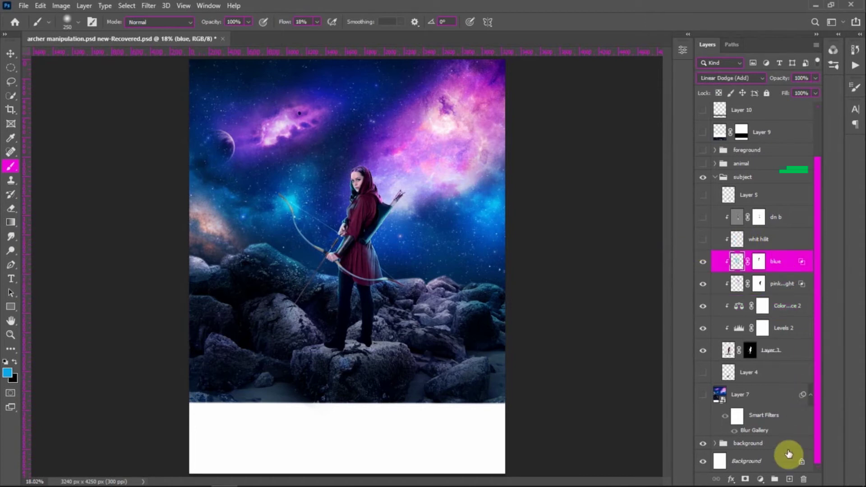
click(789, 480)
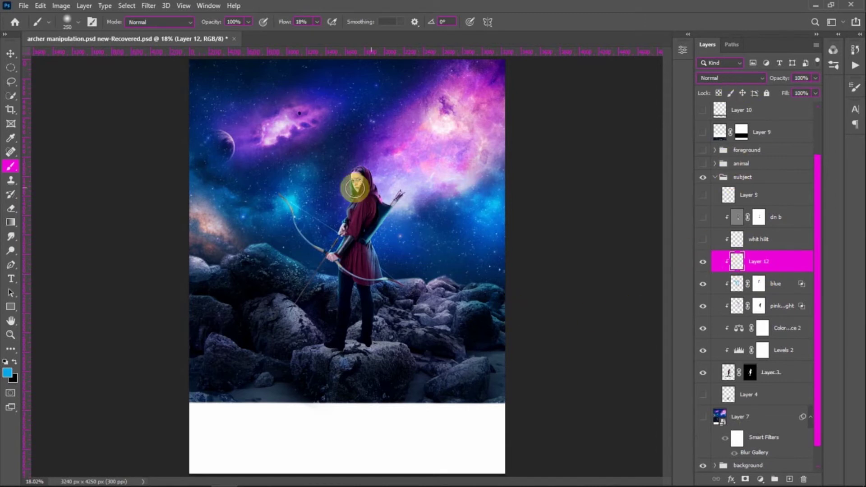
scroll(351, 188, up, 5)
scroll(381, 201, up, 3)
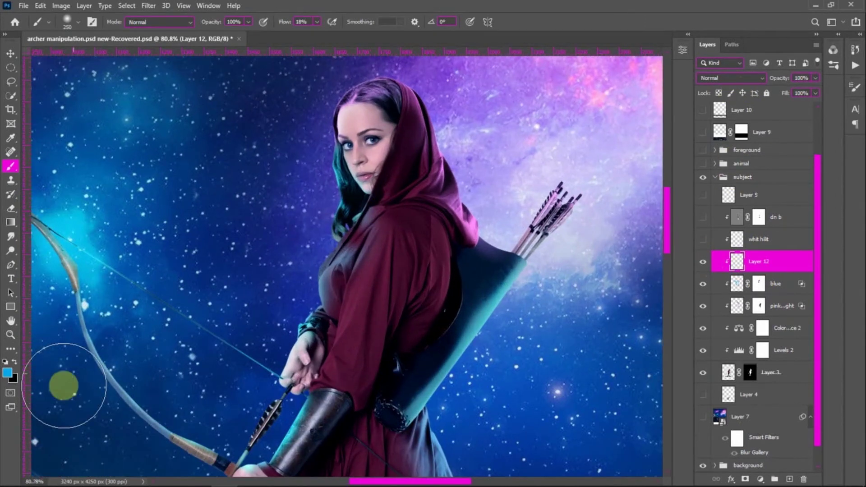
key(d)
key(x)
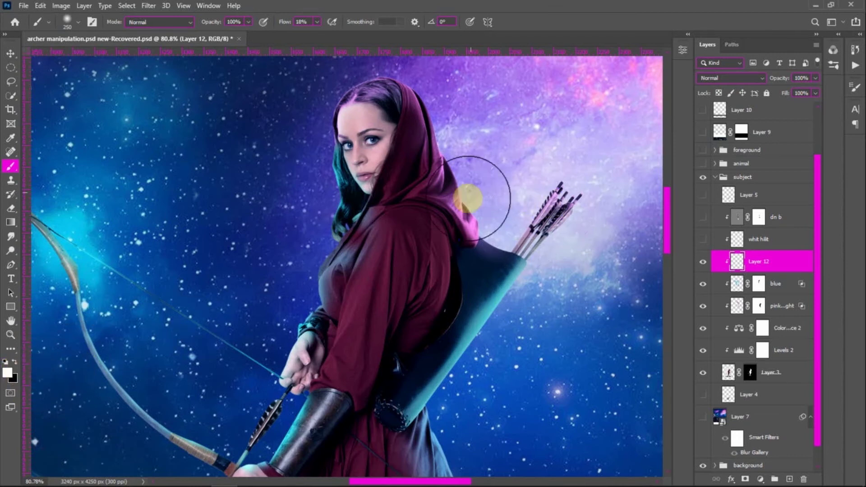
Step: With a smaller brush, paint thin white rim strokes along the hood edge, undoing the last one
key(bracketleft)
key(bracketleft)
key(bracketleft)
key(bracketleft)
key(bracketleft)
key(bracketleft)
key(bracketleft)
key(bracketleft)
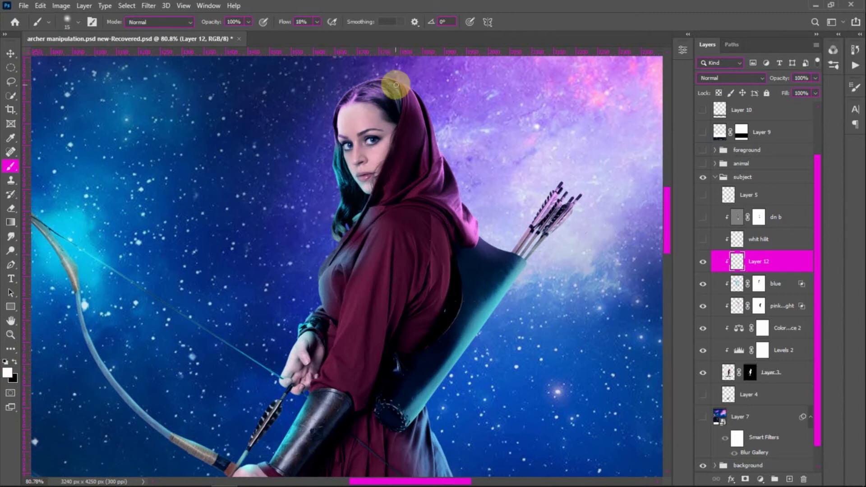
scroll(452, 117, up, 3)
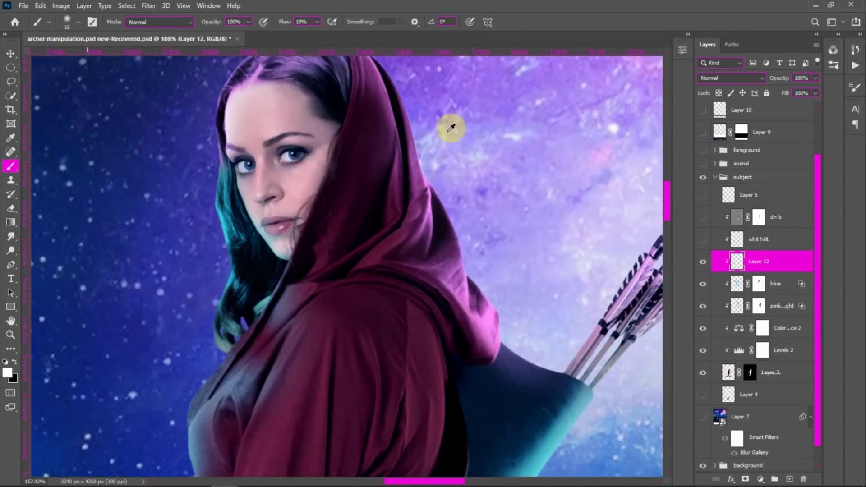
scroll(399, 110, up, 4)
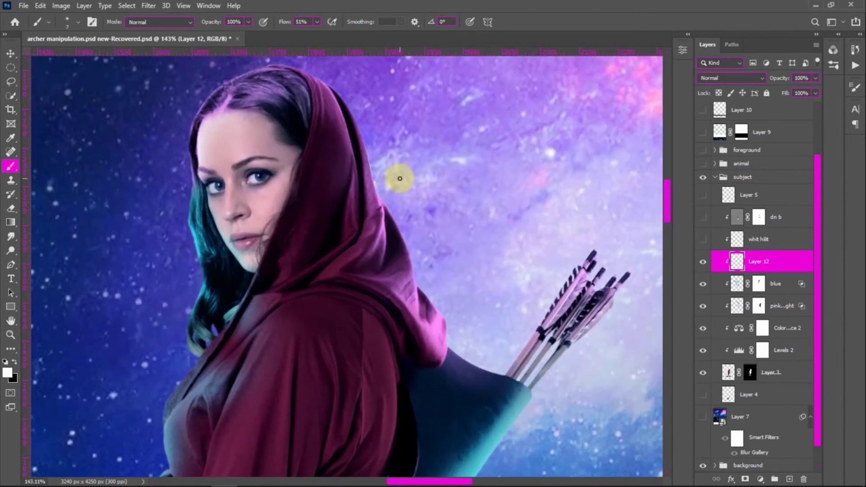
key(bracketleft)
key(bracketleft)
key(bracketleft)
key(bracketleft)
key(bracketleft)
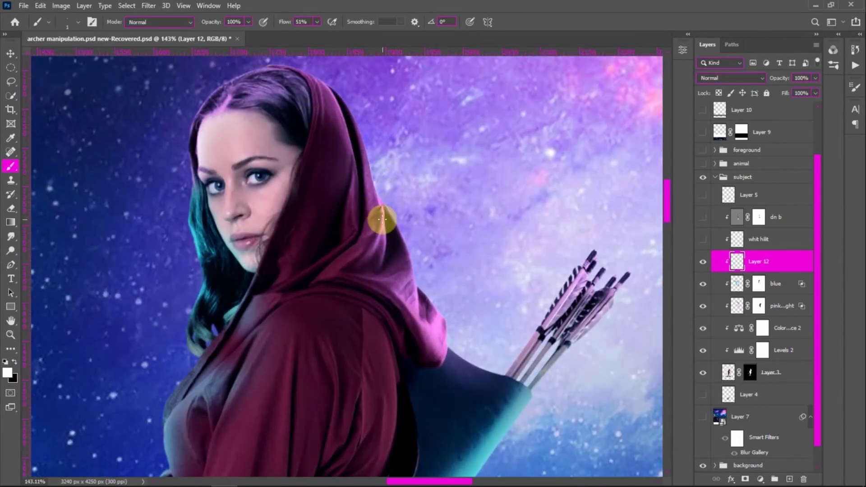
scroll(382, 217, up, 5)
scroll(389, 211, down, 5)
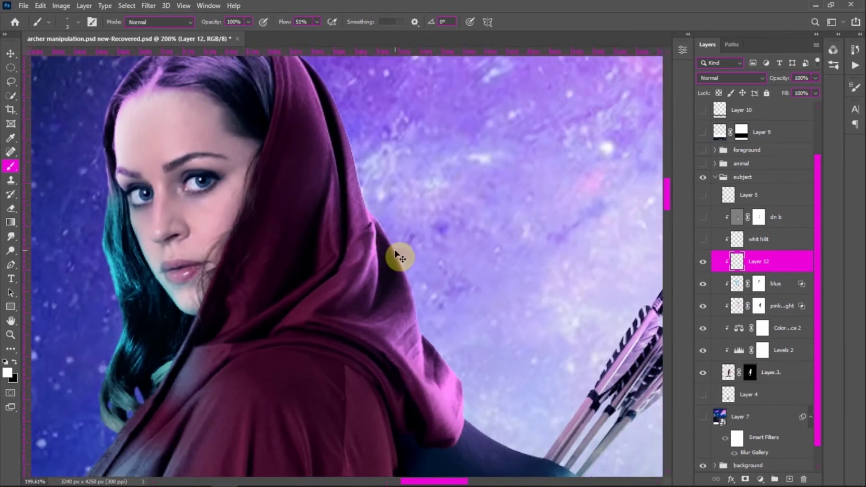
drag(375, 237, 359, 294)
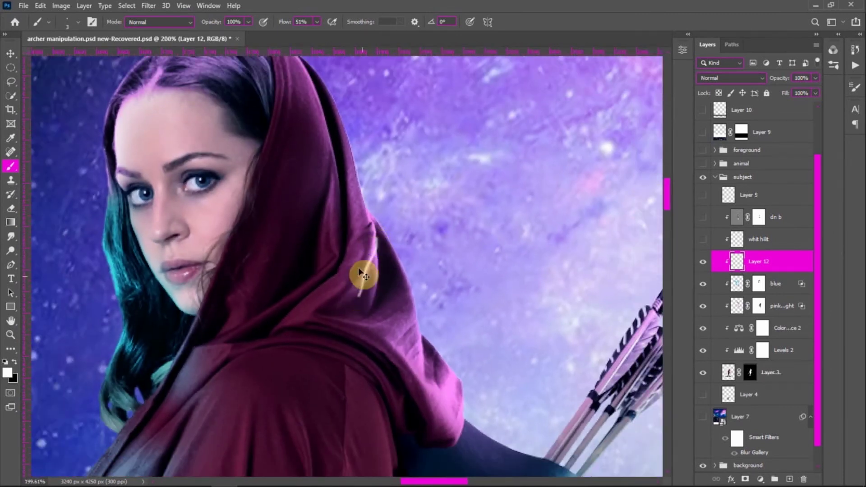
mouse_move(373, 242)
mouse_down()
mouse_move(351, 296)
mouse_move(378, 253)
mouse_move(372, 289)
mouse_up()
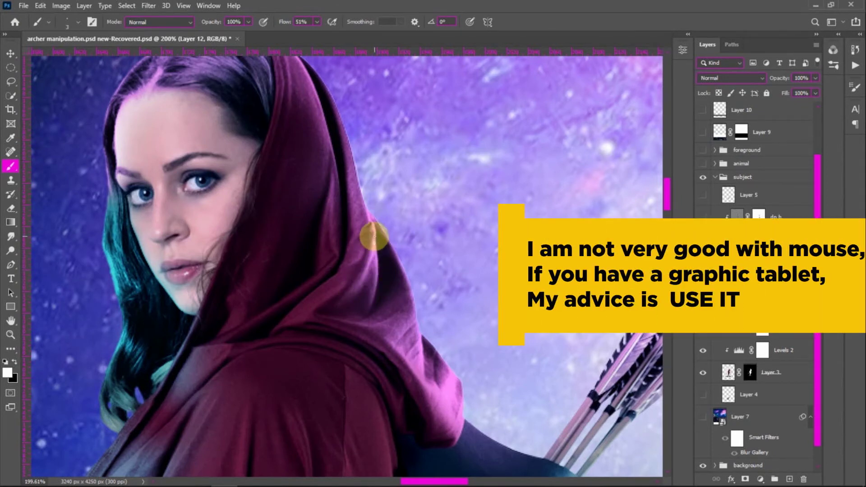
drag(356, 286, 377, 257)
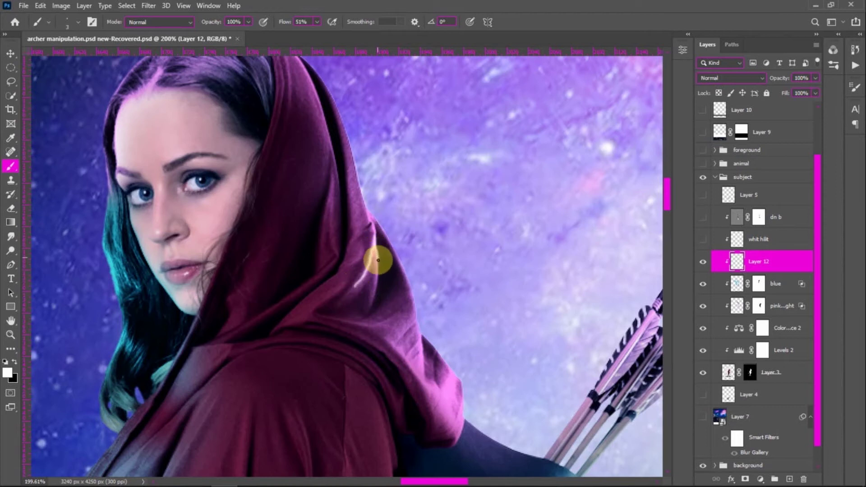
key(ctrl+z)
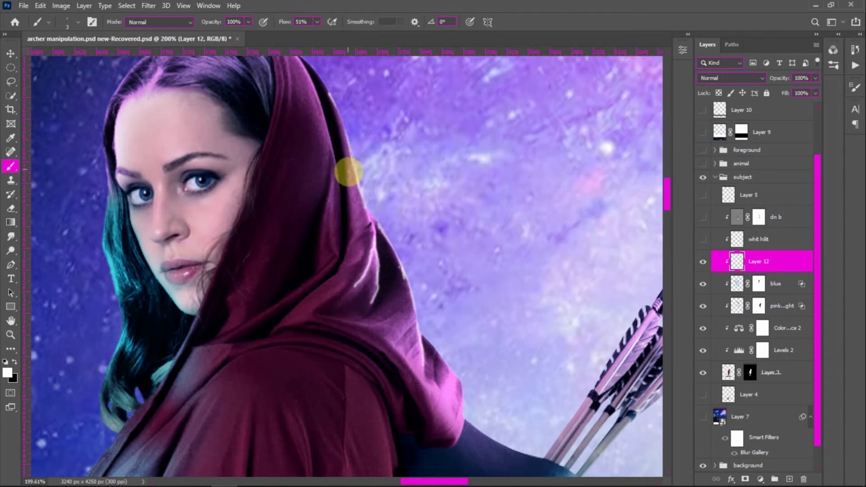
key(ctrl+0)
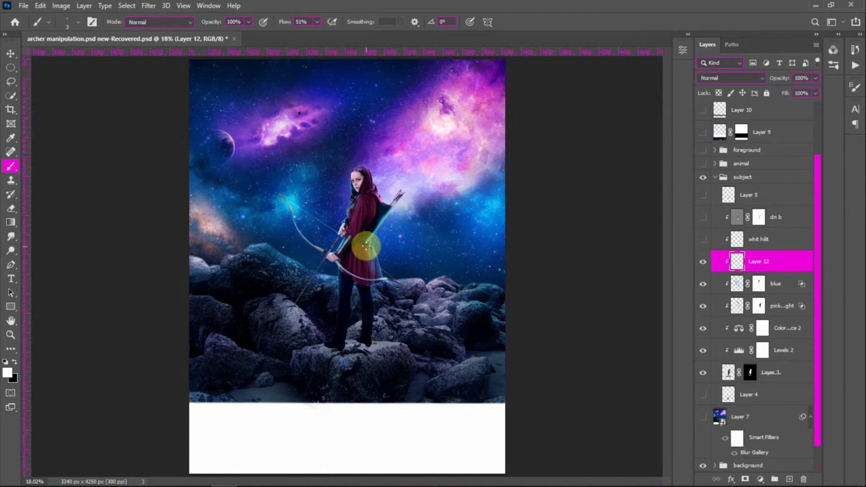
Step: Hide Layer 12 and show whit hilit, zooming in to compare the hood highlights
scroll(366, 248, up, 6)
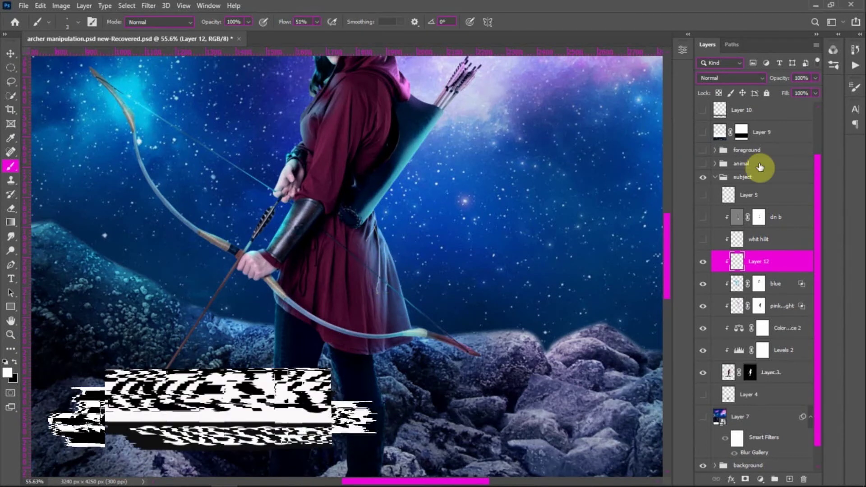
click(703, 262)
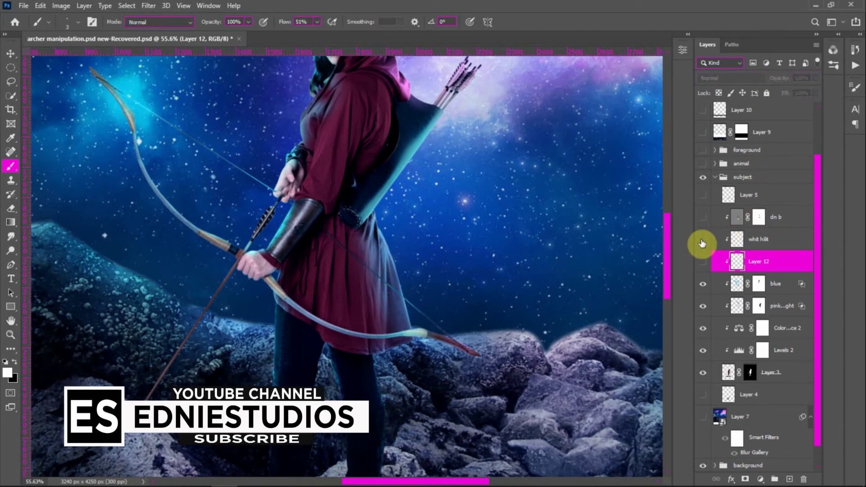
click(703, 239)
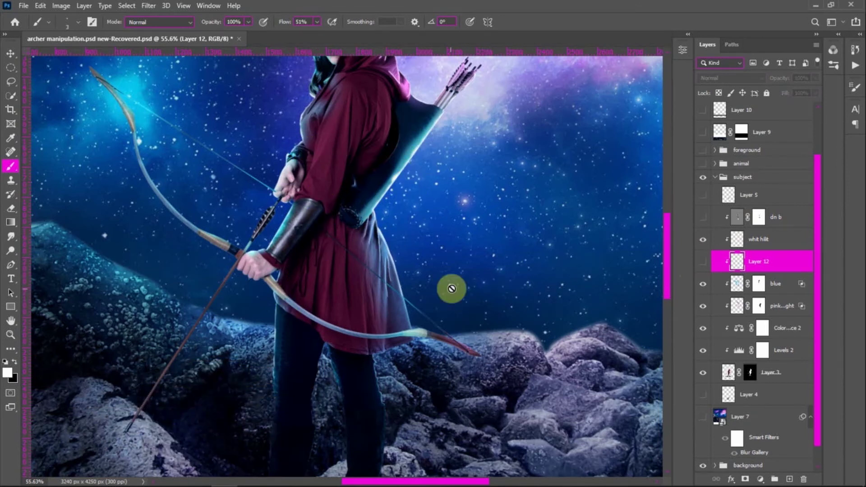
scroll(423, 277, up, 2)
scroll(429, 266, up, 4)
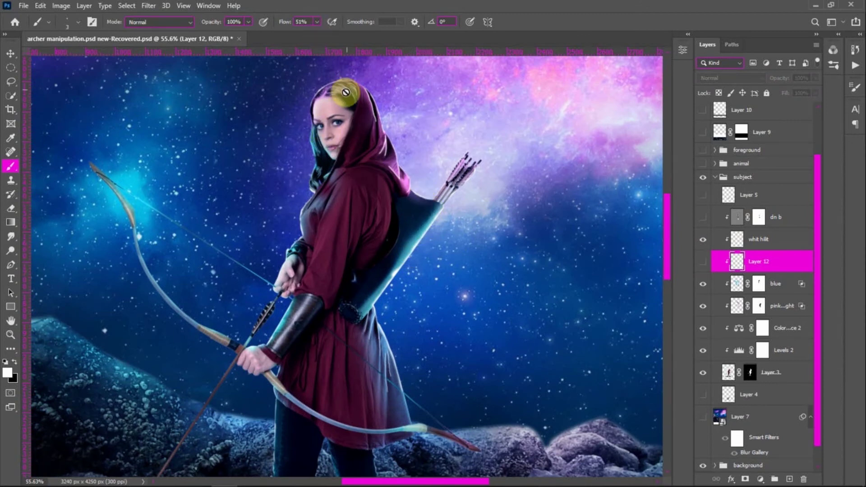
scroll(335, 92, up, 3)
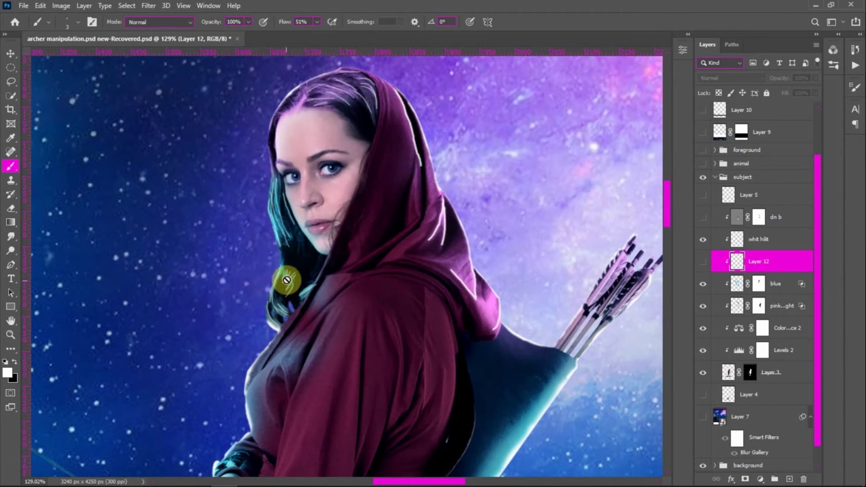
scroll(431, 245, down, 3)
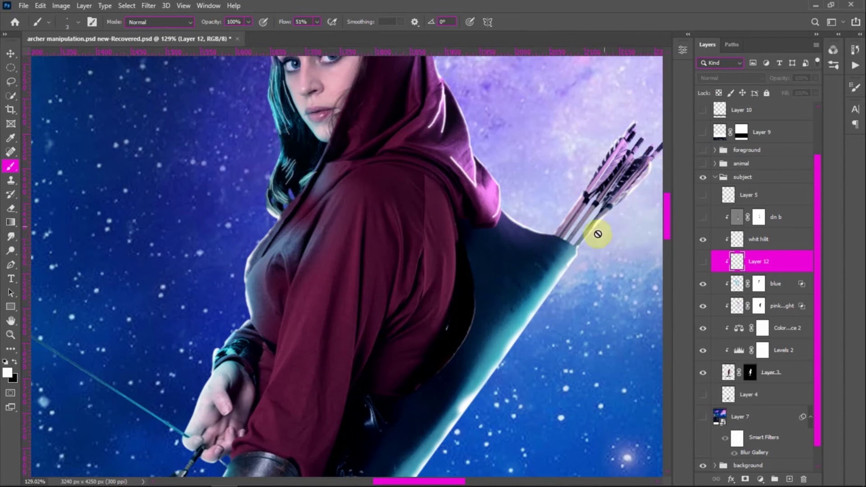
scroll(587, 253, down, 10)
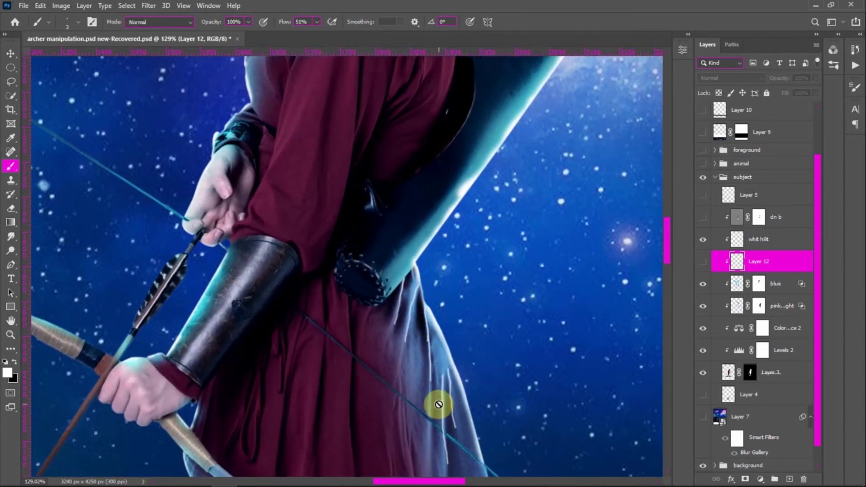
scroll(438, 404, down, 5)
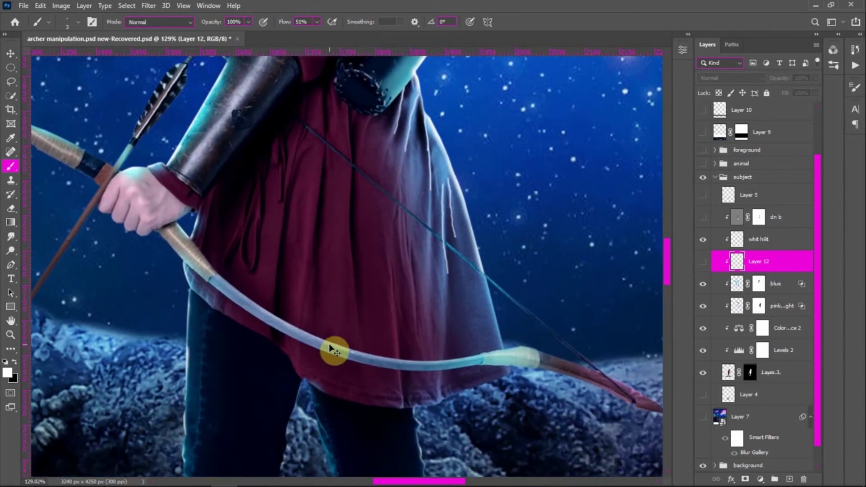
key(ctrl+0)
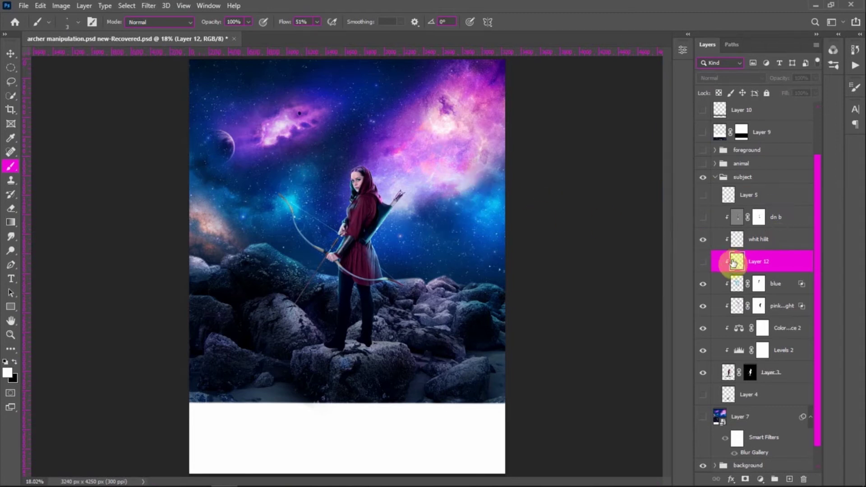
Step: Delete Layer 12 with its hood strokes and select the whit hilit layer
drag(773, 263, 803, 479)
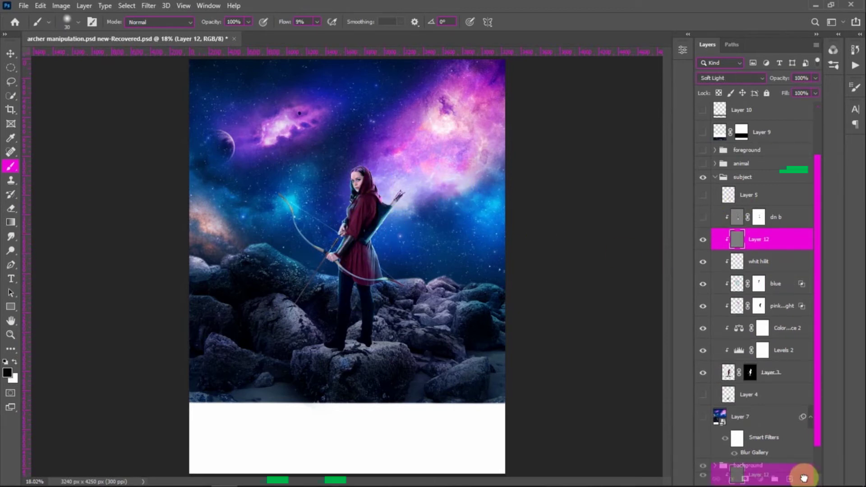
drag(804, 478, 804, 478)
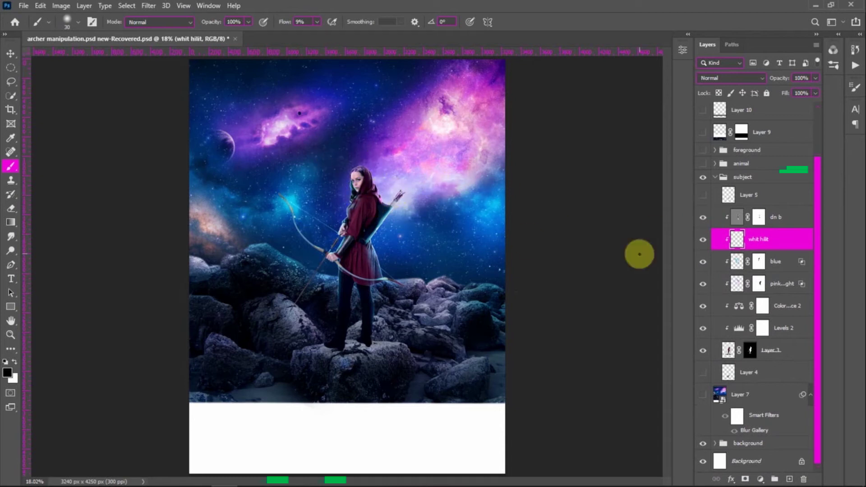
Step: Toggle the whit hilit highlight off and on again to compare it
click(704, 241)
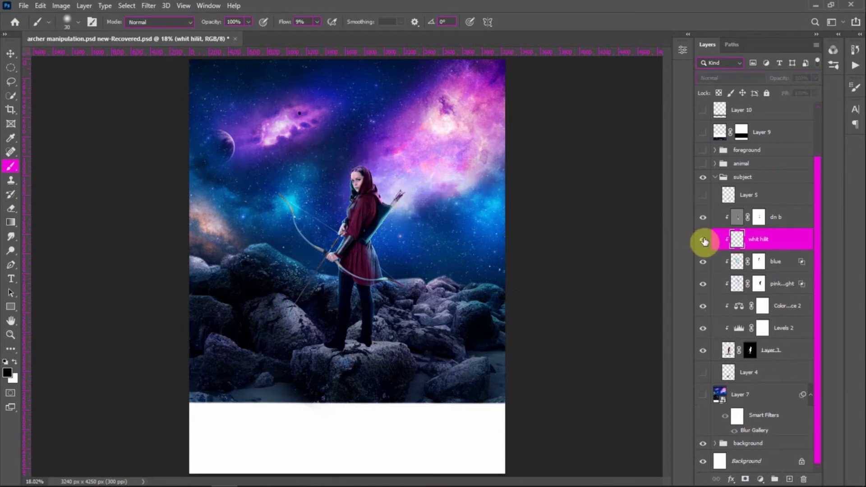
click(703, 240)
click(704, 241)
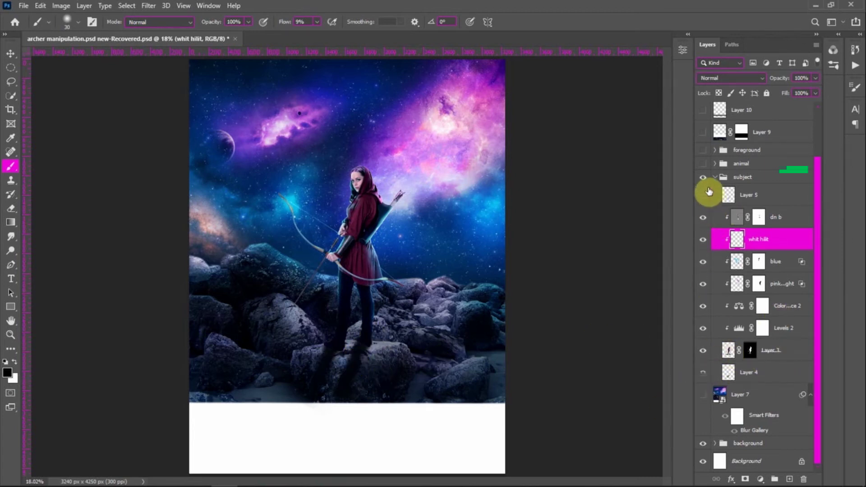
Step: Paint a dark shadow beside the archer's boot and turn on Layer 5
scroll(344, 345, up, 5)
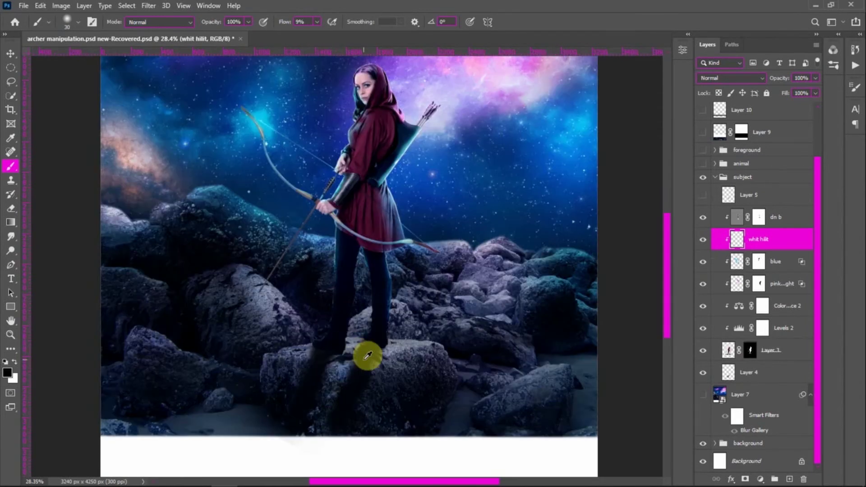
drag(293, 342, 334, 349)
click(703, 195)
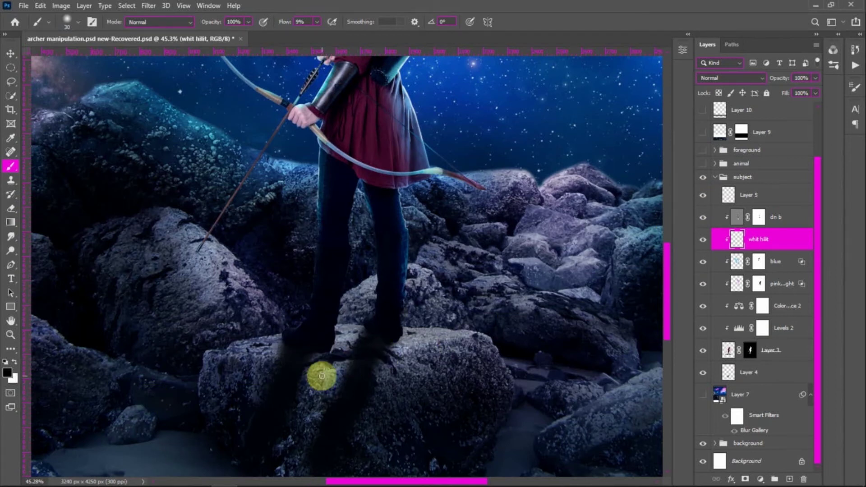
key(ctrl+0)
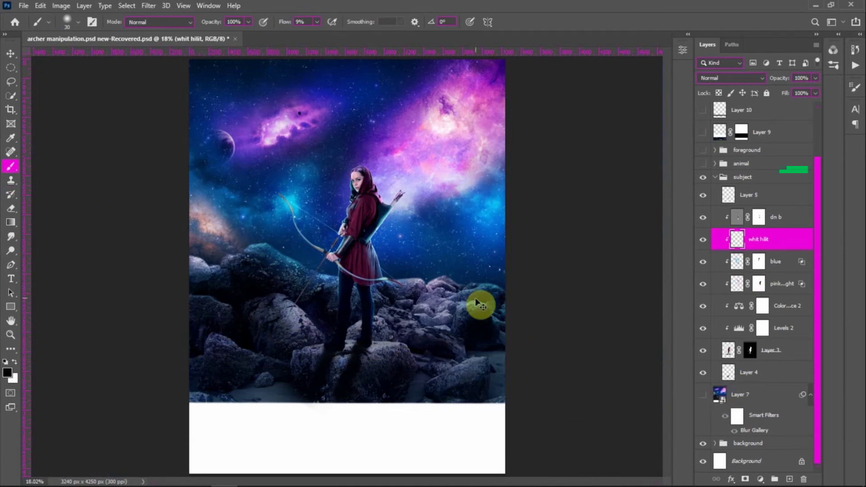
Step: Hide Layers 5 and 4 and add a new empty Layer 12 above Layer 7
click(703, 197)
click(702, 380)
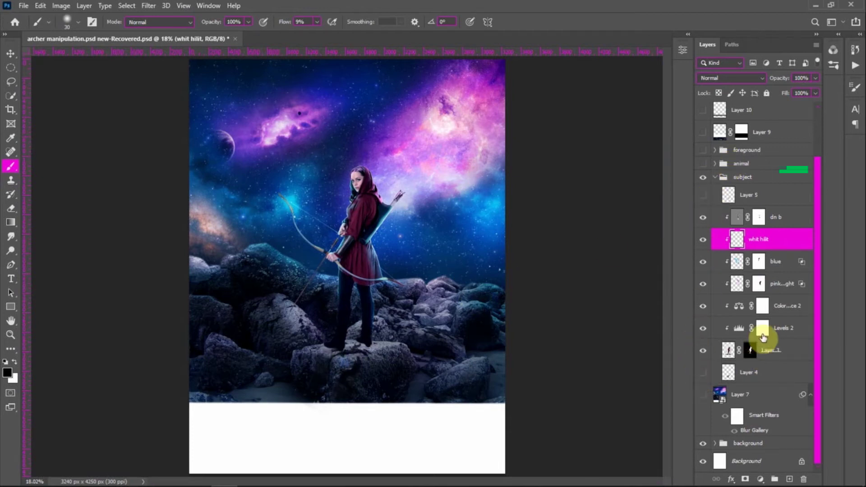
click(768, 392)
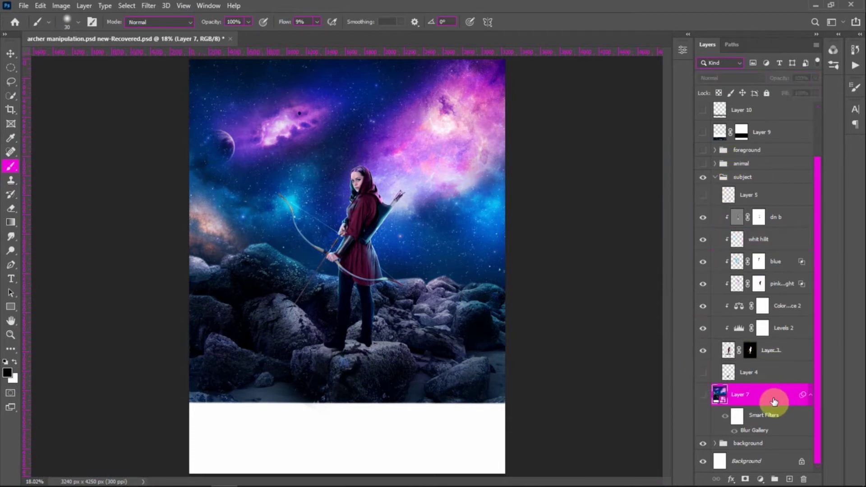
click(789, 480)
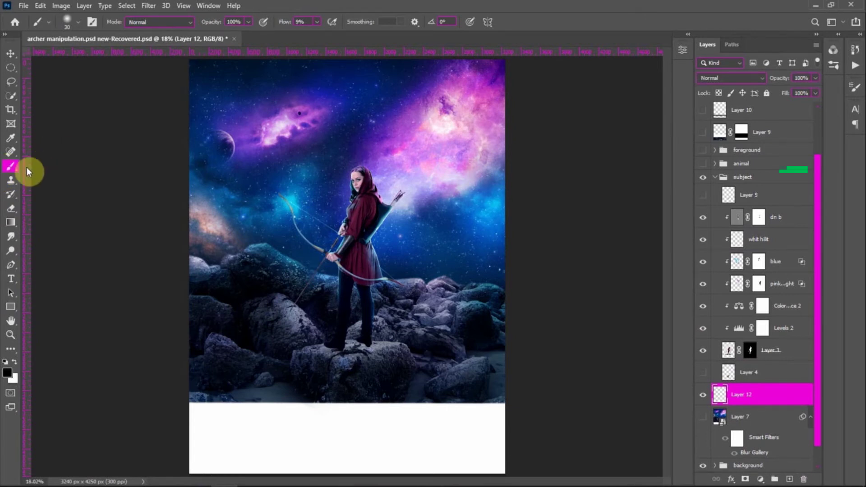
Step: Sample a rock colour from the canvas to paint the shadow with
scroll(298, 362, up, 5)
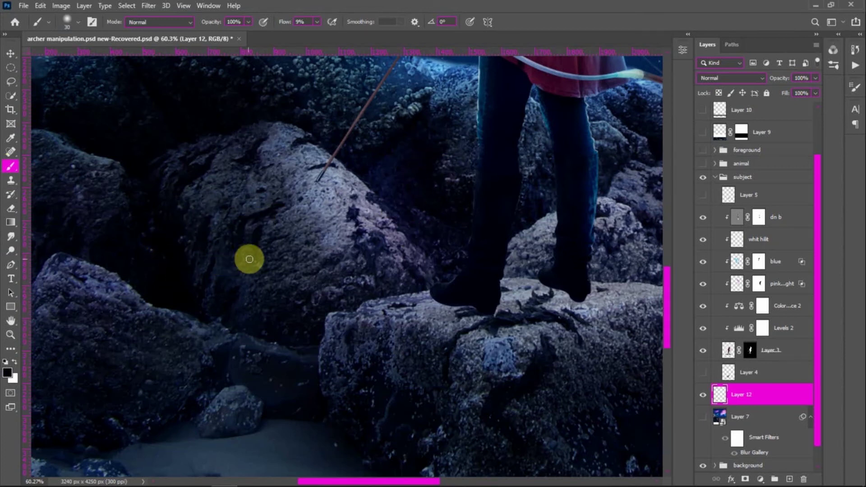
alt+click(431, 197)
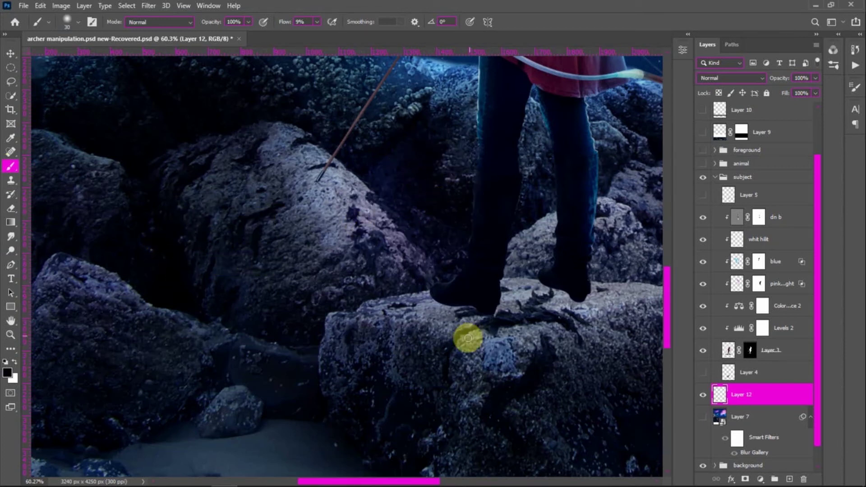
click(740, 78)
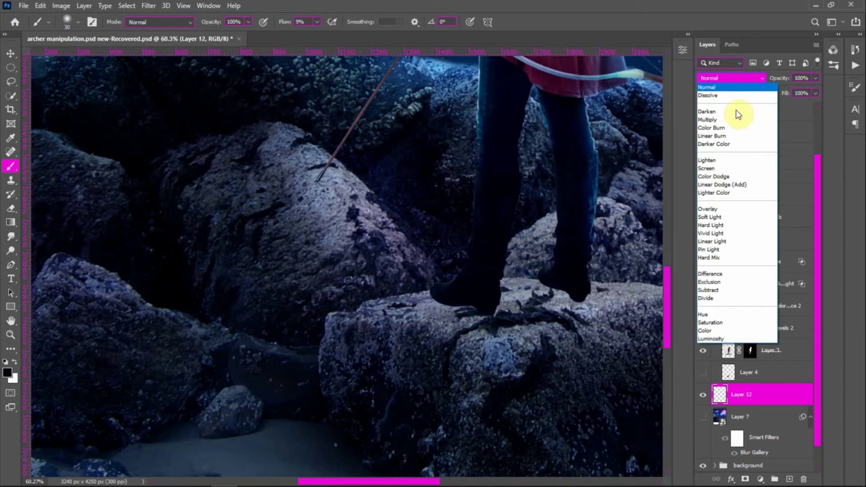
Step: Set Layer 12 to Multiply and darken the rock around the boots at 47% brush flow
click(735, 116)
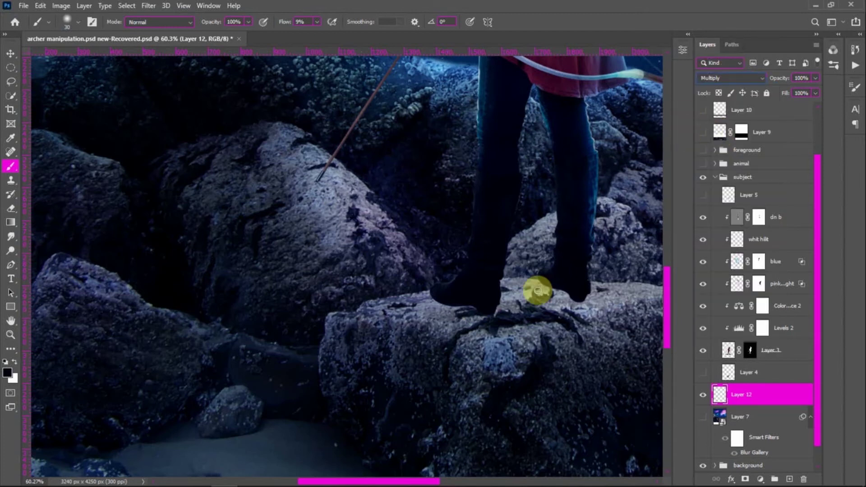
drag(538, 291, 467, 313)
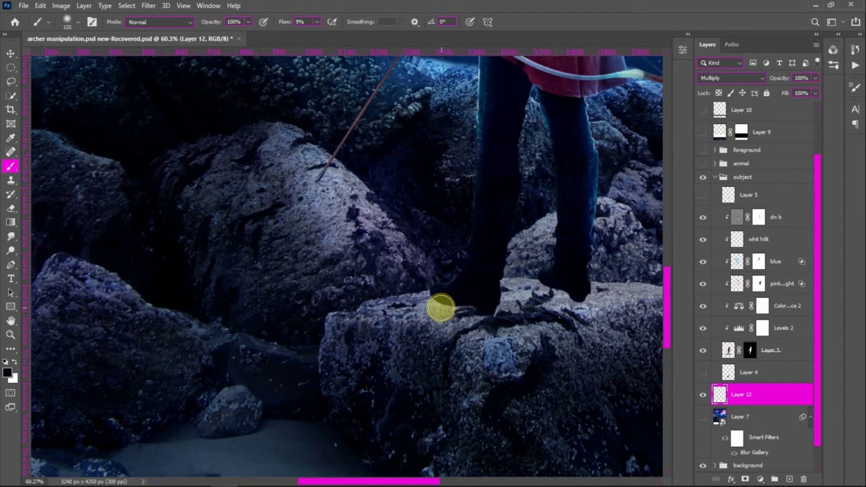
mouse_move(449, 307)
mouse_down()
mouse_move(455, 325)
mouse_move(468, 315)
mouse_move(463, 327)
mouse_move(413, 297)
mouse_up()
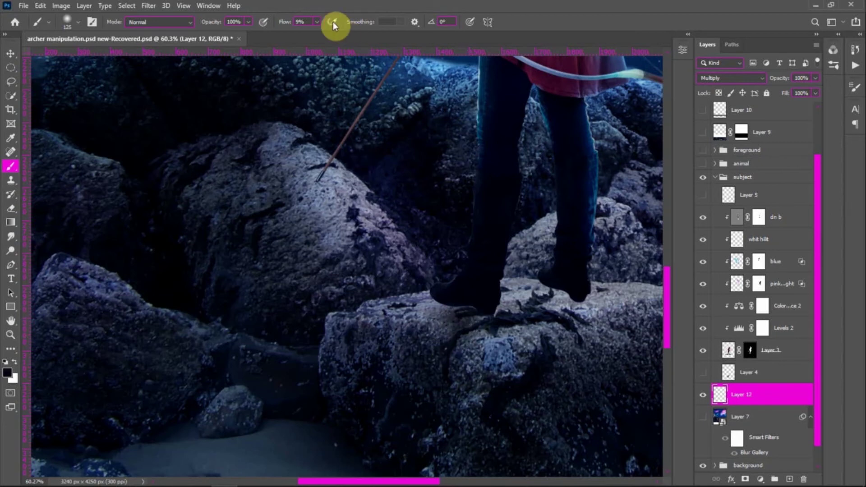
drag(329, 33, 337, 35)
mouse_move(438, 336)
mouse_down()
mouse_move(445, 302)
mouse_move(441, 328)
mouse_move(449, 305)
mouse_move(468, 305)
mouse_move(436, 395)
mouse_up()
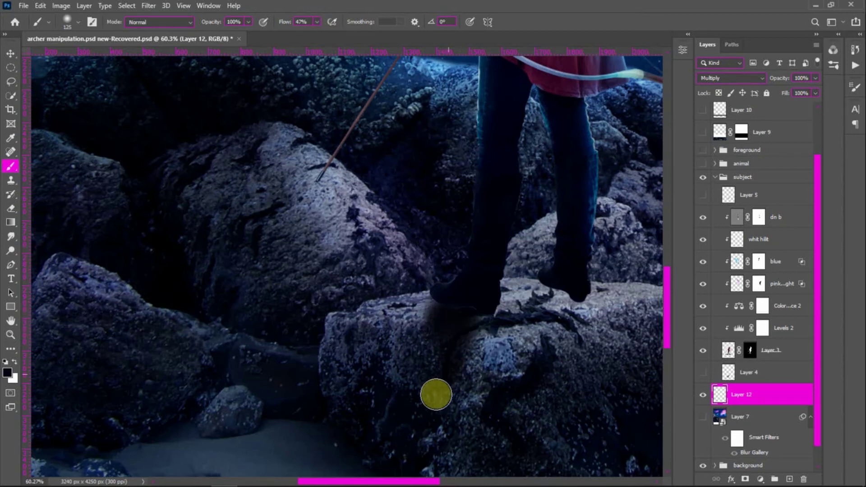
Step: Paint a long shadow below the archer's feet, blending it back up toward the boots
scroll(493, 266, up, 2)
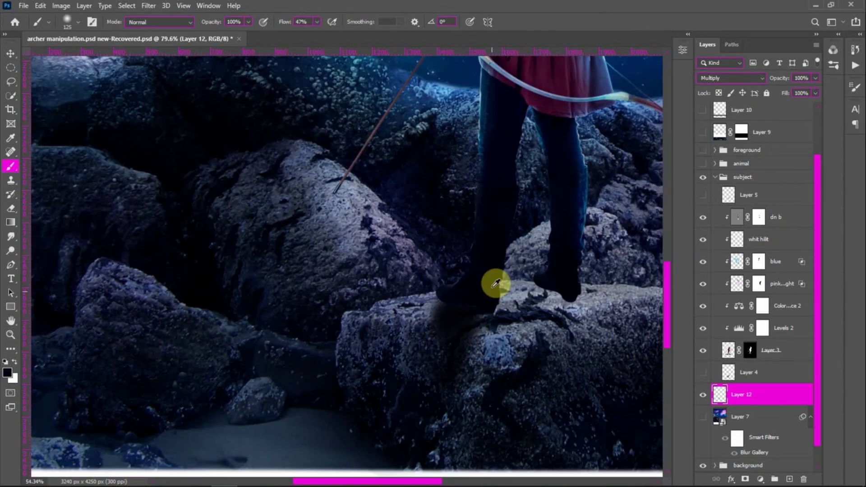
scroll(496, 283, down, 4)
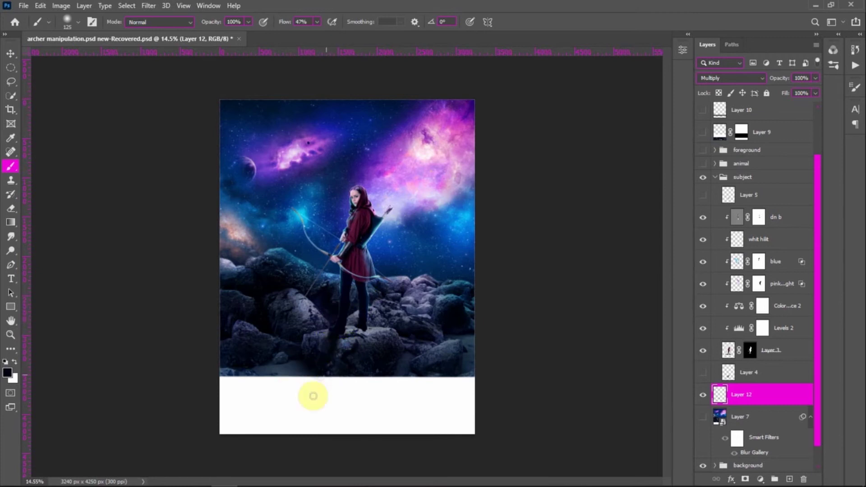
scroll(343, 341, up, 5)
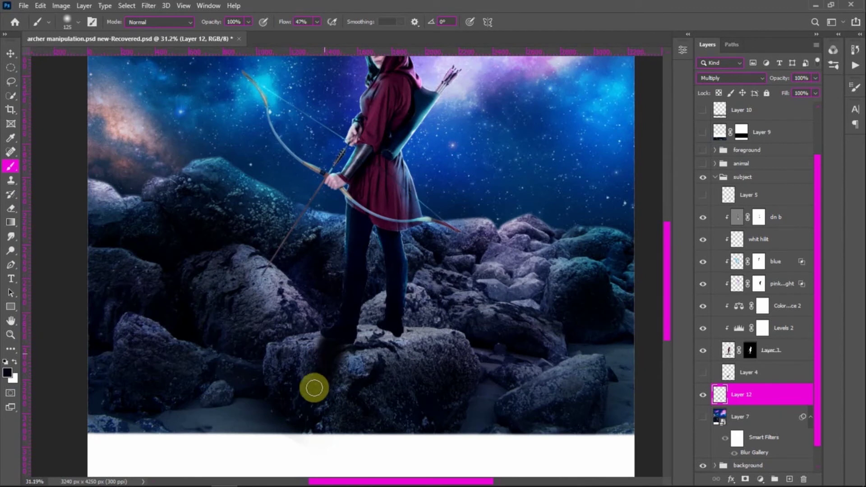
mouse_move(314, 388)
mouse_down()
mouse_move(319, 356)
mouse_move(340, 360)
mouse_move(381, 329)
mouse_move(387, 340)
mouse_move(363, 376)
mouse_up()
mouse_move(352, 408)
mouse_down()
mouse_move(373, 375)
mouse_move(372, 395)
mouse_move(355, 390)
mouse_move(371, 345)
mouse_move(325, 337)
mouse_move(393, 332)
mouse_up()
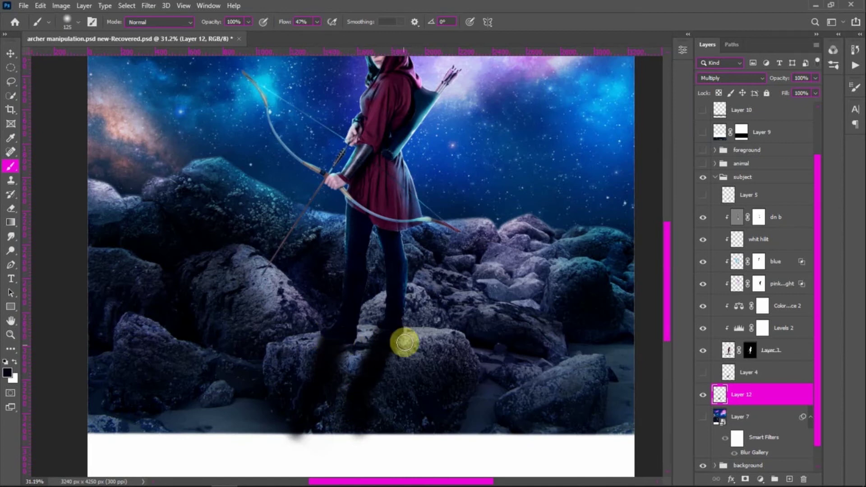
scroll(402, 340, down, 3)
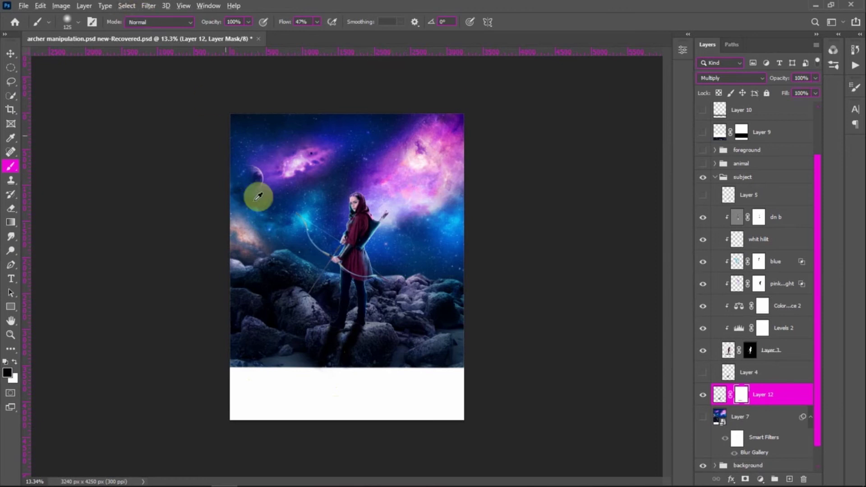
Step: Soften Layer 12's shadow pixels with a Gaussian Blur of 15.3 pixels
scroll(341, 321, up, 2)
scroll(367, 372, up, 2)
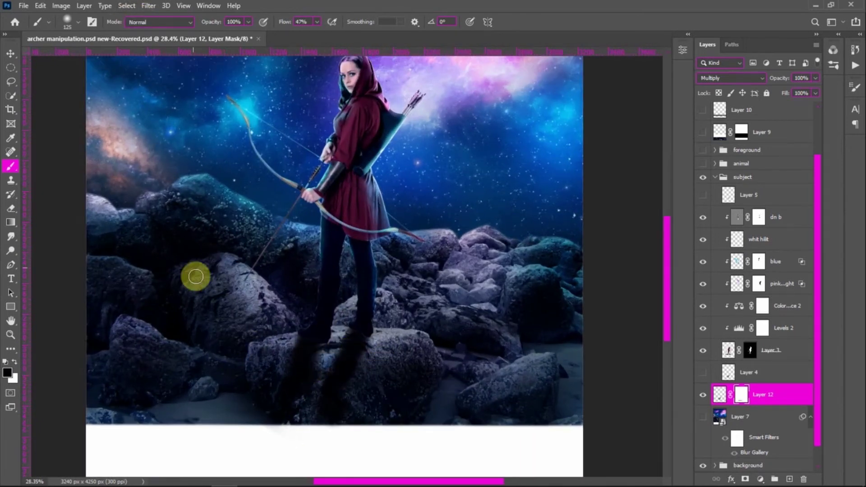
click(721, 395)
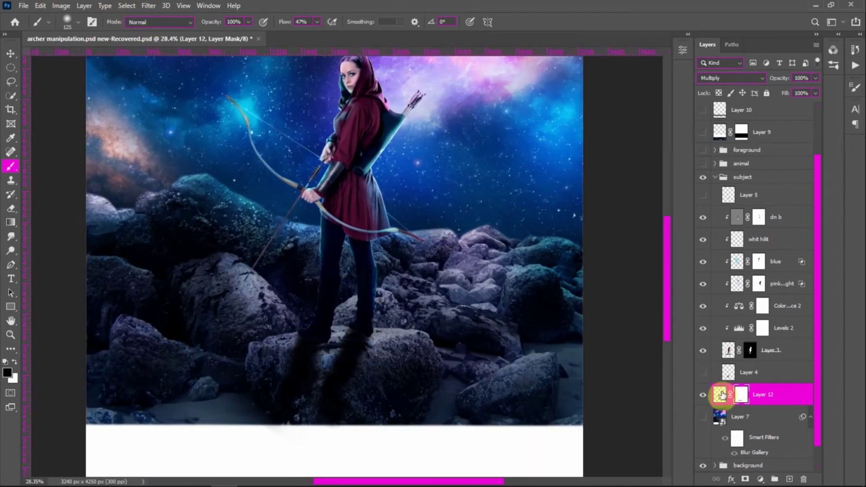
click(149, 5)
mouse_move(255, 145)
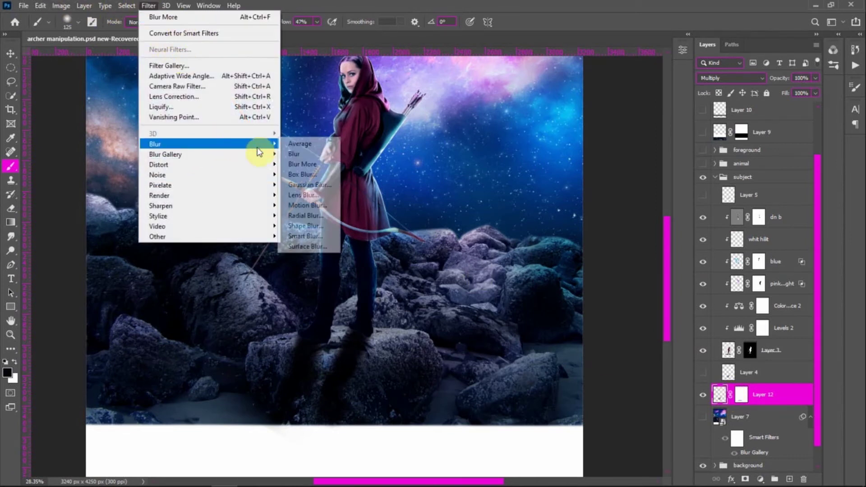
click(299, 185)
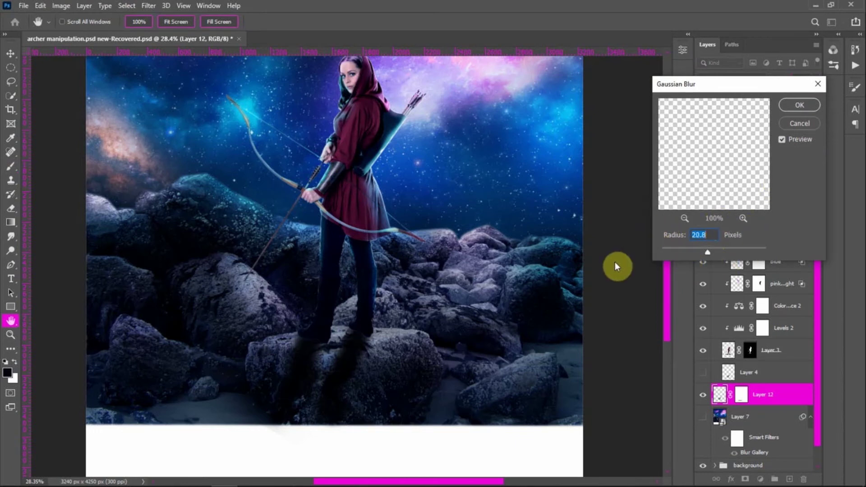
click(706, 253)
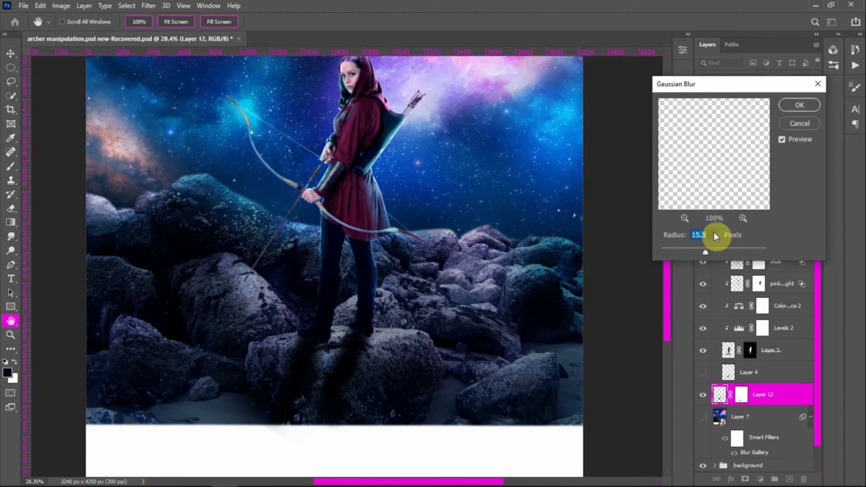
click(797, 105)
key(b)
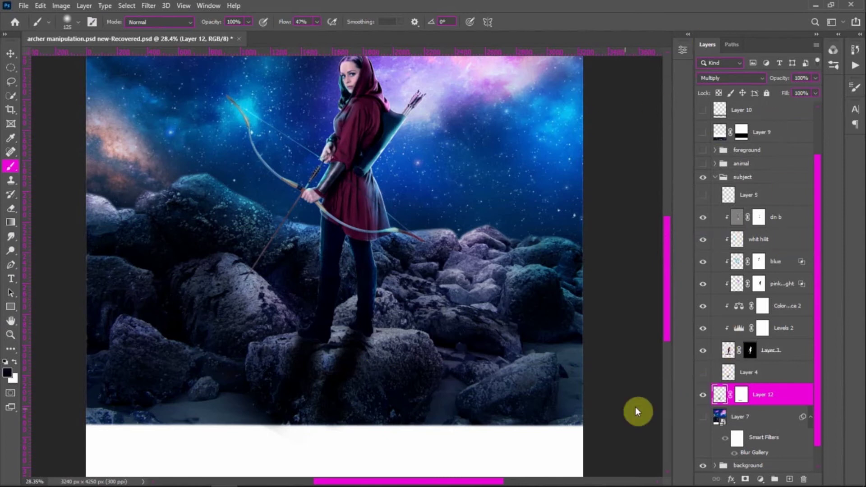
Step: Add a new Layer 13 below Layer 5 and set it to Multiply
scroll(310, 348, up, 3)
scroll(315, 346, up, 4)
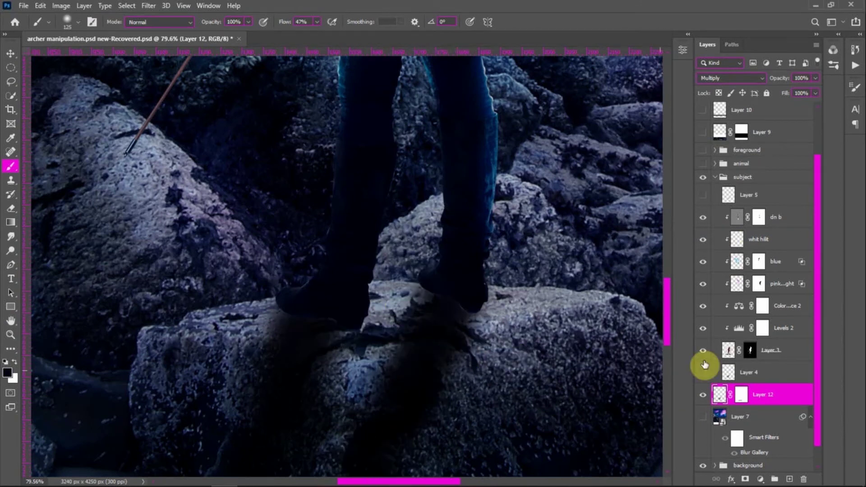
click(755, 197)
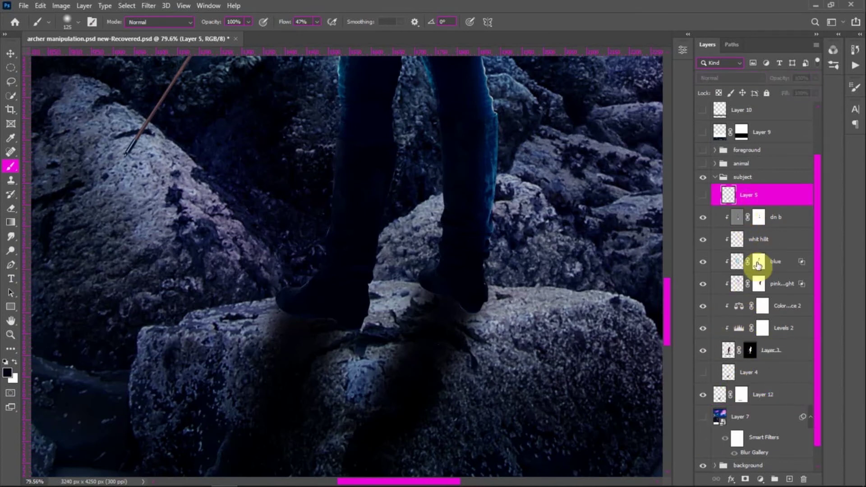
click(770, 221)
key(ctrl+shift+alt+n)
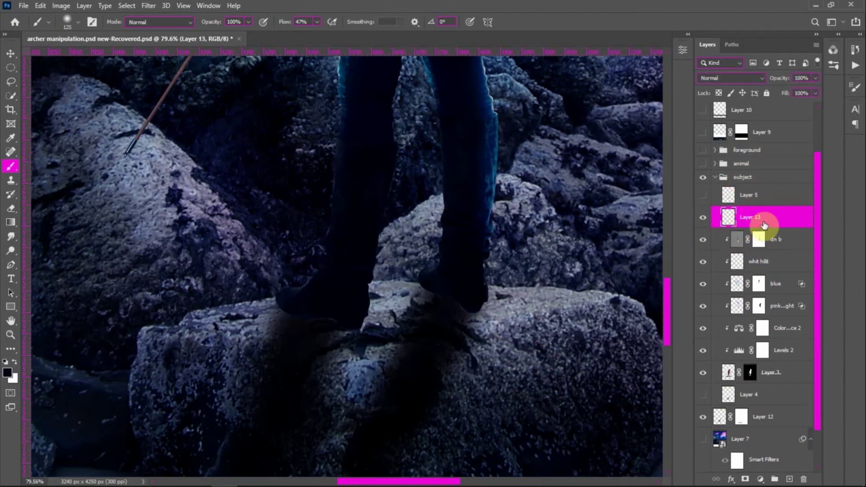
click(738, 79)
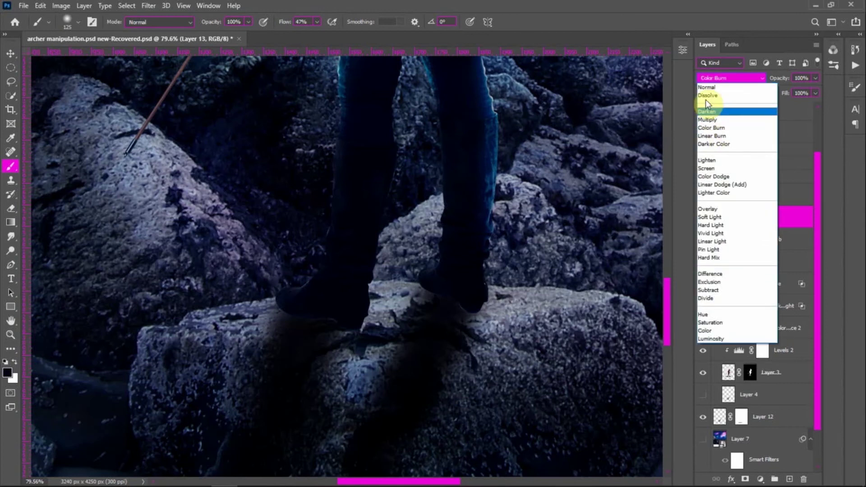
click(712, 120)
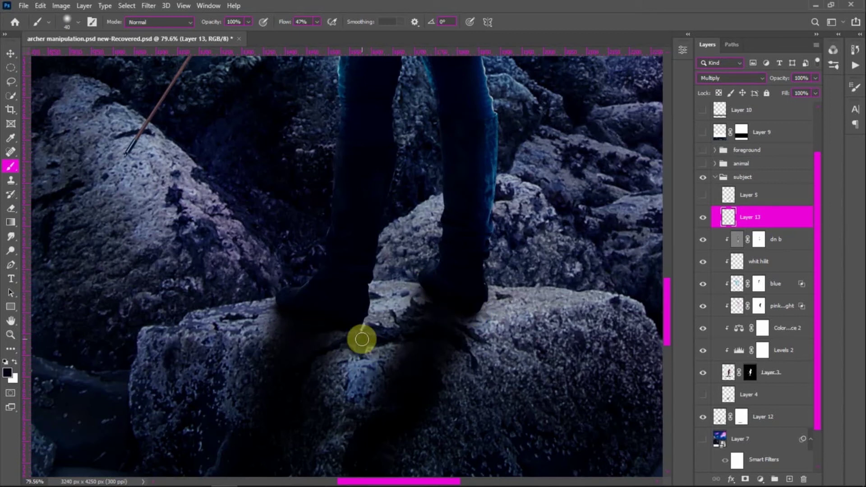
key(ctrl+0)
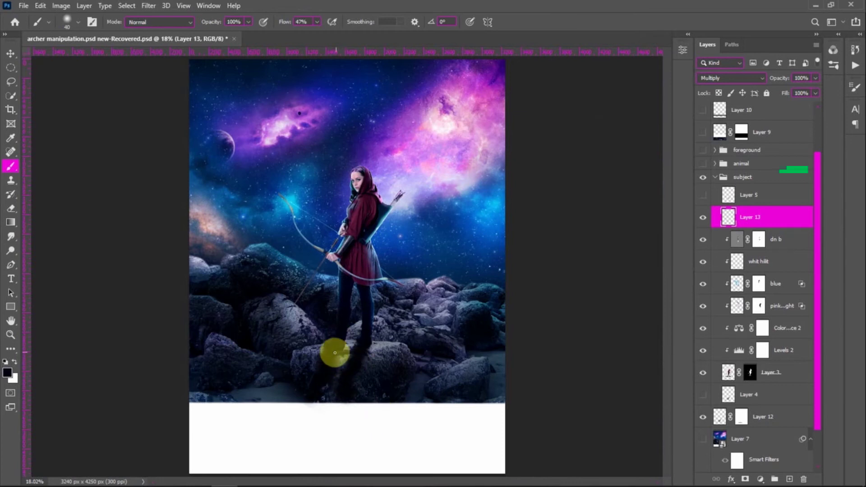
Step: Return to Layer 12 and enlarge the brush to 80 for the foot shadow
scroll(332, 352, up, 2)
scroll(332, 353, up, 3)
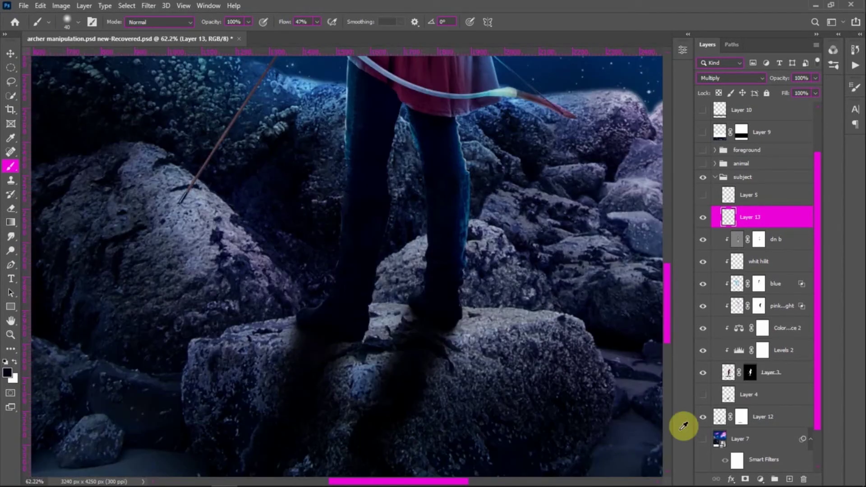
click(721, 419)
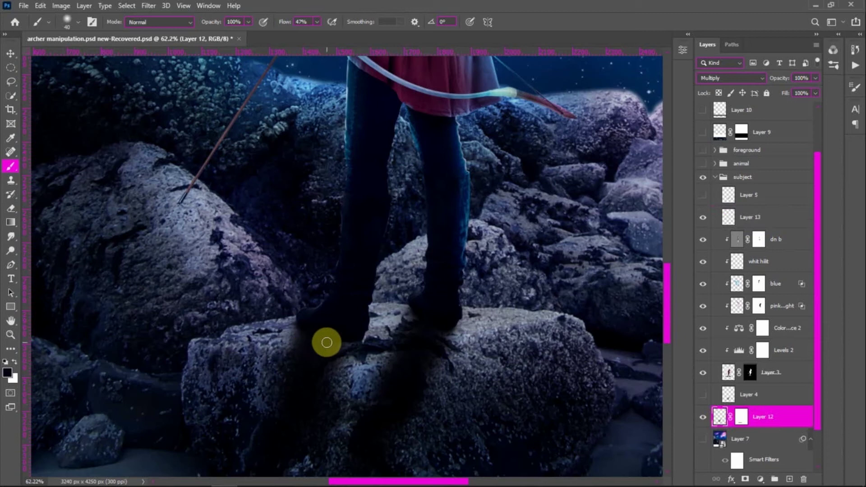
key(bracketright)
key(bracketright)
key(bracketright)
key(bracketright)
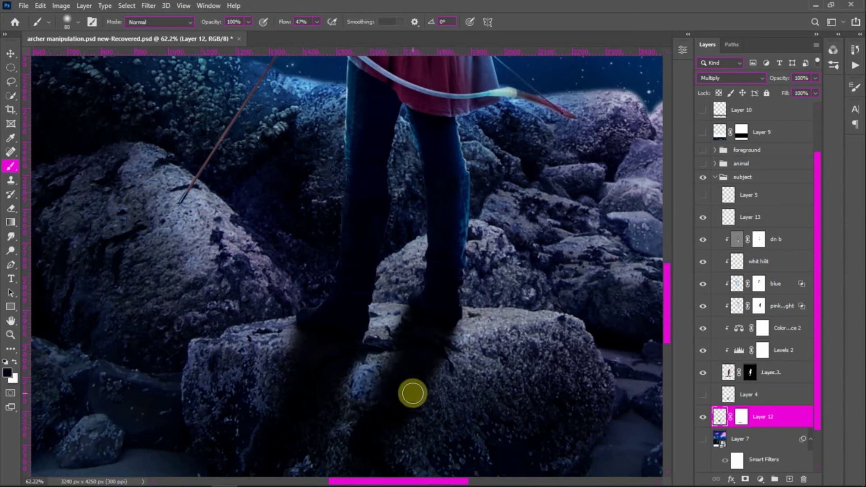
key(ctrl+0)
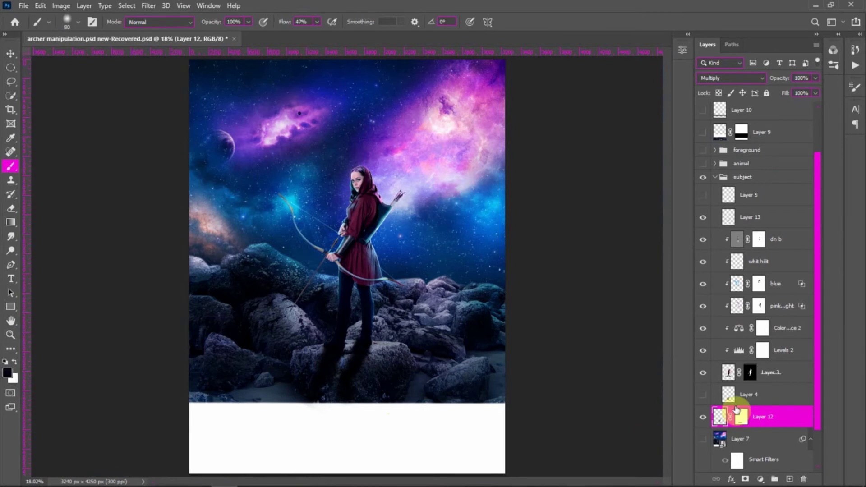
Step: Delete Layers 12 and 13, restore Layer 4's earlier foot shadow, and hide Layer 7
ctrl+click(767, 218)
key(Delete)
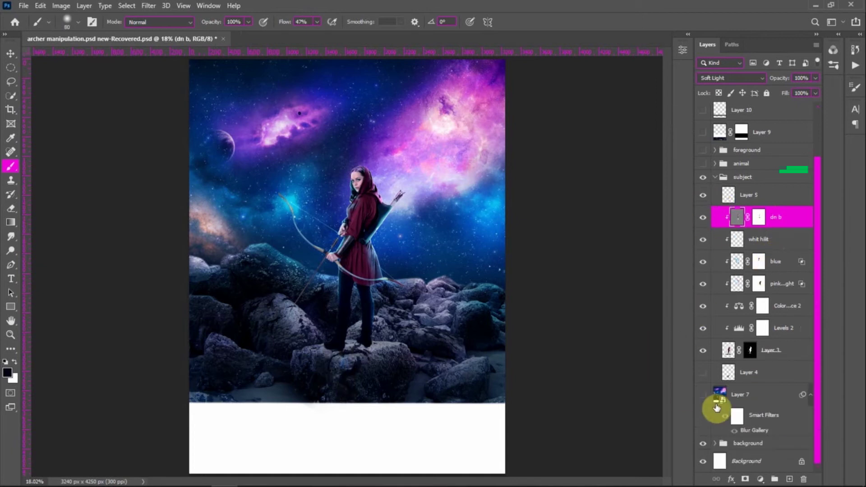
click(702, 373)
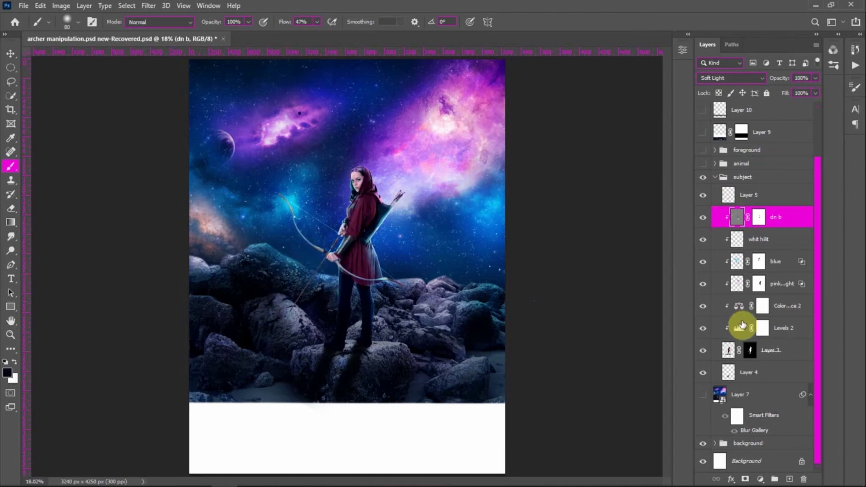
click(747, 444)
click(703, 395)
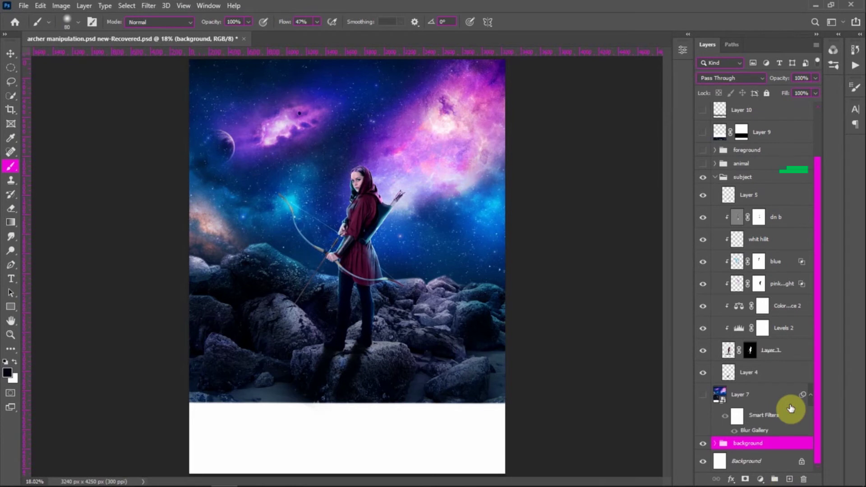
Step: Stamp the visible scene into a new layer above the background group as a smart object
key(ctrl+shift+alt+n)
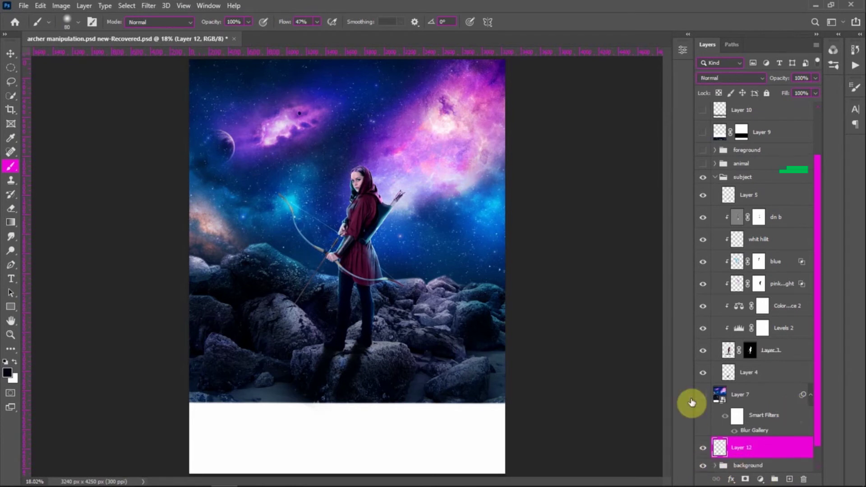
key(ctrl+shift+alt+e)
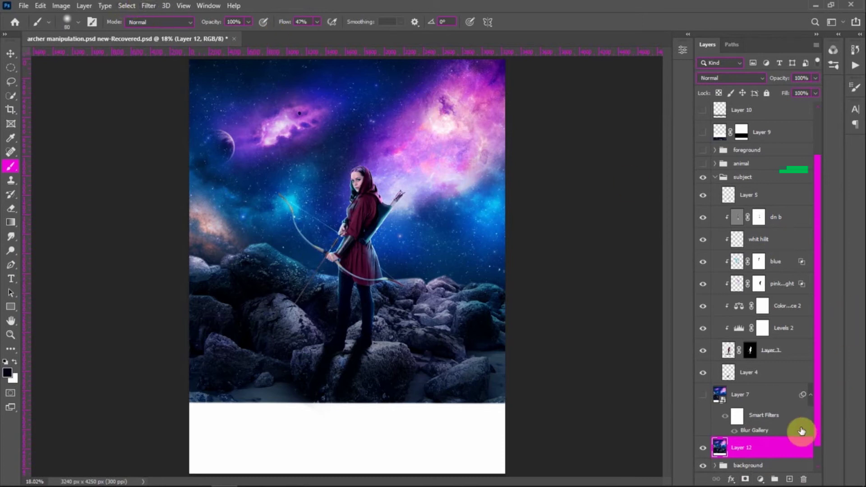
right_click(784, 448)
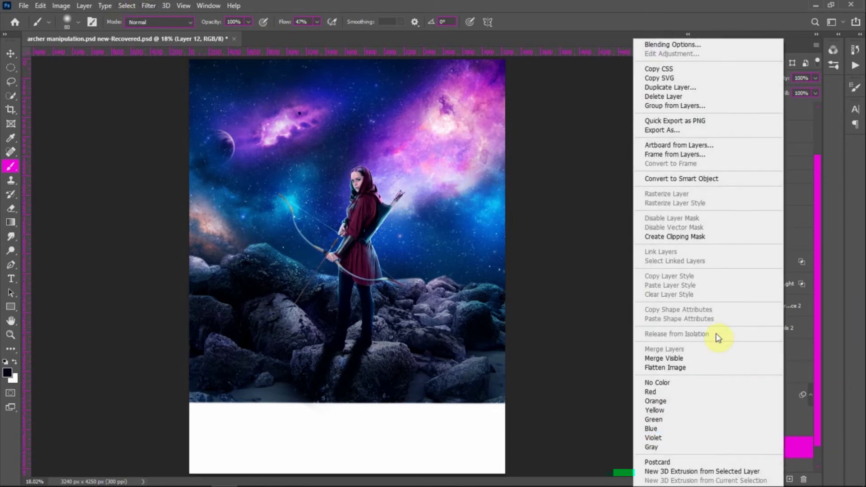
click(675, 179)
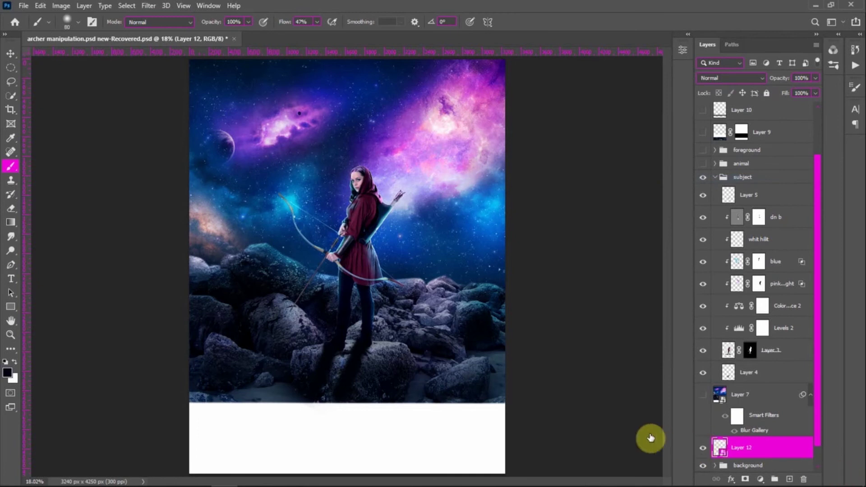
Step: Start a Tilt-Shift blur and narrow its sharp band onto the rocks at the archer's feet
click(149, 5)
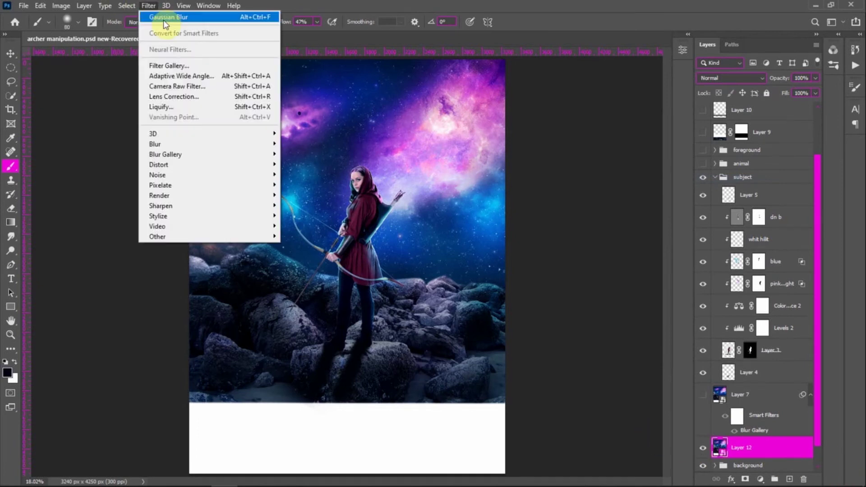
mouse_move(271, 148)
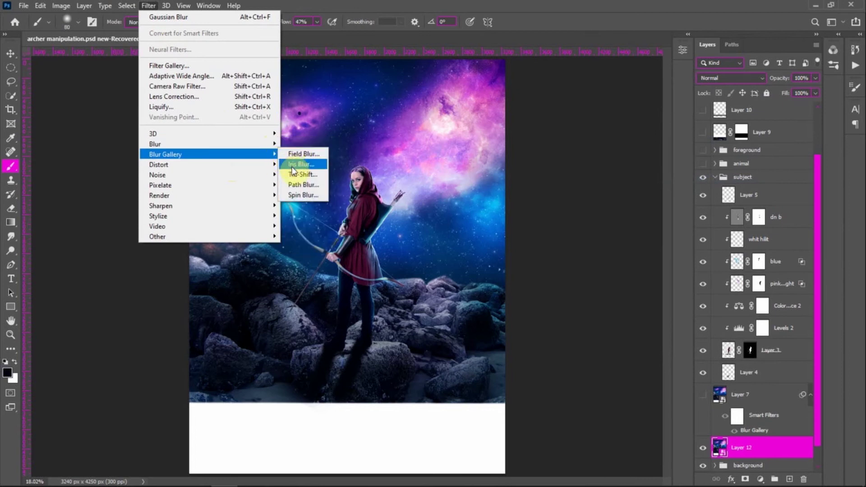
click(294, 175)
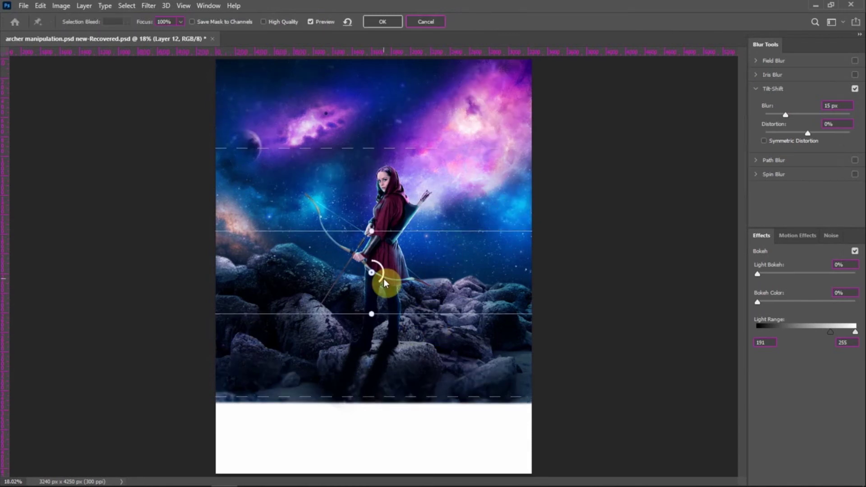
drag(370, 274, 382, 348)
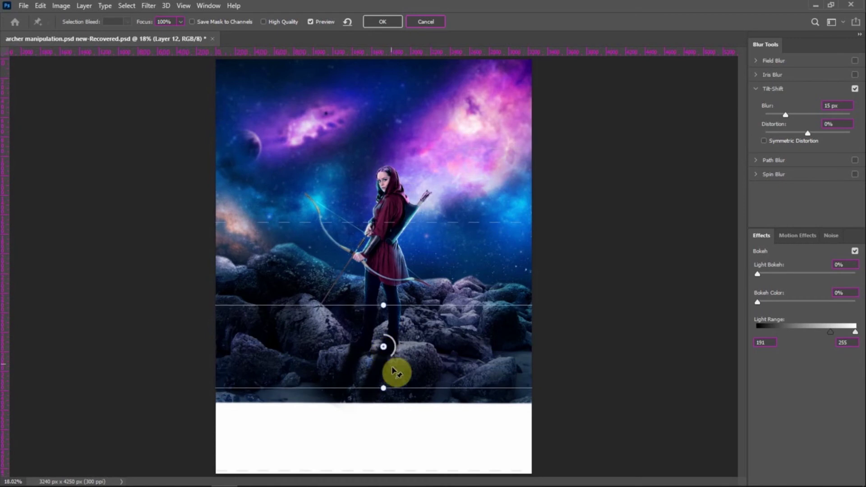
drag(396, 387, 394, 365)
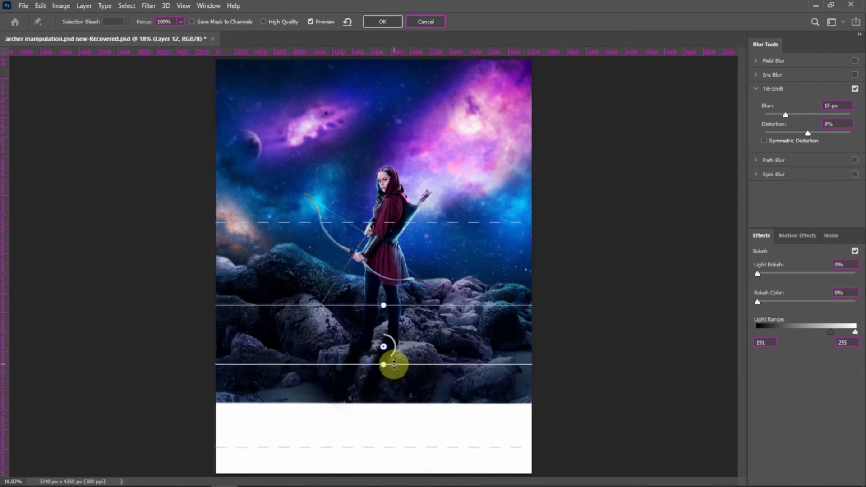
drag(425, 305, 429, 337)
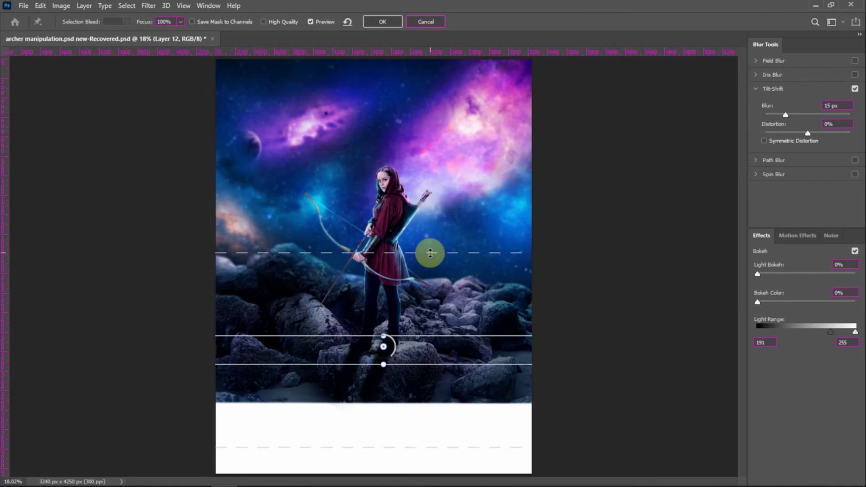
Step: Widen the blur transitions into the sky and ground, set Blur to 18 px, and apply
drag(431, 252, 450, 200)
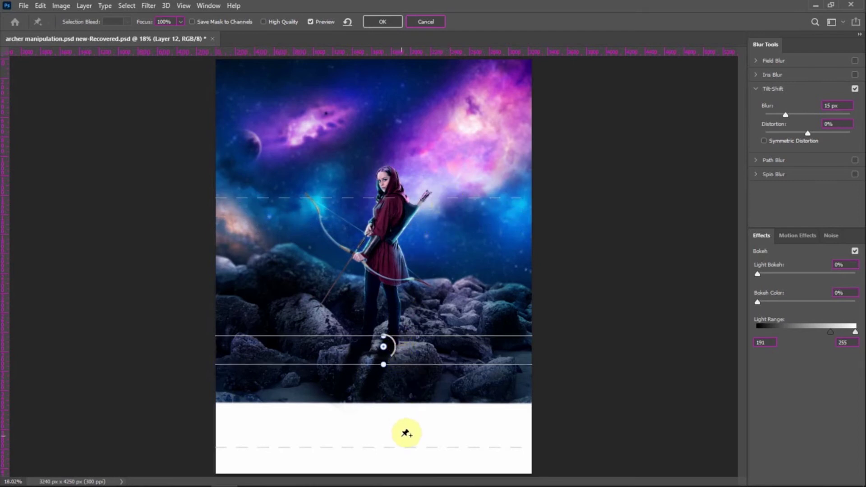
drag(398, 447, 397, 472)
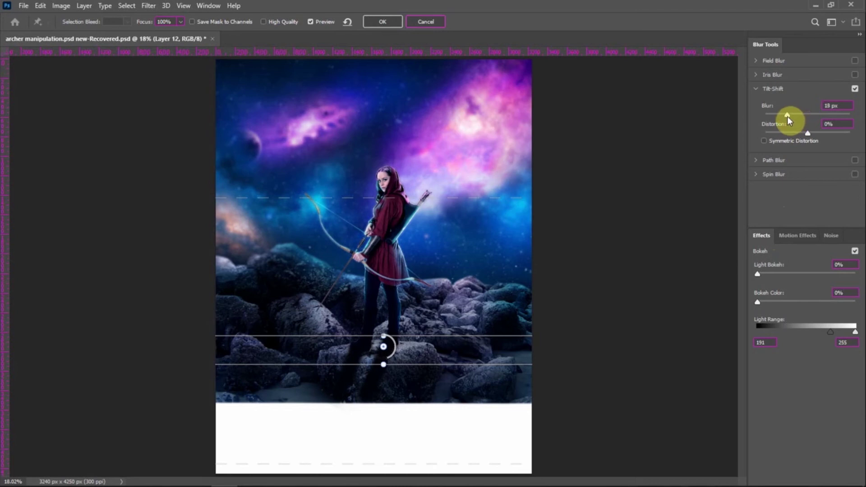
drag(787, 116, 786, 116)
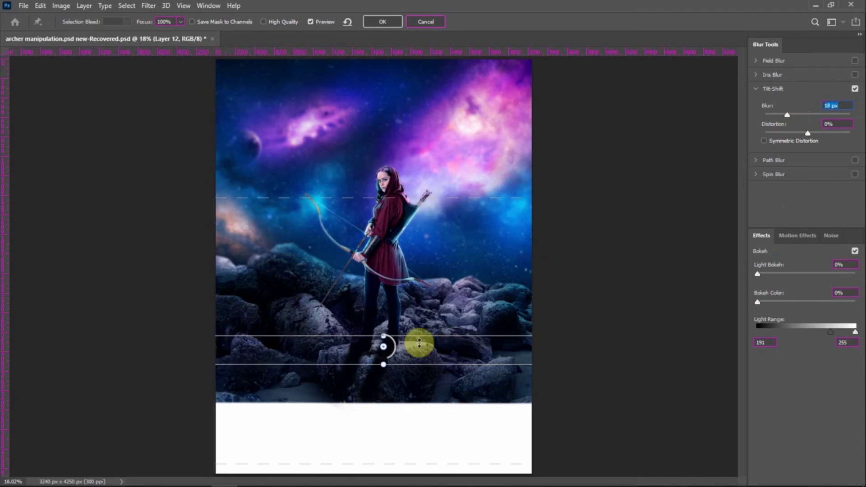
drag(447, 200, 450, 216)
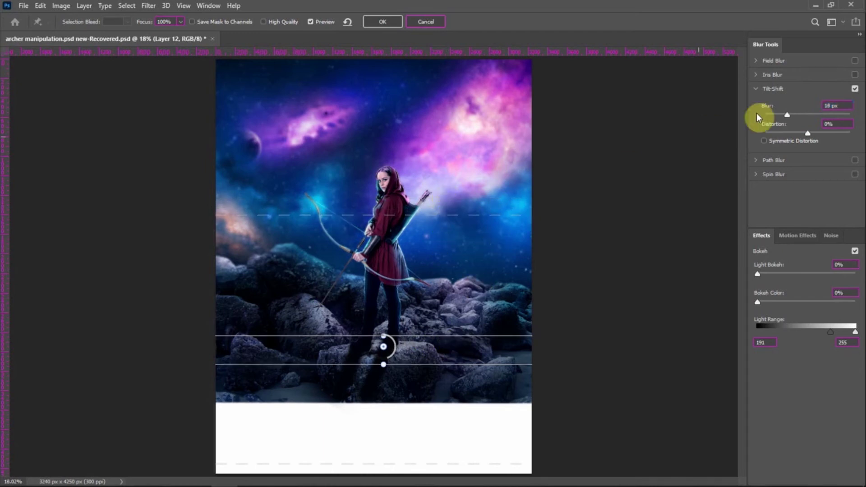
click(392, 19)
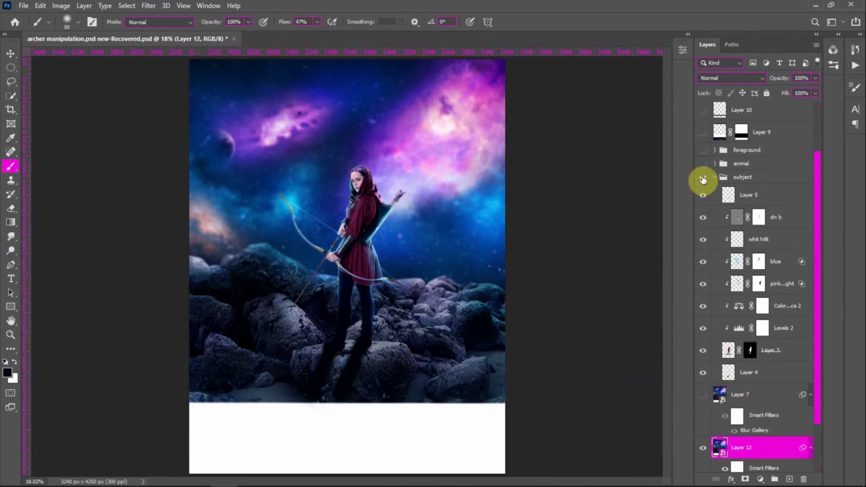
Step: Hide Layer 7 and toggle the archer's subject group to compare the blur
click(702, 396)
click(704, 179)
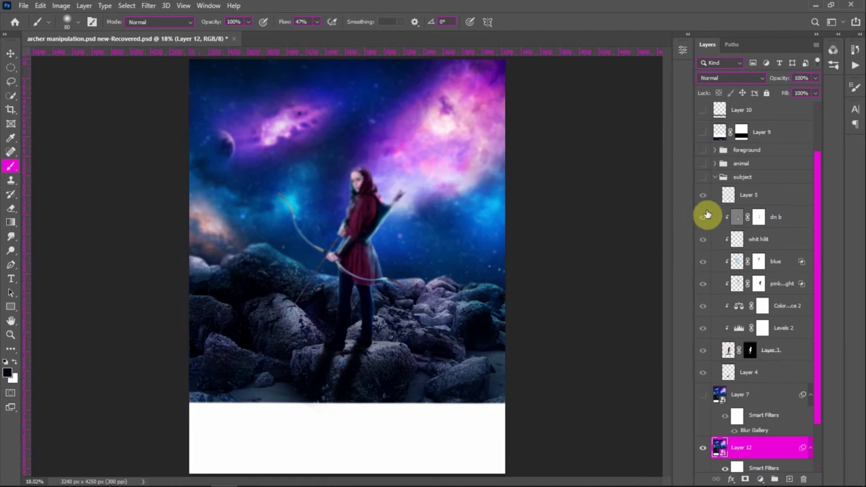
click(703, 178)
scroll(723, 460, down, 2)
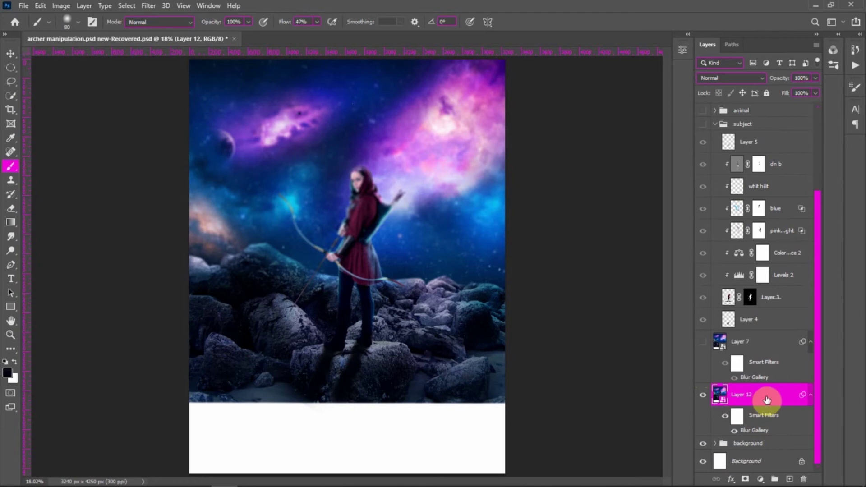
Step: Delete the blurred stamped Layer 12, recheck the archer, and switch on the wolf's animal group
key(Delete)
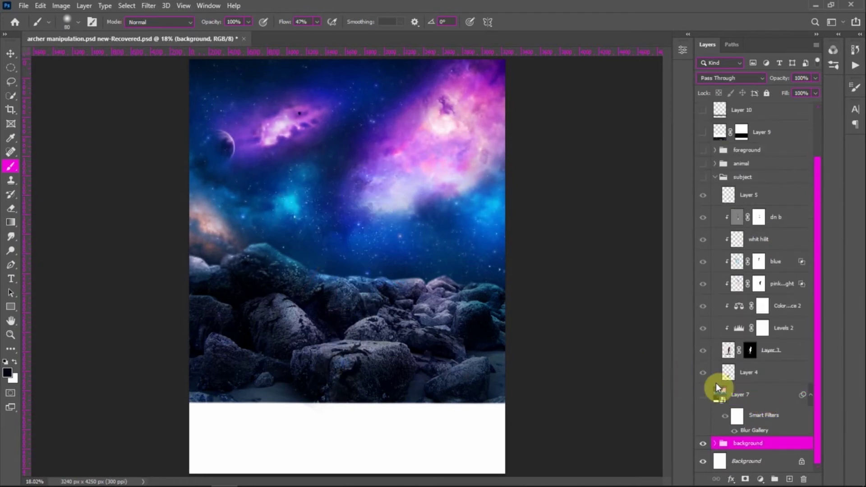
click(704, 179)
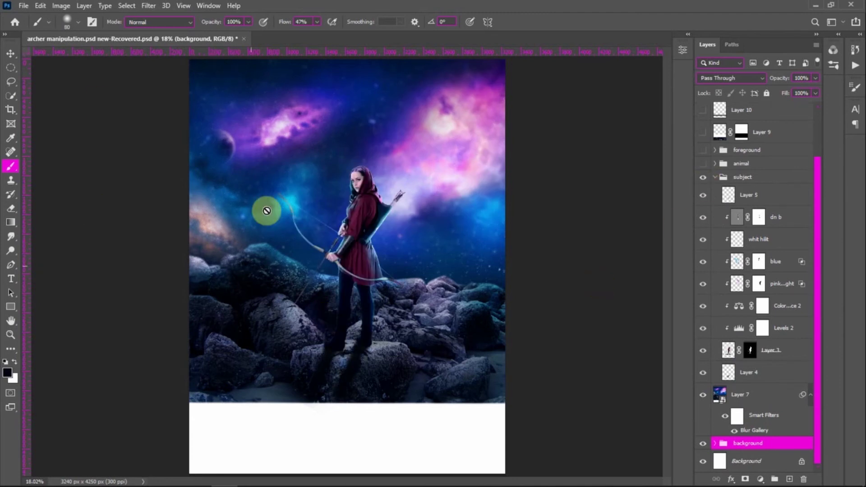
click(707, 181)
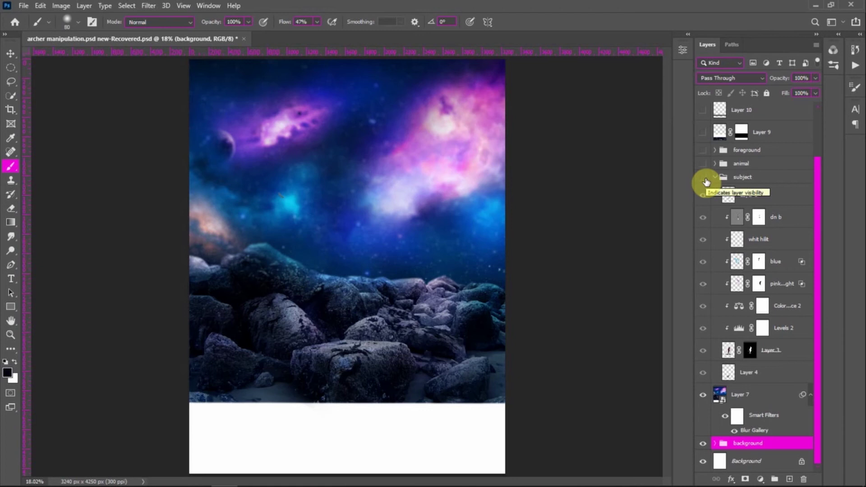
click(704, 178)
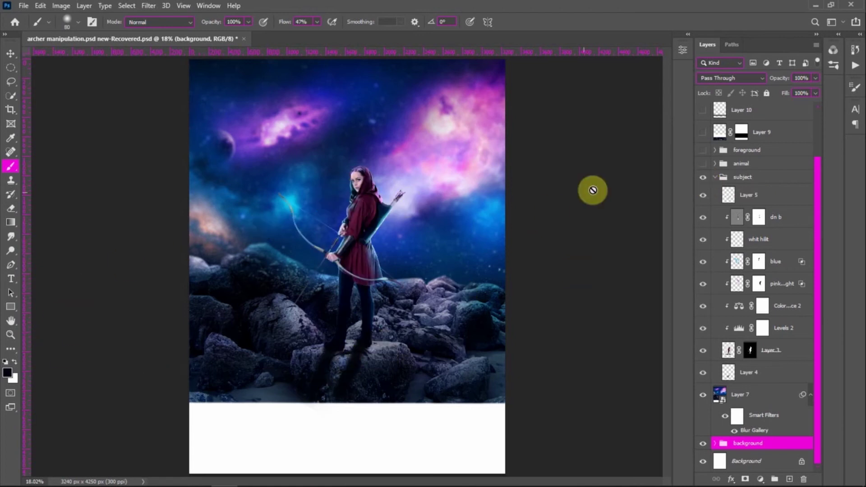
click(703, 165)
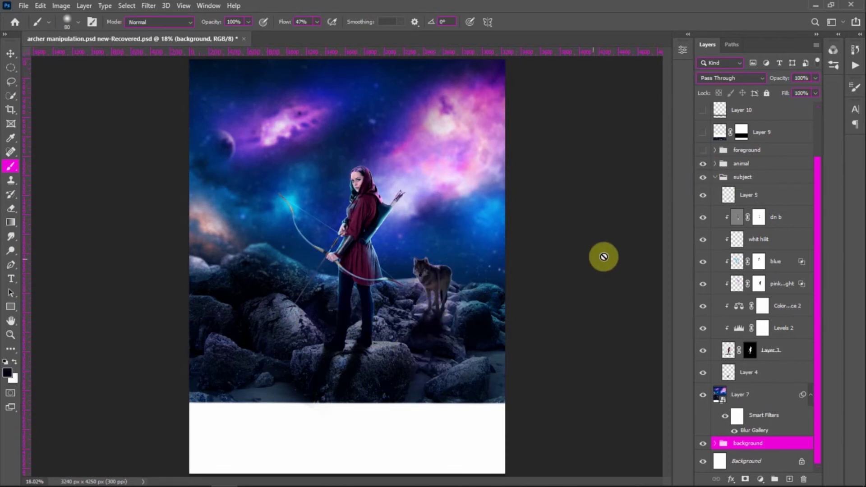
Step: Show the animal group, expand it, and select the wolf image layer
click(703, 166)
click(702, 166)
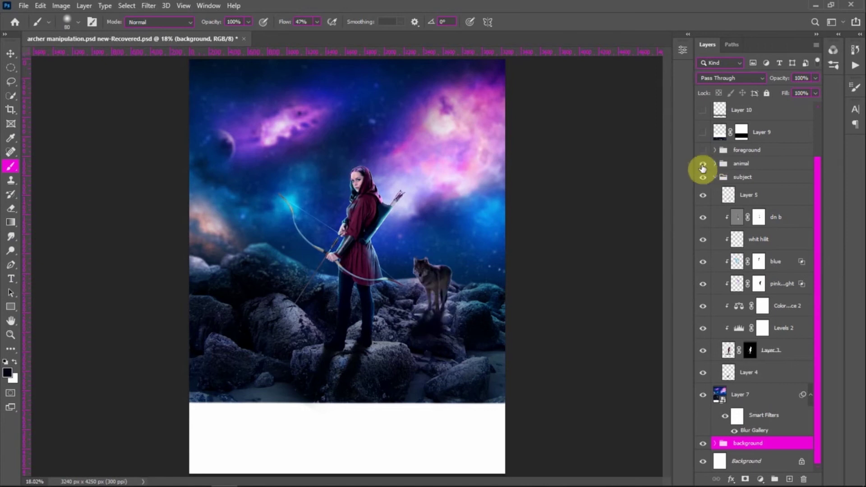
click(716, 164)
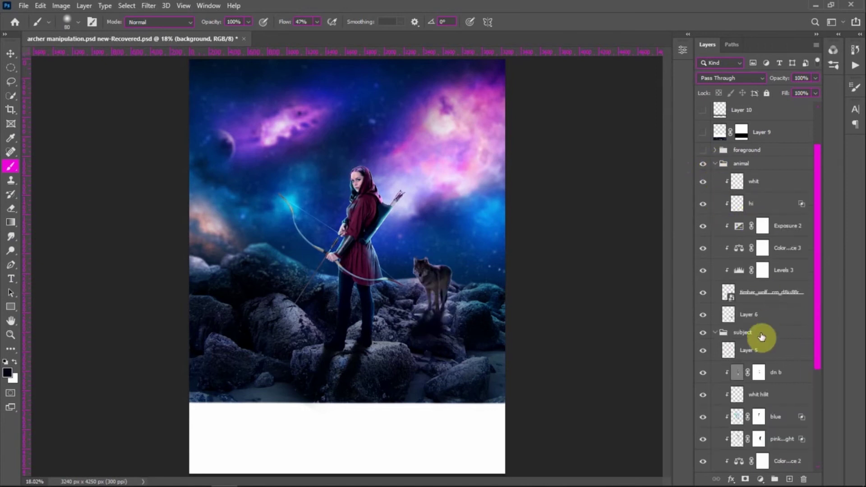
click(744, 294)
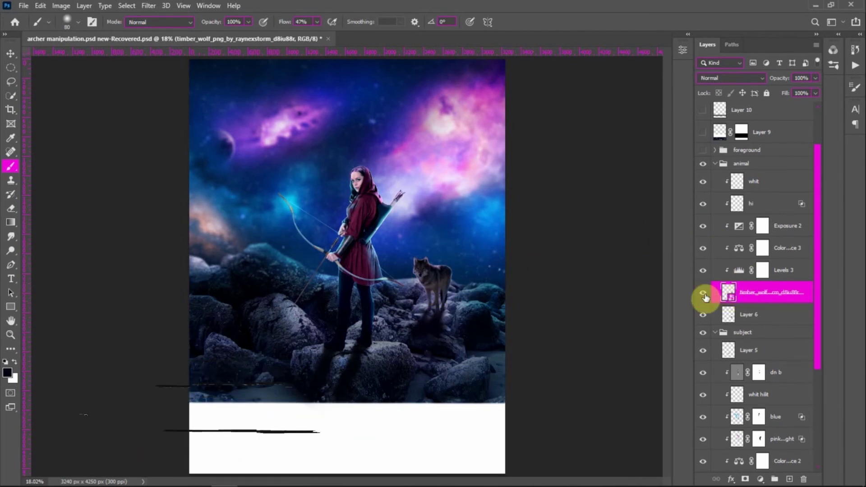
Step: Hide the wolf's Color Balance and Exposure adjustments and toggle Levels to compare
drag(704, 248, 712, 170)
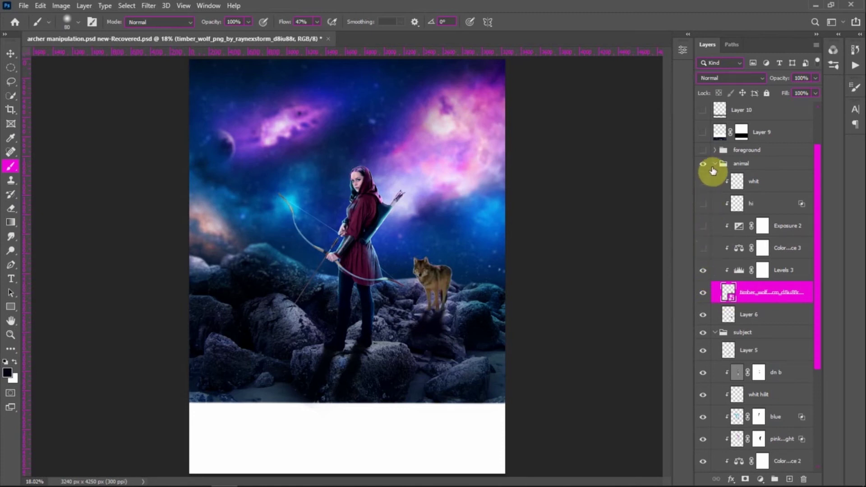
click(703, 271)
click(703, 271)
click(703, 271)
click(703, 270)
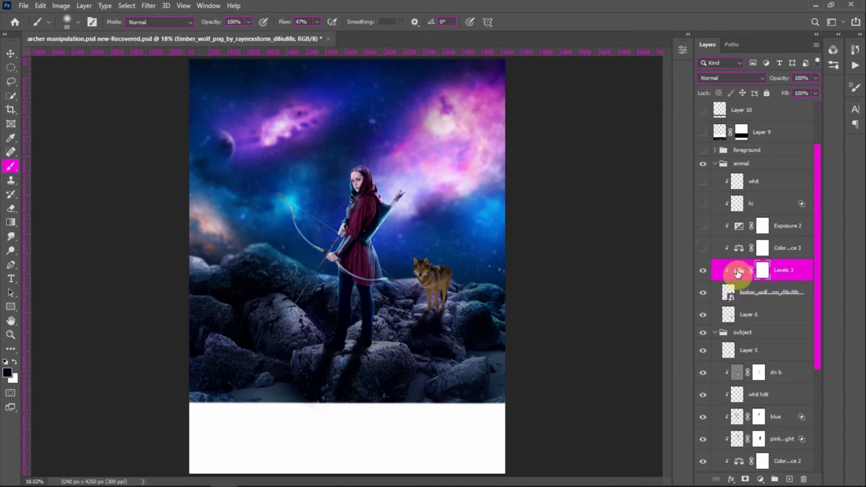
Step: Set Levels 3's midtone to 0.74 and turn the wolf's Color Balance back on
double_click(738, 272)
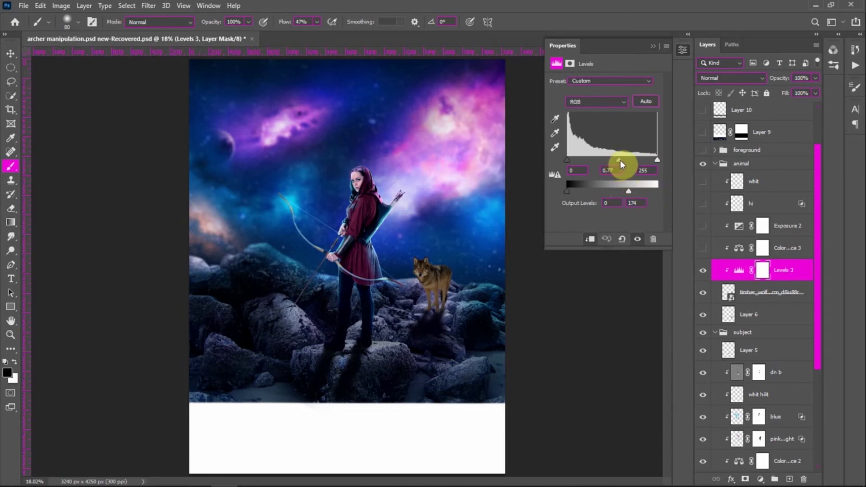
drag(621, 160, 624, 161)
click(653, 47)
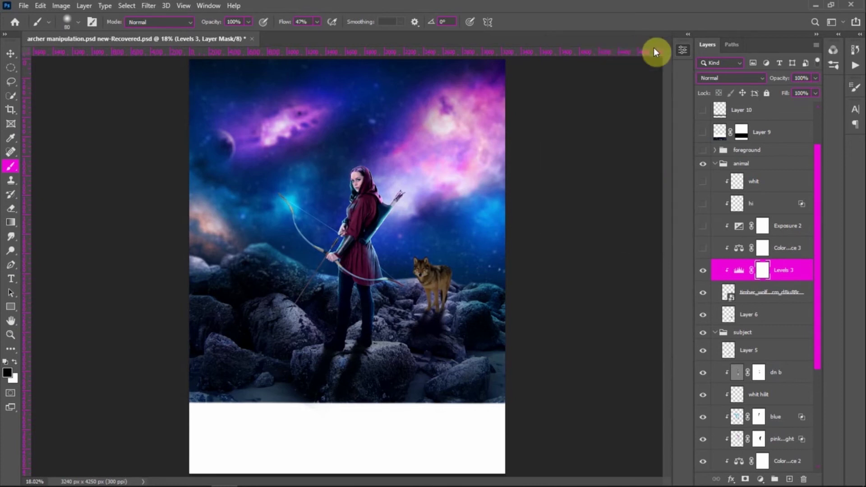
click(703, 248)
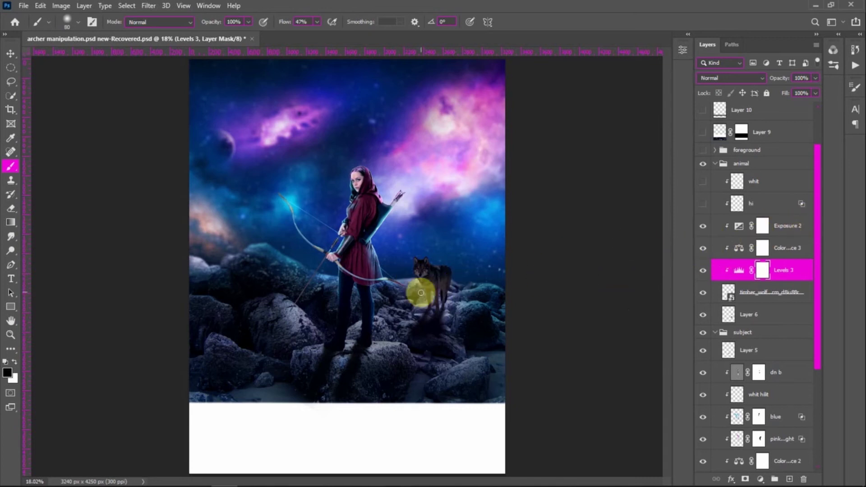
Step: Toggle the hi highlight layer and select the Exposure 2 adjustment layer
click(703, 204)
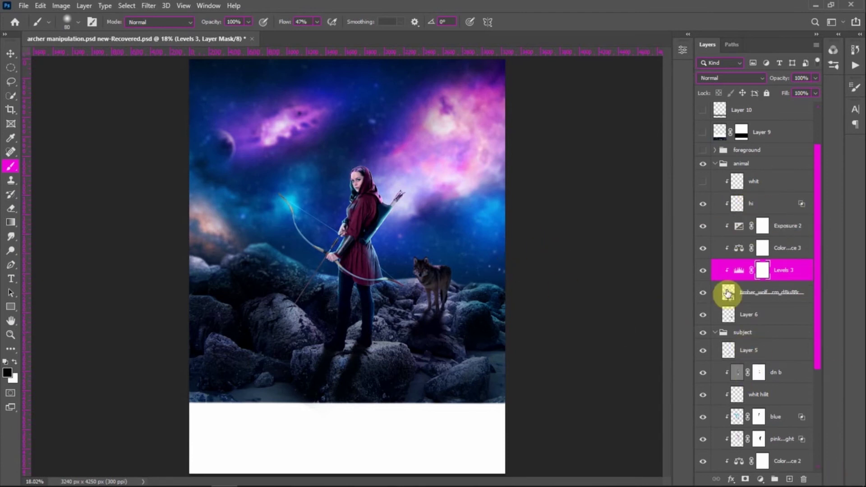
click(714, 217)
click(704, 208)
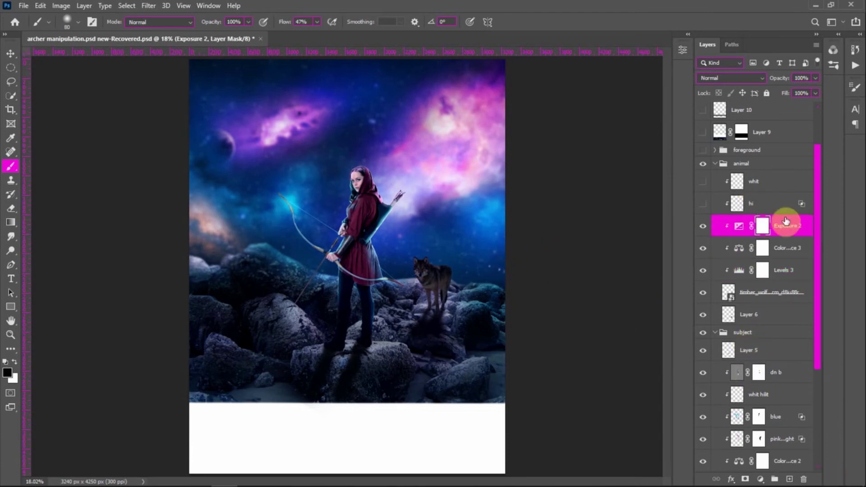
Step: Add a new layer above Exposure 2 with the Linear Dodge (Add) blend mode
click(789, 480)
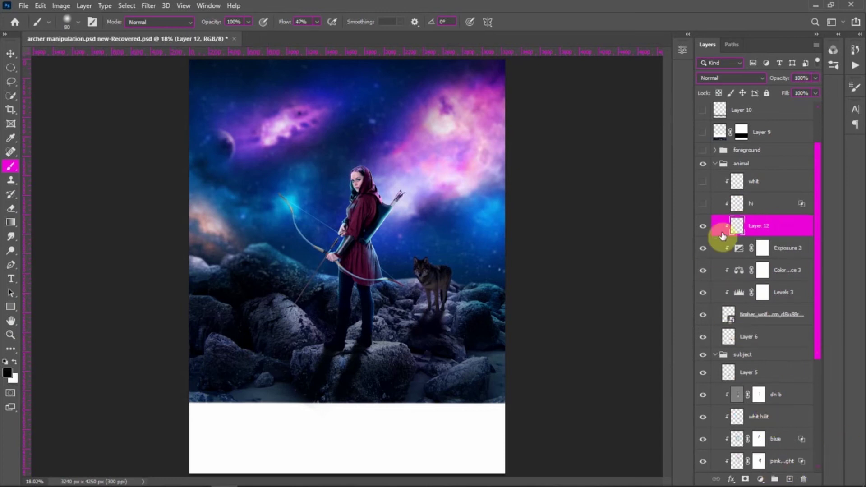
click(730, 78)
click(743, 176)
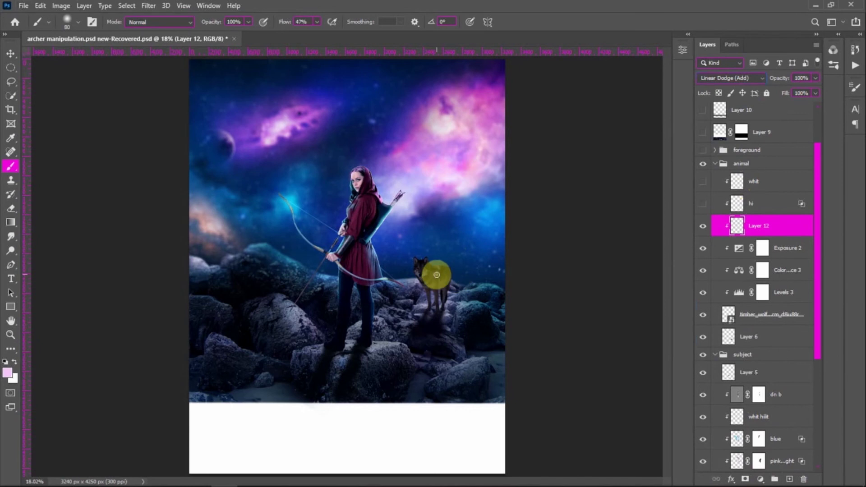
Step: Paint blue rim light along the wolf's back on the new layer
scroll(436, 276, up, 3)
scroll(461, 270, up, 2)
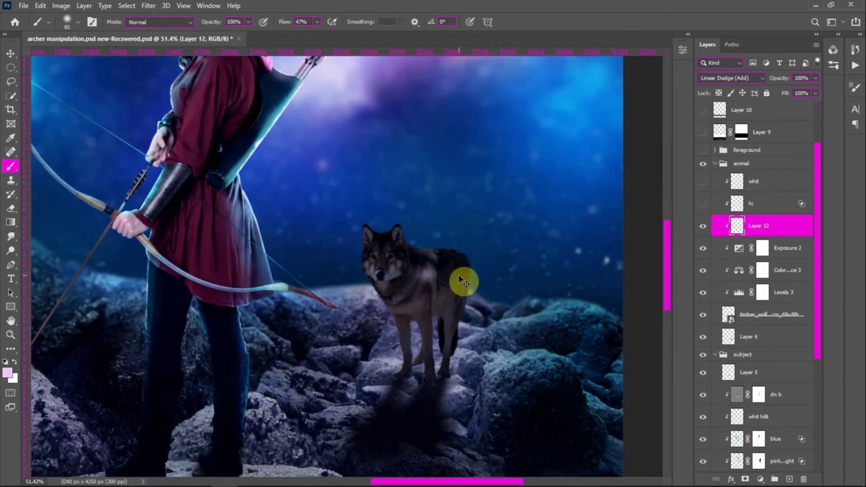
scroll(458, 275, up, 2)
scroll(480, 275, up, 2)
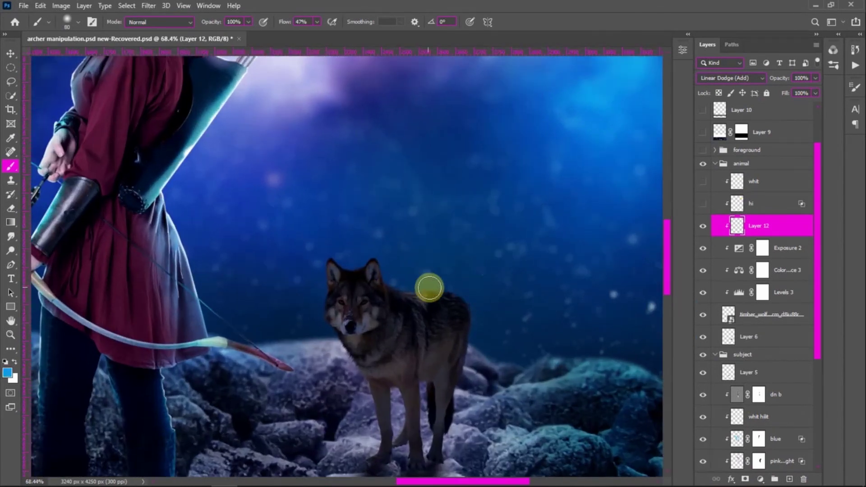
mouse_move(447, 285)
mouse_down()
mouse_move(485, 329)
mouse_move(484, 357)
mouse_move(476, 298)
mouse_move(479, 348)
mouse_move(467, 393)
mouse_up()
mouse_move(464, 423)
mouse_down()
mouse_move(483, 335)
mouse_move(472, 288)
mouse_move(449, 273)
mouse_move(418, 277)
mouse_up()
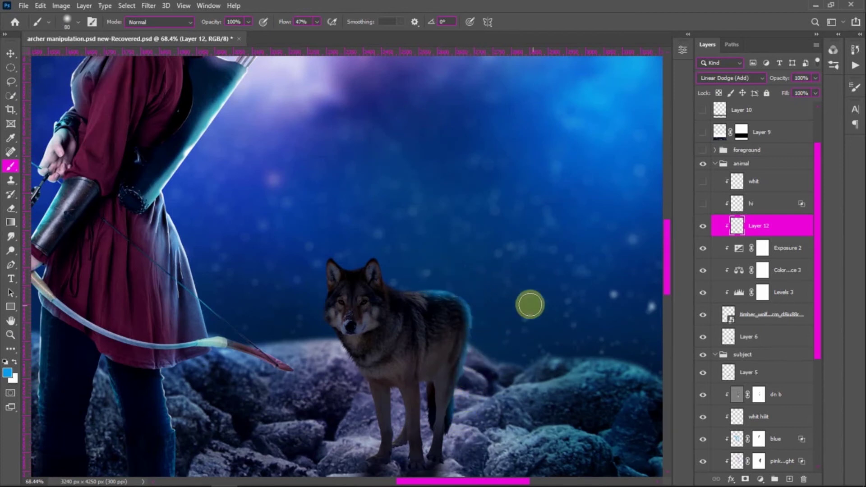
Step: Sample a lavender colour from the sky and fit the whole image in view
scroll(392, 175, up, 3)
alt+click(445, 164)
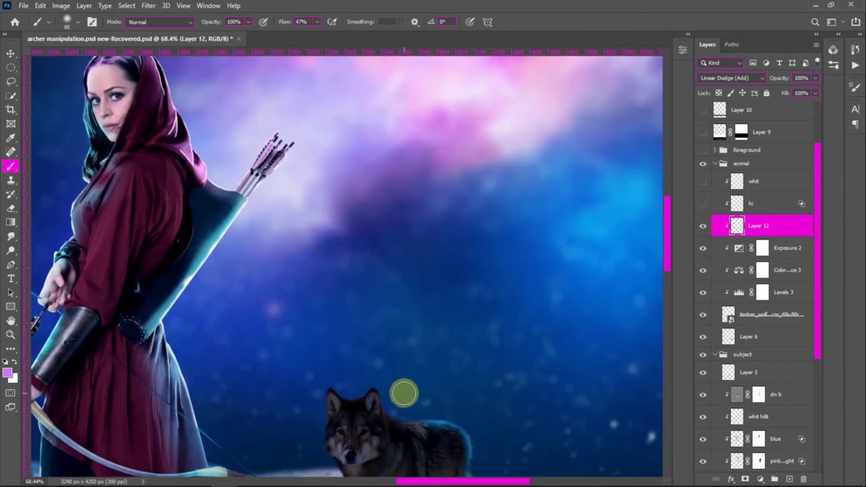
scroll(403, 392, down, 1)
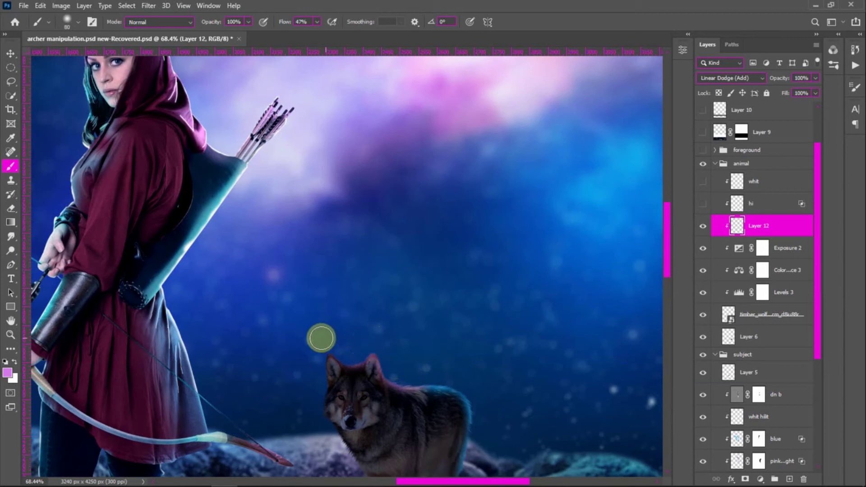
key(ctrl+0)
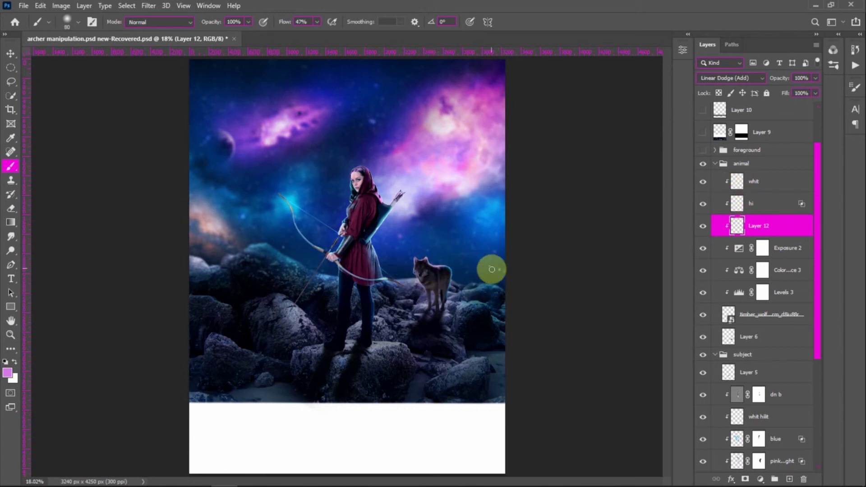
scroll(457, 264, up, 4)
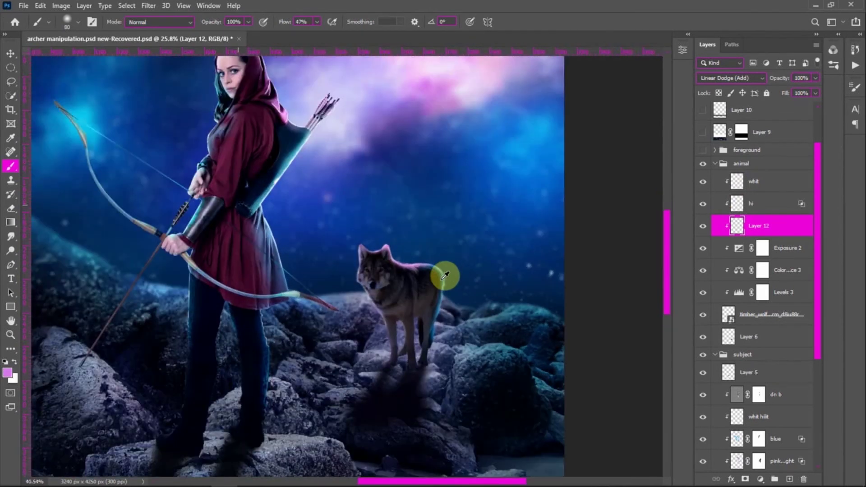
Step: Hide the hi layer and Layer 12 to compare the wolf without its glow
scroll(444, 274, up, 4)
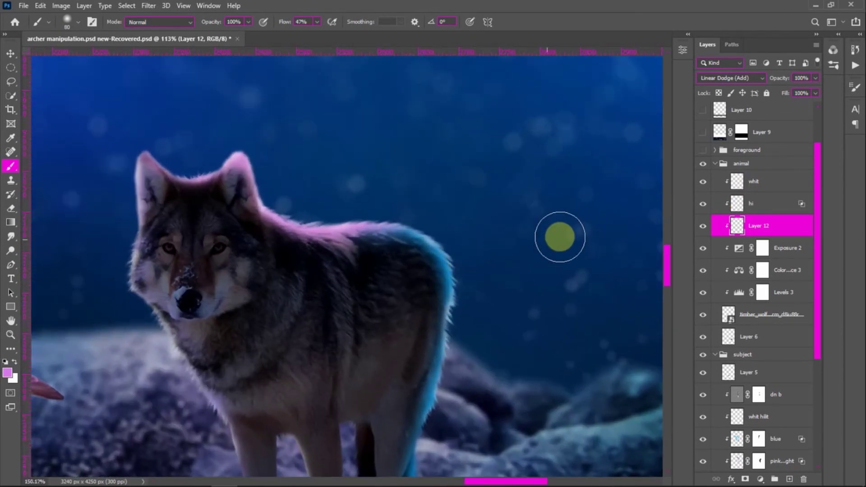
click(703, 204)
click(703, 226)
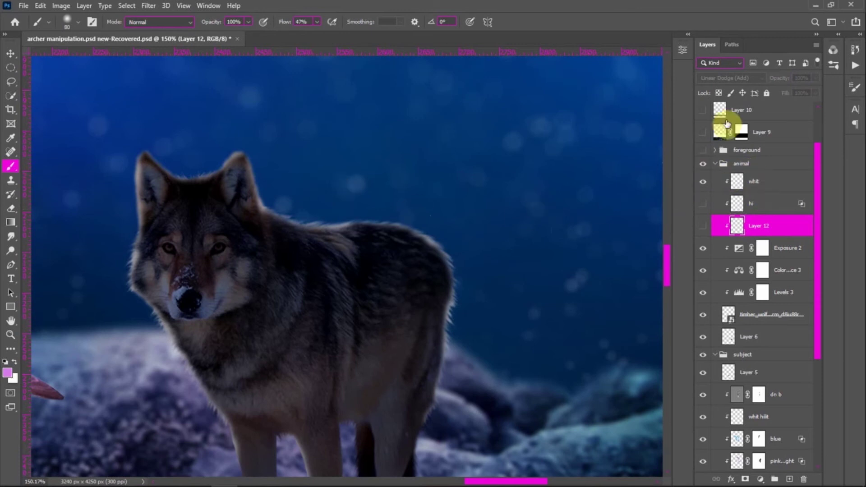
Step: Select the whit layer, make white the painting colour, and paint with it
click(768, 189)
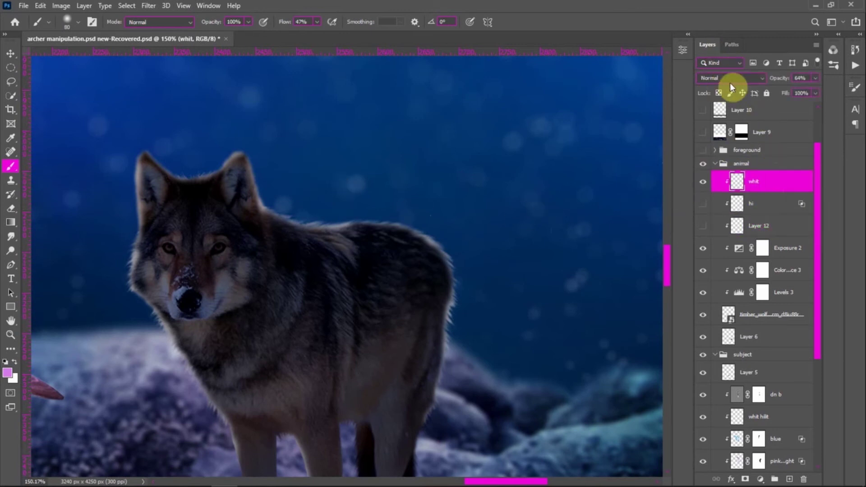
click(8, 373)
click(15, 381)
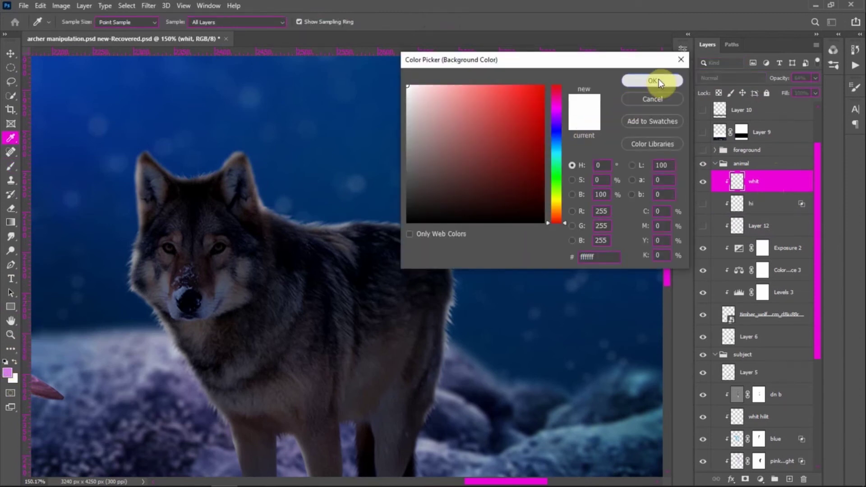
click(652, 80)
click(14, 361)
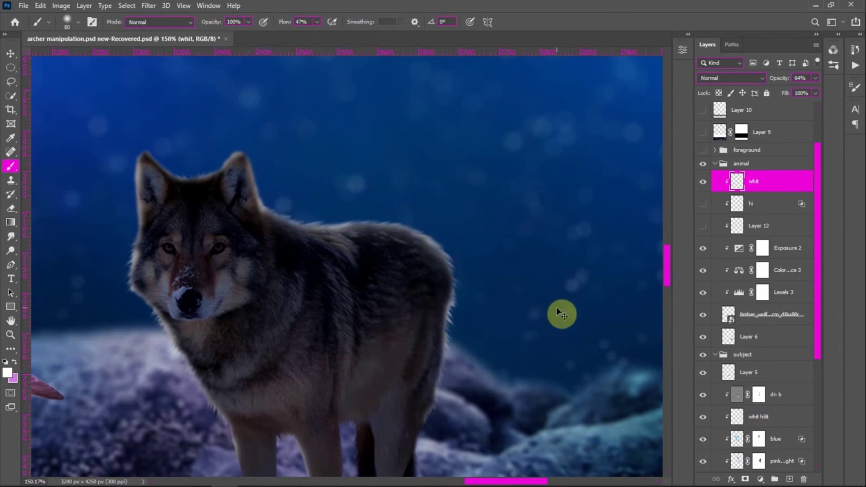
drag(562, 315, 554, 298)
Step: Show hi and Layer 12 again, fit the image in view, and select Layer 12
click(704, 209)
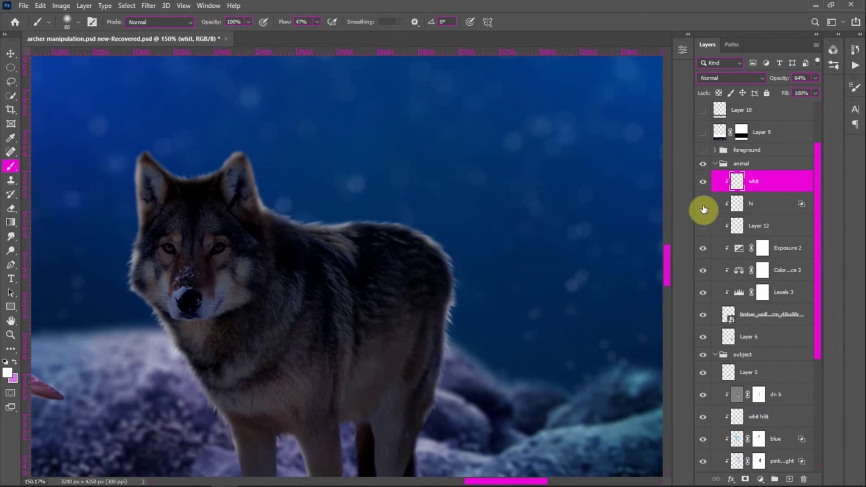
click(703, 225)
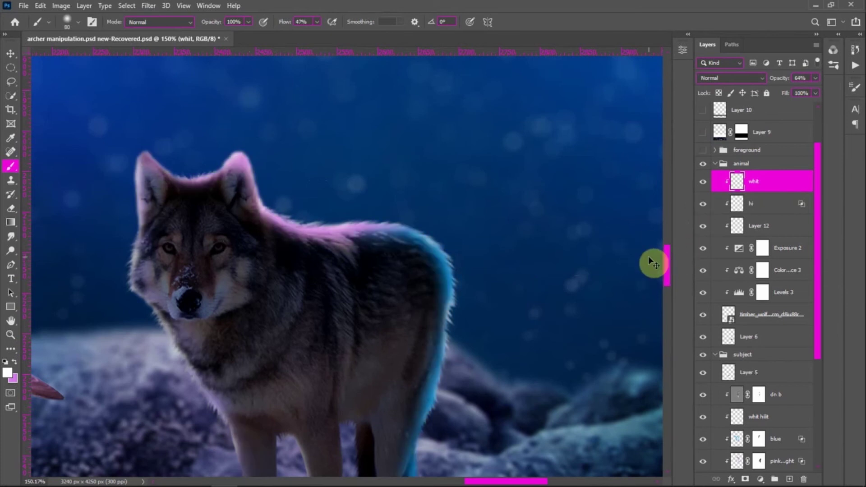
key(ctrl+0)
click(644, 244)
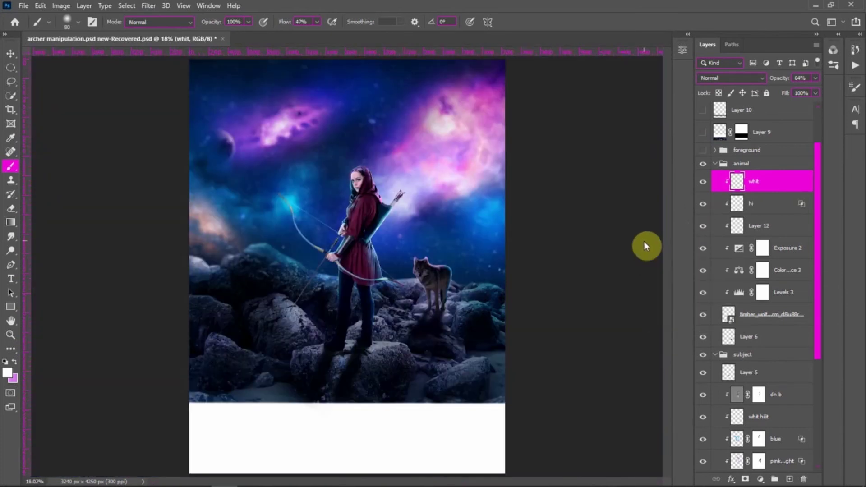
click(806, 228)
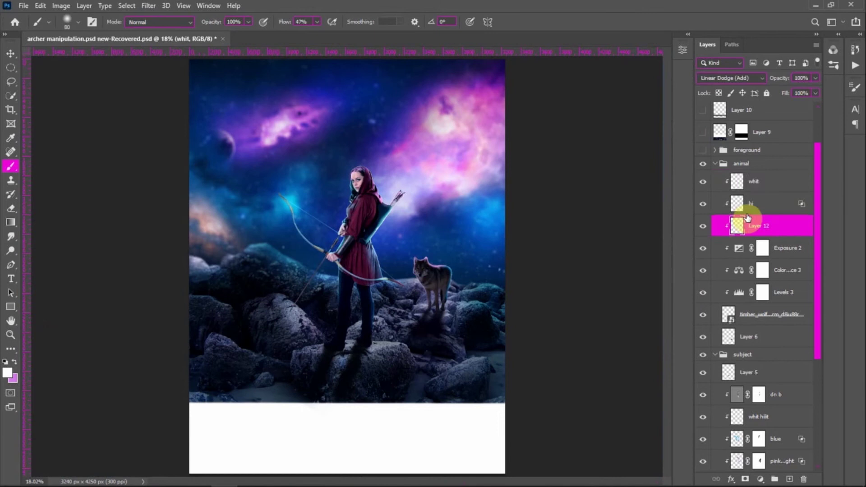
Step: Split Layer 12's Blend If Underlying Layer black handle to 0/31 and apply it
double_click(803, 231)
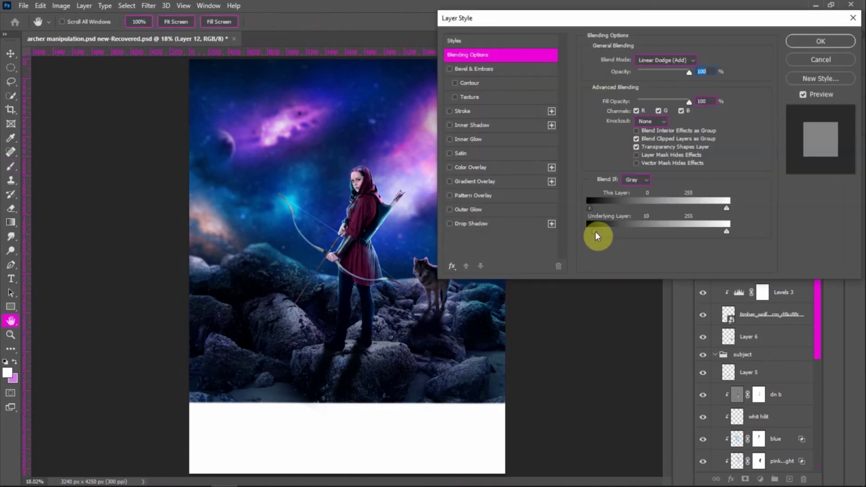
drag(573, 20, 611, 17)
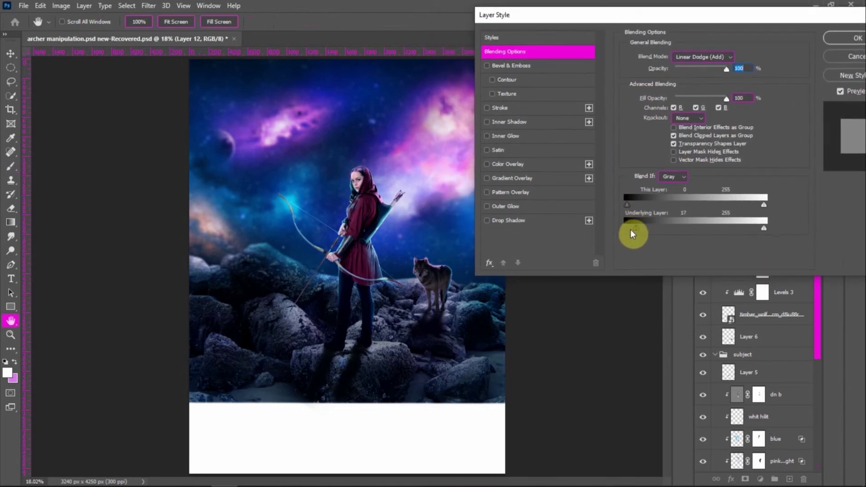
mouse_move(635, 233)
mouse_down()
mouse_move(615, 233)
mouse_move(631, 232)
mouse_up()
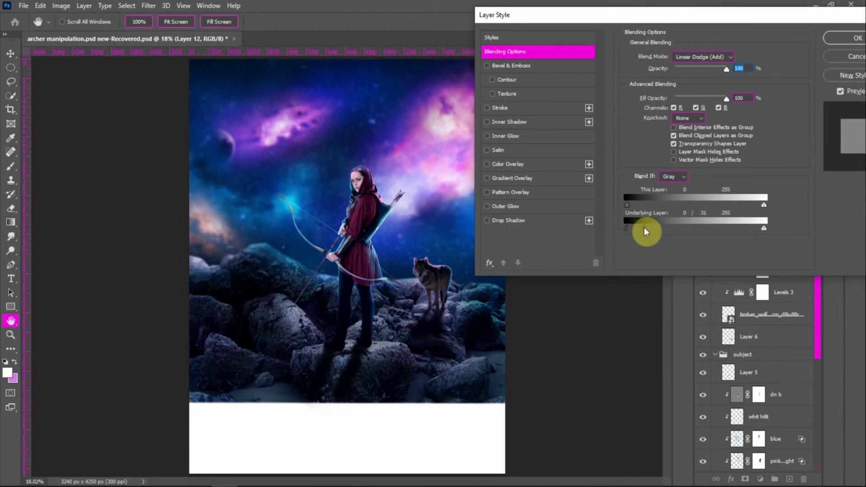
click(849, 37)
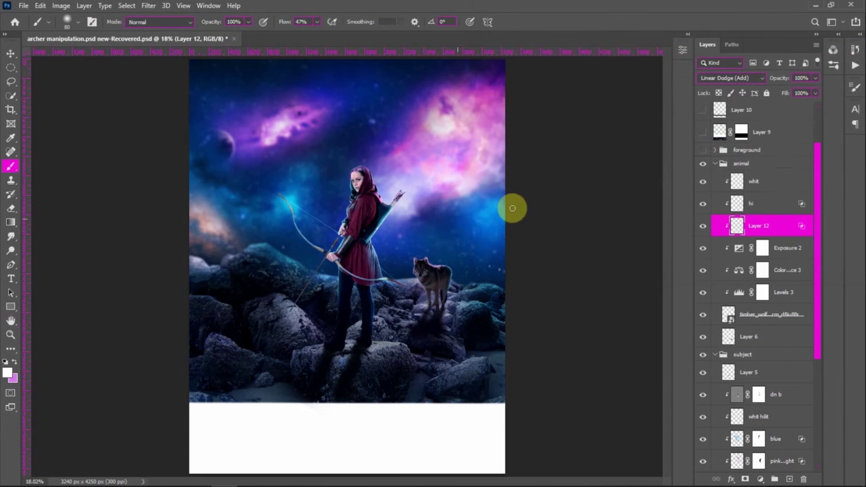
Step: In the animal group, paint Layer 6 to darken the shadow under the wolf's feet
click(715, 165)
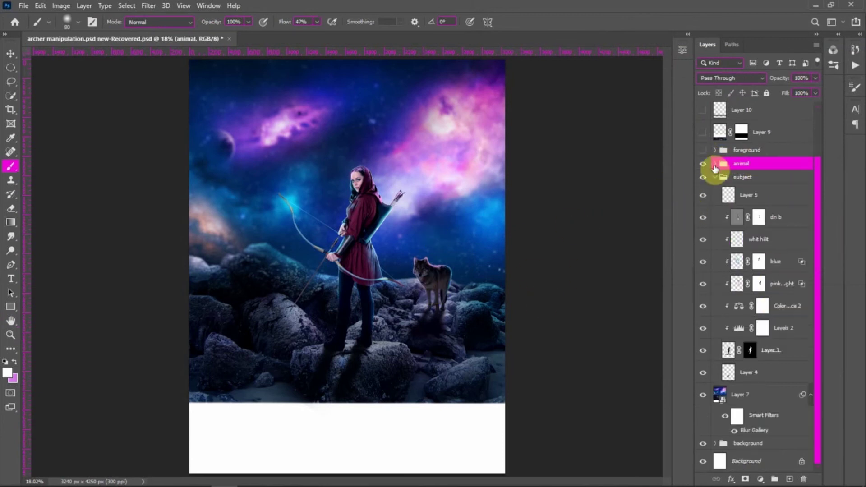
click(715, 165)
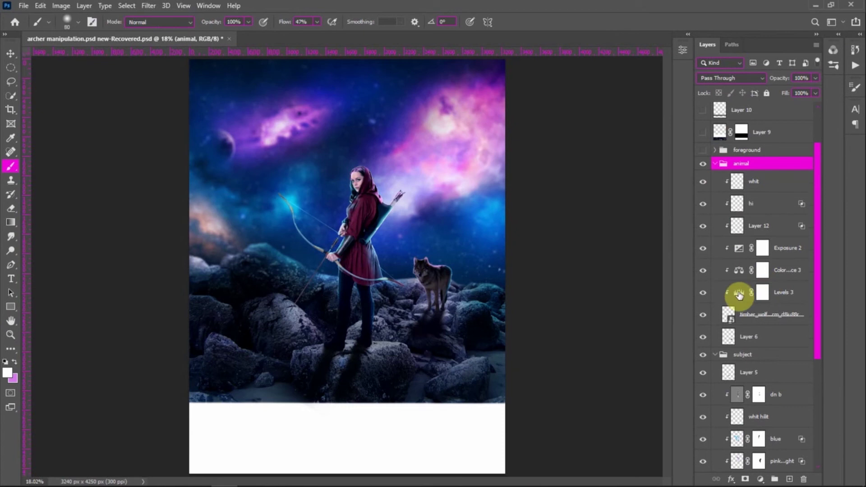
click(702, 337)
click(702, 339)
click(777, 338)
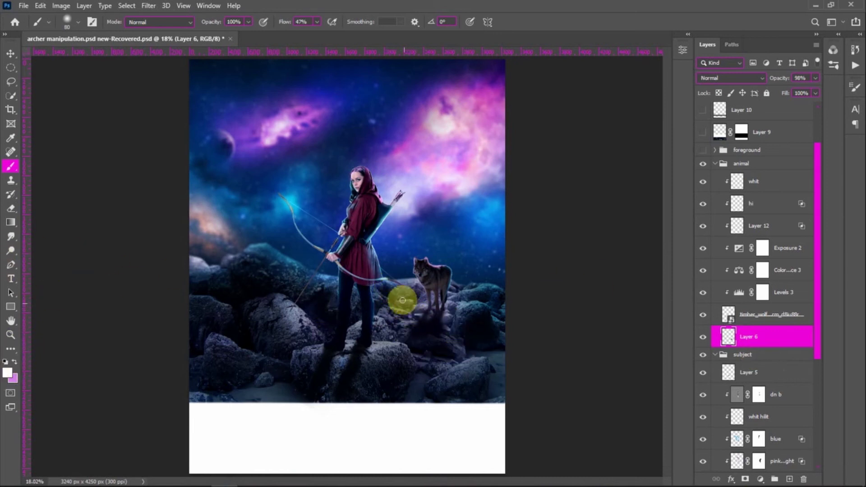
scroll(393, 297, up, 5)
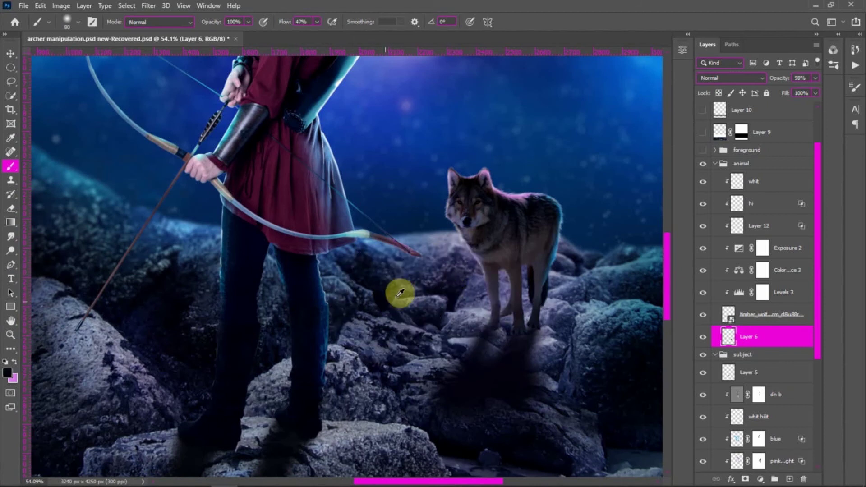
mouse_move(489, 335)
mouse_down()
mouse_move(470, 381)
mouse_move(495, 323)
mouse_move(471, 364)
mouse_move(522, 331)
mouse_move(516, 368)
mouse_move(532, 394)
mouse_up()
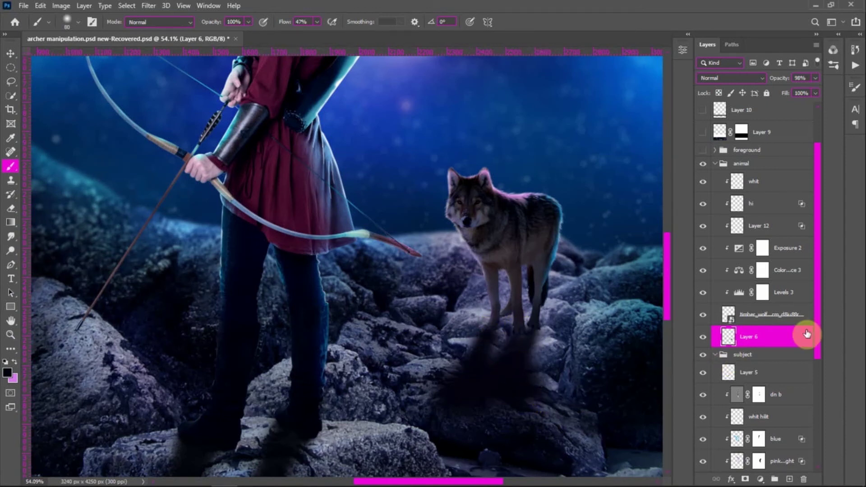
Step: Add Layer 13 and paint a soft test shadow under the wolf's paws with Layer 6 hidden
click(790, 479)
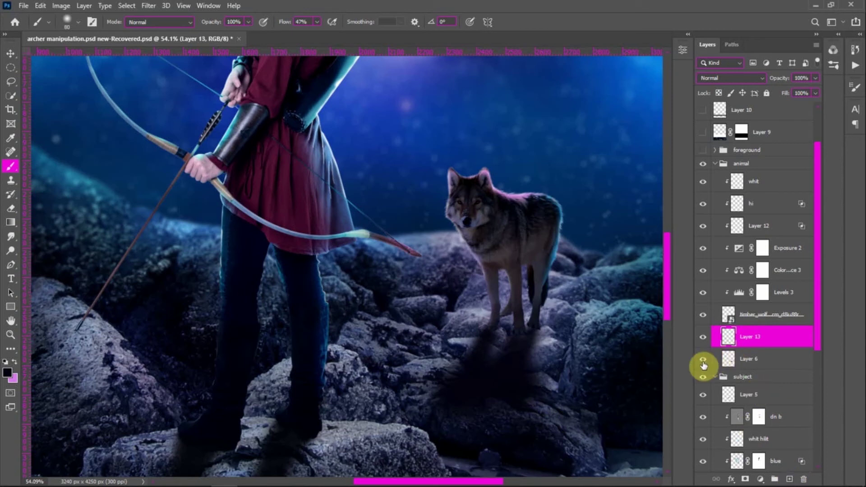
click(703, 361)
mouse_move(489, 328)
mouse_down()
mouse_move(469, 380)
mouse_move(482, 323)
mouse_move(492, 331)
mouse_move(472, 382)
mouse_move(518, 326)
mouse_move(509, 378)
mouse_move(522, 323)
mouse_move(505, 376)
mouse_move(506, 361)
mouse_move(552, 324)
mouse_move(531, 323)
mouse_move(522, 379)
mouse_move(482, 371)
mouse_move(490, 364)
mouse_move(500, 379)
mouse_move(515, 376)
mouse_move(497, 371)
mouse_move(492, 386)
mouse_move(524, 372)
mouse_move(482, 385)
mouse_move(478, 398)
mouse_move(524, 394)
mouse_move(460, 394)
mouse_move(591, 372)
mouse_up()
key(bracketright)
key(bracketright)
key(bracketright)
key(bracketright)
key(bracketright)
key(bracketright)
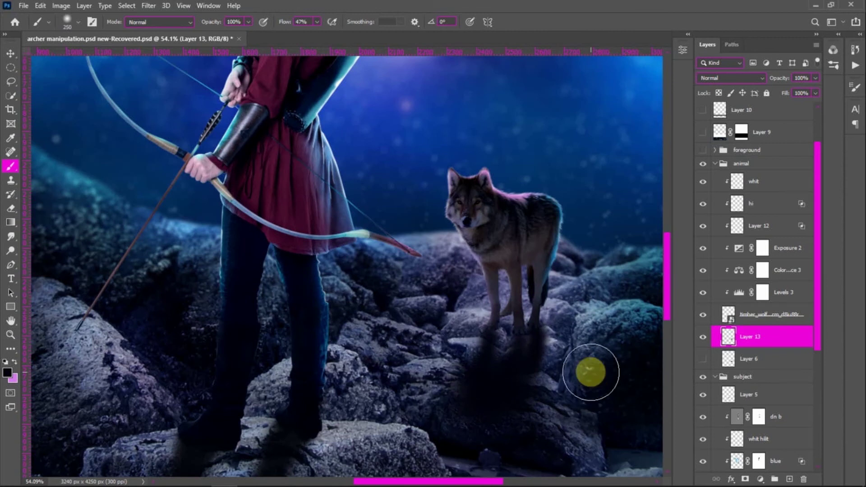
key(ctrl+0)
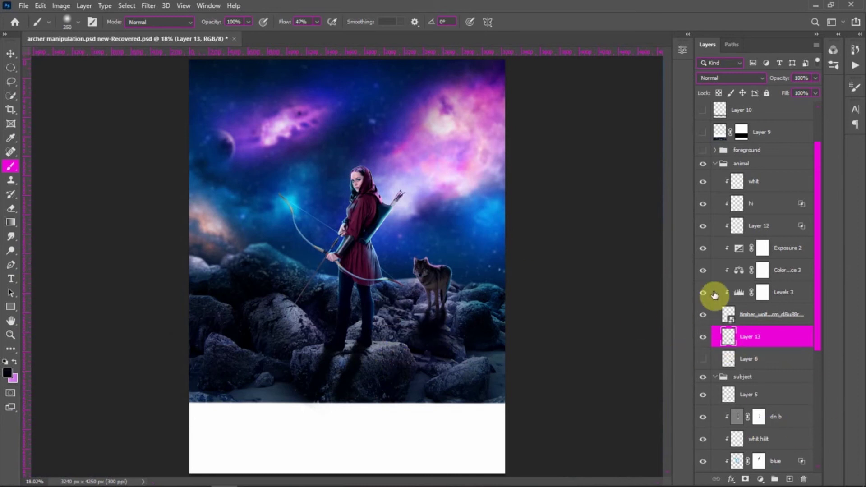
Step: Compare the two shadows, delete Layer 13, and undo to restore the foreground trees
click(703, 339)
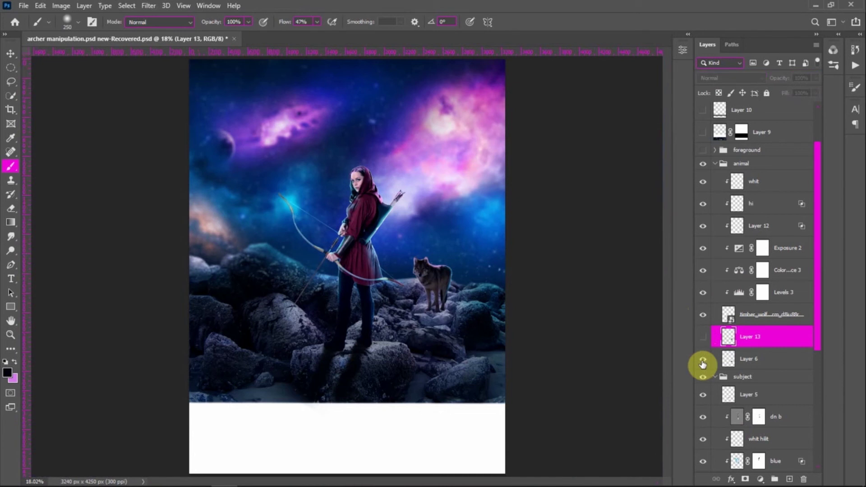
click(703, 361)
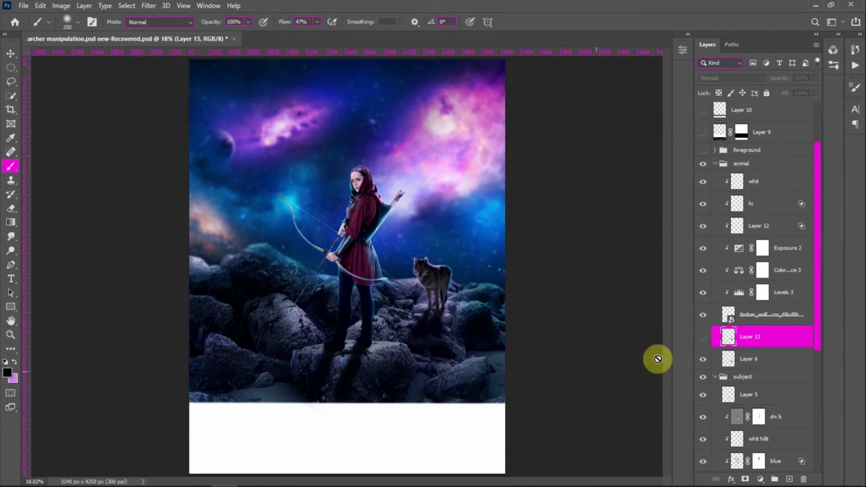
click(761, 338)
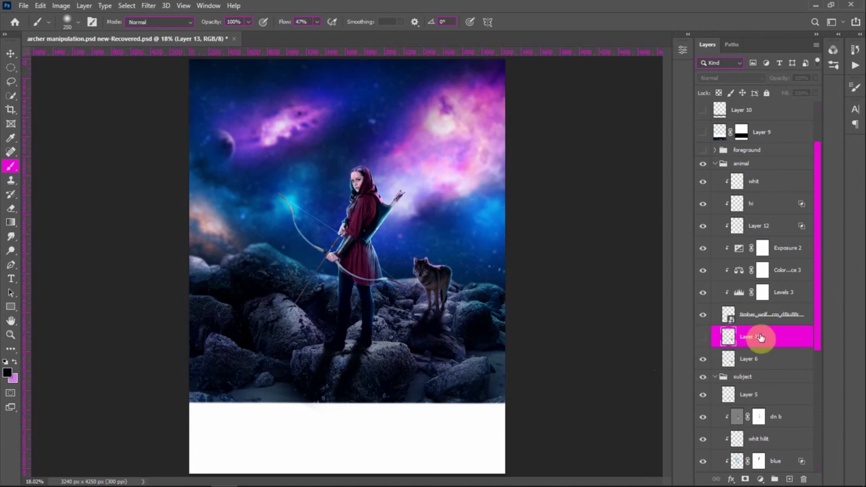
key(Delete)
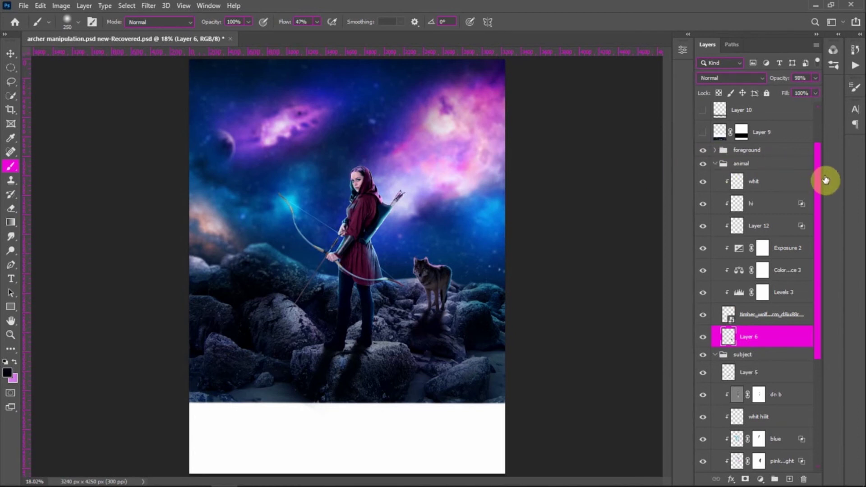
key(ctrl+z)
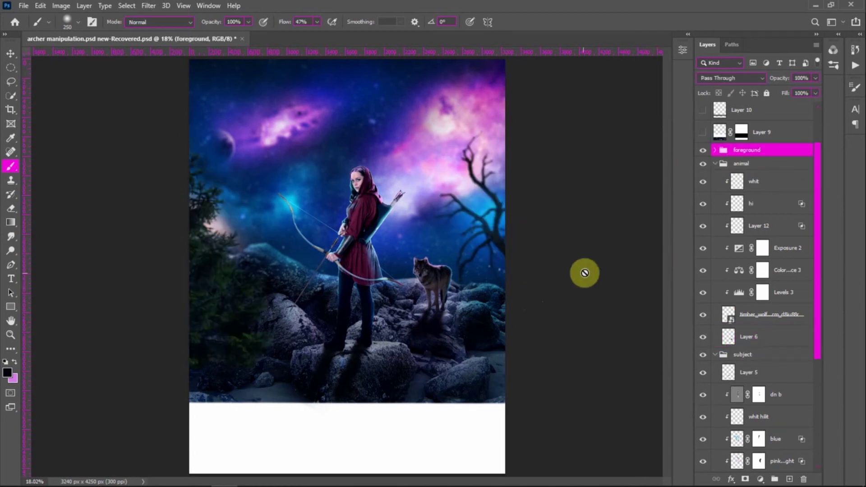
Step: Expand the foreground group and toggle it and a tree layer off and on to compare
click(716, 150)
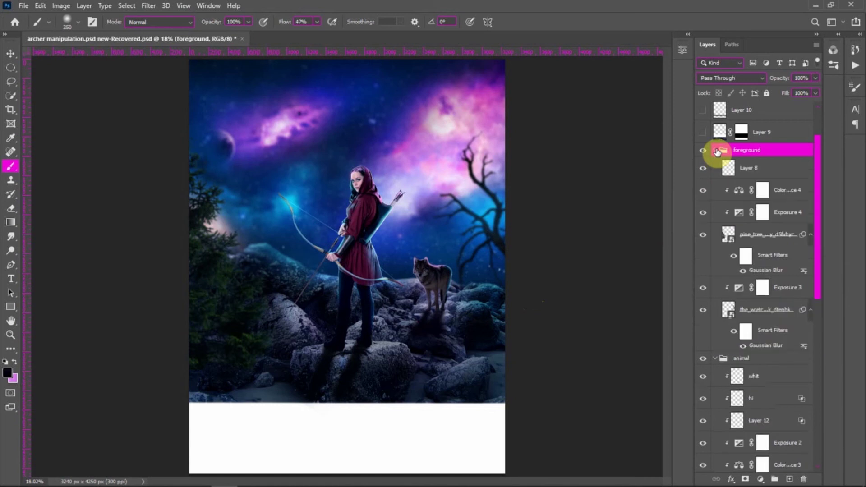
click(703, 152)
click(704, 152)
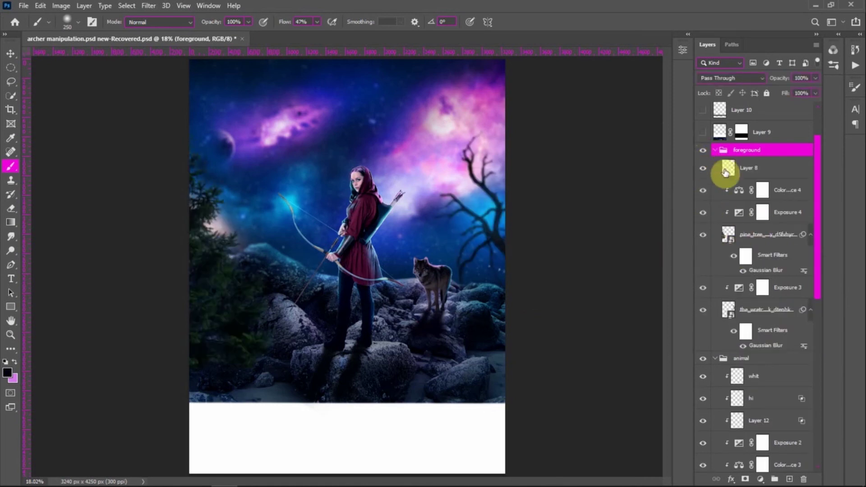
scroll(734, 286, down, 3)
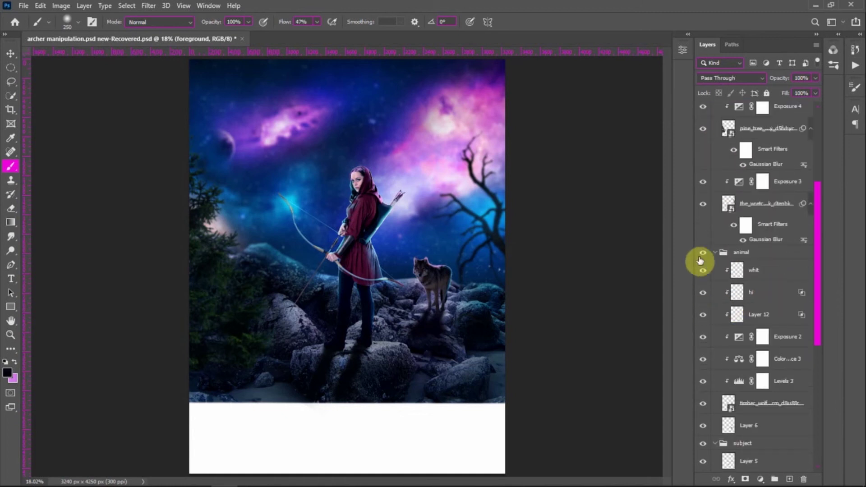
click(703, 204)
click(704, 202)
click(703, 204)
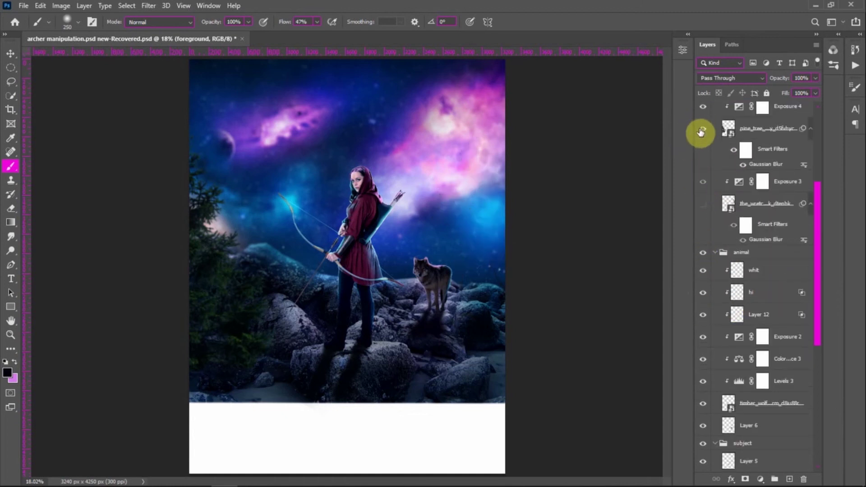
scroll(711, 131, up, 5)
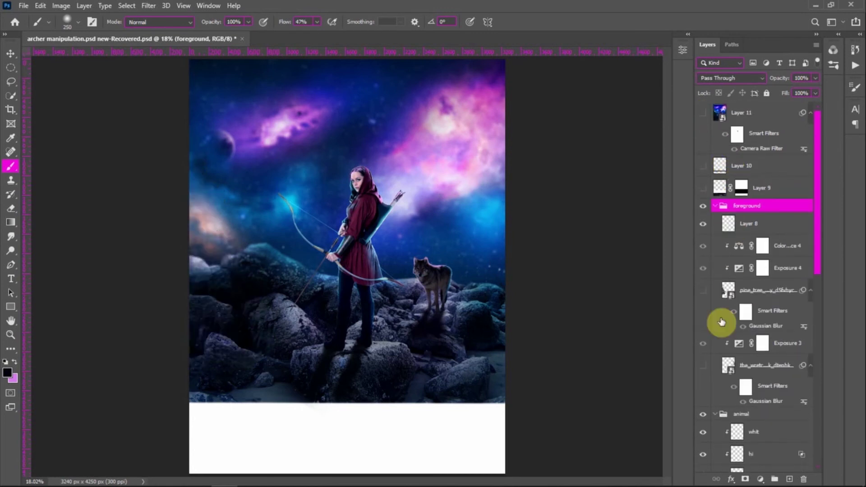
Step: Show the wretched tree, turn off its Smart Filters blur, and keep Exposure 3 on
click(703, 366)
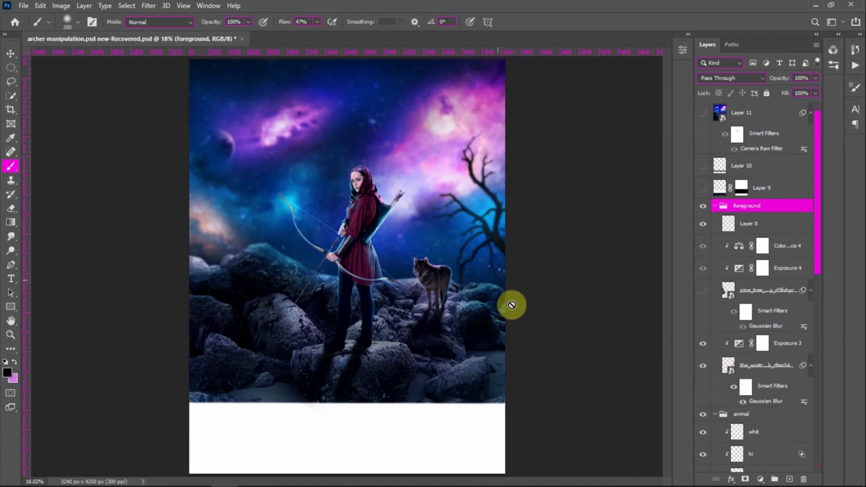
scroll(715, 358, down, 2)
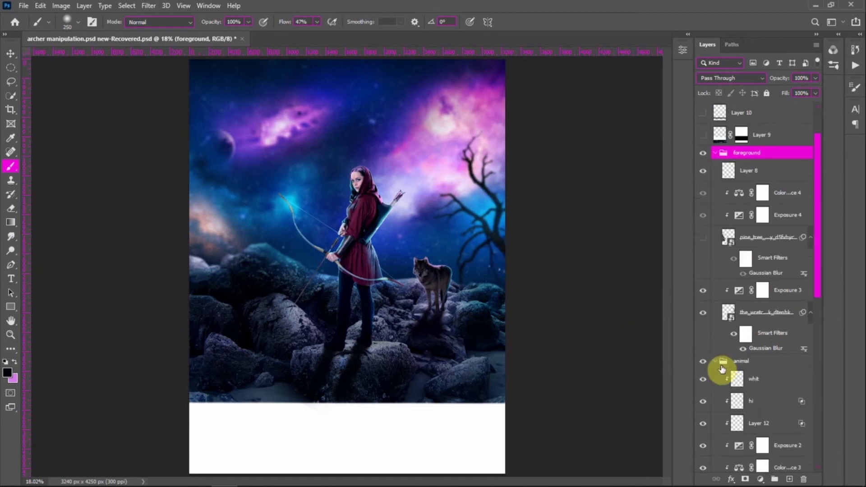
click(703, 291)
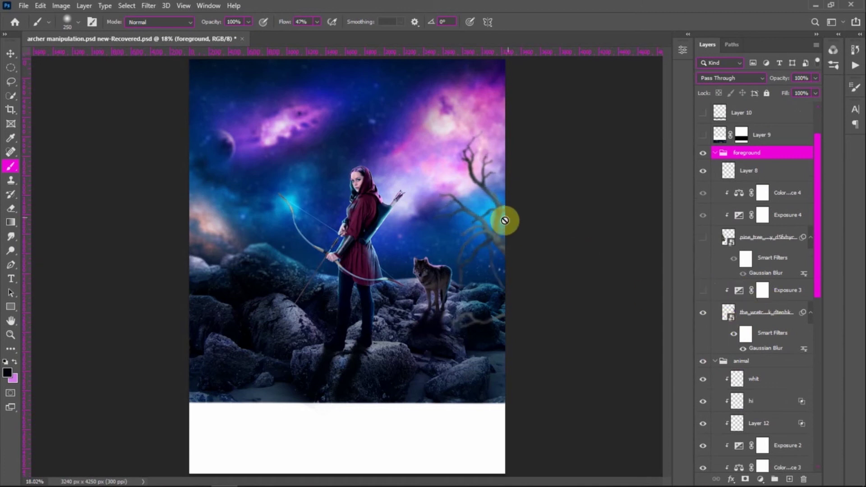
click(736, 333)
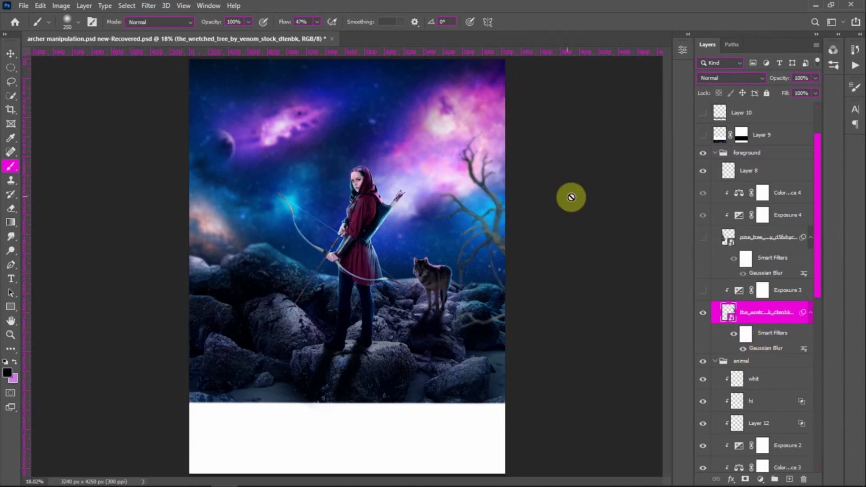
click(703, 290)
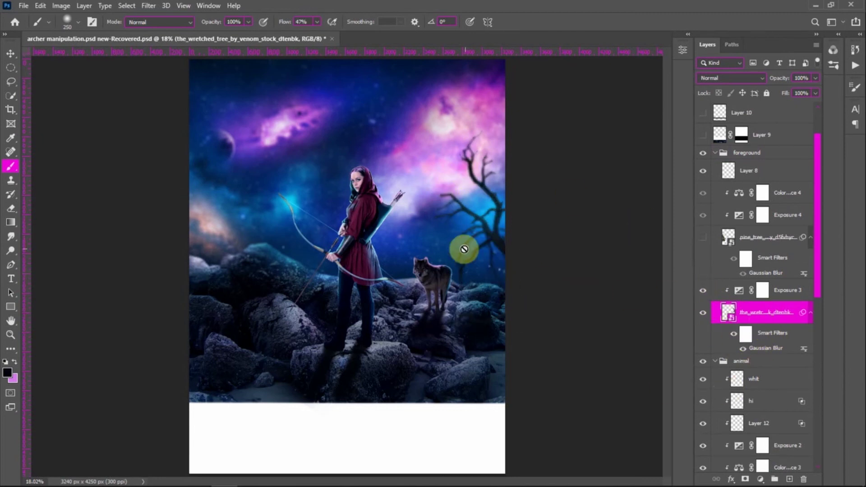
double_click(739, 290)
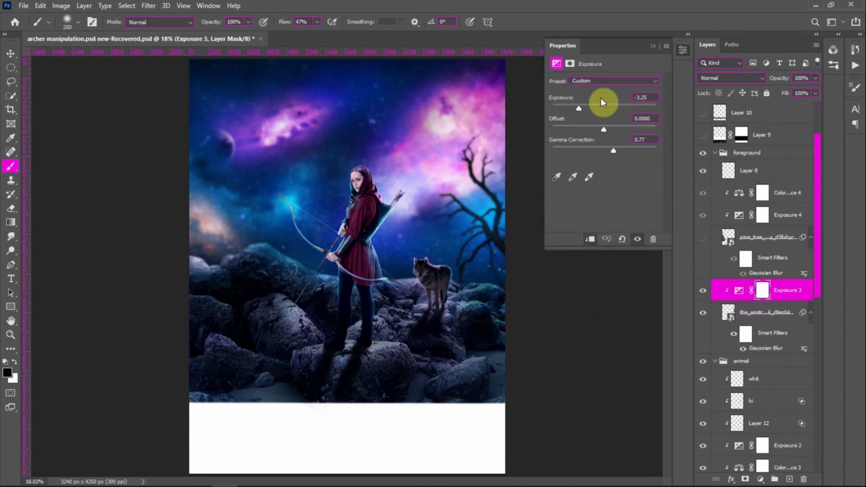
click(653, 46)
click(703, 237)
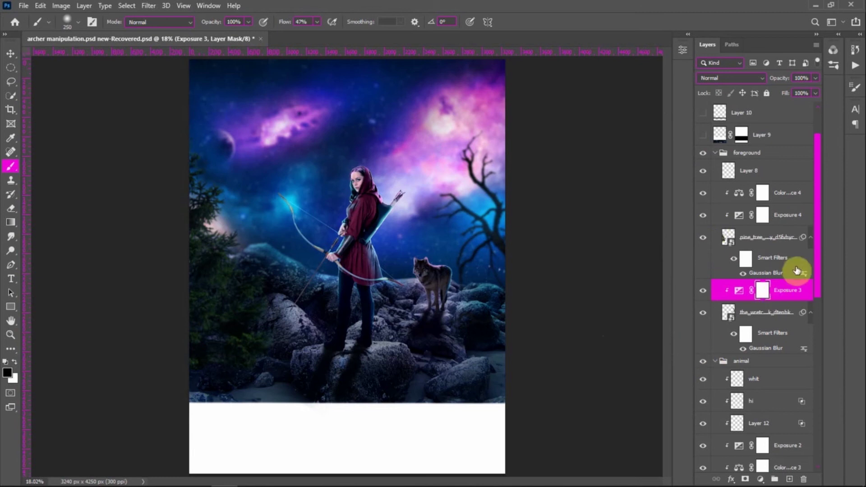
double_click(739, 194)
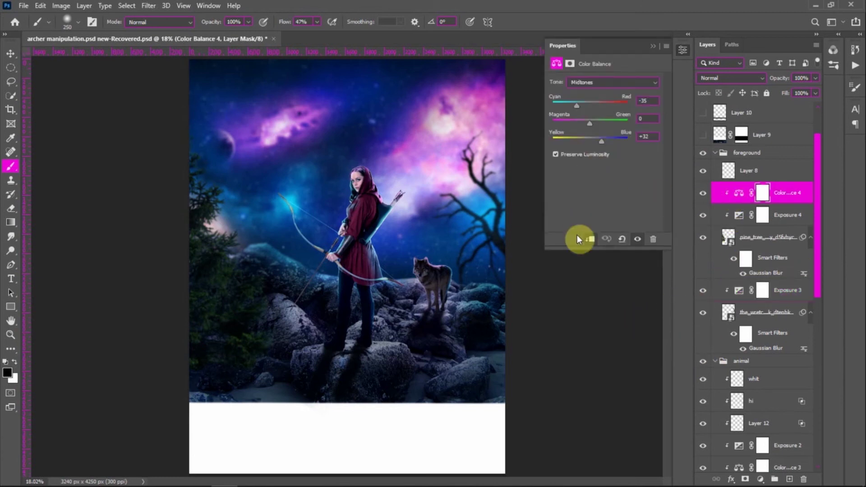
click(657, 48)
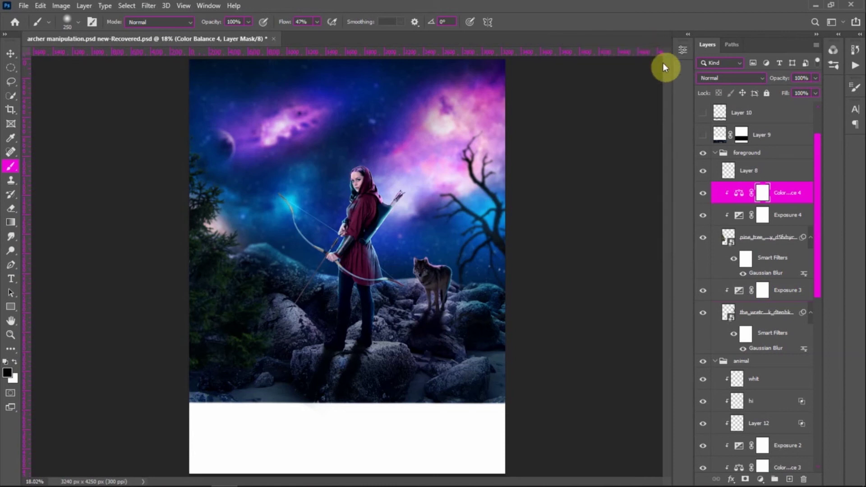
click(704, 195)
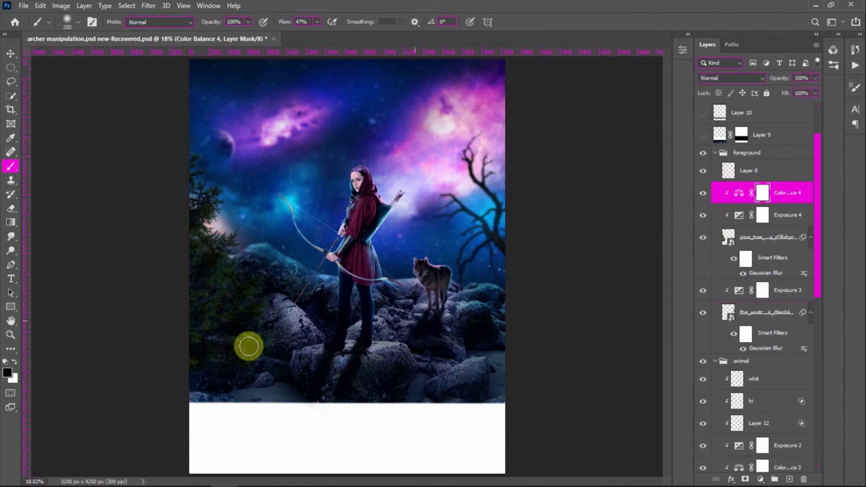
double_click(737, 194)
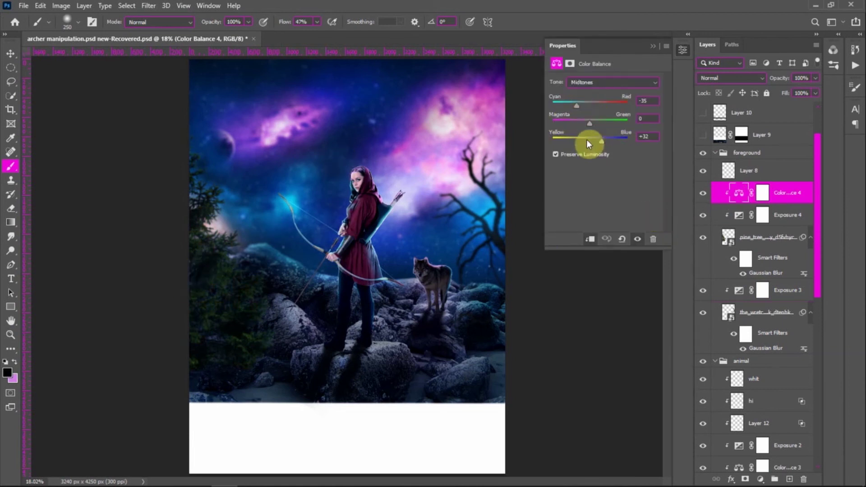
click(652, 46)
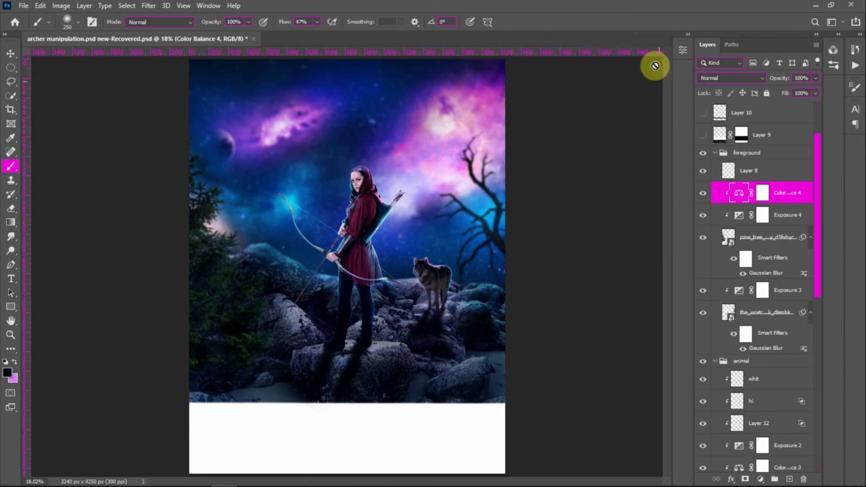
click(703, 216)
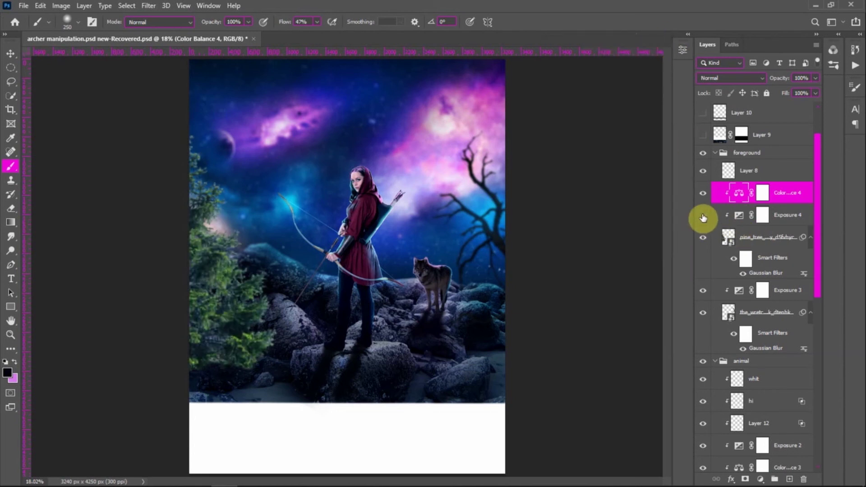
click(703, 216)
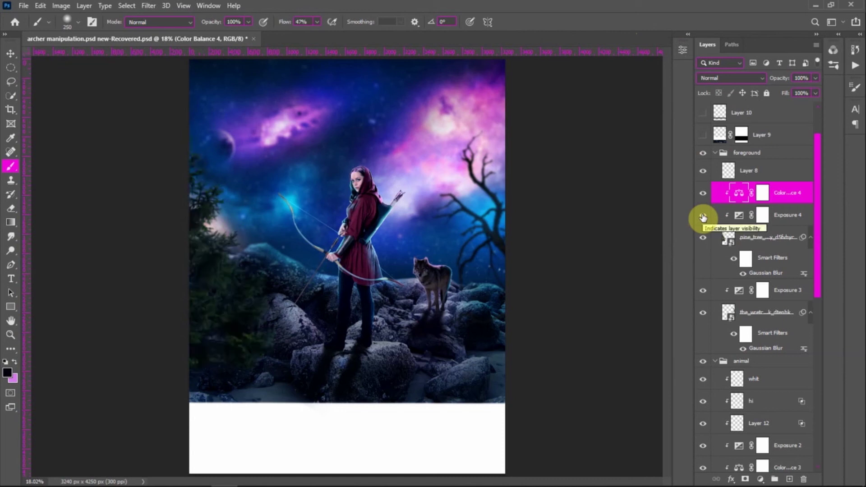
double_click(744, 217)
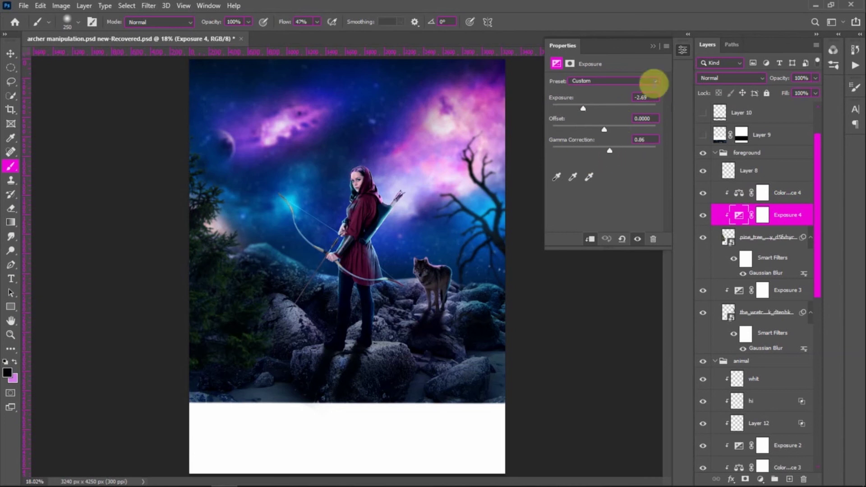
click(653, 46)
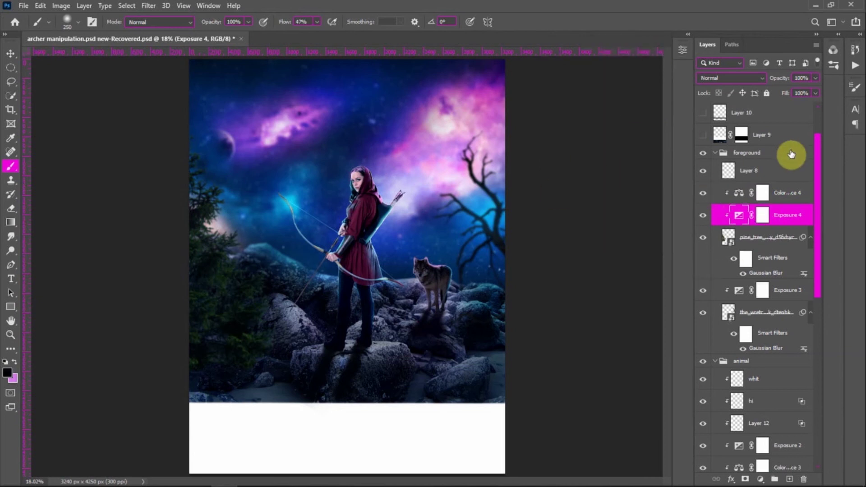
click(704, 175)
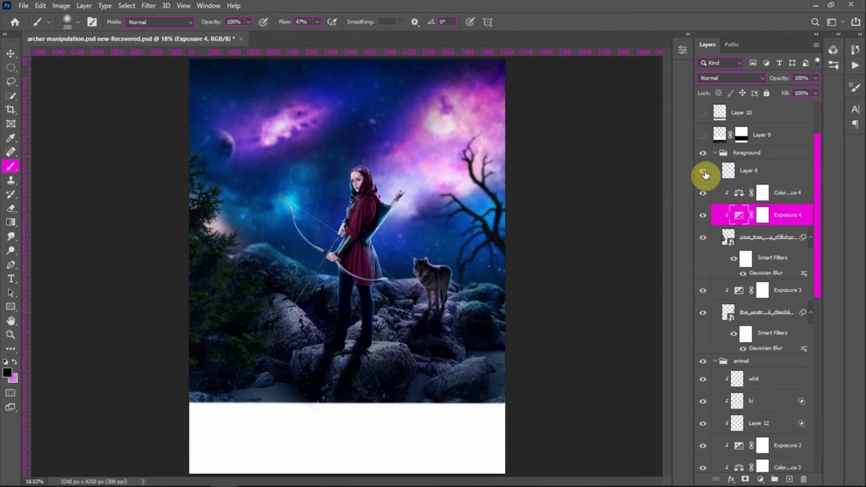
click(704, 174)
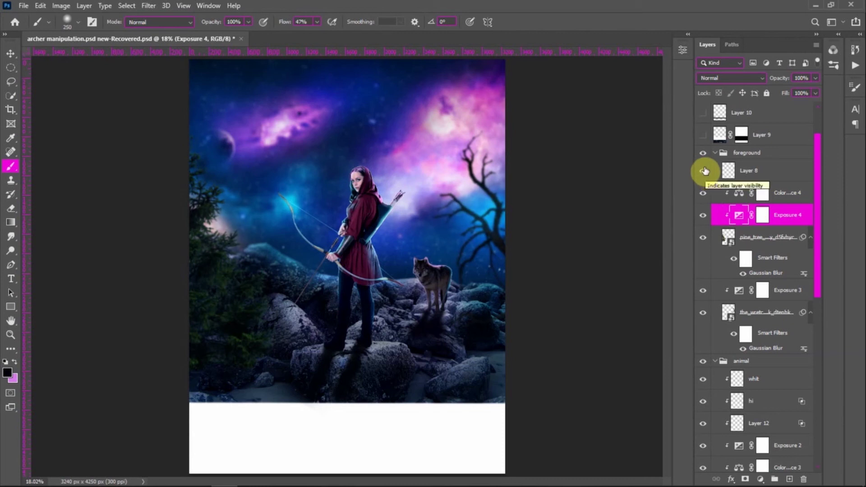
click(704, 174)
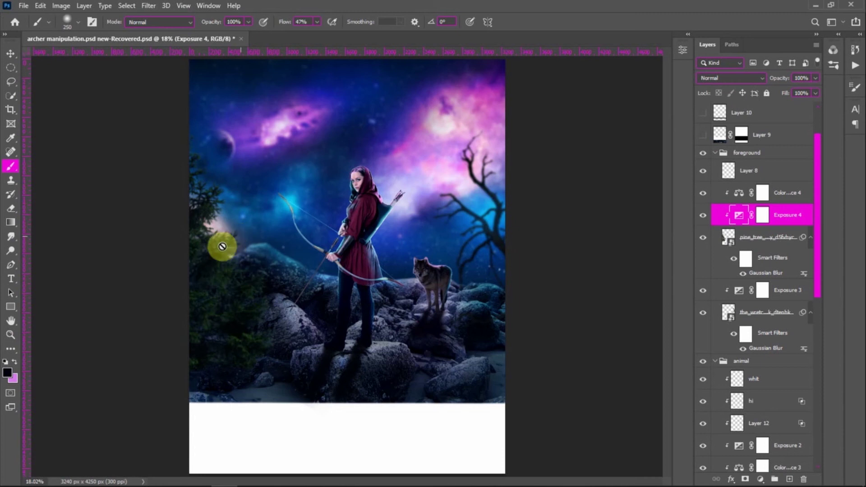
click(715, 154)
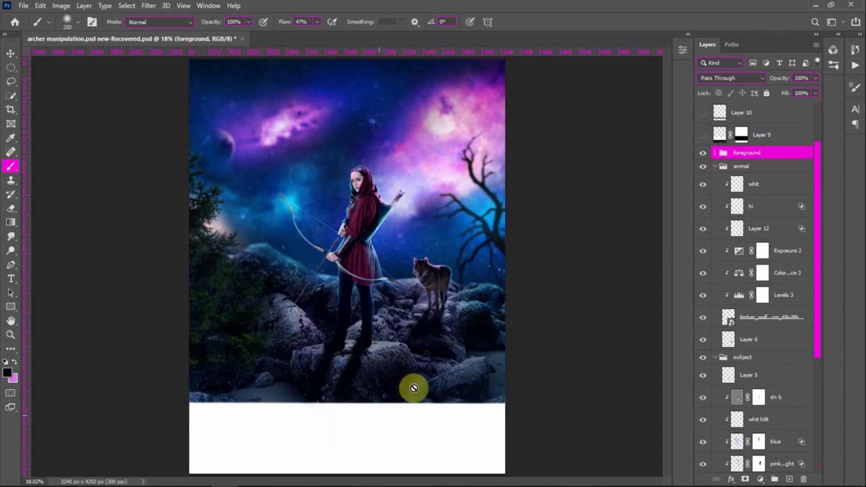
Step: Toggle Layer 9's rock reflection, then stamp all visible layers into a new Layer 13
click(703, 134)
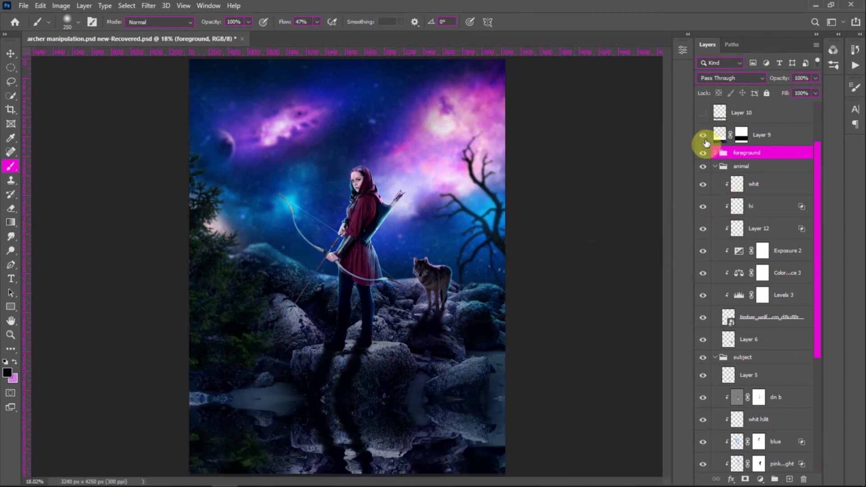
click(703, 135)
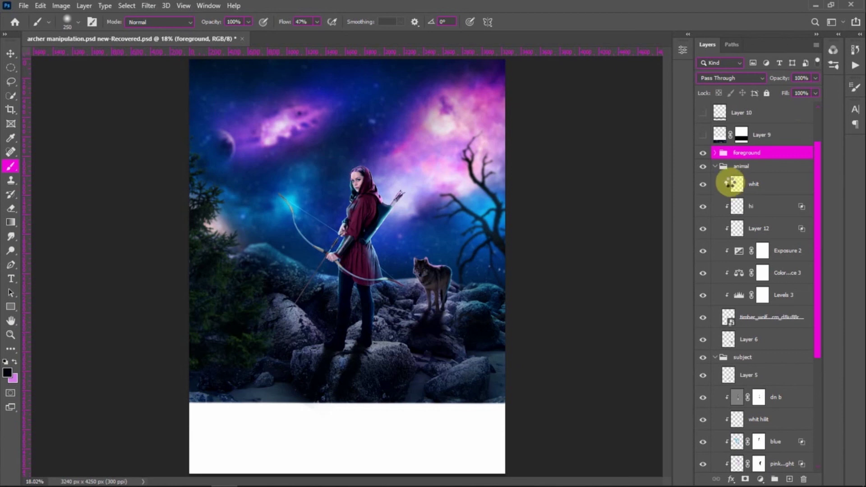
key(ctrl+alt+shift+e)
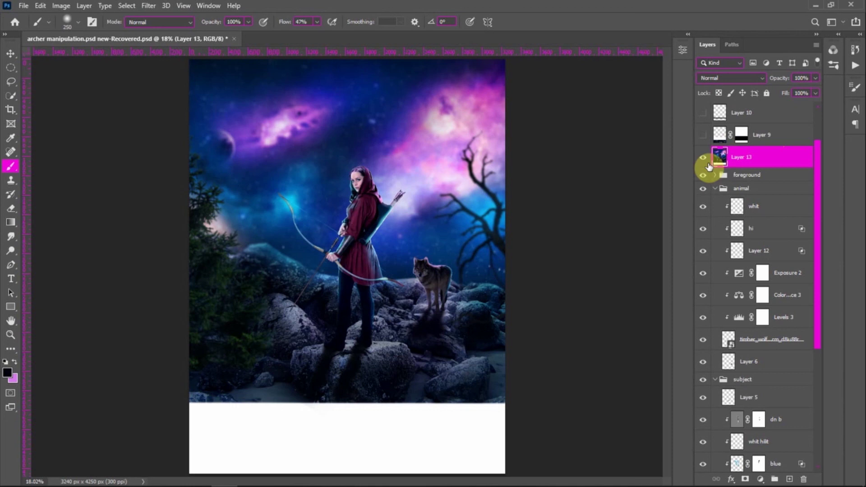
key(ctrl+t)
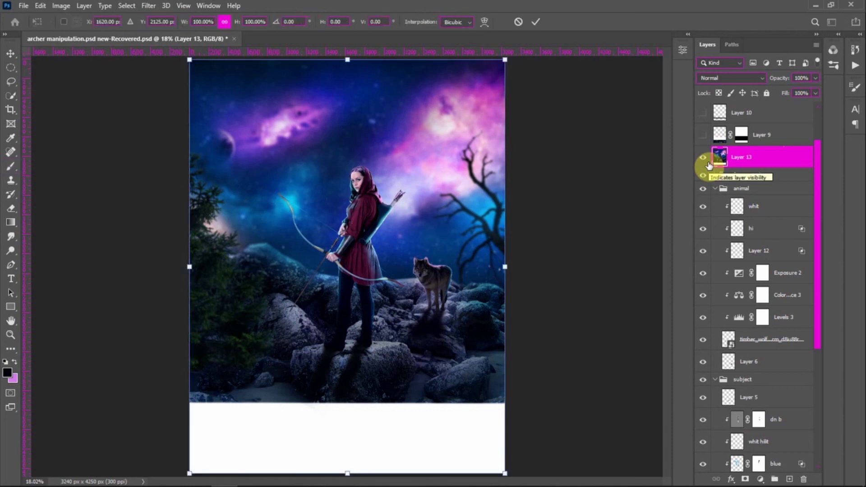
Step: Flip Layer 13 vertically and move it down below the rocks
right_click(399, 217)
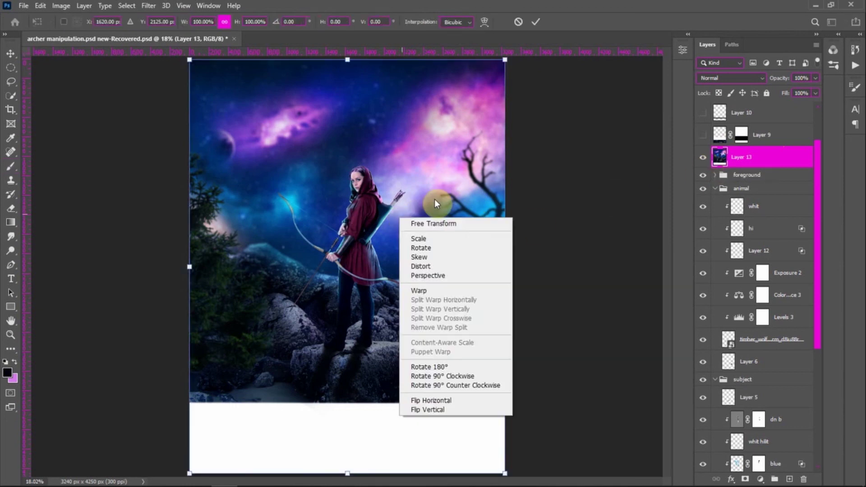
click(428, 410)
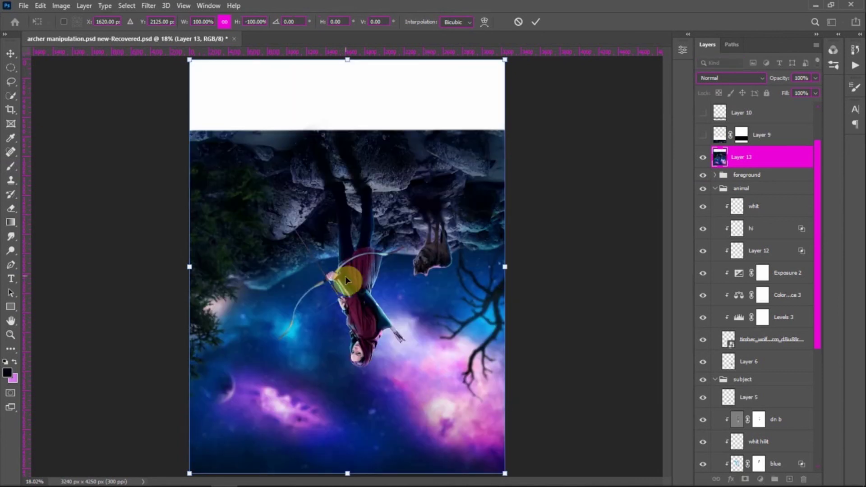
drag(356, 271, 348, 474)
drag(372, 401, 375, 452)
drag(10, 68, 45, 63)
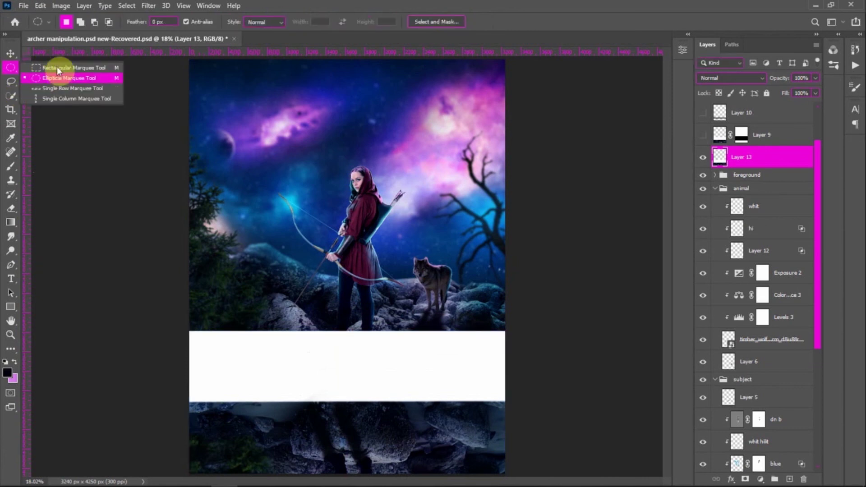
Step: Mask out a rectangular band of the reflection and nudge it just beneath the rocks
click(56, 69)
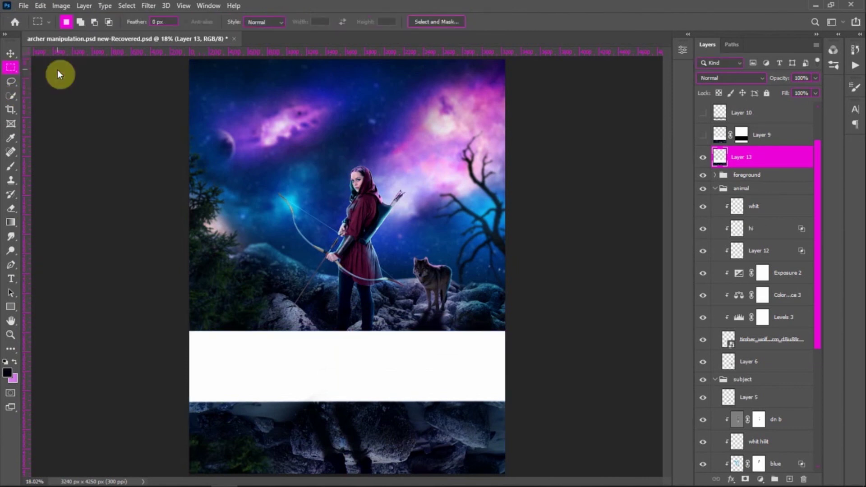
drag(189, 250, 508, 405)
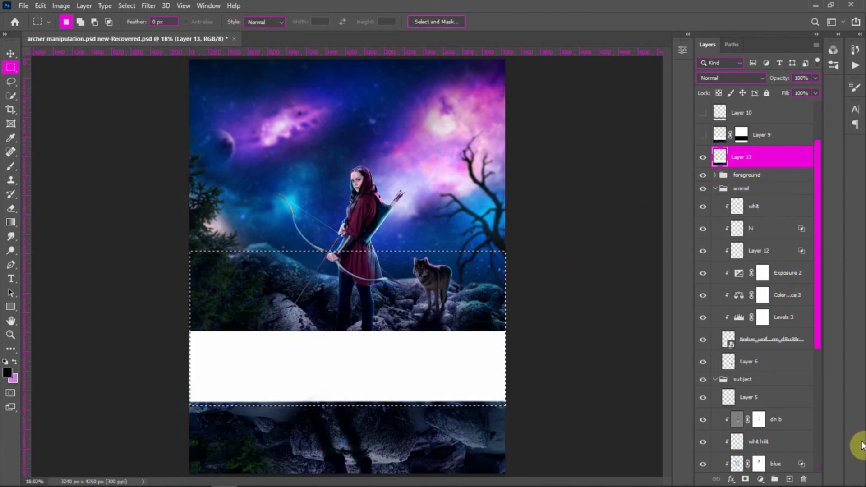
click(745, 480)
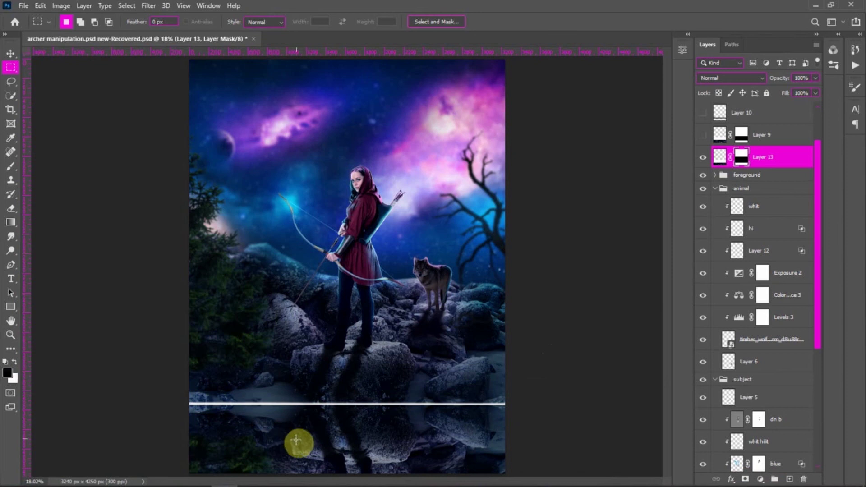
key(v)
drag(313, 444, 310, 434)
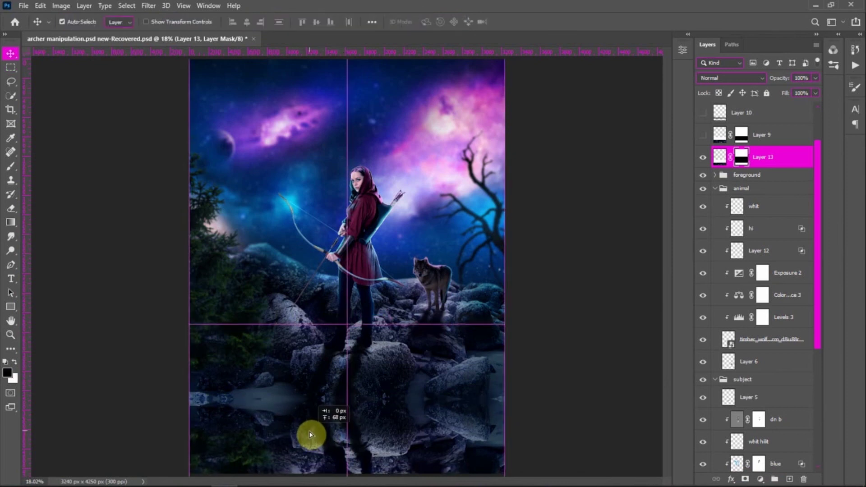
drag(310, 434, 310, 435)
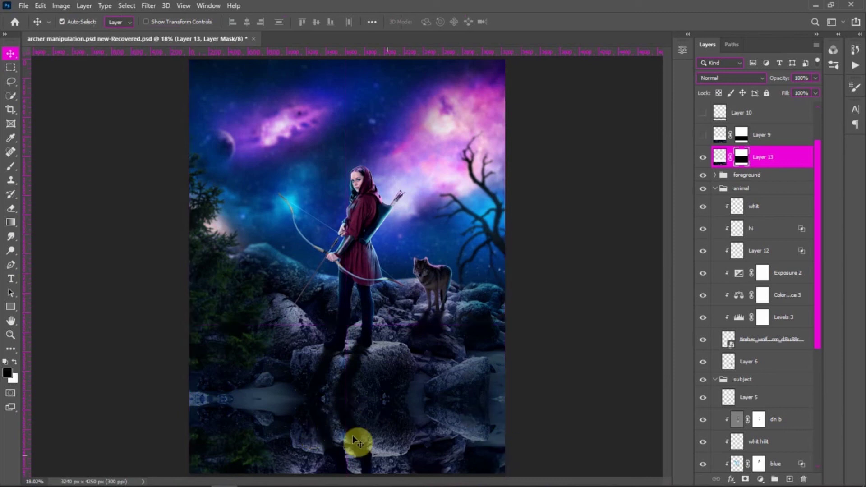
click(720, 157)
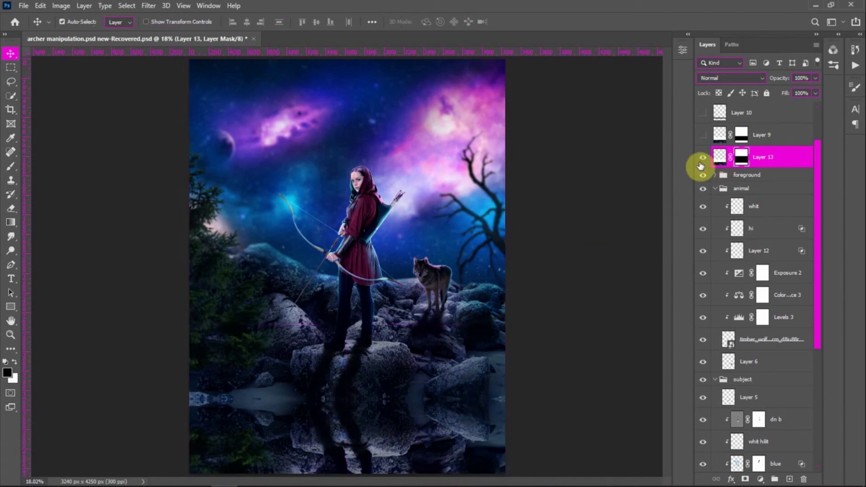
Step: Apply Filter > Distort > Displace to Layer 13 with 10 horizontal and vertical scale
click(149, 6)
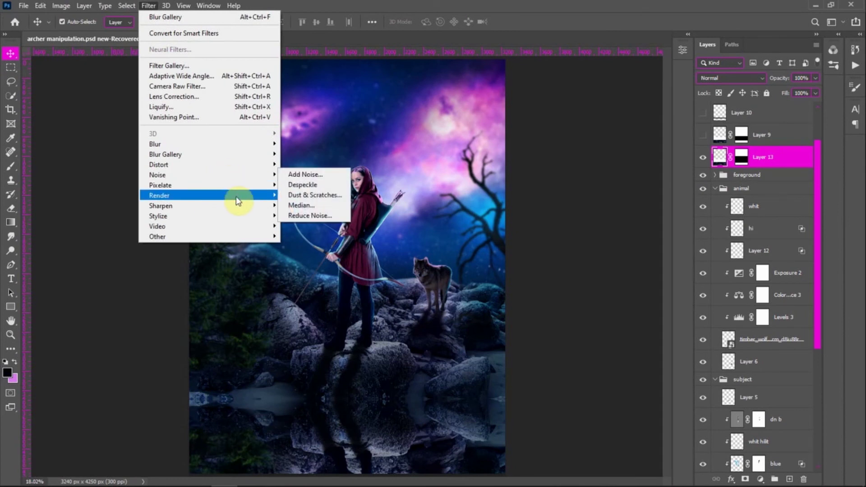
mouse_move(266, 217)
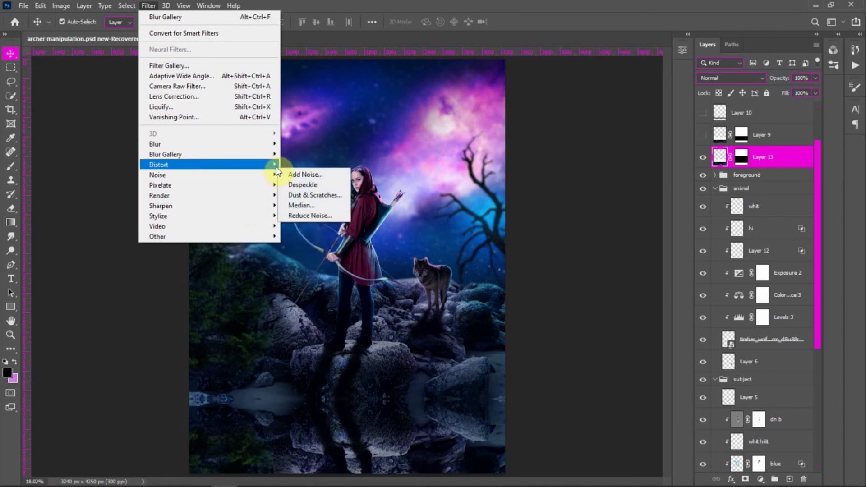
mouse_move(276, 168)
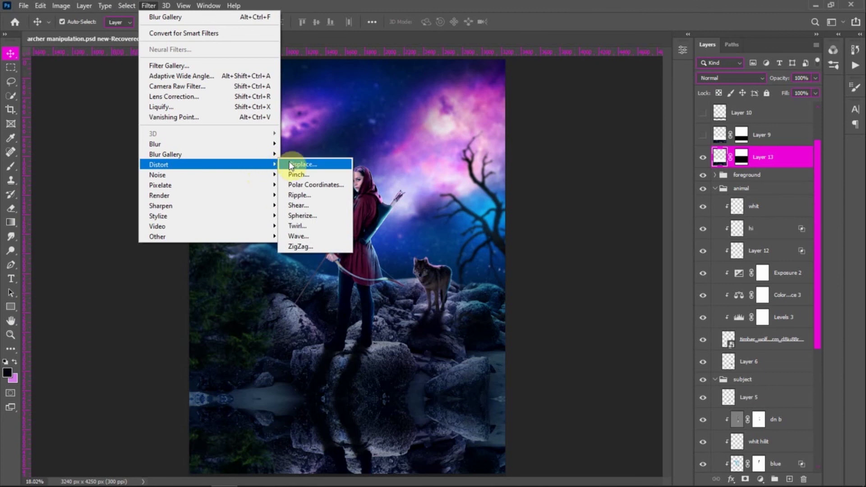
click(289, 165)
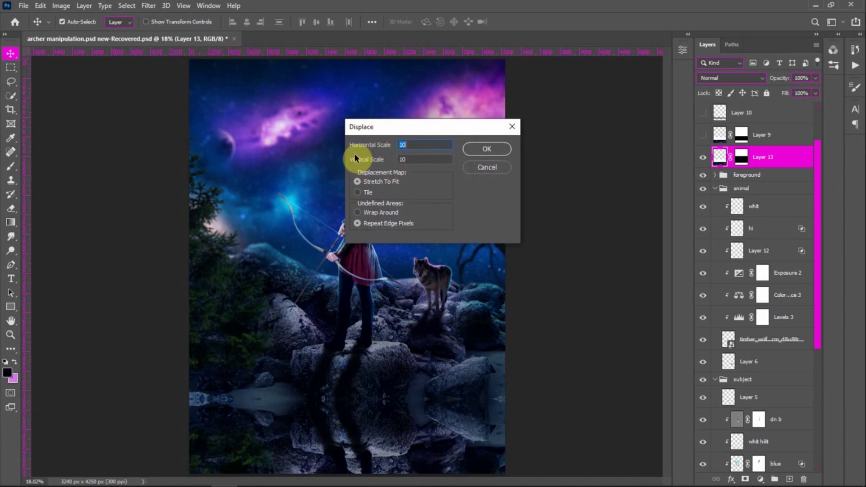
click(487, 147)
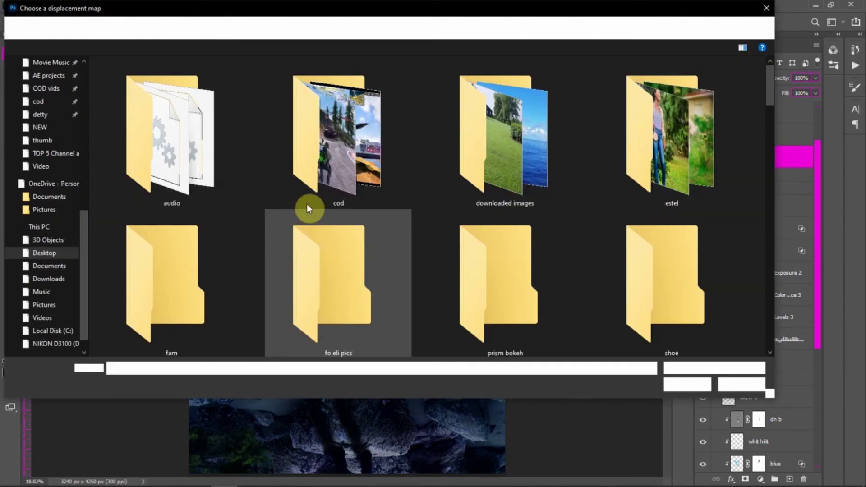
Step: Ripple the water reflection using displacement map.psd as the displacement map
scroll(288, 202, down, 3)
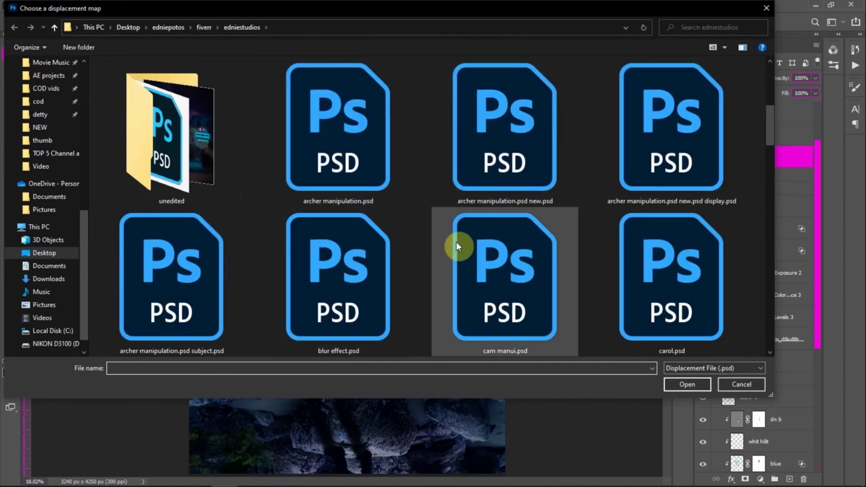
scroll(458, 241, down, 2)
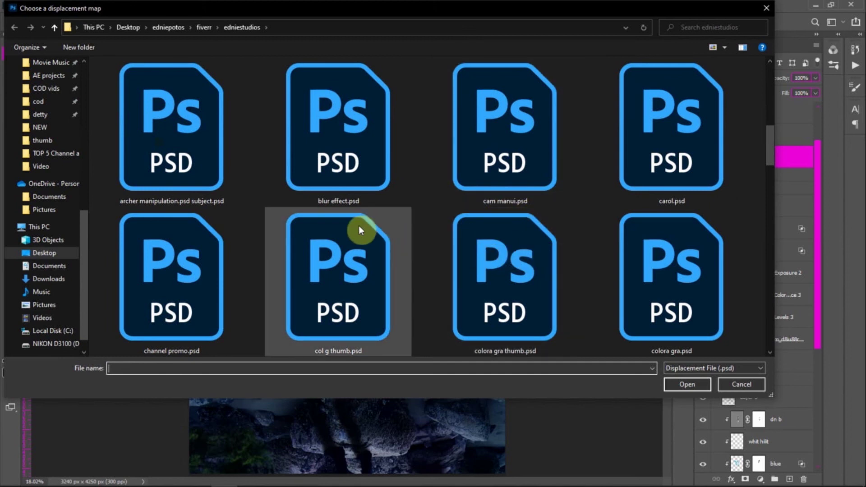
scroll(360, 230, down, 1)
scroll(371, 241, down, 1)
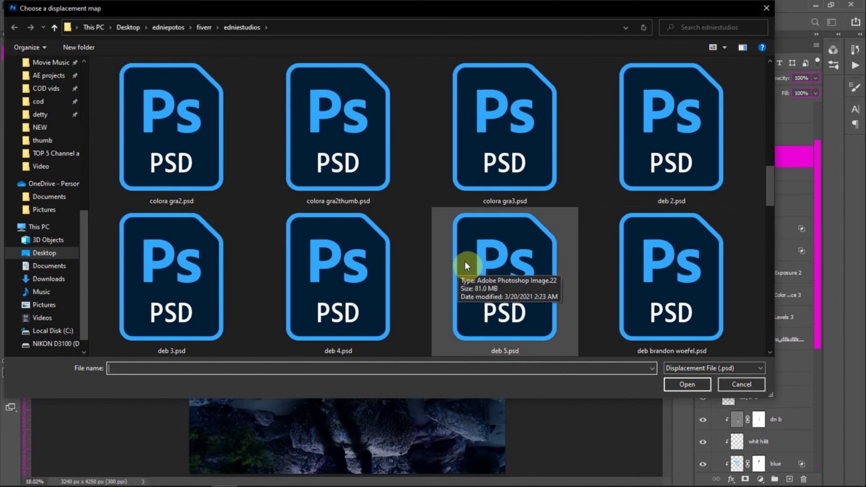
scroll(472, 253, down, 2)
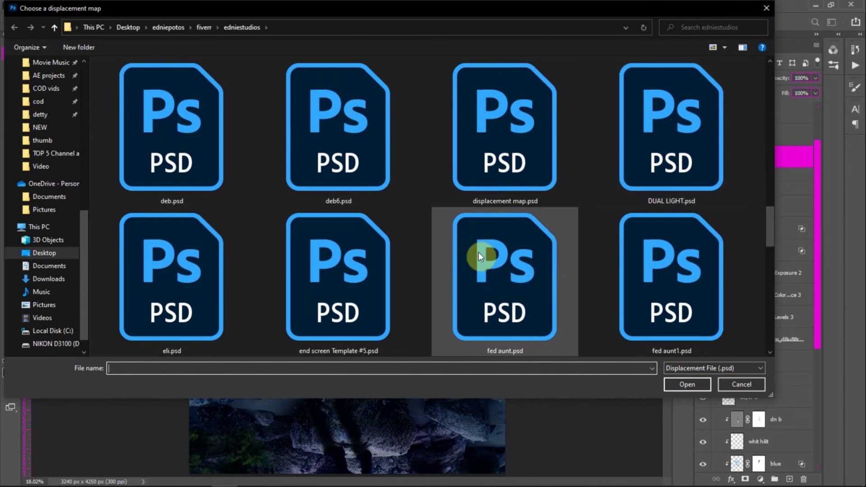
click(472, 180)
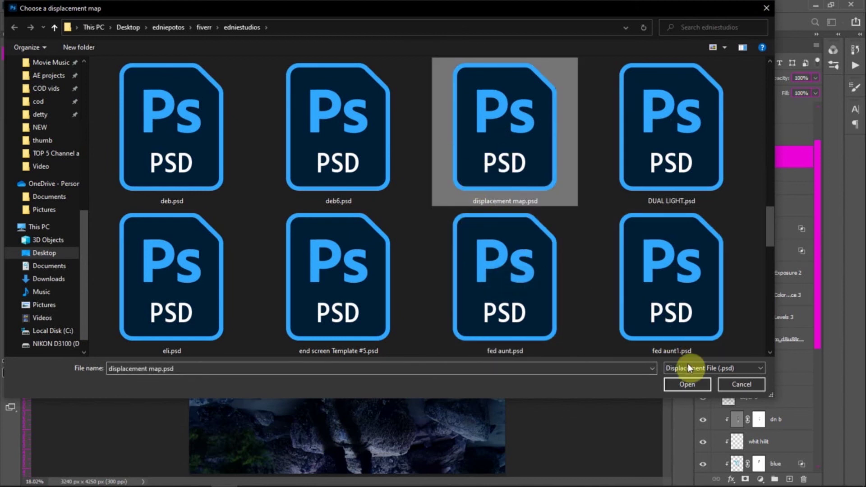
click(687, 384)
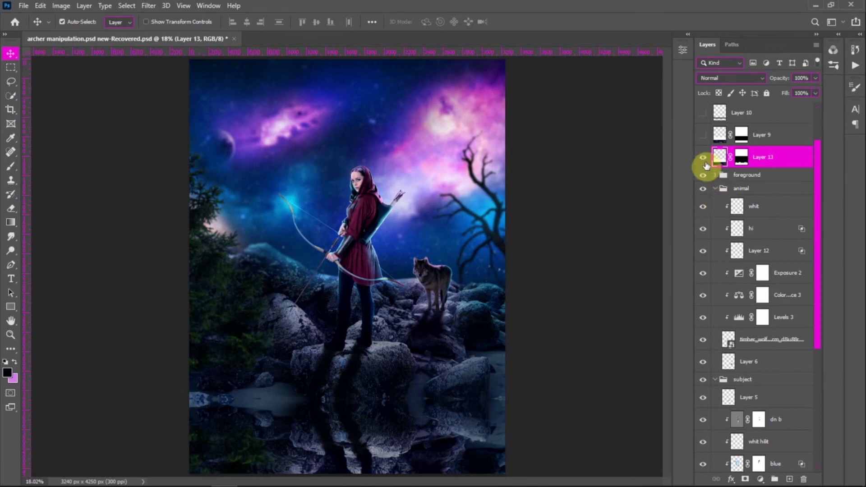
Step: Delete Layer 13, hide Layer 10, and add a new empty layer above Layer 9
click(704, 158)
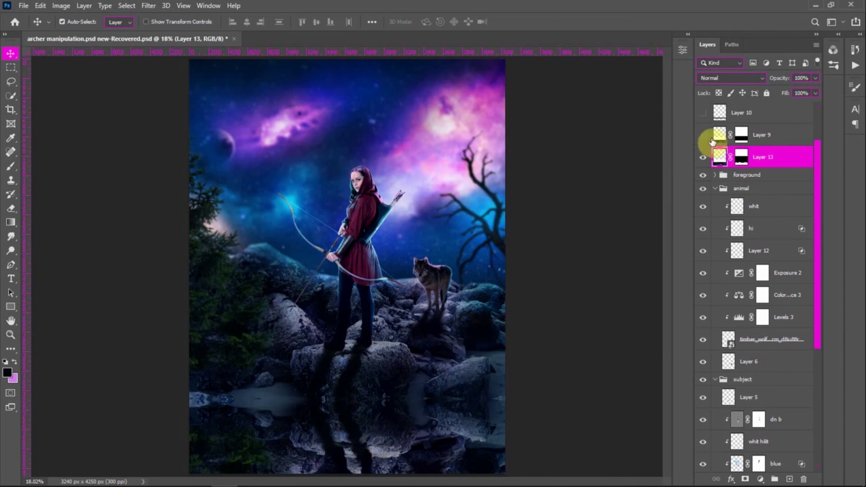
drag(712, 141, 710, 121)
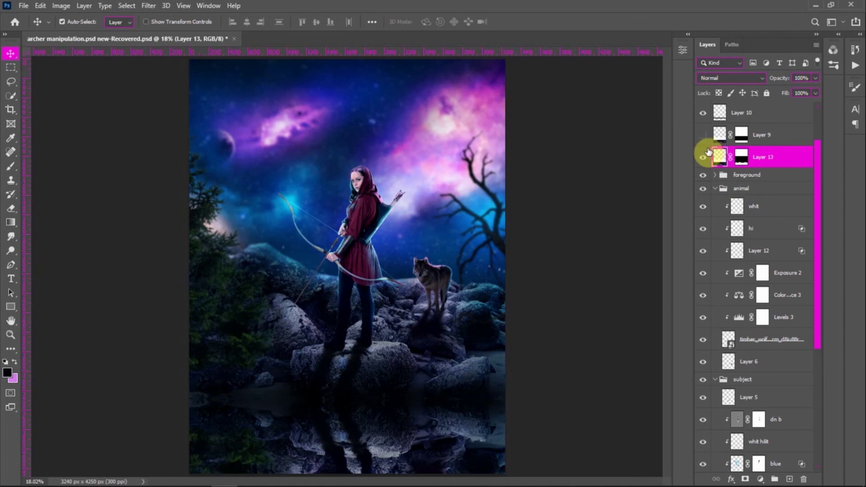
key(Delete)
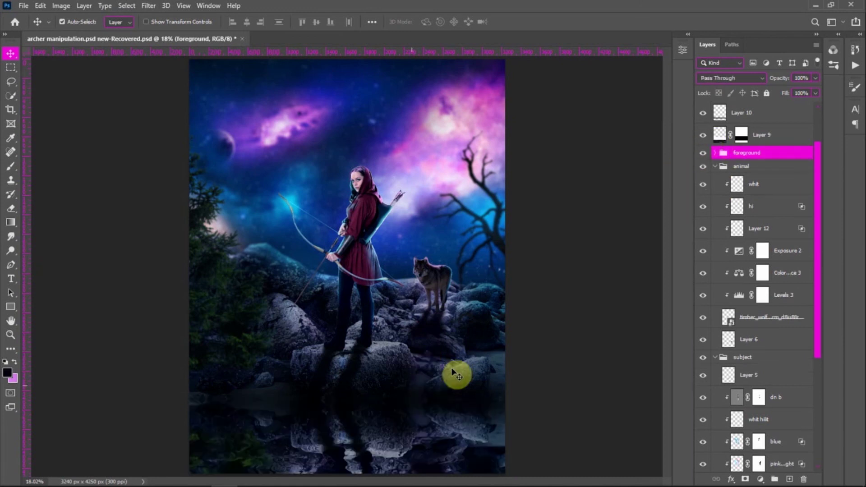
click(703, 113)
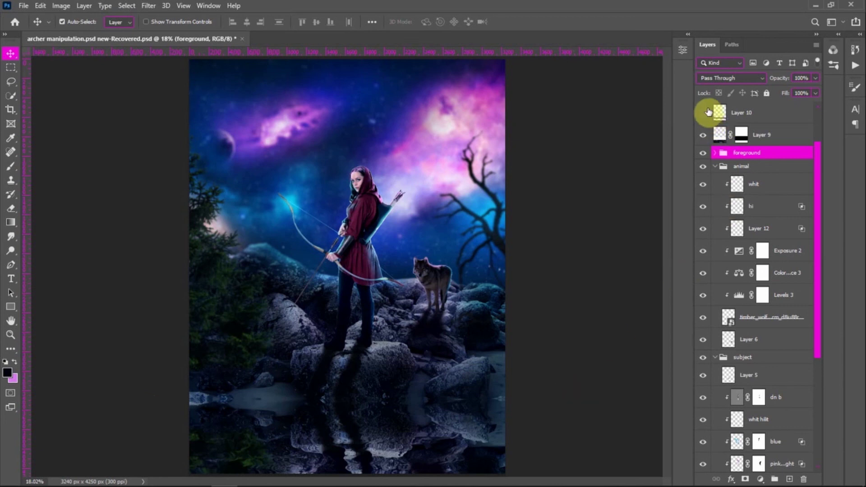
click(767, 135)
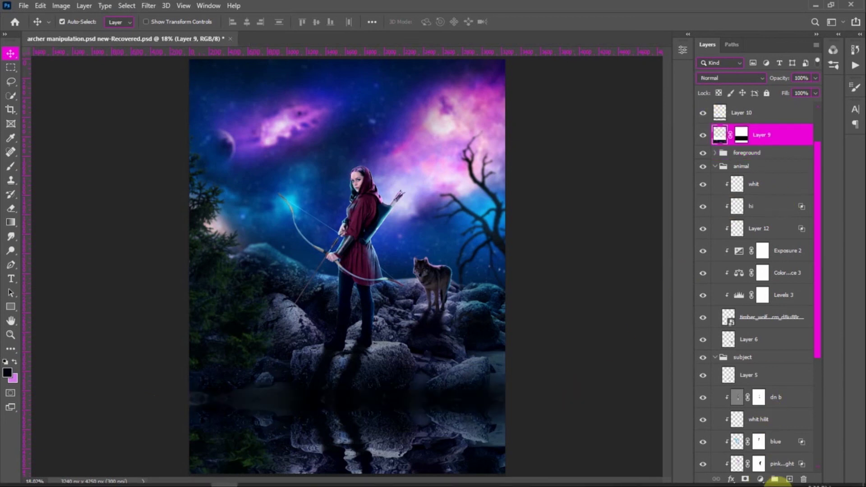
click(703, 113)
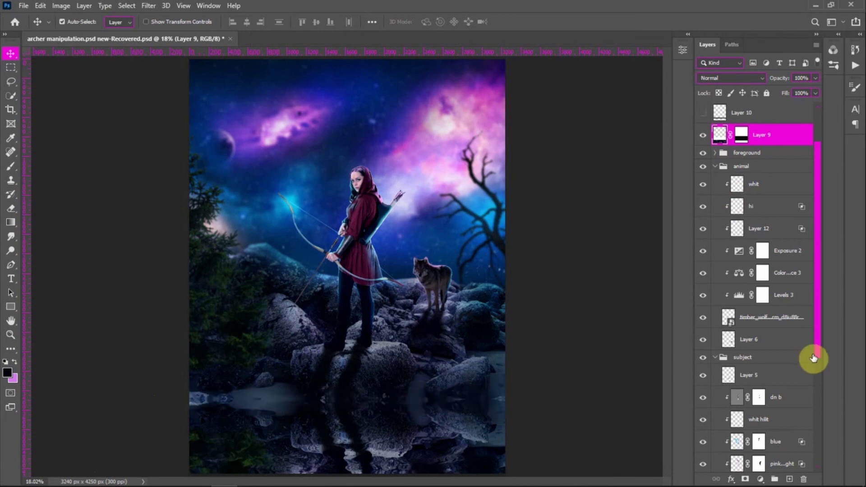
click(788, 478)
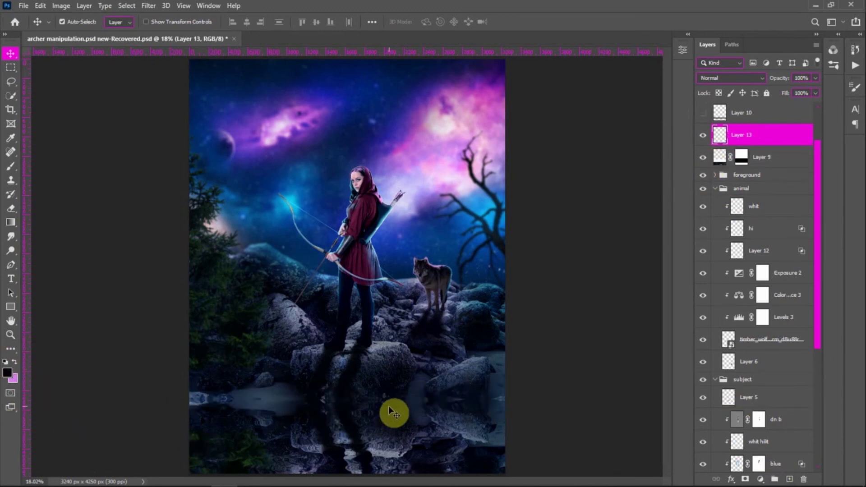
Step: Paint black across the lower water strip with a larger brush at 25% flow
key(b)
mouse_move(282, 404)
mouse_down()
mouse_move(190, 396)
mouse_move(478, 397)
mouse_move(247, 393)
mouse_move(519, 389)
mouse_up()
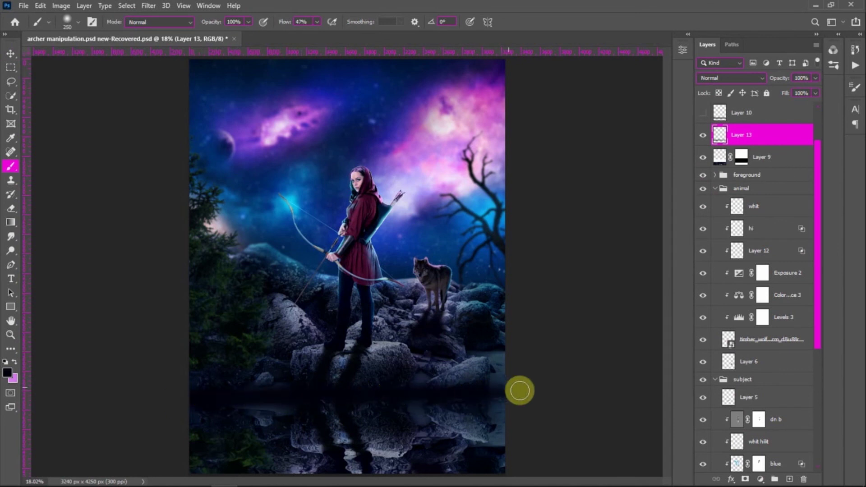
key(ctrl+z)
key(bracketright)
key(bracketright)
key(bracketright)
key(bracketright)
key(bracketright)
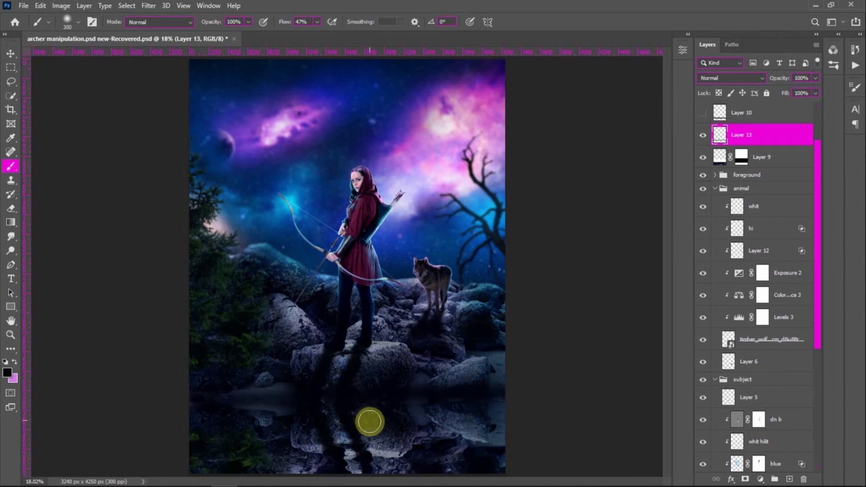
drag(308, 33, 305, 33)
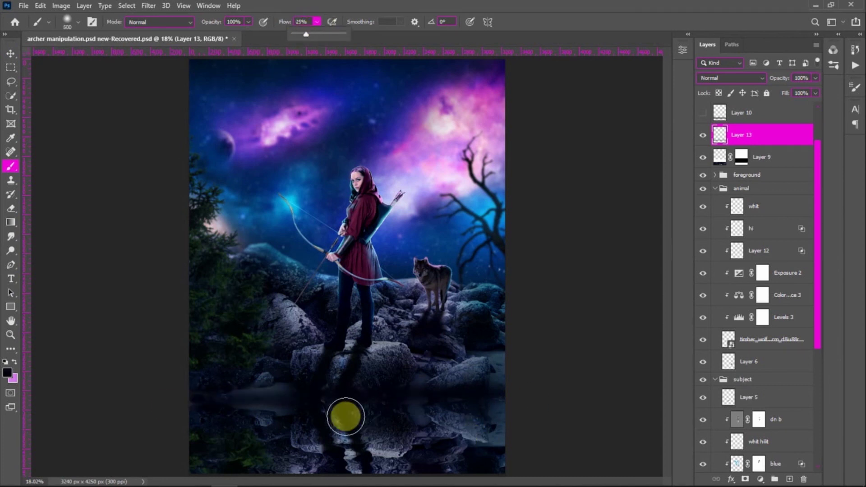
mouse_move(244, 393)
mouse_down()
mouse_move(185, 402)
mouse_move(515, 396)
mouse_move(424, 408)
mouse_move(122, 410)
mouse_up()
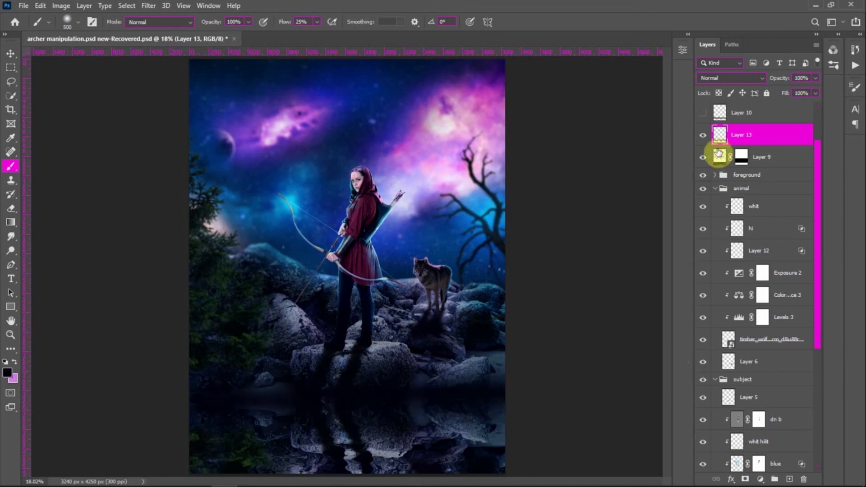
Step: Discard the painted Layer 13 and make Layer 10 visible again
click(703, 137)
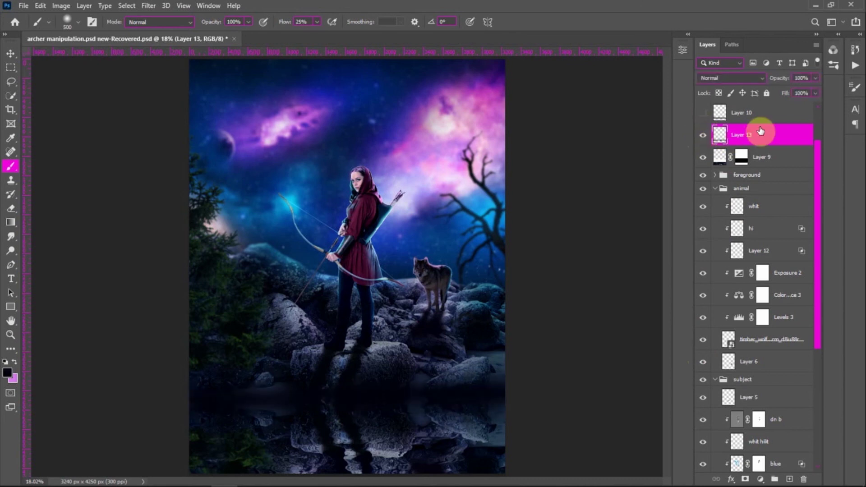
key(Delete)
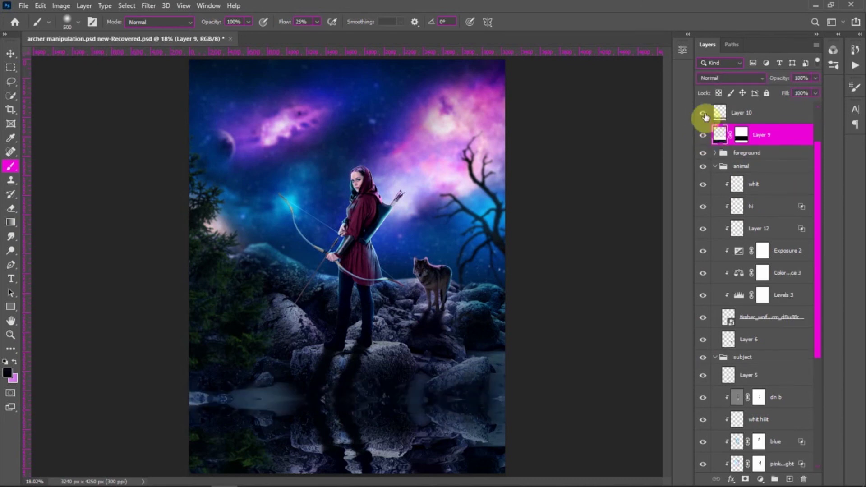
click(704, 114)
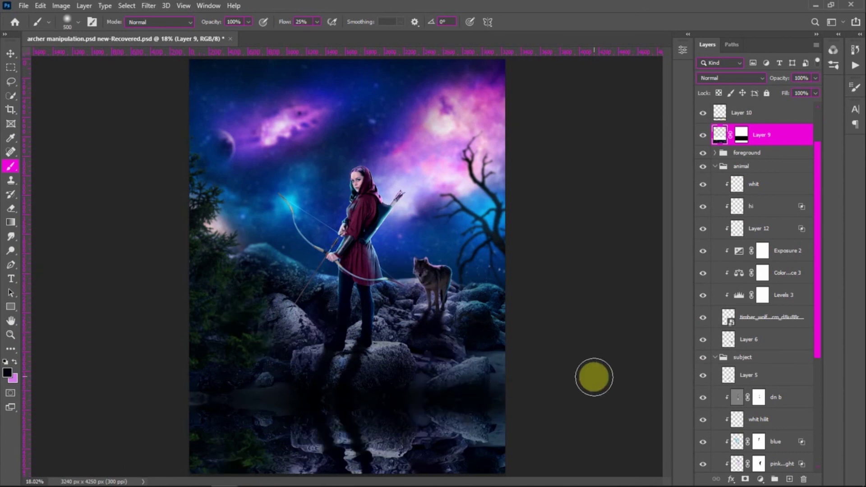
scroll(723, 162, up, 2)
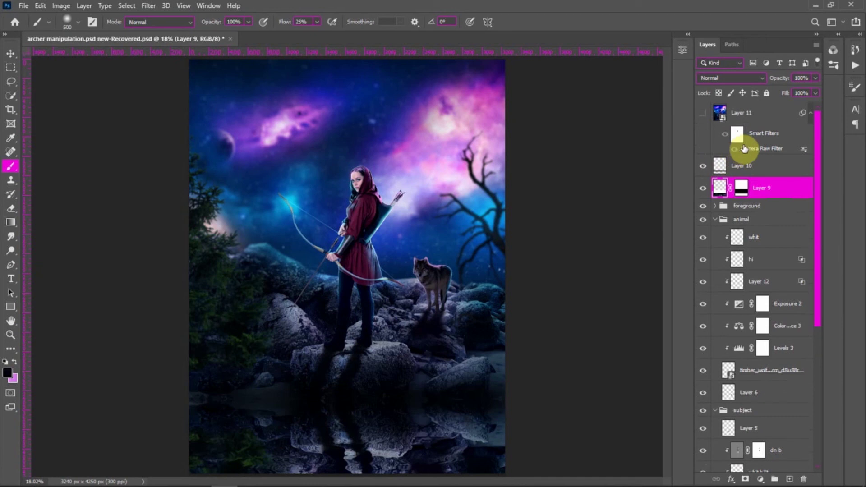
Step: Stamp all visible layers into a new smart object layer and open Camera Raw Filter
click(759, 170)
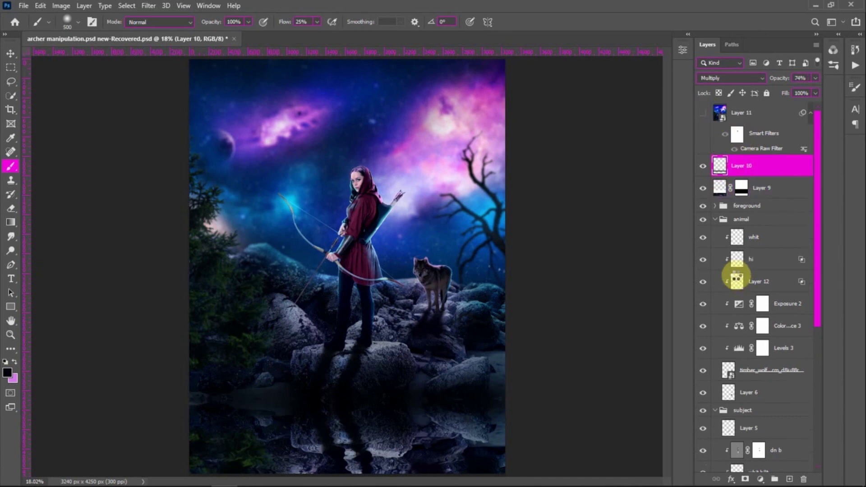
key(ctrl+shift+alt+n)
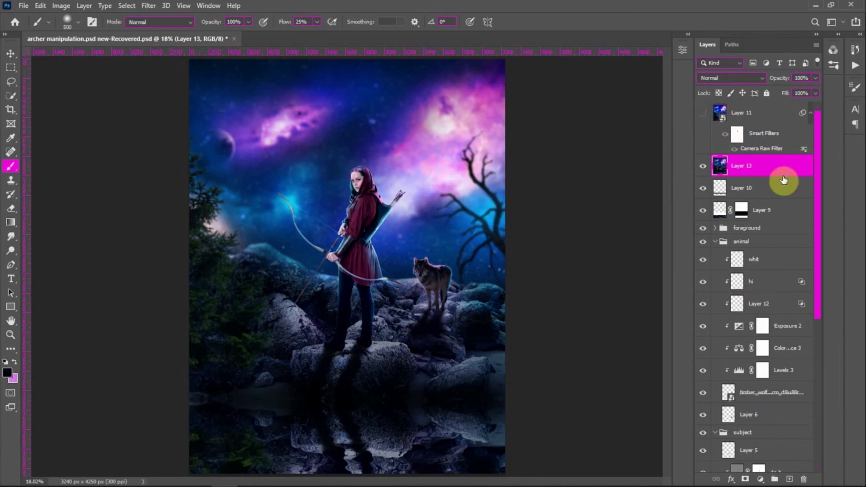
right_click(780, 174)
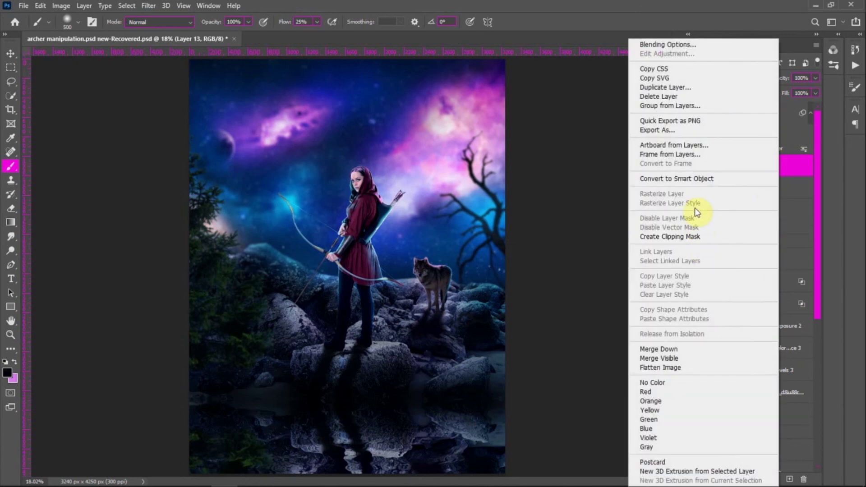
click(692, 182)
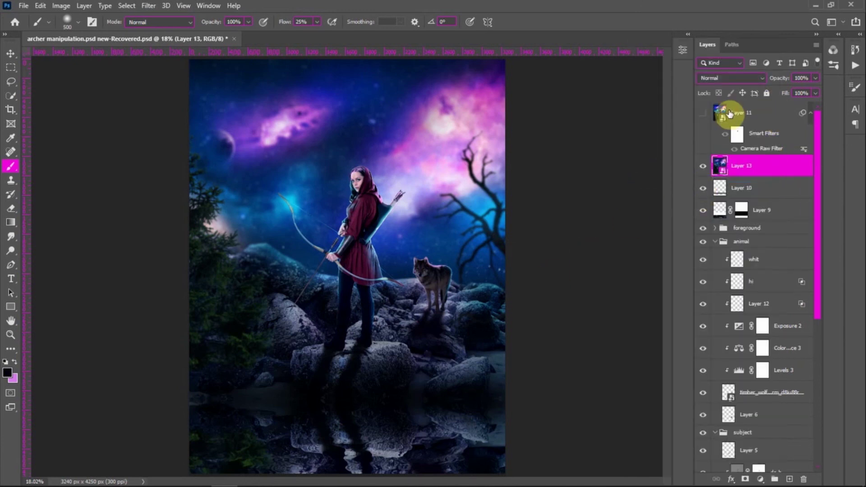
click(148, 5)
click(171, 85)
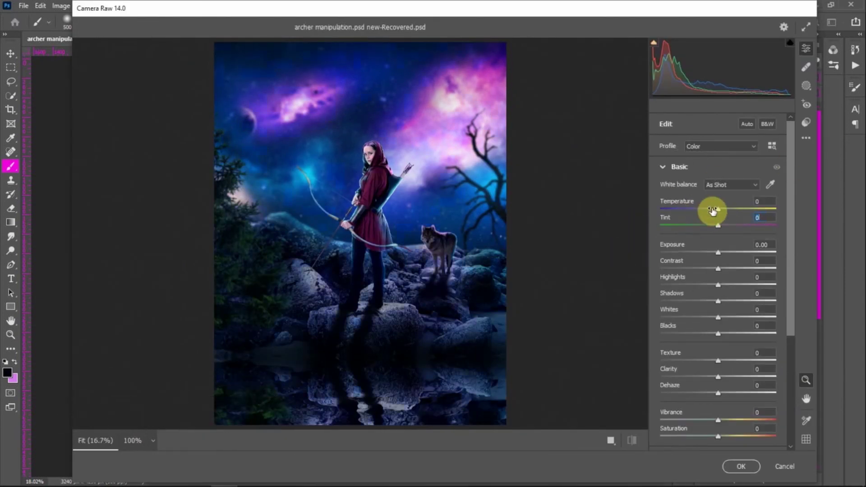
Step: Set Temperature to -7, Blues hue to -3 and Aquas hue to +7
drag(719, 209, 714, 208)
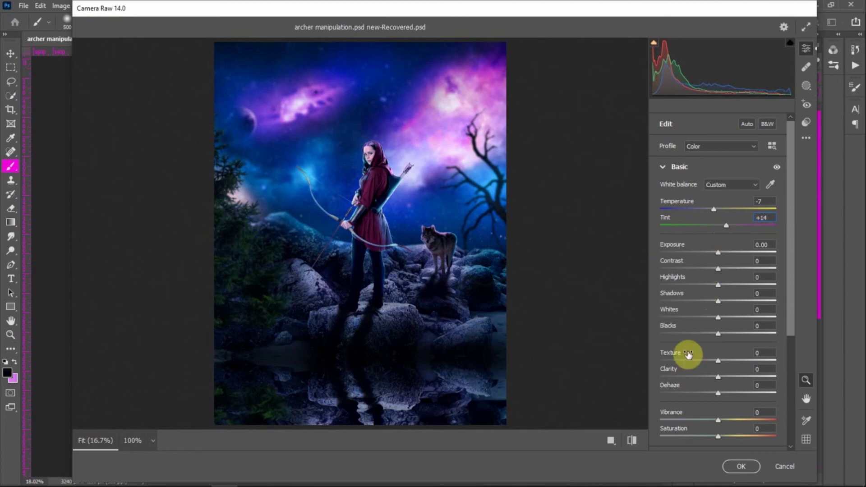
scroll(687, 354, down, 5)
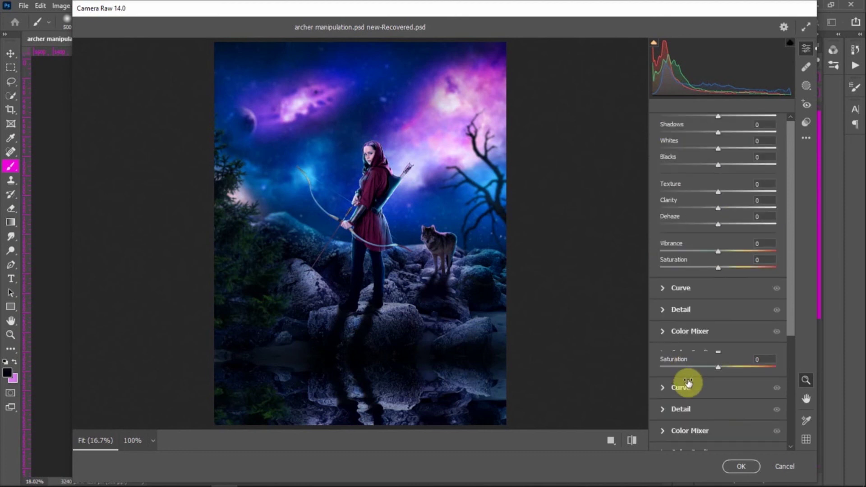
click(662, 332)
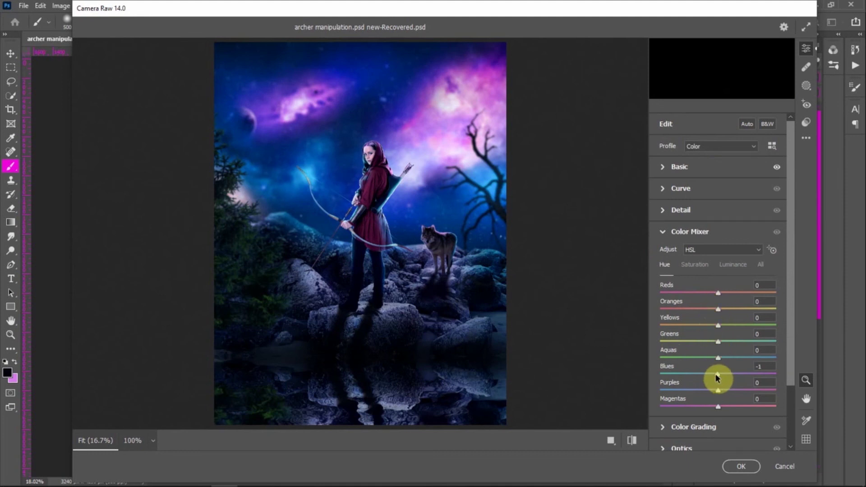
drag(718, 378, 717, 378)
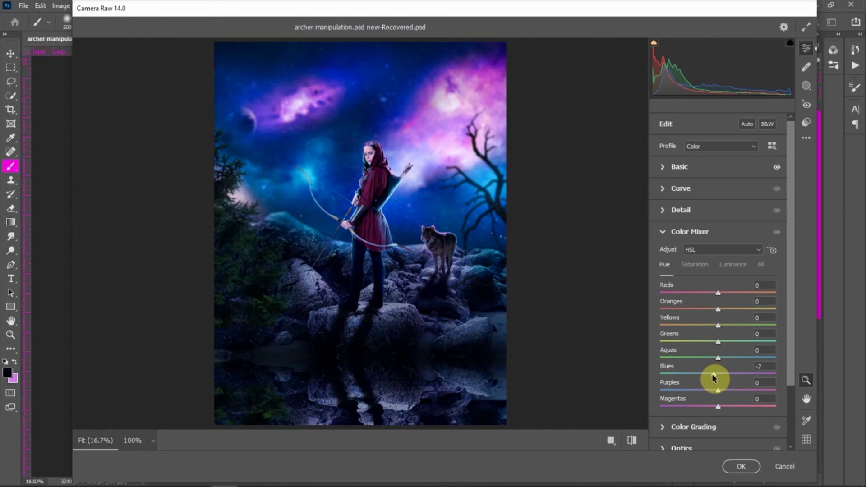
drag(719, 355, 723, 355)
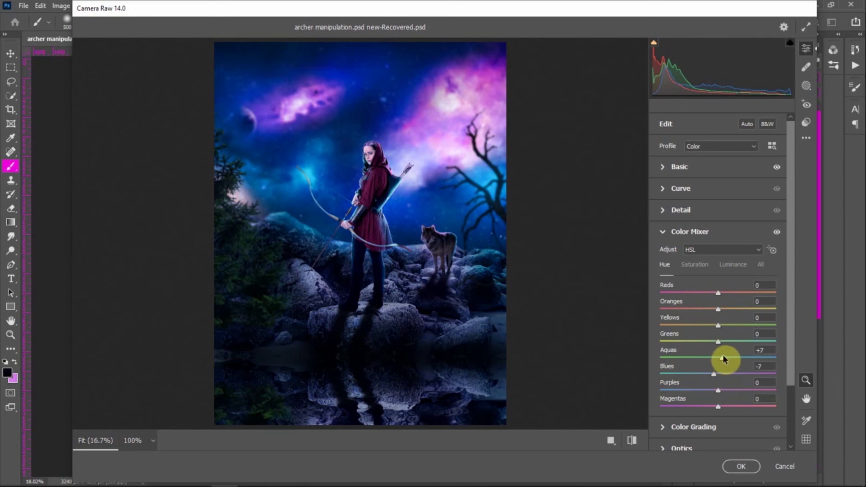
Step: Raise saturation of Aquas to +12 and Blues to +9, and Blues luminance to +10
click(694, 265)
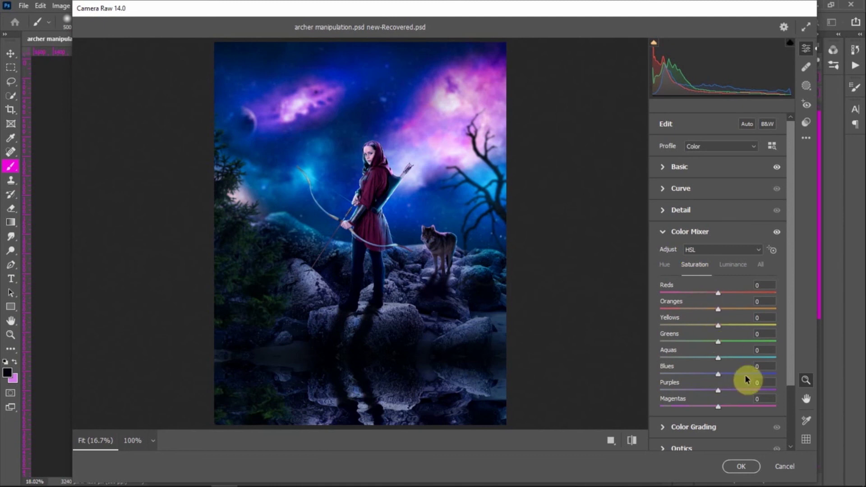
drag(725, 363, 726, 360)
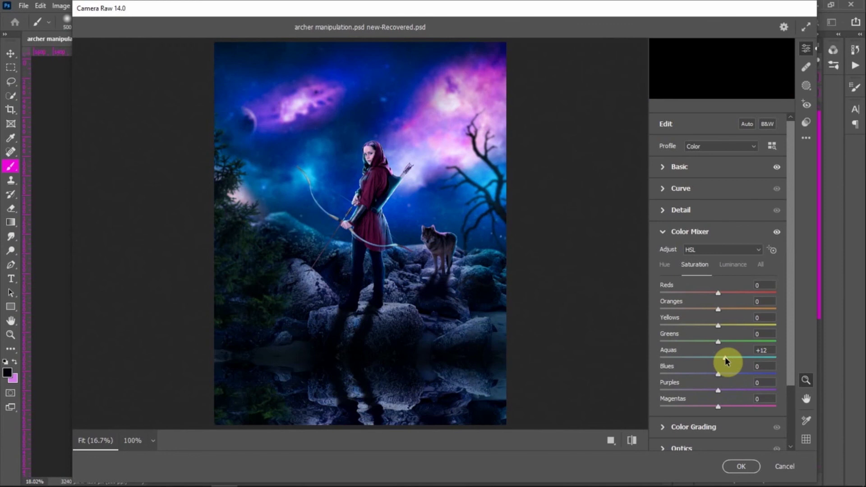
drag(717, 374, 722, 373)
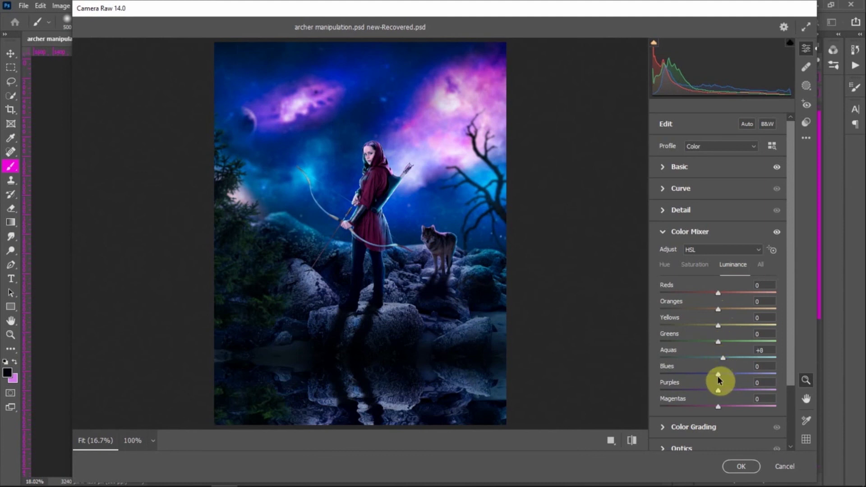
drag(719, 379, 724, 379)
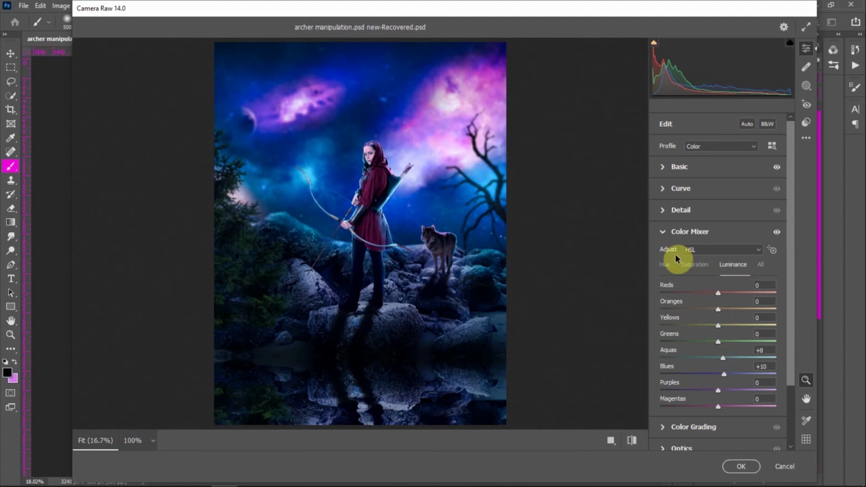
click(662, 167)
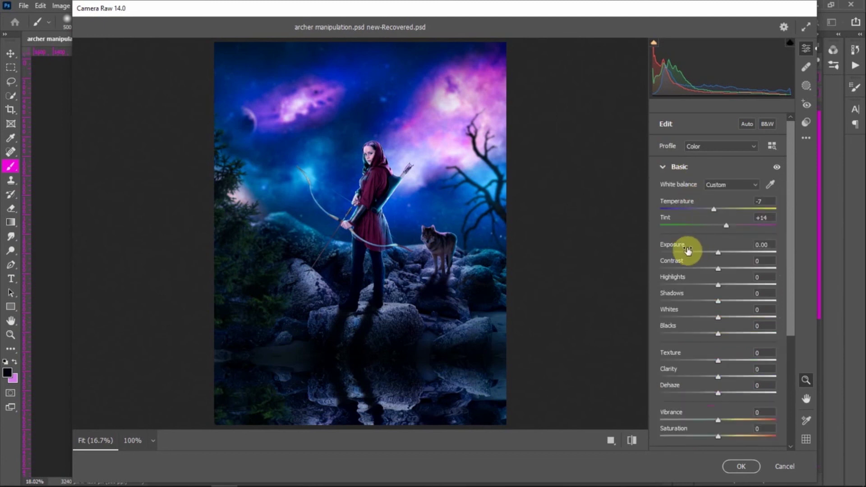
Step: Set Blacks -9, Highlights +8, Exposure +0.20, compare before/after, and apply the Camera Raw grade
scroll(694, 248, down, 3)
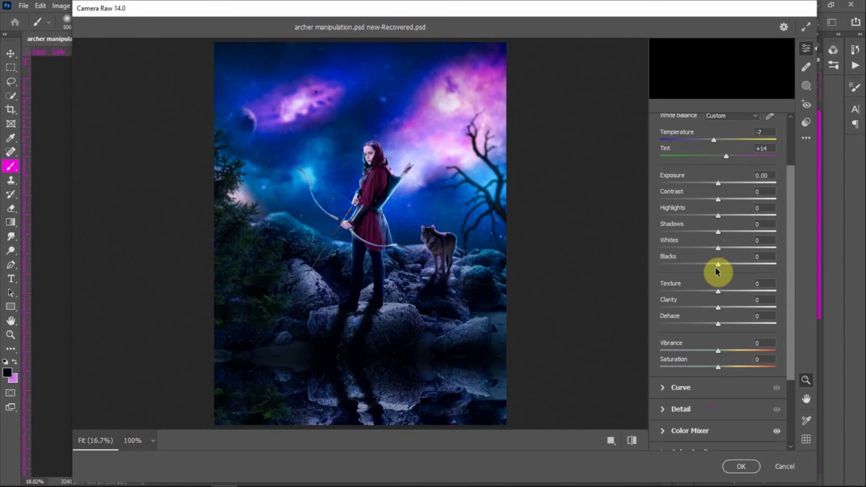
drag(719, 268, 717, 257)
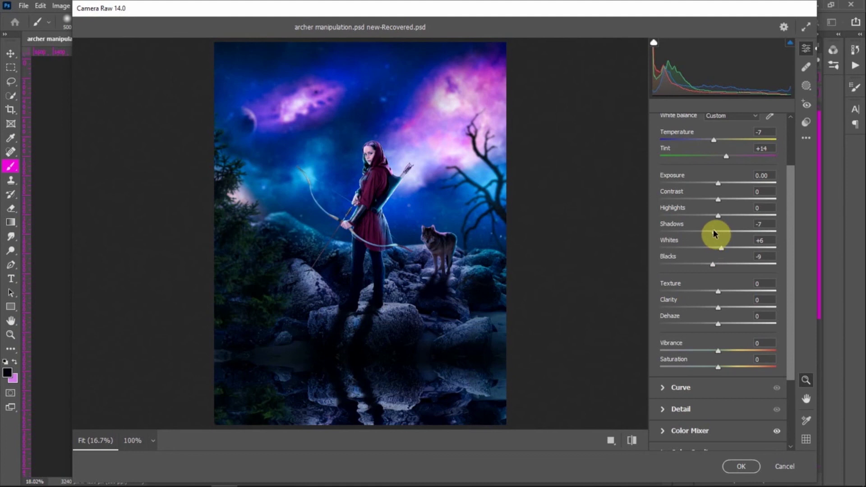
drag(718, 216, 723, 219)
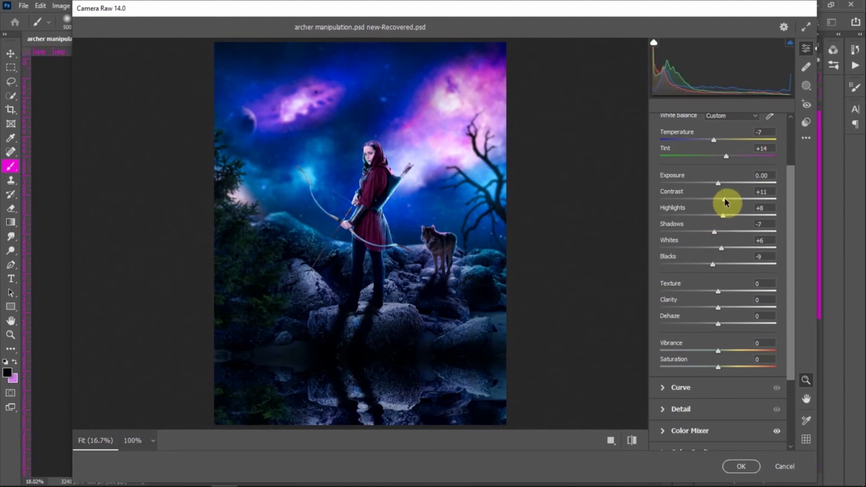
drag(721, 187, 722, 185)
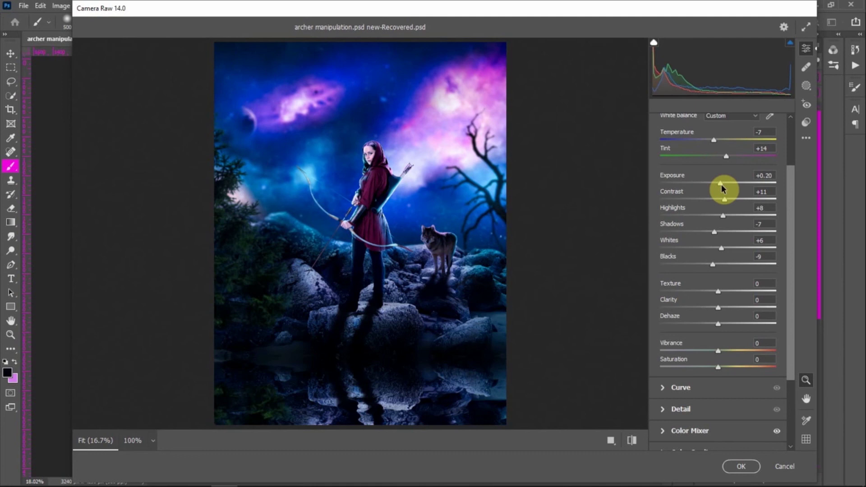
click(633, 440)
click(633, 441)
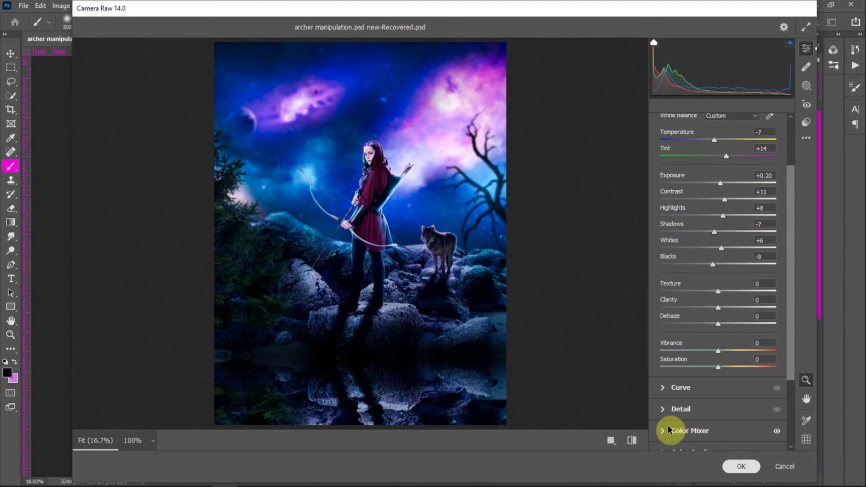
click(730, 457)
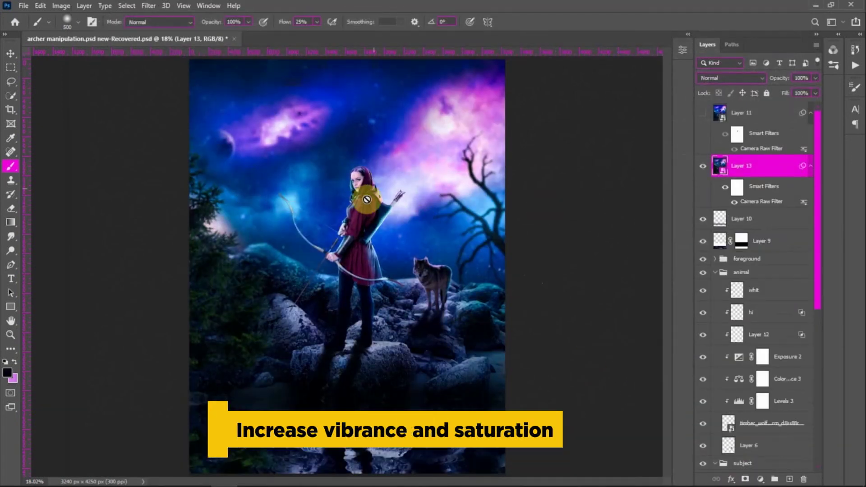
Step: Target Layer 13's Camera Raw filter mask, inspect the archer up close, then remove Layer 11
click(718, 193)
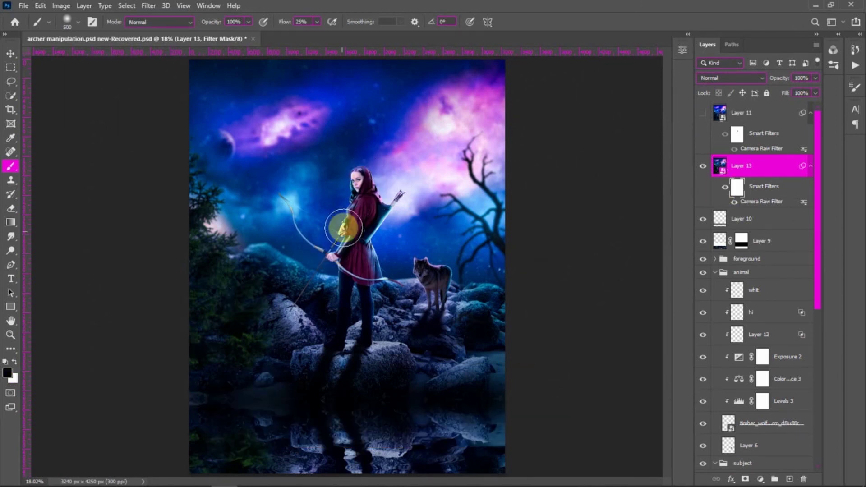
scroll(350, 203, up, 3)
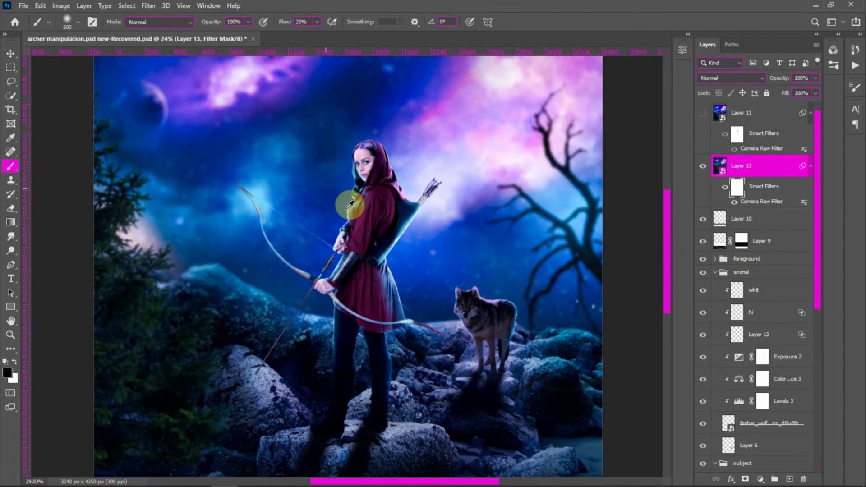
scroll(350, 203, up, 3)
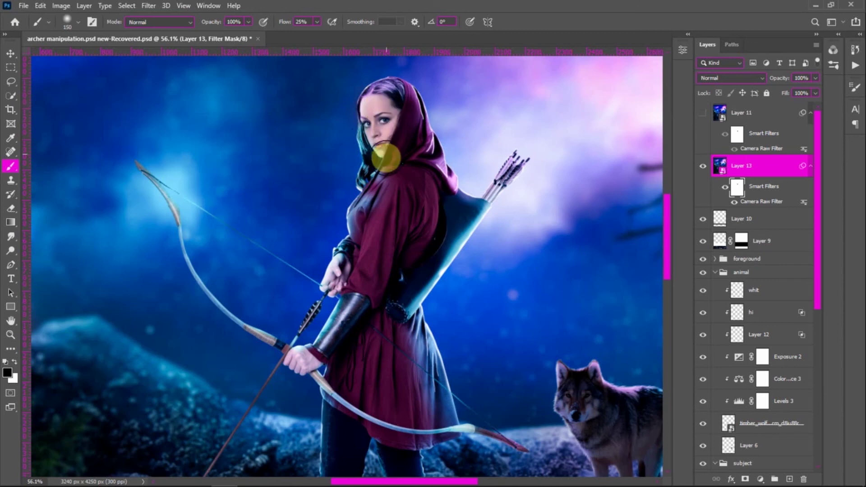
key(ctrl+0)
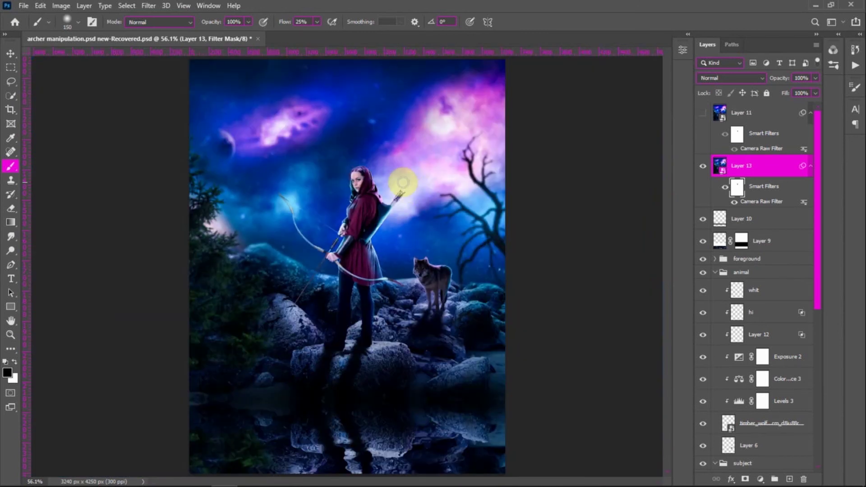
key(ctrl+z)
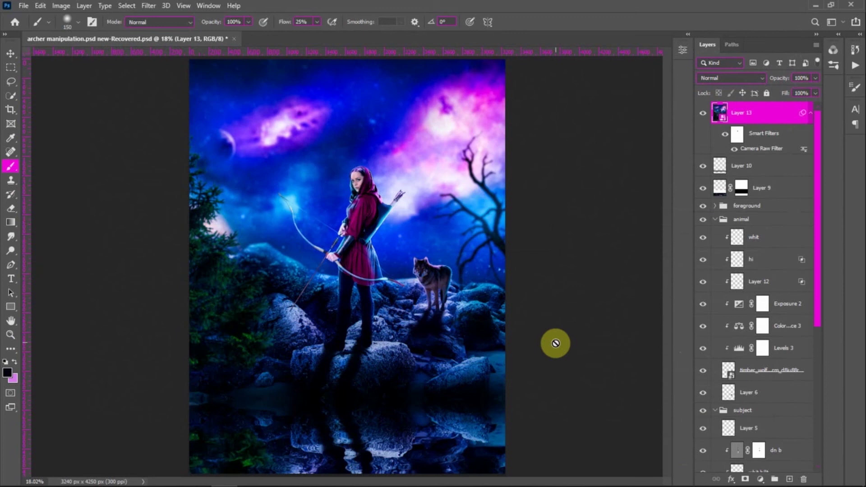
click(703, 114)
click(702, 113)
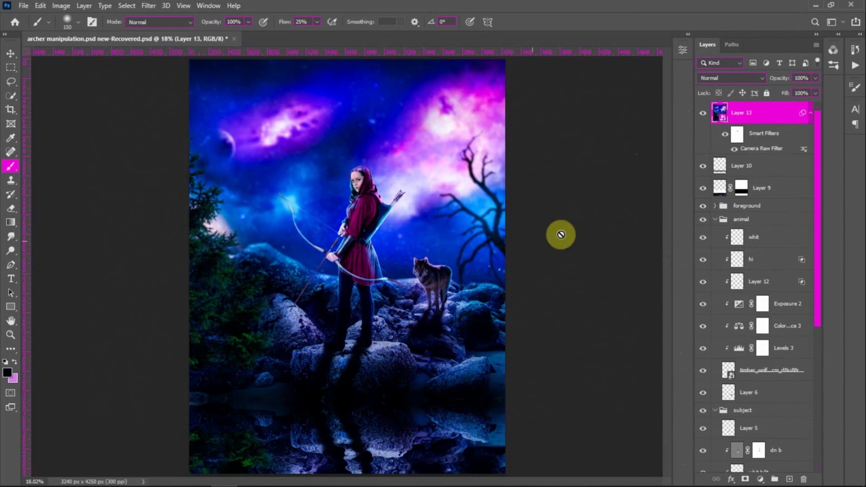
click(703, 114)
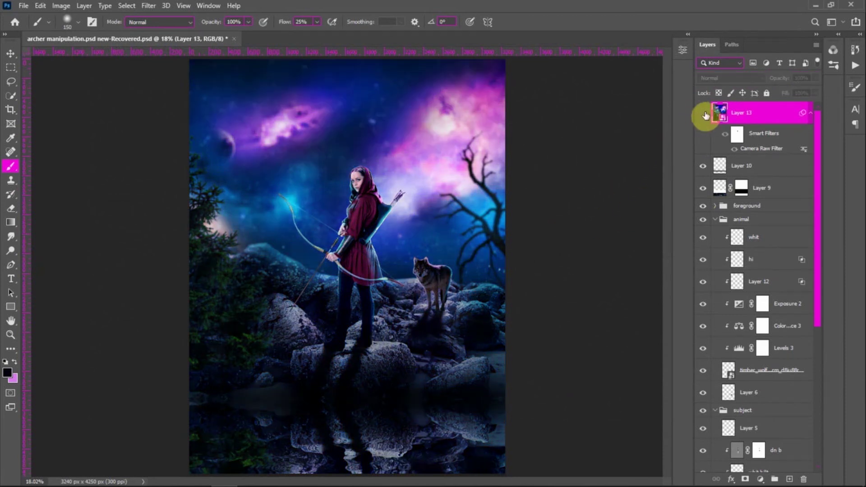
click(704, 114)
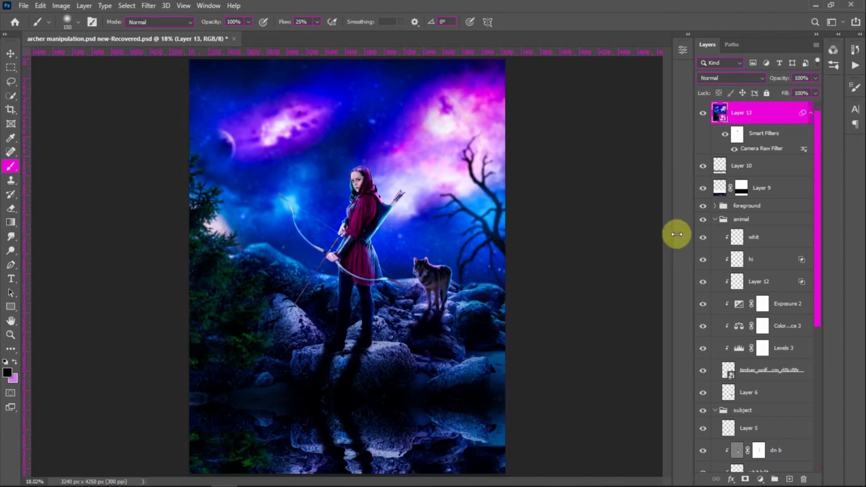
click(703, 115)
click(703, 115)
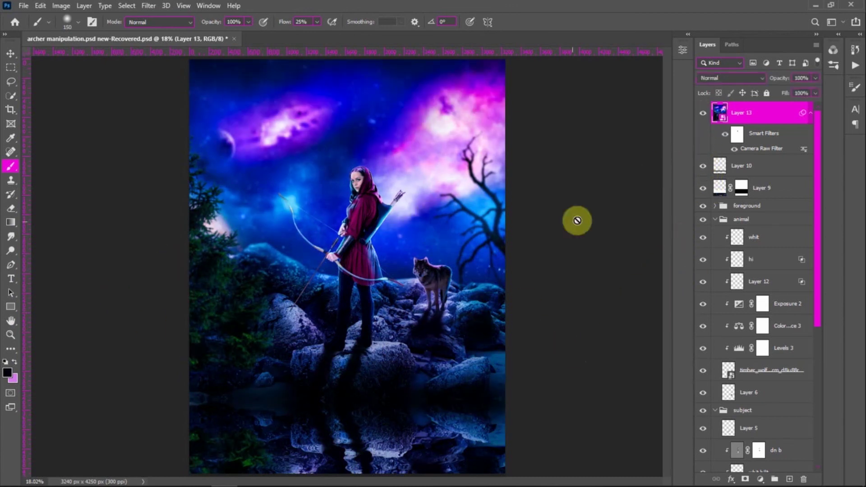